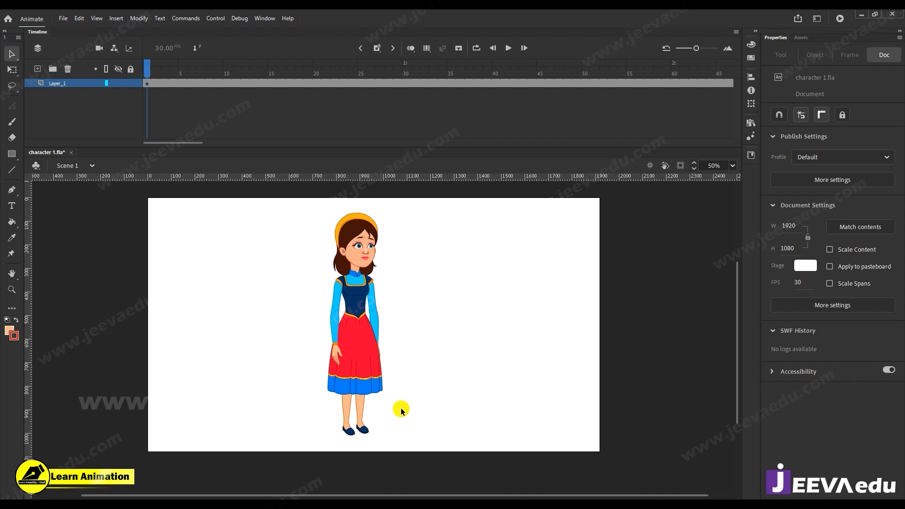
Open the girl character's symbol, Eliza 3-4, for editing and select the leg on the right.
{"action": "key", "text": "ctrl+="}
{"action": "left_click", "coordinate": [380, 356]}
{"action": "double_click", "coordinate": [380, 371]}
{"action": "key", "text": "z"}
{"action": "left_click", "coordinate": [386, 338], "text": "alt"}
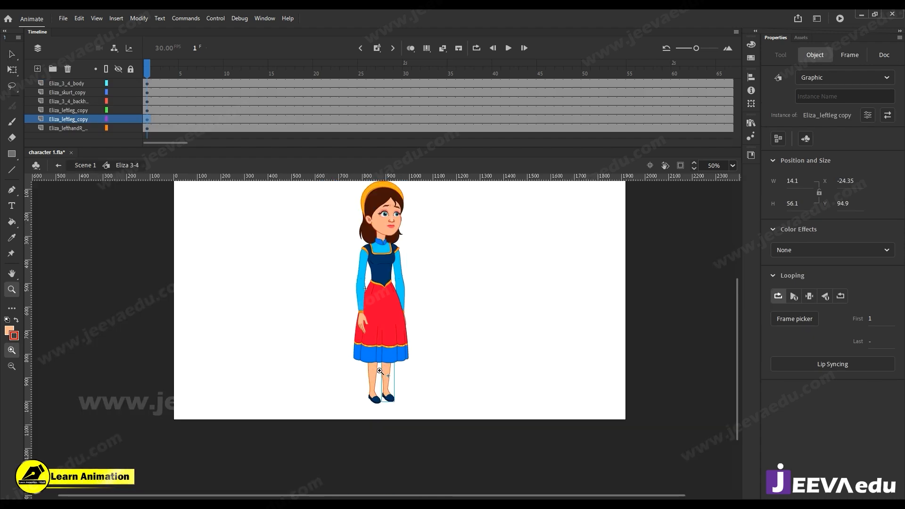
Pull the skirt off the body and place it beside the character so both legs are exposed.
{"action": "key", "text": "v"}
{"action": "left_click", "coordinate": [382, 335]}
{"action": "key", "text": "ctrl+="}
{"action": "left_click_drag", "start_coordinate": [387, 369], "coordinate": [431, 369]}
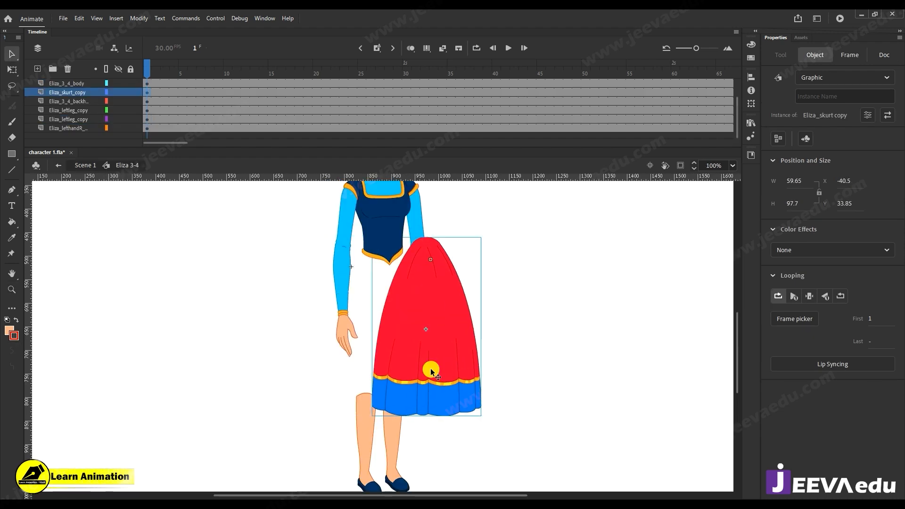
{"action": "left_click", "coordinate": [392, 377], "text": "alt"}
{"action": "left_click", "coordinate": [377, 355]}
{"action": "key", "text": "v"}
{"action": "left_click_drag", "start_coordinate": [443, 324], "coordinate": [511, 321]}
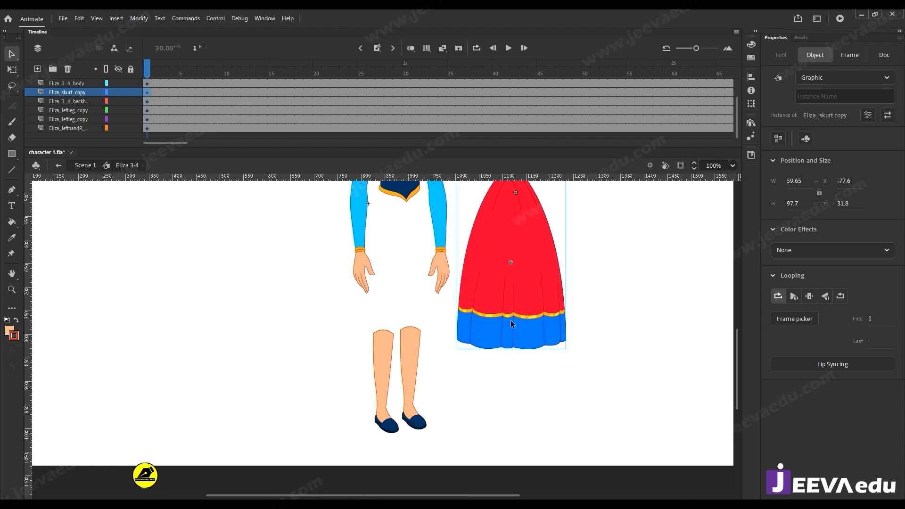
Select the exposed leg on the left and put the skirt back over the character's legs.
{"action": "left_click", "coordinate": [384, 354]}
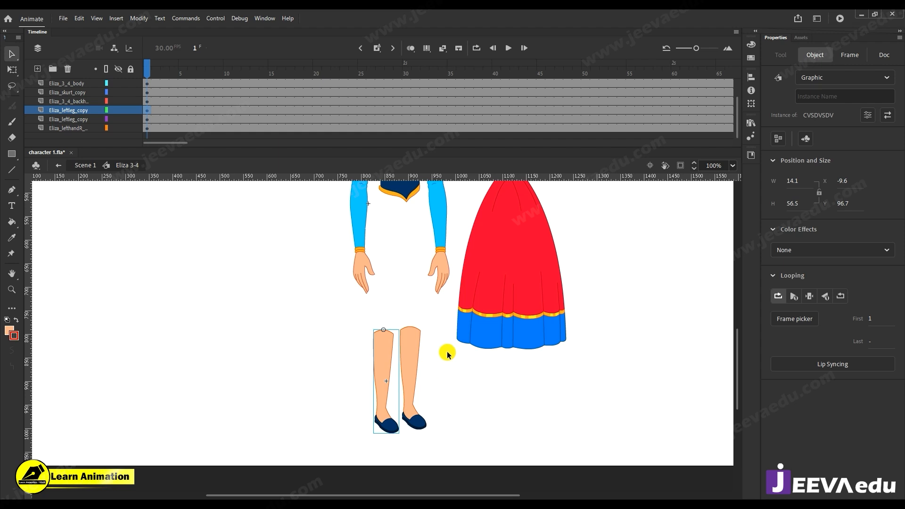
{"action": "left_click", "coordinate": [456, 336]}
{"action": "left_click_drag", "start_coordinate": [453, 336], "coordinate": [433, 340]}
{"action": "key", "text": "z"}
{"action": "left_click", "coordinate": [430, 314], "text": "alt"}
{"action": "key", "text": "space"}
{"action": "key", "text": "v"}
Select all of the character's body parts together, then select only the leg on the left and inspect it up close.
{"action": "left_click_drag", "start_coordinate": [324, 197], "coordinate": [426, 420]}
{"action": "left_click", "coordinate": [406, 405]}
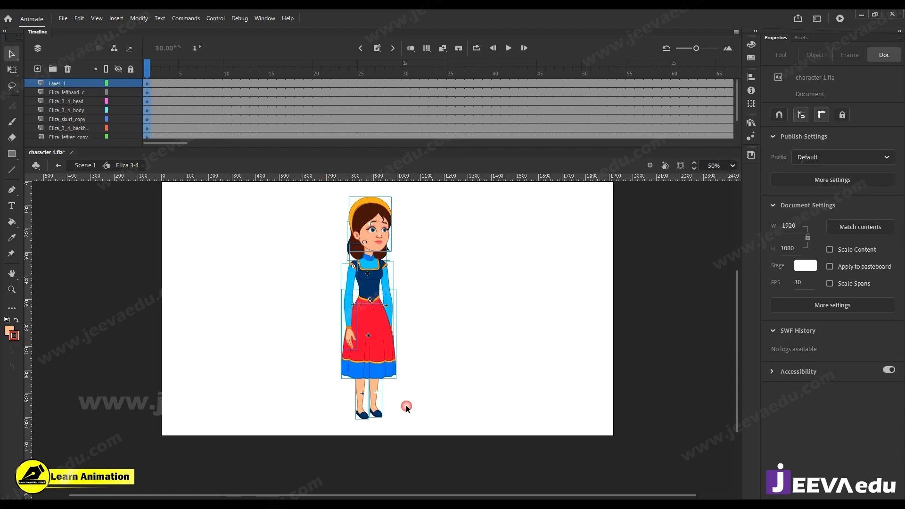
{"action": "left_click", "coordinate": [366, 403]}
{"action": "key", "text": "z"}
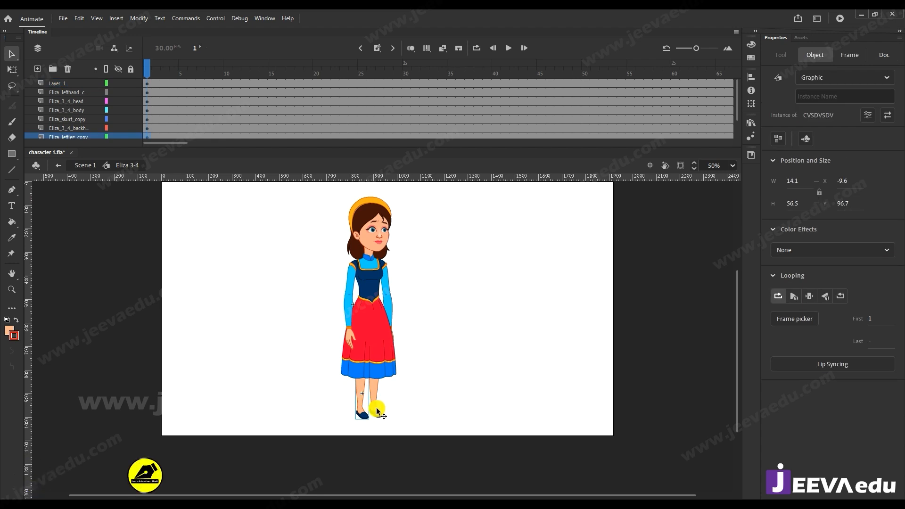
{"action": "left_click", "coordinate": [370, 403]}
{"action": "left_click", "coordinate": [376, 398]}
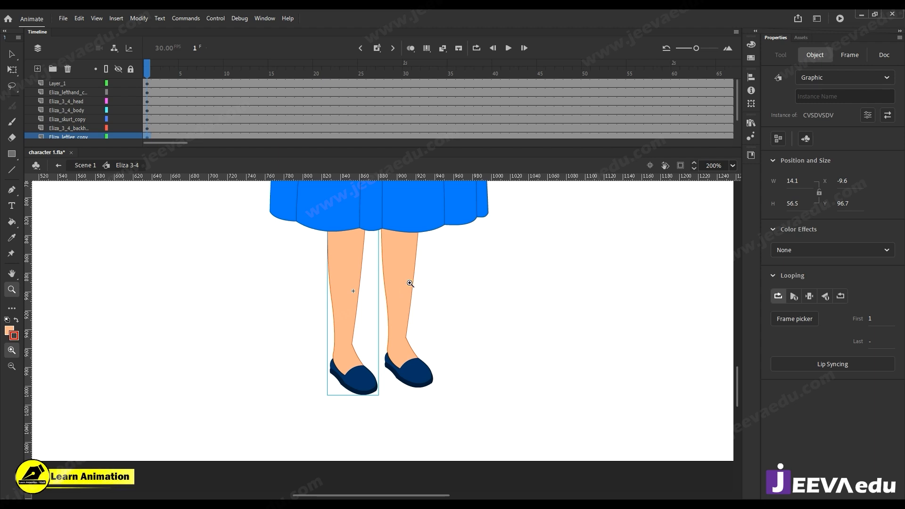
{"action": "left_click", "coordinate": [449, 293], "text": "alt"}
{"action": "scroll", "coordinate": [435, 384], "scroll_direction": "up", "scroll_amount": 3}
{"action": "left_click", "coordinate": [397, 273], "text": "alt"}
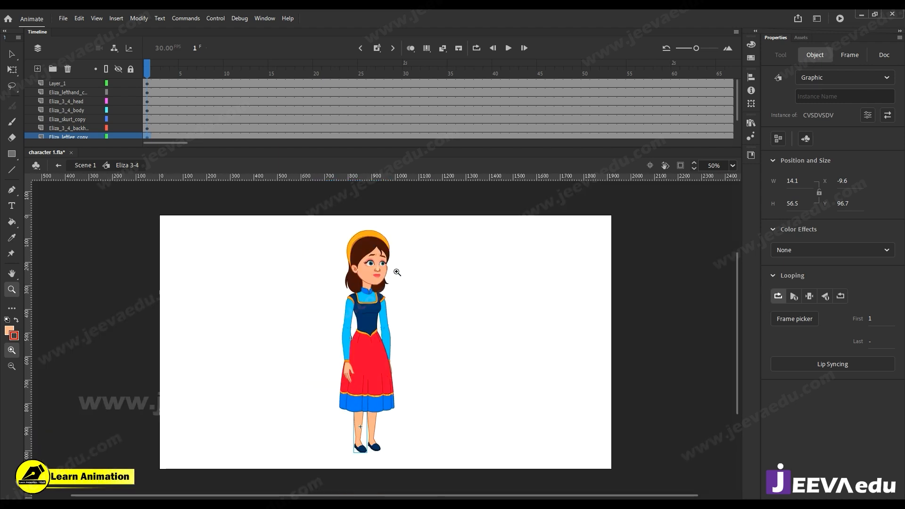
{"action": "scroll", "coordinate": [408, 333], "scroll_direction": "down", "scroll_amount": 2}
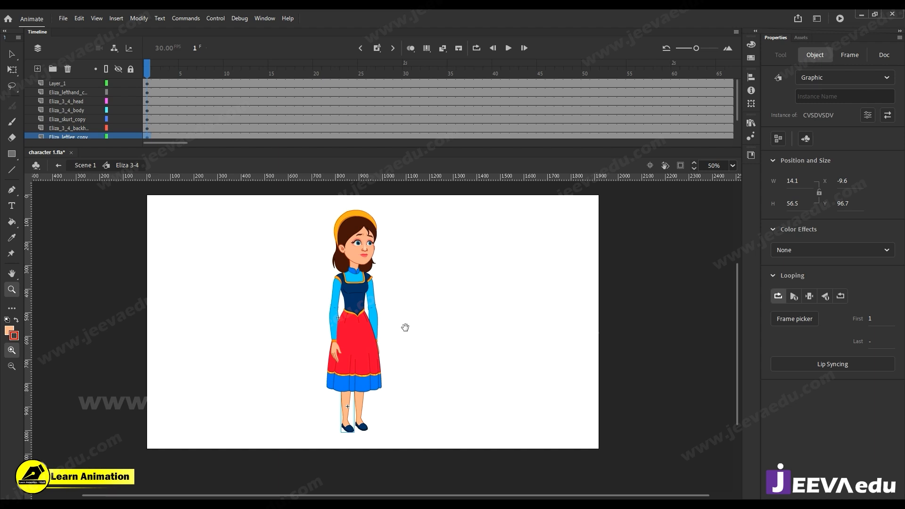
{"action": "left_click_drag", "start_coordinate": [405, 327], "coordinate": [422, 334]}
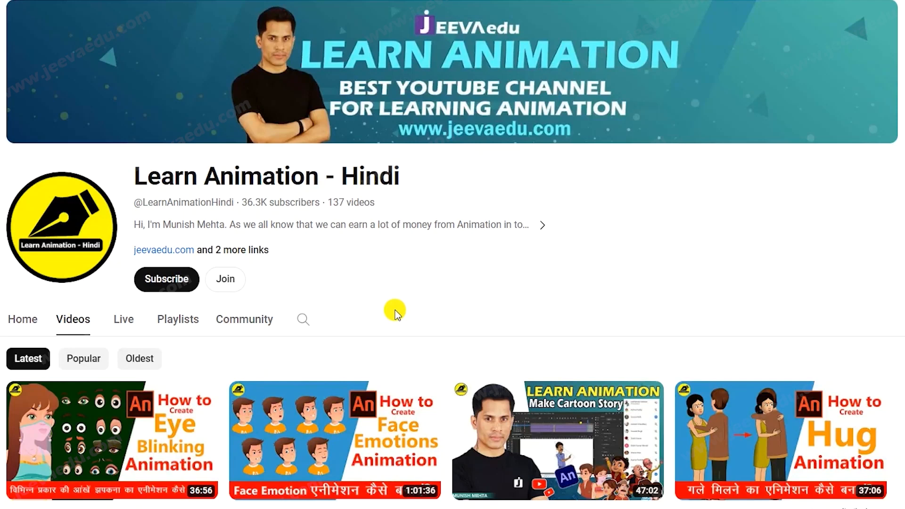
Subscribe to the Learn Animation - Hindi channel and highlight the username on the Instagram profile.
{"action": "left_click", "coordinate": [186, 282]}
{"action": "left_click", "coordinate": [186, 283]}
{"action": "left_click", "coordinate": [196, 310]}
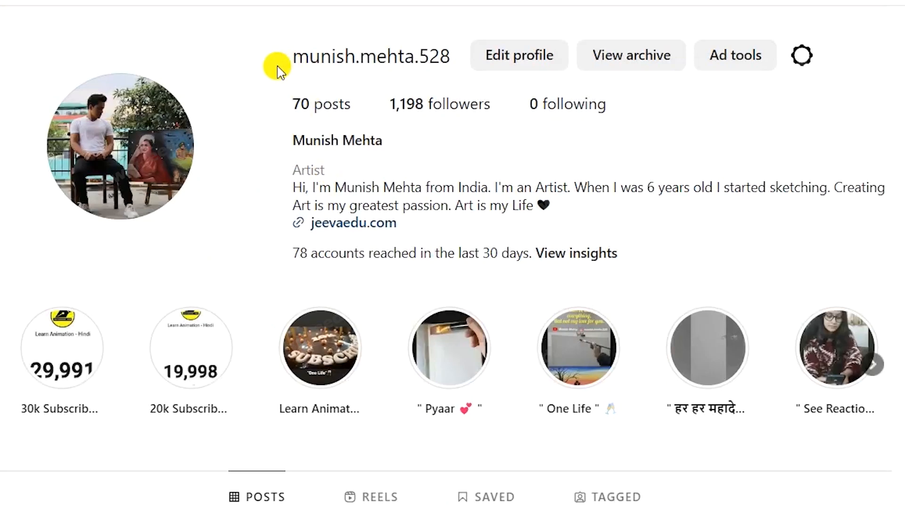
{"action": "left_click_drag", "start_coordinate": [293, 59], "coordinate": [461, 72]}
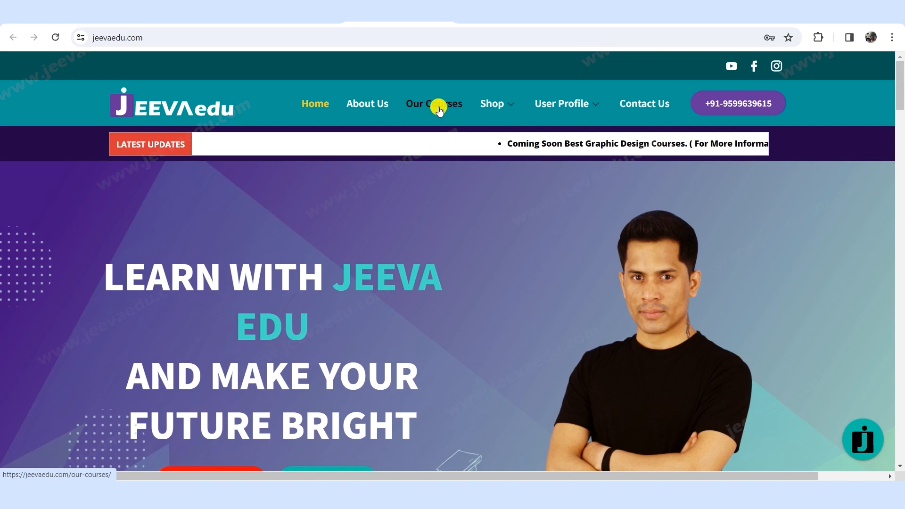
Open the Cartoon Characters category of the jeevaedu.com shop and look through its products.
{"action": "mouse_move", "coordinate": [502, 100]}
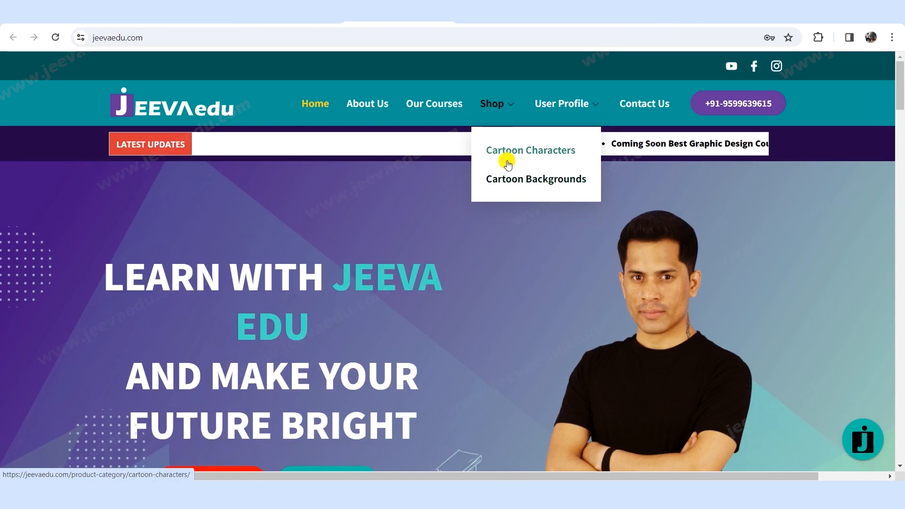
{"action": "left_click", "coordinate": [541, 159]}
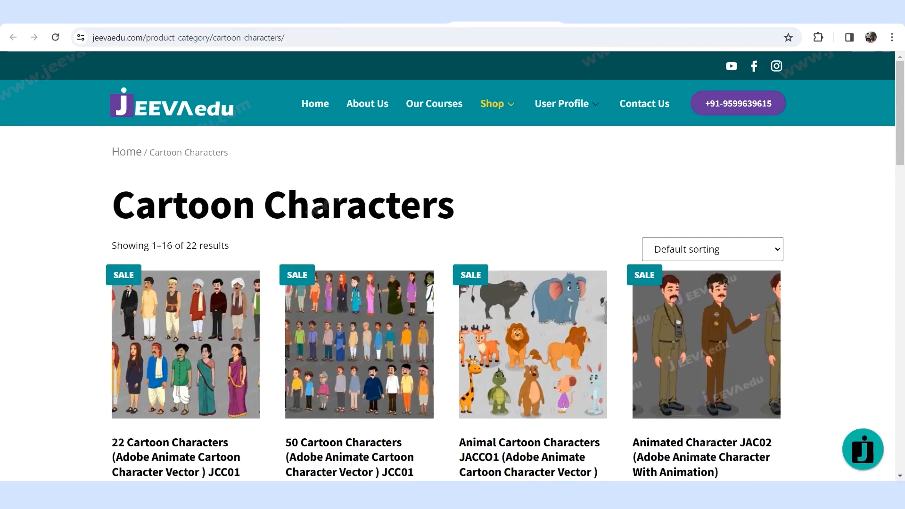
{"action": "scroll", "coordinate": [471, 289], "scroll_direction": "down", "scroll_amount": 8}
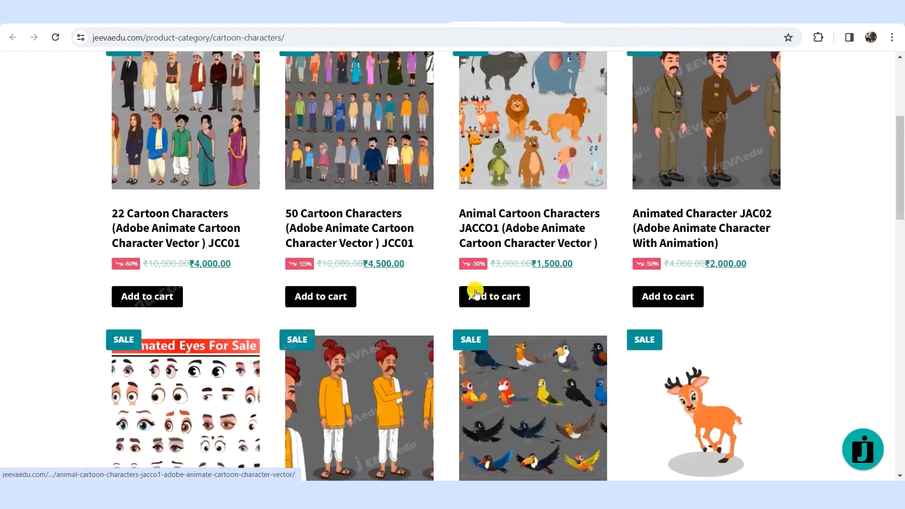
{"action": "scroll", "coordinate": [476, 294], "scroll_direction": "down", "scroll_amount": 12}
{"action": "scroll", "coordinate": [476, 293], "scroll_direction": "up", "scroll_amount": 4}
{"action": "scroll", "coordinate": [476, 293], "scroll_direction": "up", "scroll_amount": 15}
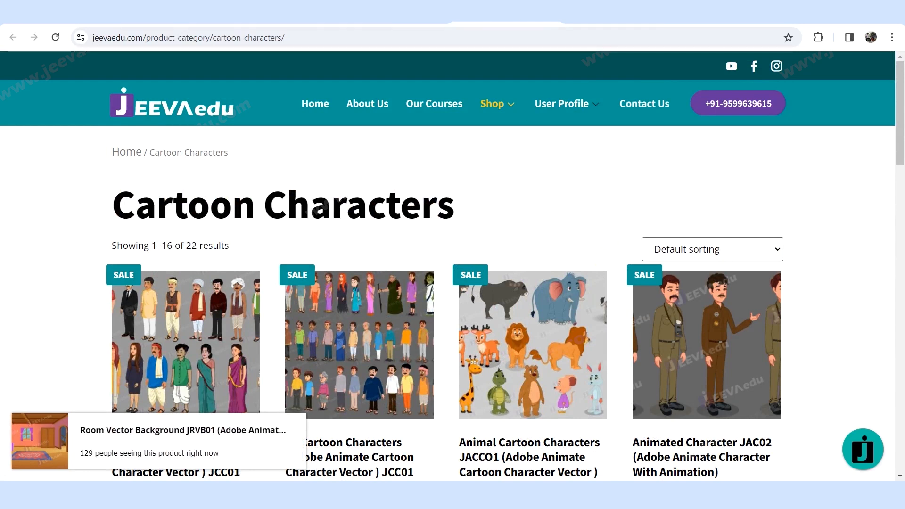
Bring up the shop's Backgrounds category page and look through the background products.
{"action": "left_click", "coordinate": [613, 18]}
{"action": "scroll", "coordinate": [512, 333], "scroll_direction": "down", "scroll_amount": 1}
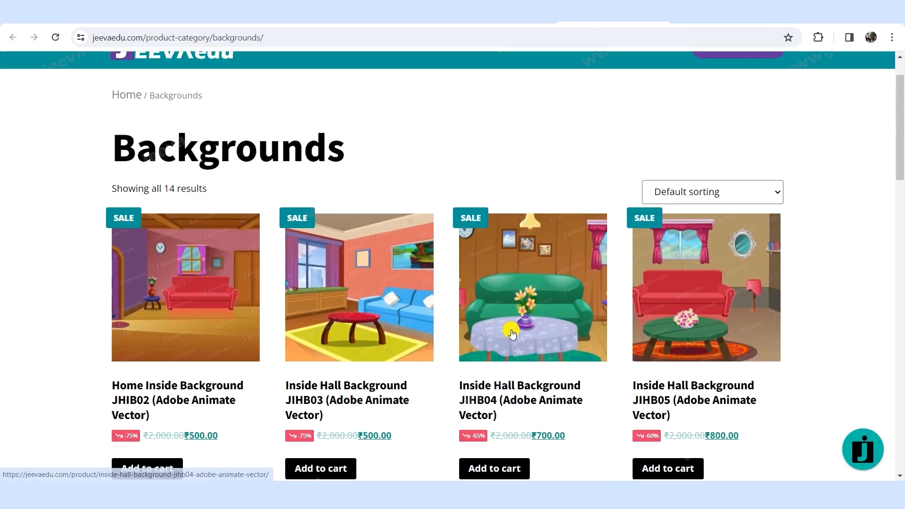
{"action": "scroll", "coordinate": [507, 333], "scroll_direction": "down", "scroll_amount": 15}
{"action": "scroll", "coordinate": [506, 325], "scroll_direction": "up", "scroll_amount": 6}
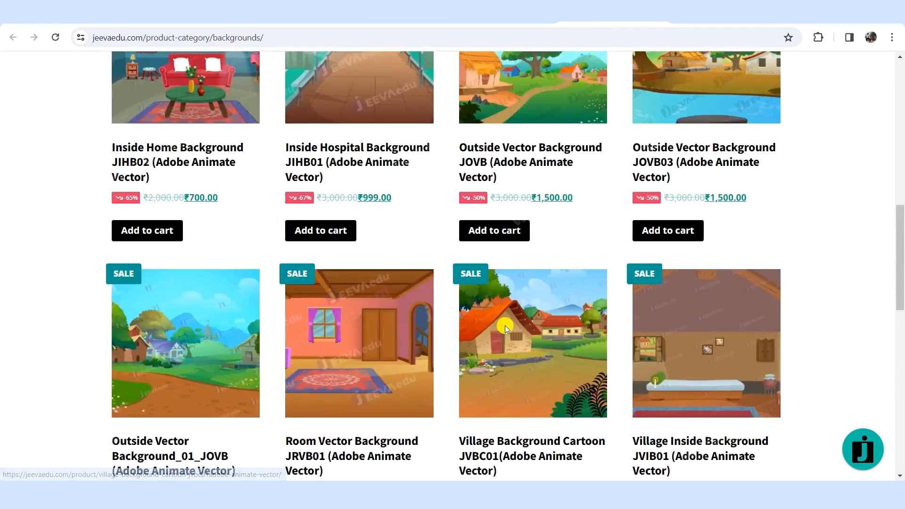
{"action": "scroll", "coordinate": [505, 326], "scroll_direction": "up", "scroll_amount": 10}
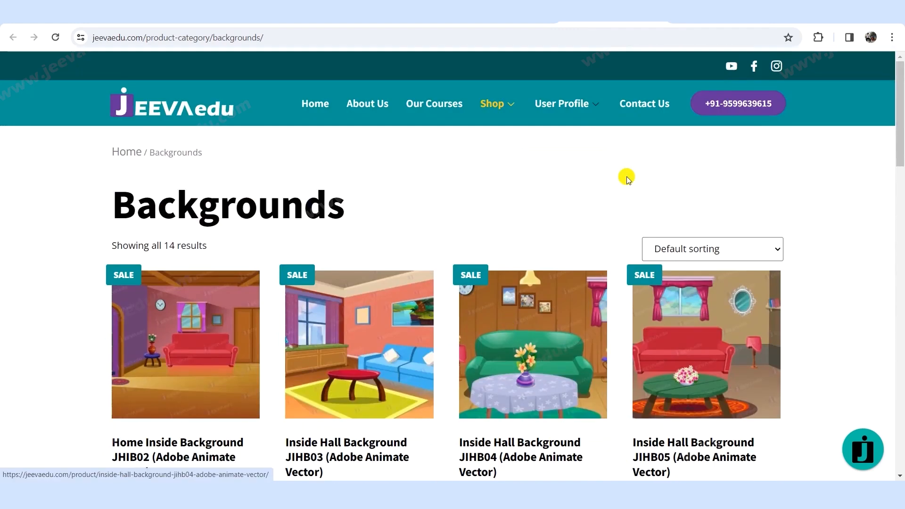
Bring up the Hindu Gods Cartoon Characters JHGC01 product page and read its description.
{"action": "left_click", "coordinate": [717, 18]}
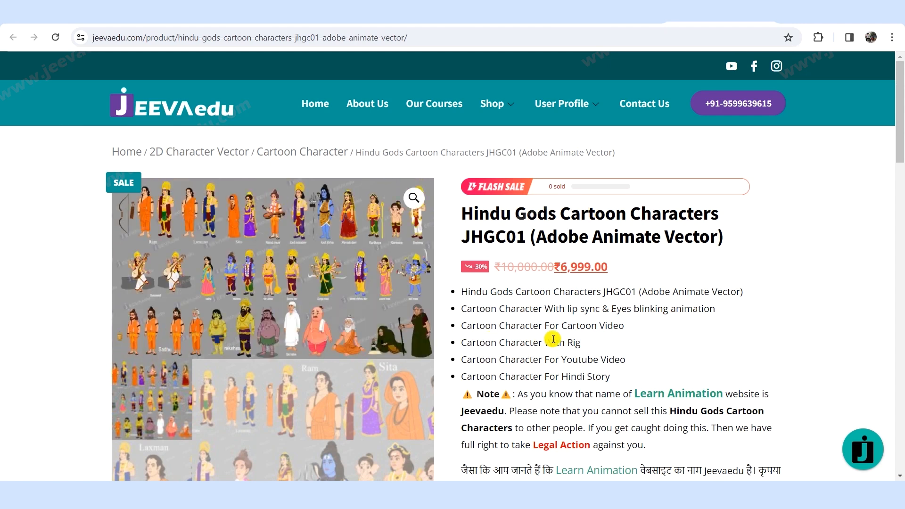
{"action": "scroll", "coordinate": [554, 339], "scroll_direction": "down", "scroll_amount": 3}
{"action": "scroll", "coordinate": [580, 342], "scroll_direction": "down", "scroll_amount": 2}
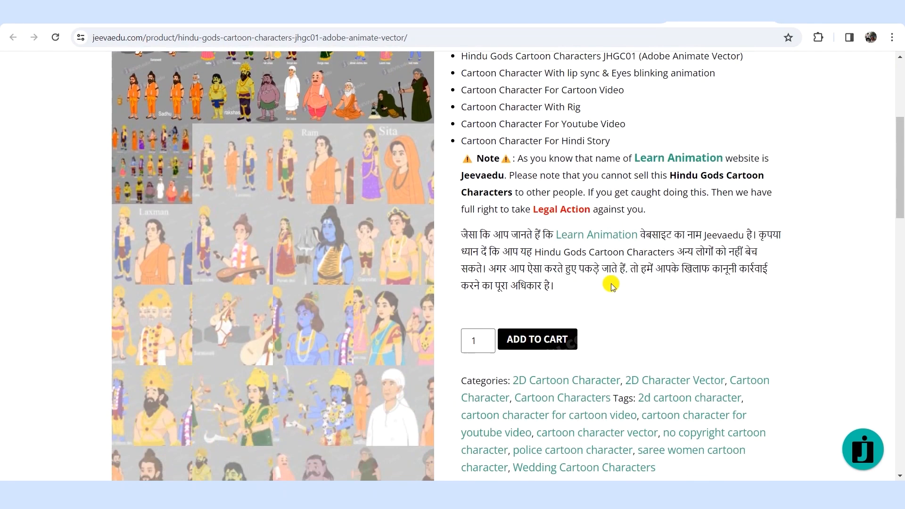
{"action": "scroll", "coordinate": [606, 241], "scroll_direction": "up", "scroll_amount": 5}
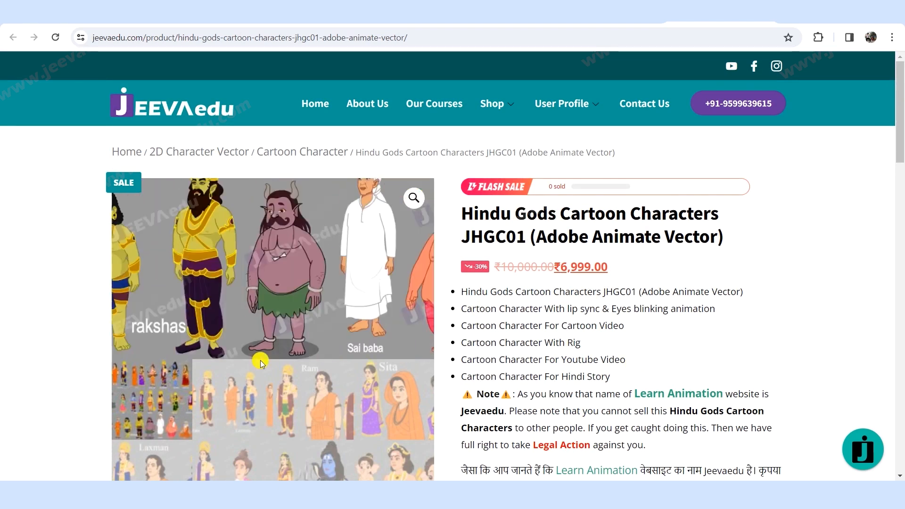
View several pictures from the product's gallery, including the Krishna and Sadhu characters.
{"action": "left_click", "coordinate": [243, 387]}
{"action": "scroll", "coordinate": [341, 370], "scroll_direction": "down", "scroll_amount": 3}
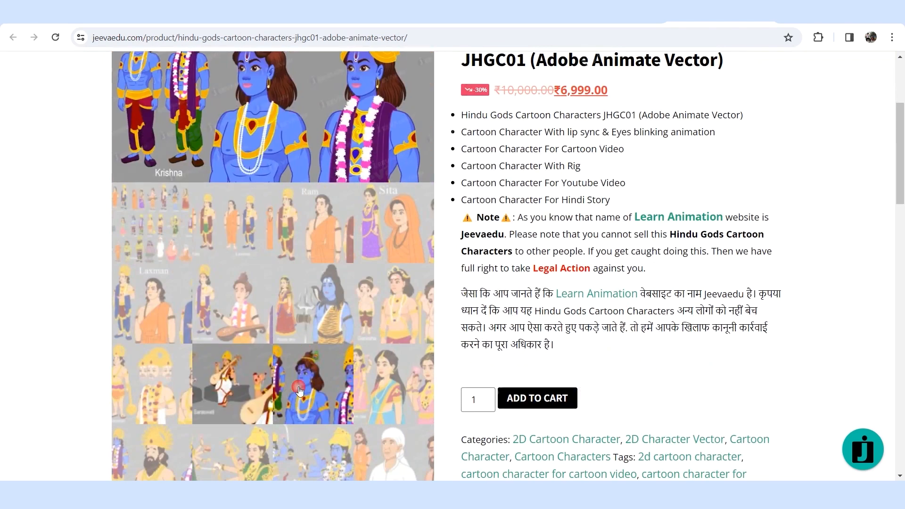
{"action": "scroll", "coordinate": [325, 369], "scroll_direction": "down", "scroll_amount": 5}
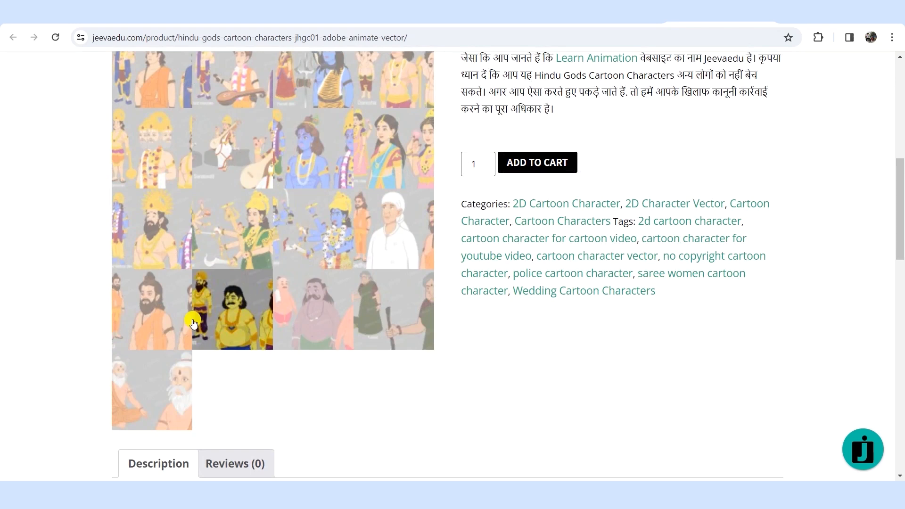
{"action": "left_click", "coordinate": [172, 313]}
{"action": "scroll", "coordinate": [311, 328], "scroll_direction": "up", "scroll_amount": 5}
{"action": "scroll", "coordinate": [311, 329], "scroll_direction": "up", "scroll_amount": 2}
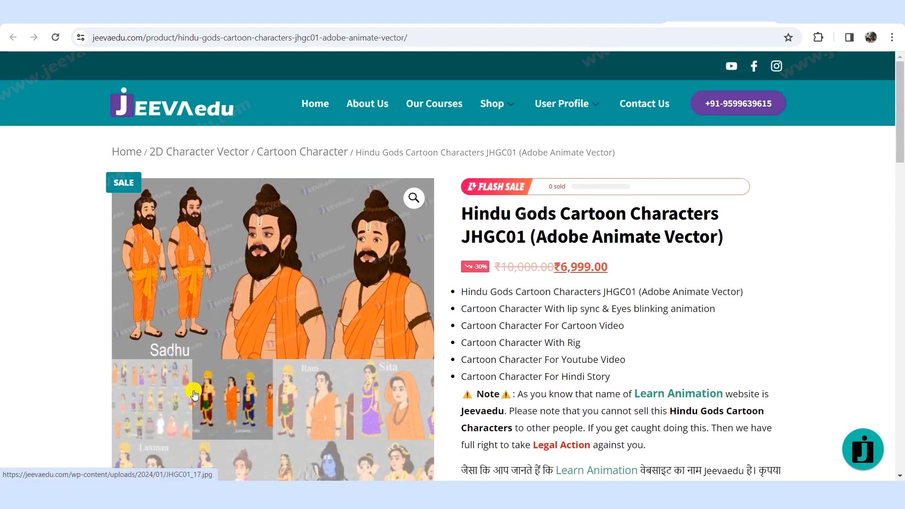
{"action": "left_click", "coordinate": [171, 395]}
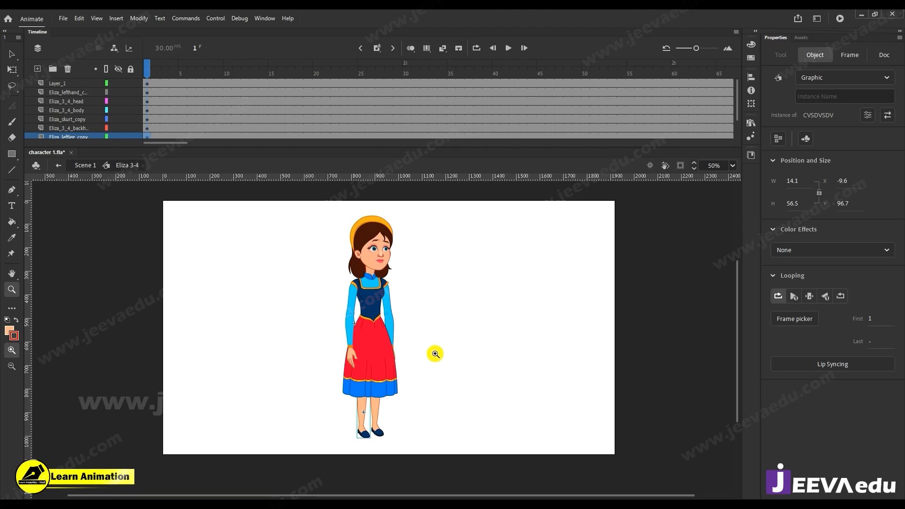
Back in Adobe Animate, return to Scene 1, shift the whole character slightly right and reopen its symbol.
{"action": "left_click", "coordinate": [454, 216]}
{"action": "left_click_drag", "start_coordinate": [481, 222], "coordinate": [302, 455]}
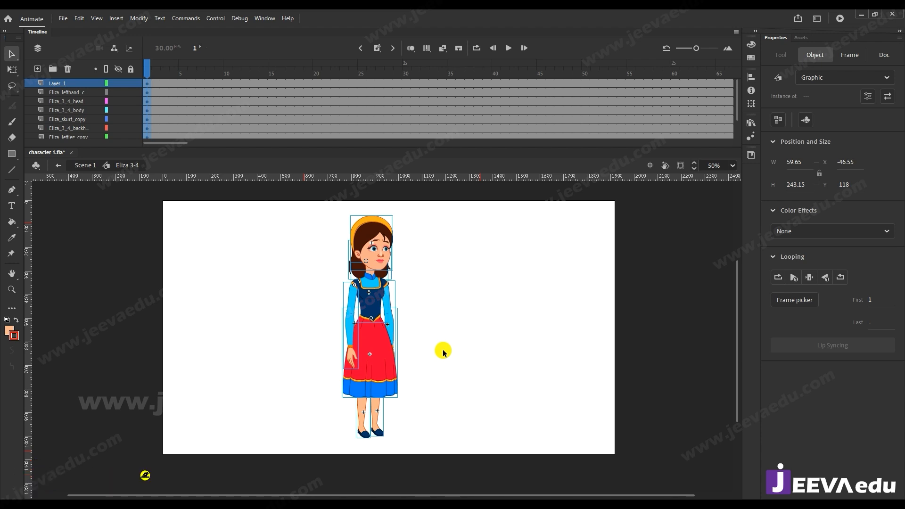
{"action": "left_click", "coordinate": [85, 165]}
{"action": "left_click_drag", "start_coordinate": [357, 361], "coordinate": [383, 354]}
{"action": "double_click", "coordinate": [383, 354]}
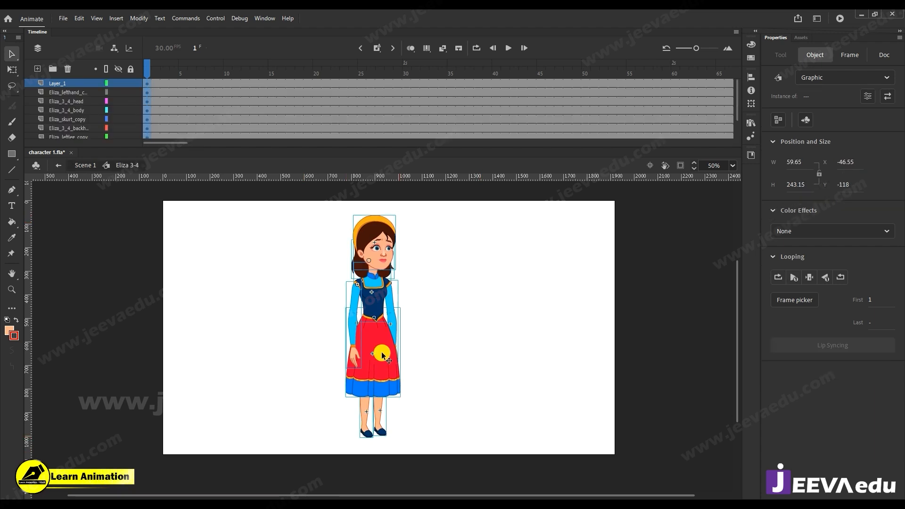
Open the symbol of the arm on the left and select its forearm for free transformation.
{"action": "left_click", "coordinate": [332, 325]}
{"action": "key", "text": "z"}
{"action": "left_click", "coordinate": [375, 325]}
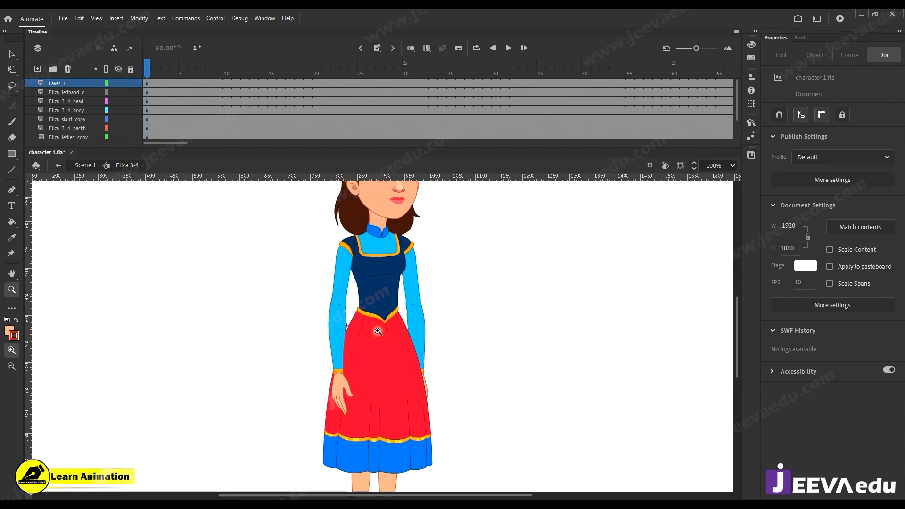
{"action": "key", "text": "v"}
{"action": "left_click", "coordinate": [338, 347]}
{"action": "key", "text": "q"}
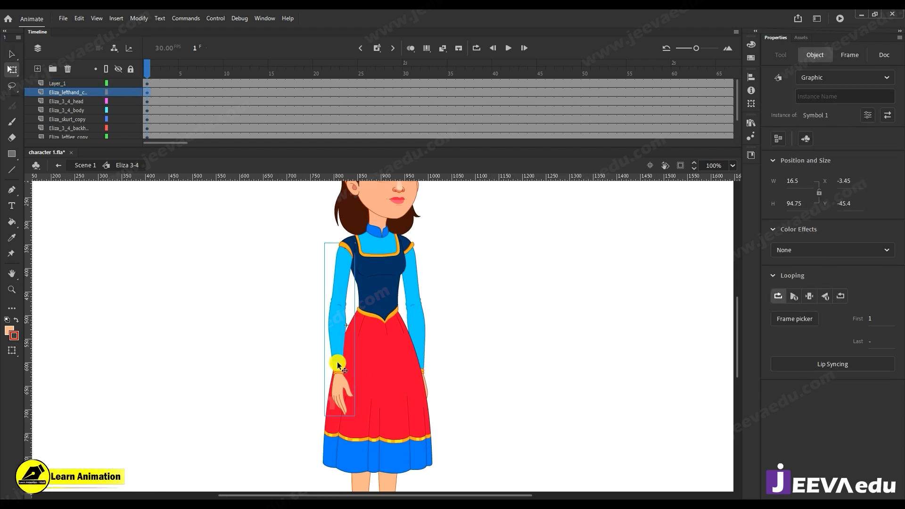
{"action": "double_click", "coordinate": [337, 362]}
{"action": "left_click", "coordinate": [341, 366]}
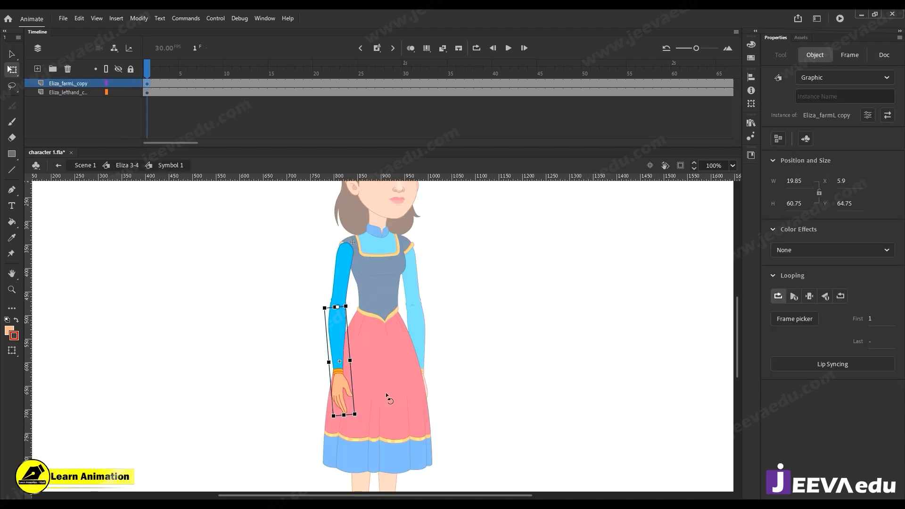
Try rotating the forearm outward about the elbow, undo it, and go back to the Eliza 3-4 symbol.
{"action": "left_click_drag", "start_coordinate": [359, 416], "coordinate": [446, 327]}
{"action": "key", "text": "ctrl+z"}
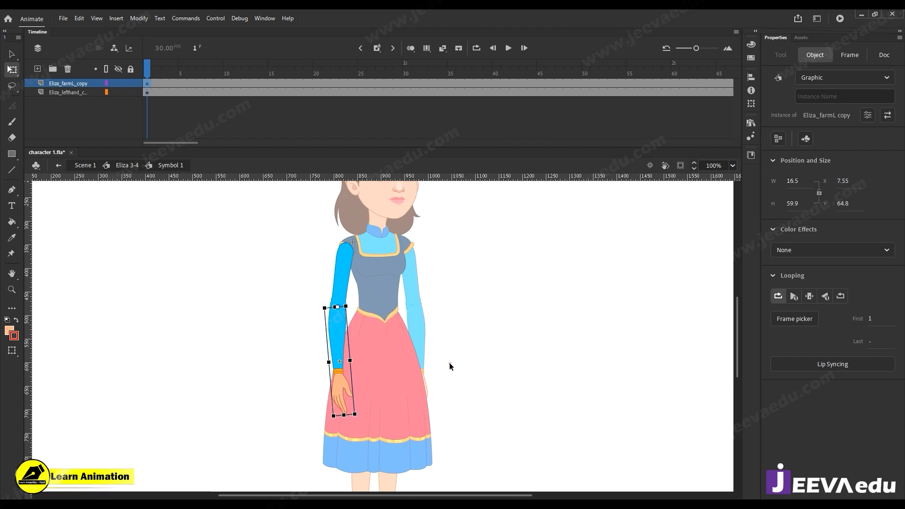
{"action": "left_click", "coordinate": [404, 370]}
{"action": "key", "text": "ctrl+minus"}
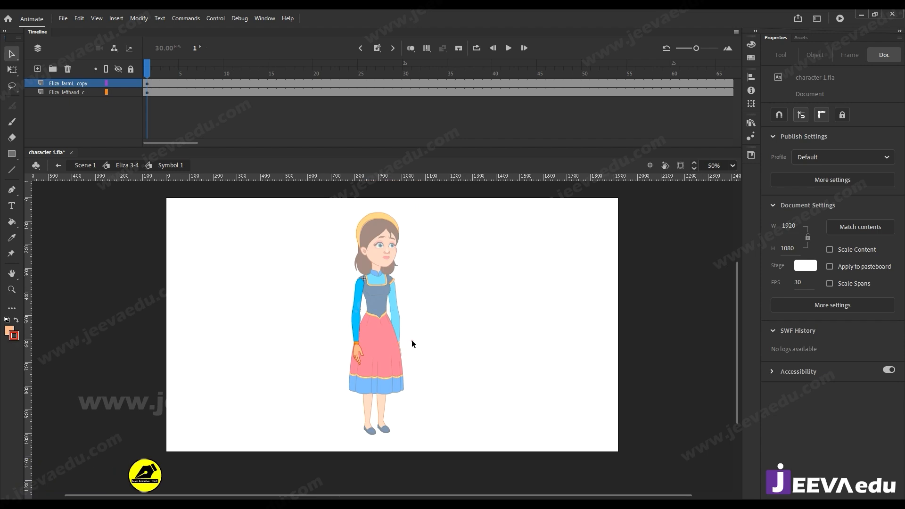
{"action": "double_click", "coordinate": [411, 340]}
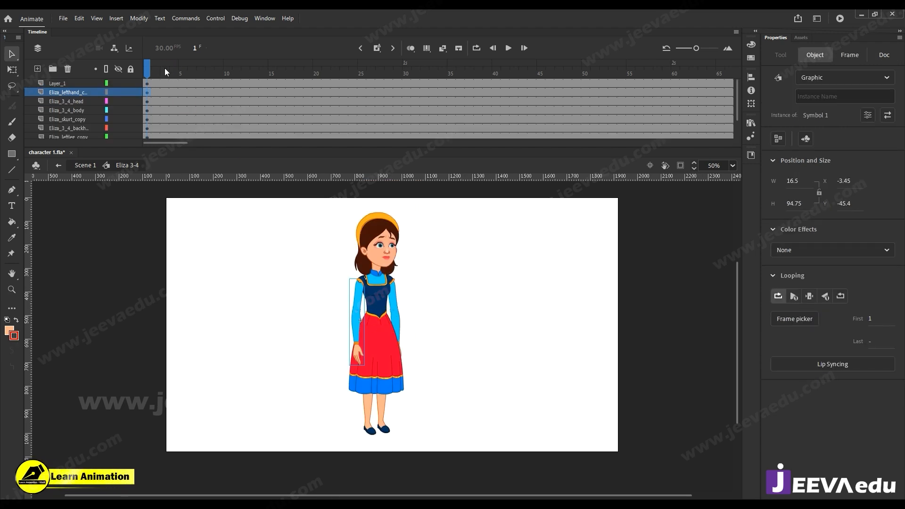
Remove the frames after frame 25 from all layers of the Eliza 3-4 symbol and return to frame 1.
{"action": "left_click", "coordinate": [319, 91]}
{"action": "left_click_drag", "start_coordinate": [323, 85], "coordinate": [355, 81]}
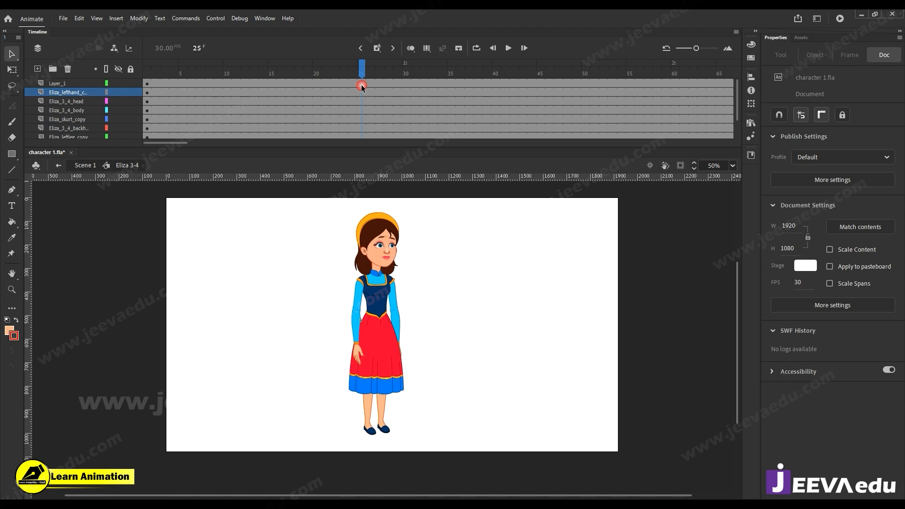
{"action": "left_click_drag", "start_coordinate": [380, 131], "coordinate": [536, 186]}
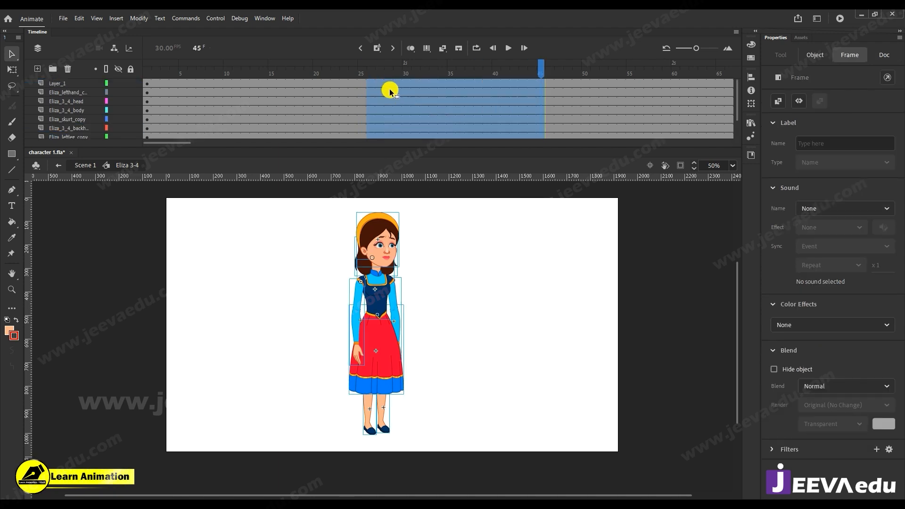
{"action": "key", "text": "shift+F5"}
{"action": "left_click_drag", "start_coordinate": [385, 78], "coordinate": [111, 100]}
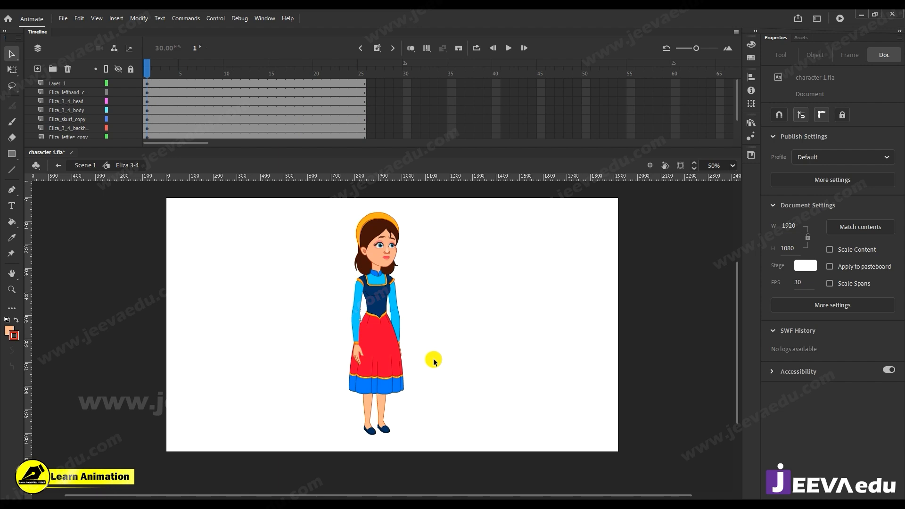
Try moving the leg on the left away from the body and undo the move.
{"action": "key", "text": "z"}
{"action": "left_click", "coordinate": [375, 406]}
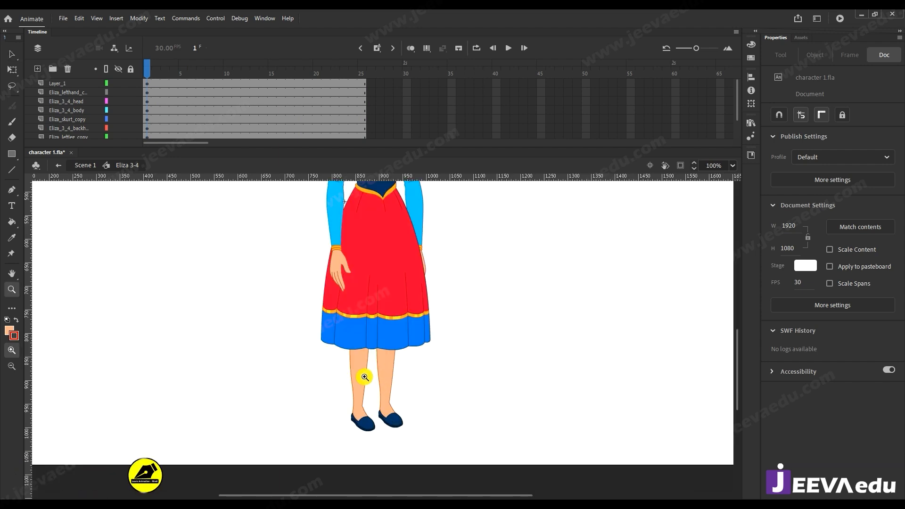
{"action": "key", "text": "v"}
{"action": "left_click", "coordinate": [365, 379]}
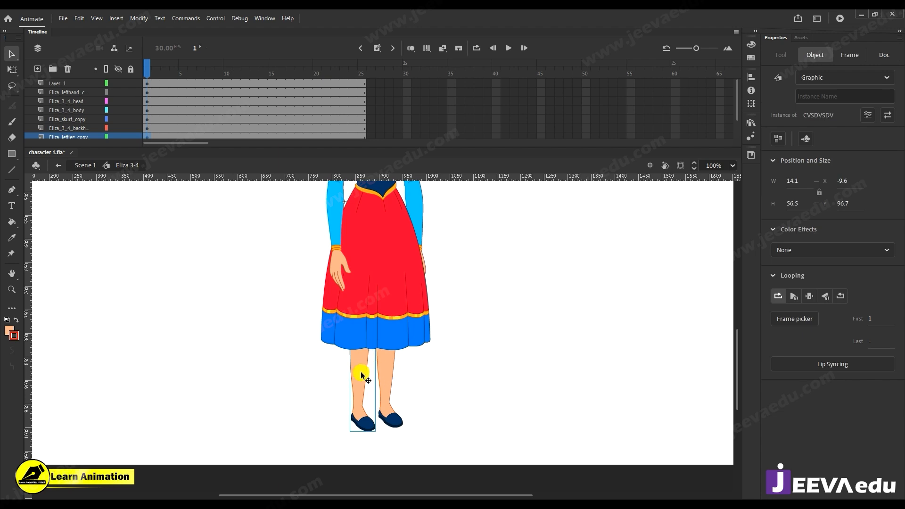
{"action": "left_click_drag", "start_coordinate": [361, 375], "coordinate": [298, 385]}
{"action": "key", "text": "ctrl+z"}
{"action": "key", "text": "z"}
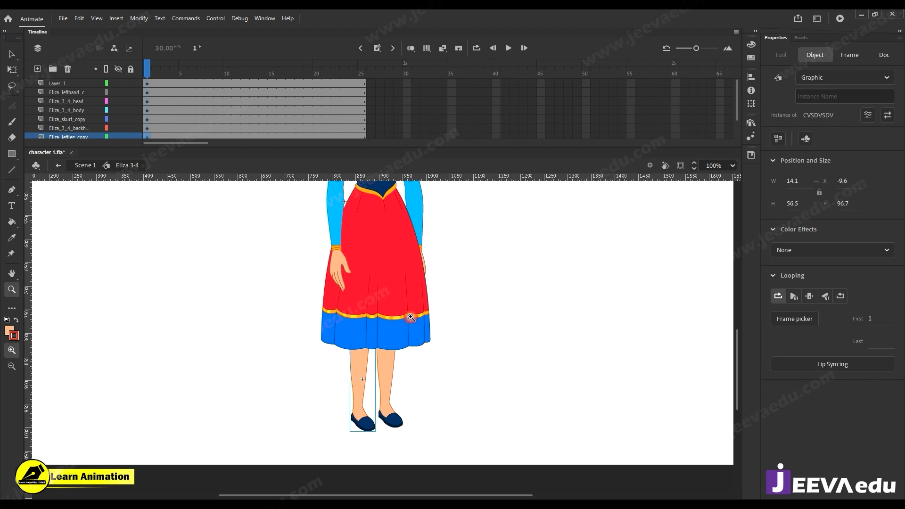
{"action": "left_click", "coordinate": [411, 318], "text": "alt"}
Add a new layer and place it beneath all the character's layers.
{"action": "scroll", "coordinate": [106, 115], "scroll_direction": "down", "scroll_amount": 1}
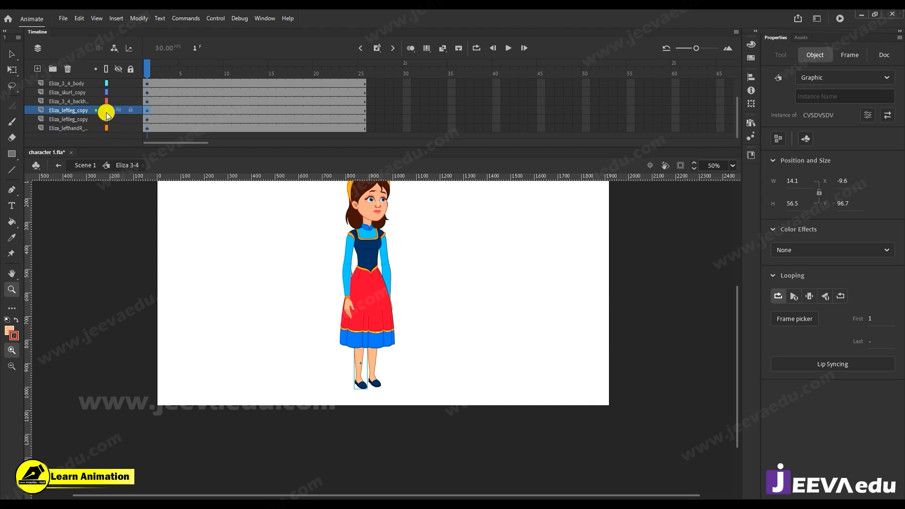
{"action": "left_click", "coordinate": [80, 130]}
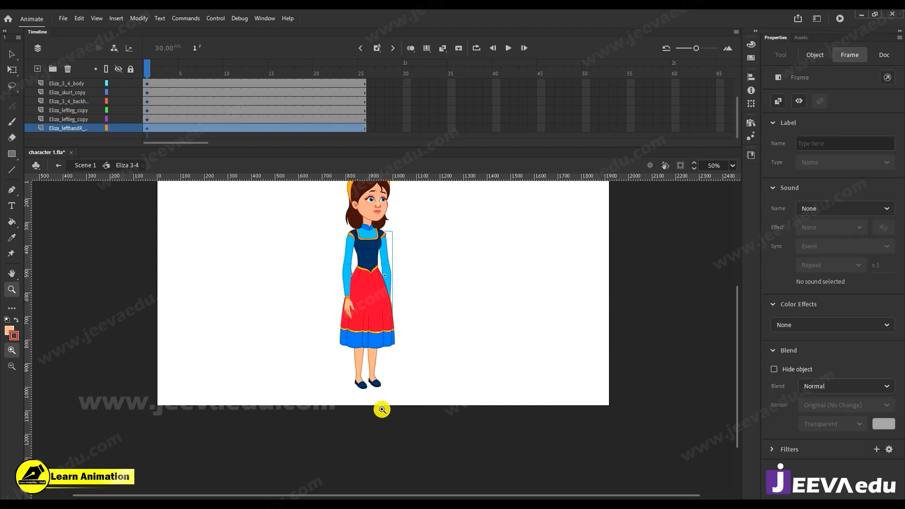
{"action": "left_click", "coordinate": [47, 127]}
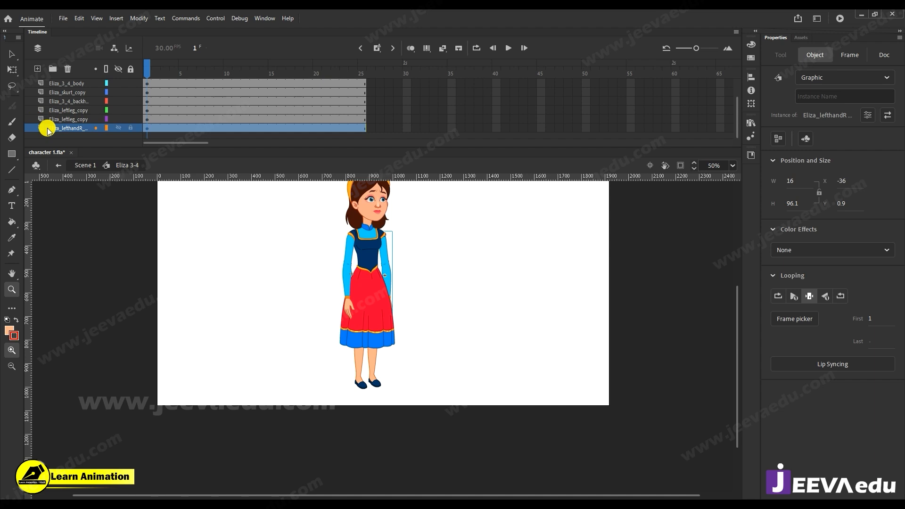
{"action": "left_click", "coordinate": [37, 68]}
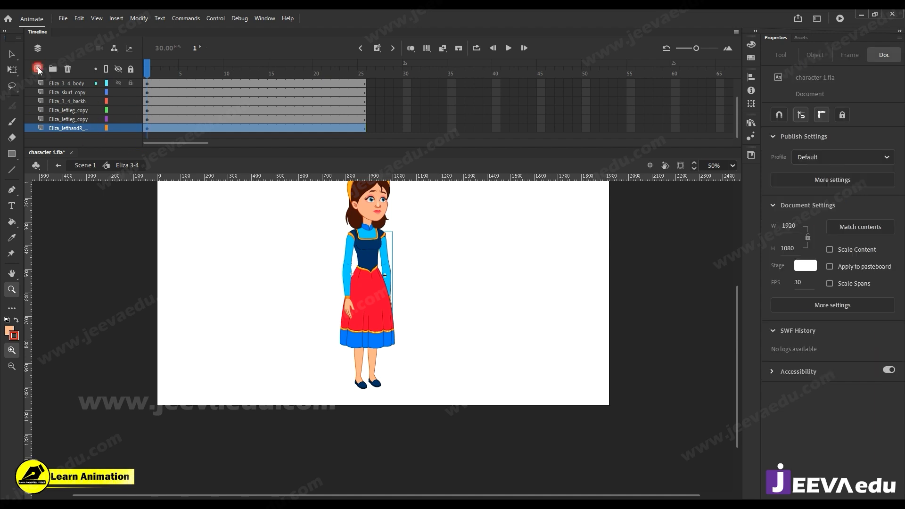
{"action": "left_click_drag", "start_coordinate": [87, 128], "coordinate": [81, 145]}
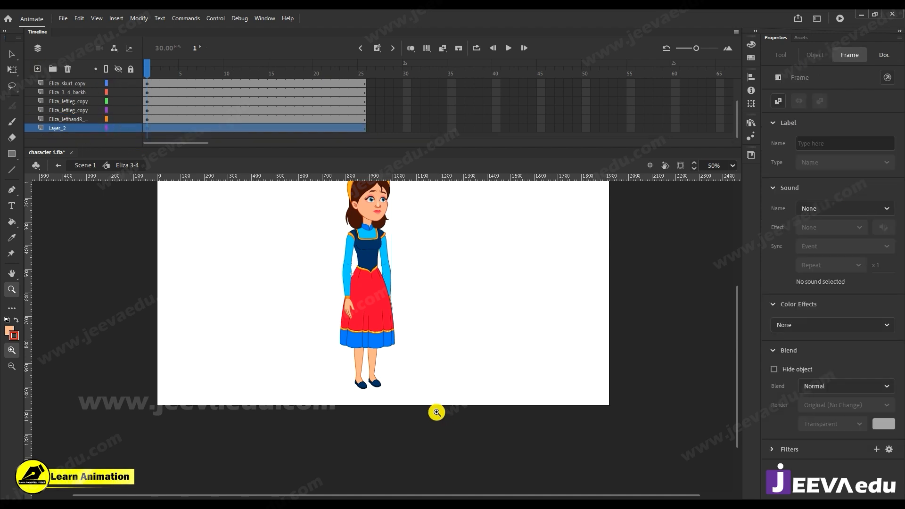
Draw a red diagonal line on the new layer, running under the left foot and past the stage's lower edge.
{"action": "left_click", "coordinate": [394, 368]}
{"action": "left_click_drag", "start_coordinate": [394, 368], "coordinate": [404, 329]}
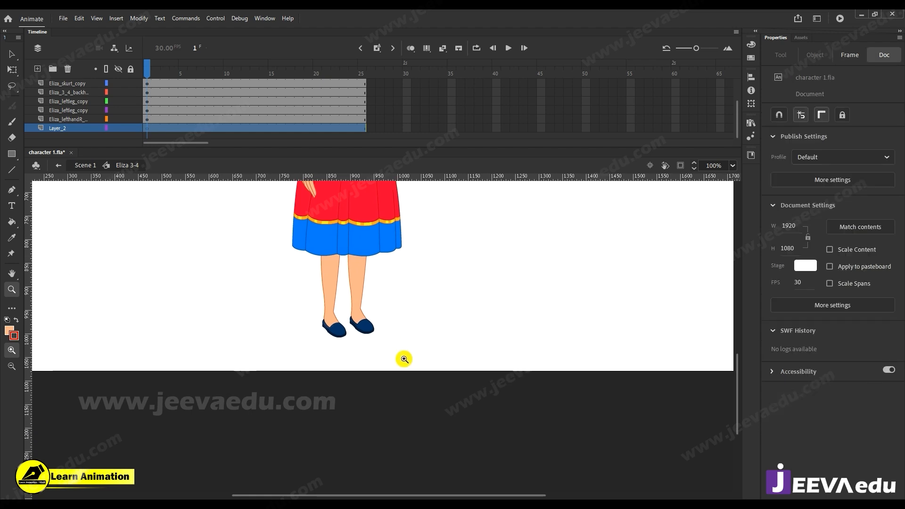
{"action": "key", "text": "n"}
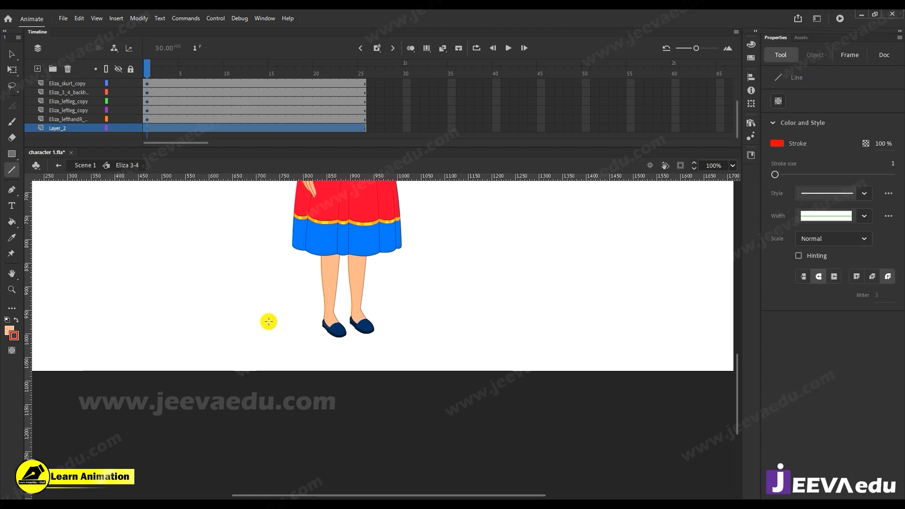
{"action": "left_click", "coordinate": [14, 335]}
{"action": "left_click", "coordinate": [55, 400]}
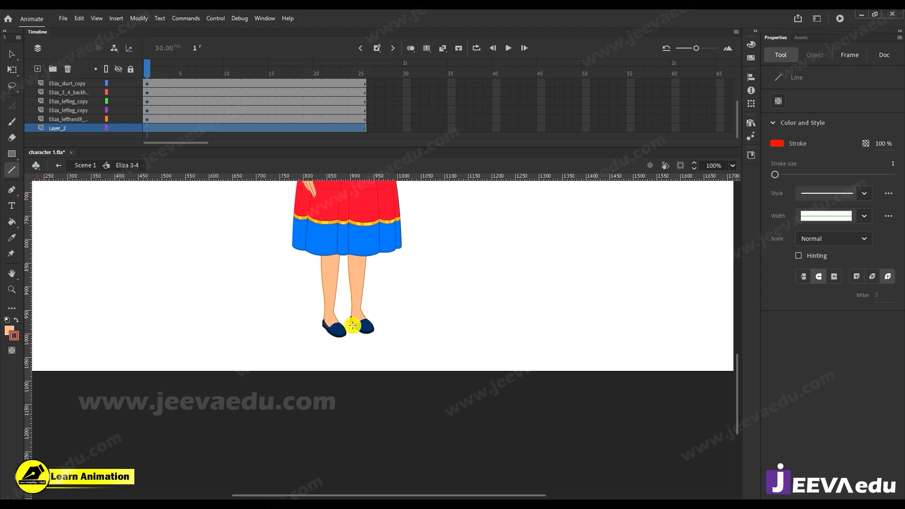
{"action": "left_click_drag", "start_coordinate": [278, 299], "coordinate": [408, 389]}
{"action": "key", "text": "v"}
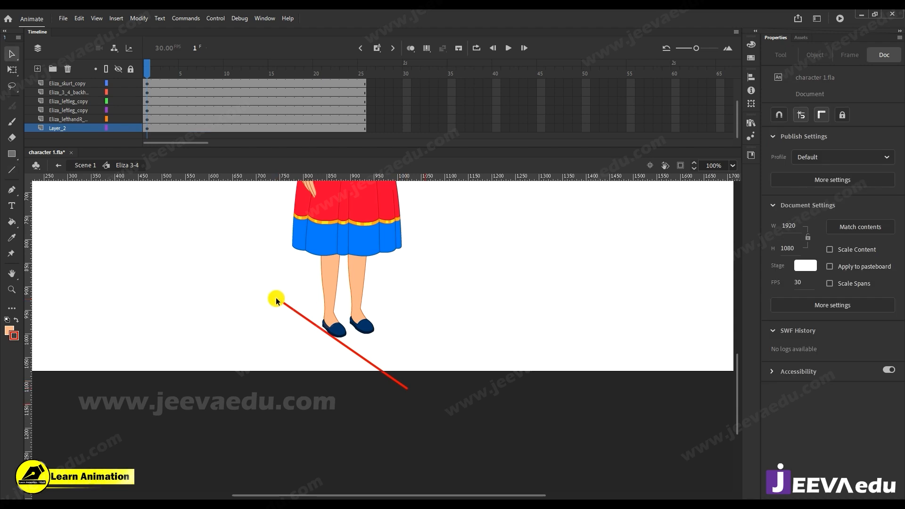
Adjust both ends of the red line to follow the left foot and place a parallel copy under the other foot.
{"action": "mouse_move", "coordinate": [277, 300]}
{"action": "left_mouse_down"}
{"action": "mouse_move", "coordinate": [250, 293]}
{"action": "mouse_move", "coordinate": [278, 305]}
{"action": "mouse_move", "coordinate": [292, 299]}
{"action": "left_mouse_up"}
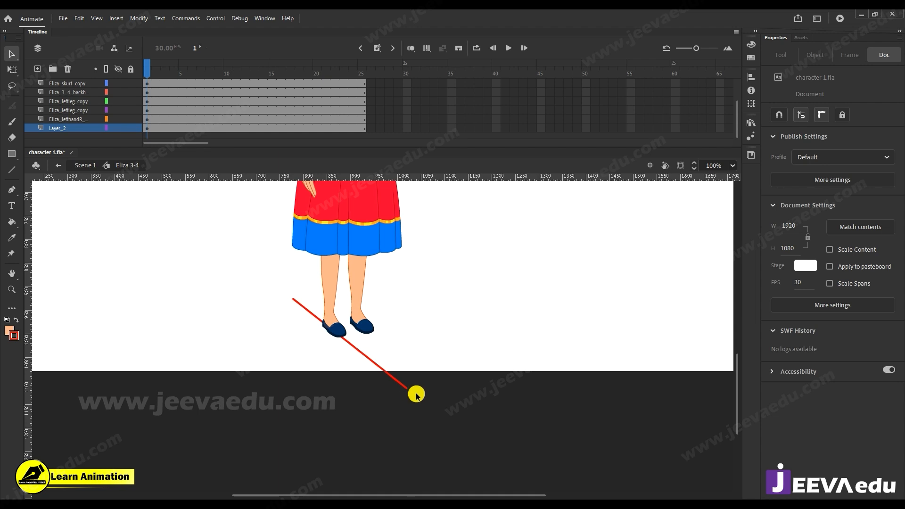
{"action": "left_click_drag", "start_coordinate": [409, 388], "coordinate": [475, 421]}
{"action": "left_click", "coordinate": [448, 431]}
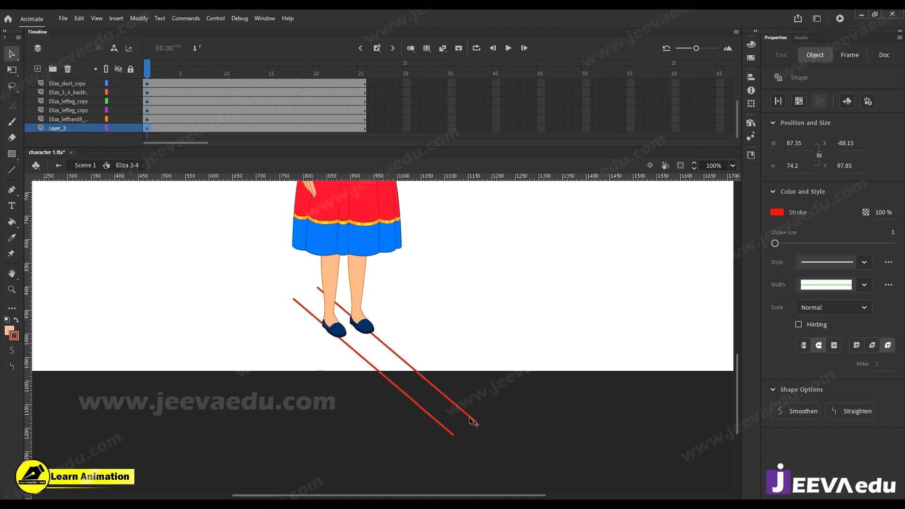
Re-angle the second line so the two diverge, extend both lower ends, and nudge the second line down to the right foot.
{"action": "left_click", "coordinate": [441, 331]}
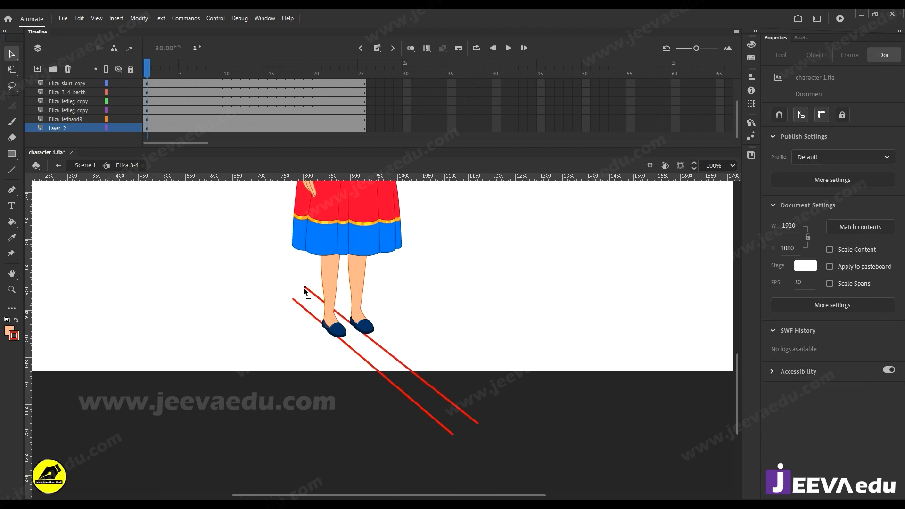
{"action": "left_click_drag", "start_coordinate": [477, 423], "coordinate": [516, 420]}
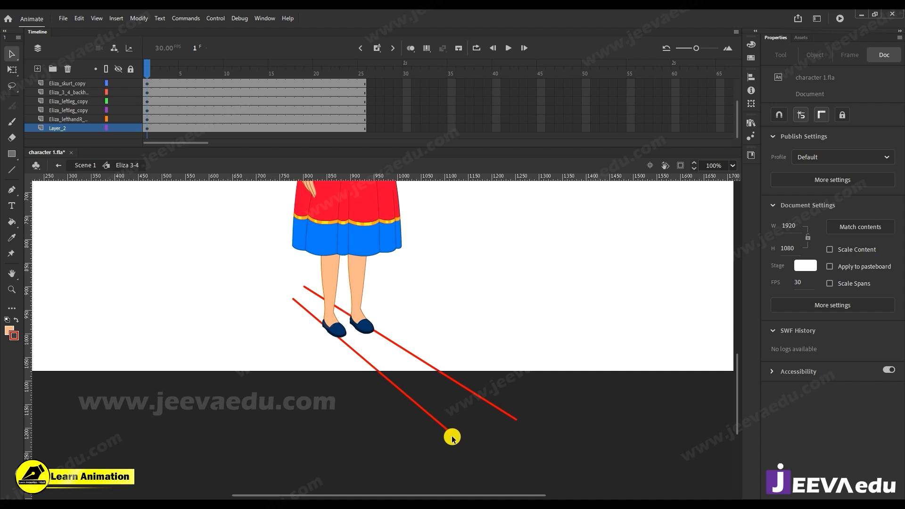
{"action": "left_click_drag", "start_coordinate": [452, 437], "coordinate": [483, 464]}
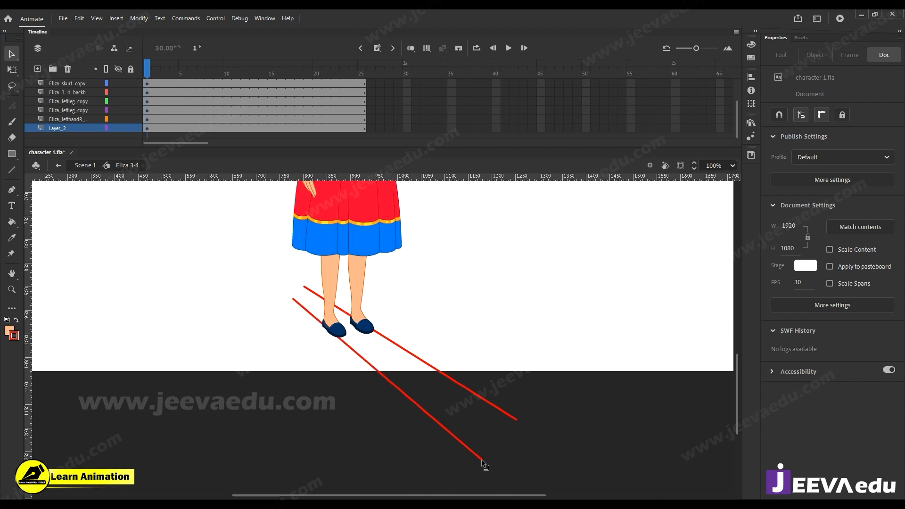
{"action": "left_click", "coordinate": [401, 351]}
{"action": "left_click_drag", "start_coordinate": [403, 350], "coordinate": [403, 354]}
{"action": "left_click", "coordinate": [429, 342]}
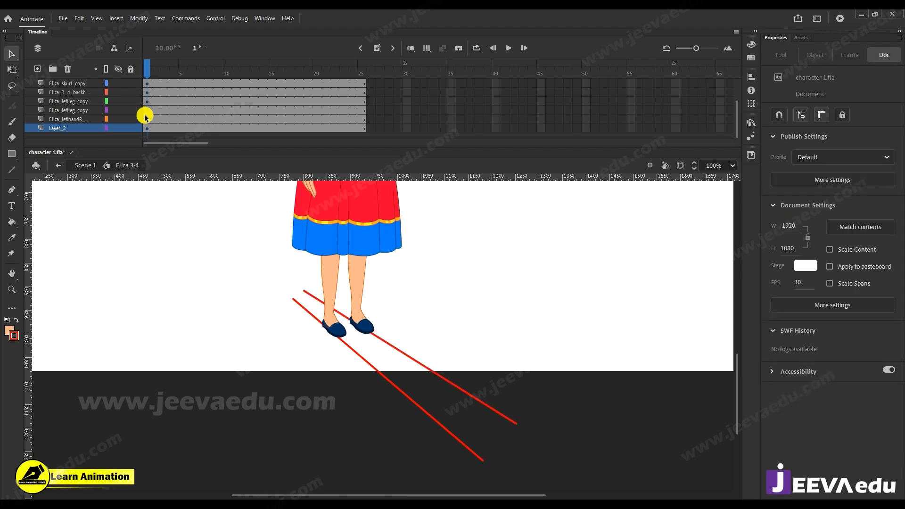
Lock the layer holding the red guide lines and bring the whole character into view.
{"action": "left_click", "coordinate": [131, 130]}
{"action": "key", "text": "z"}
{"action": "left_click", "coordinate": [474, 336], "text": "alt"}
{"action": "scroll", "coordinate": [414, 346], "scroll_direction": "up", "scroll_amount": 3}
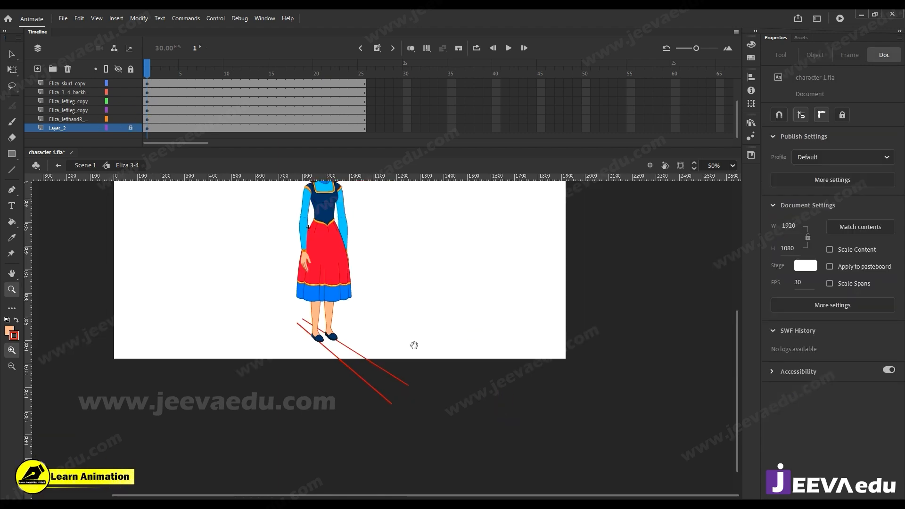
{"action": "left_click_drag", "start_coordinate": [414, 343], "coordinate": [406, 364]}
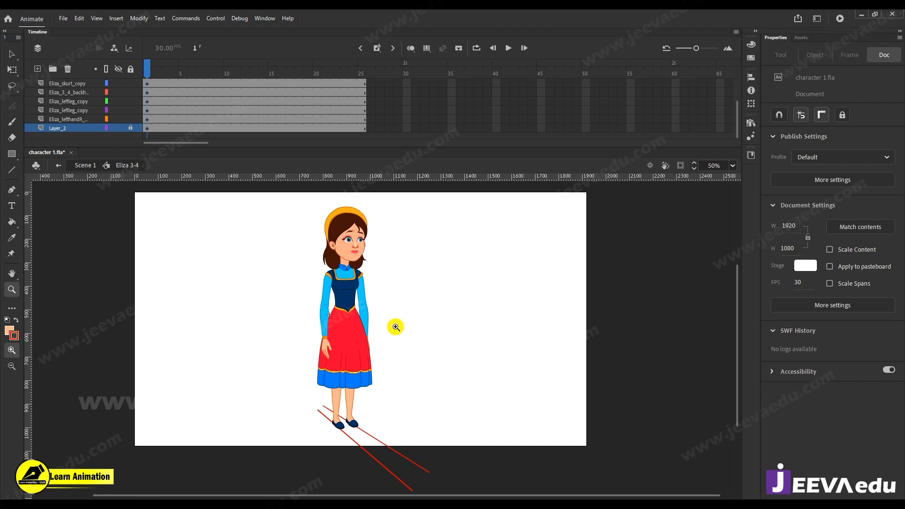
Free-transform the leg on the left, rotating it forward and placing its foot further along the lower guide line.
{"action": "left_click", "coordinate": [13, 54]}
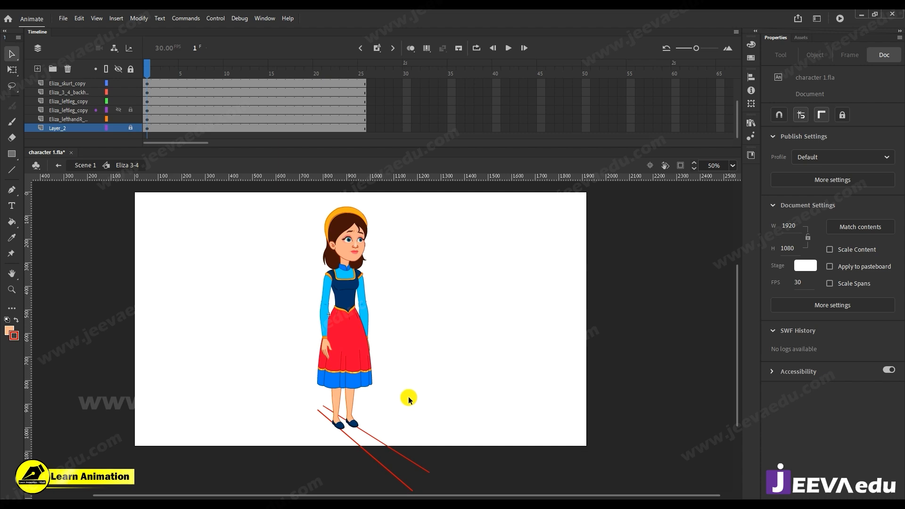
{"action": "key", "text": "z"}
{"action": "left_click", "coordinate": [346, 386]}
{"action": "scroll", "coordinate": [391, 346], "scroll_direction": "up", "scroll_amount": 1}
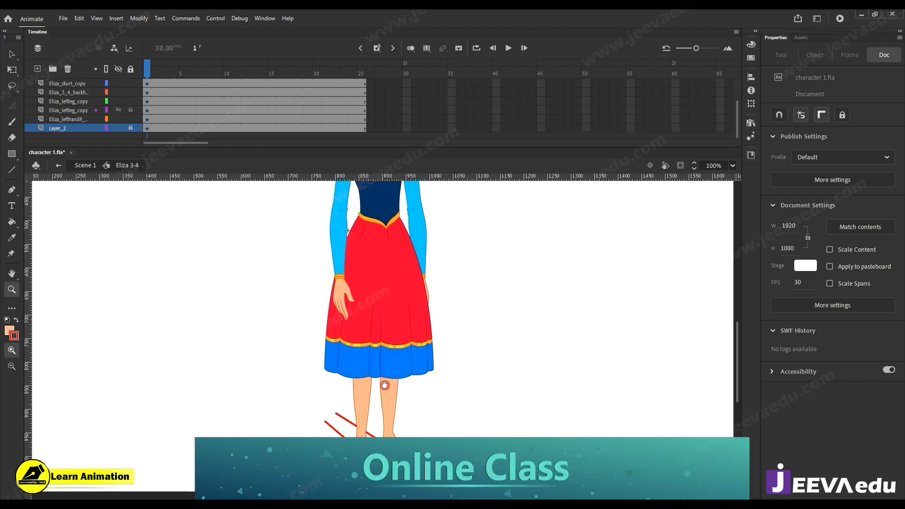
{"action": "key", "text": "v"}
{"action": "left_click", "coordinate": [366, 419]}
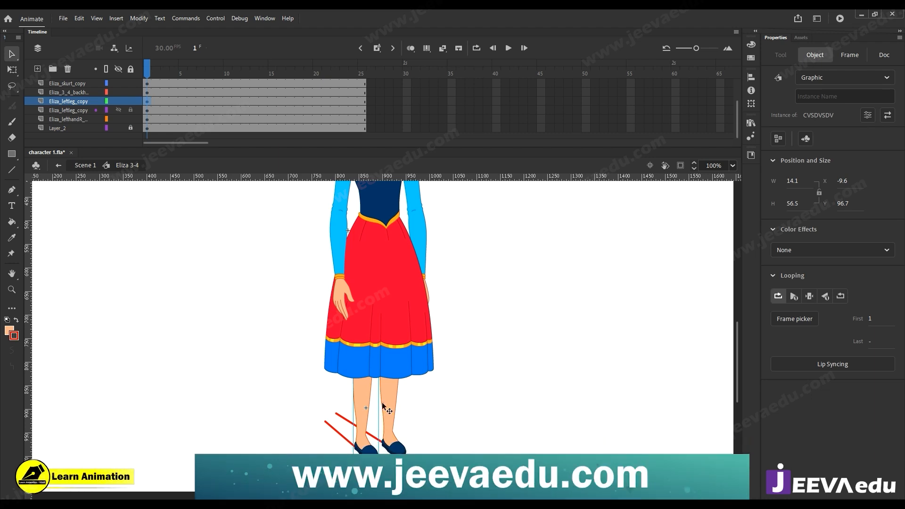
{"action": "key", "text": "z"}
{"action": "left_click", "coordinate": [400, 339], "text": "alt"}
{"action": "left_click", "coordinate": [395, 333]}
{"action": "key", "text": "v"}
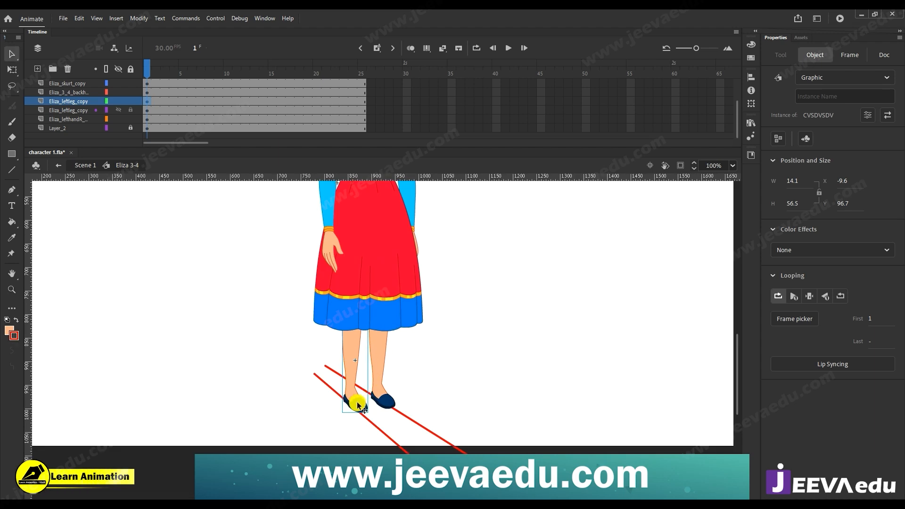
{"action": "left_click", "coordinate": [369, 412]}
{"action": "key", "text": "q"}
{"action": "left_click_drag", "start_coordinate": [370, 413], "coordinate": [387, 417]}
{"action": "left_click_drag", "start_coordinate": [362, 372], "coordinate": [362, 368]}
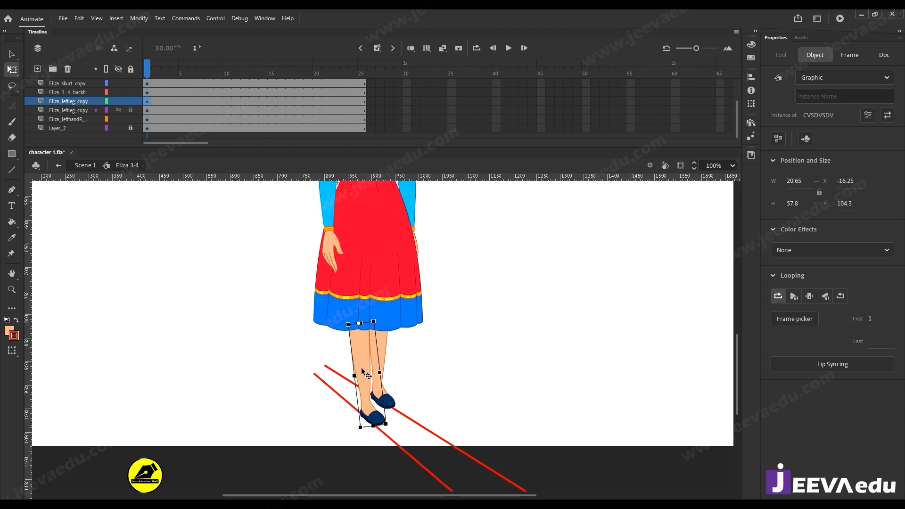
Rotate the other leg backward and move it up so its foot rests near the start of the upper guide line.
{"action": "left_click", "coordinate": [386, 346]}
{"action": "left_click_drag", "start_coordinate": [402, 415], "coordinate": [376, 401]}
{"action": "left_click_drag", "start_coordinate": [375, 348], "coordinate": [358, 326]}
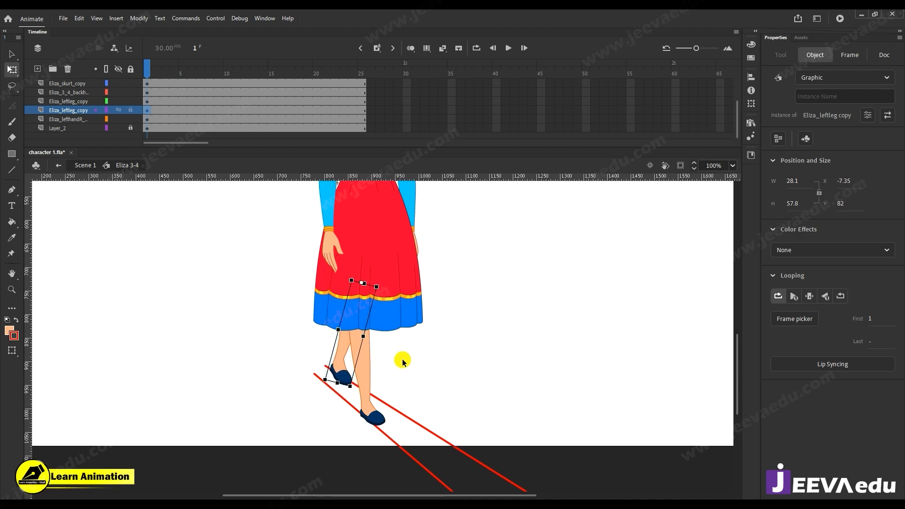
Rotate the whole arm on the left slightly outward about the shoulder.
{"action": "key", "text": "z"}
{"action": "left_click", "coordinate": [404, 364], "text": "alt"}
{"action": "left_click", "coordinate": [380, 331]}
{"action": "scroll", "coordinate": [436, 398], "scroll_direction": "up", "scroll_amount": 2}
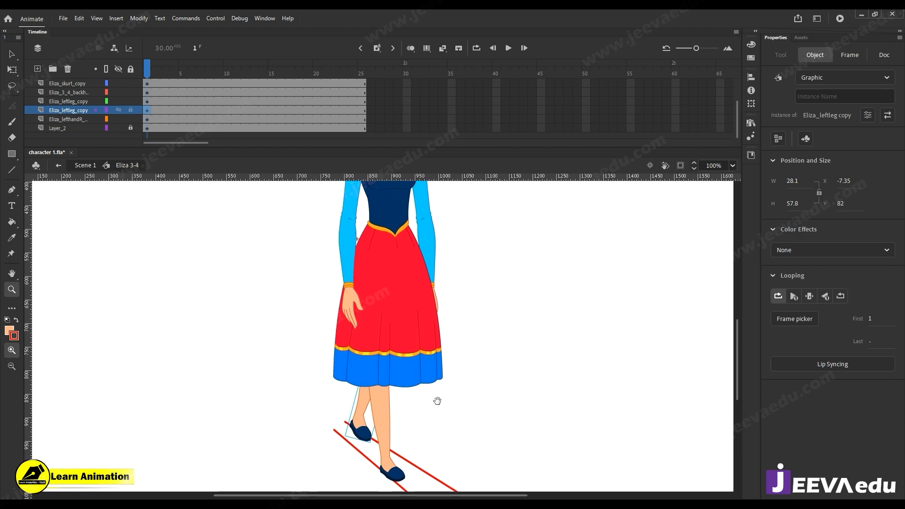
{"action": "scroll", "coordinate": [399, 372], "scroll_direction": "up", "scroll_amount": 2}
{"action": "left_click_drag", "start_coordinate": [408, 401], "coordinate": [398, 317]}
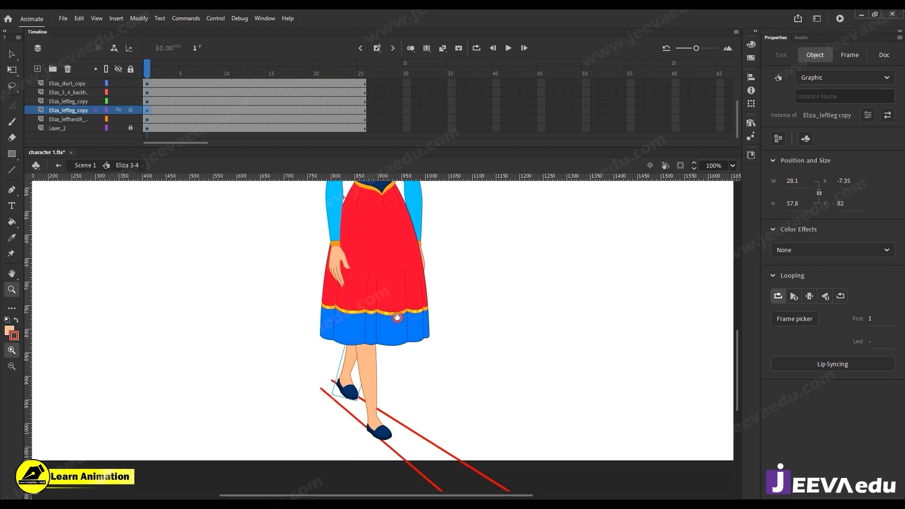
{"action": "left_click", "coordinate": [396, 332], "text": "alt"}
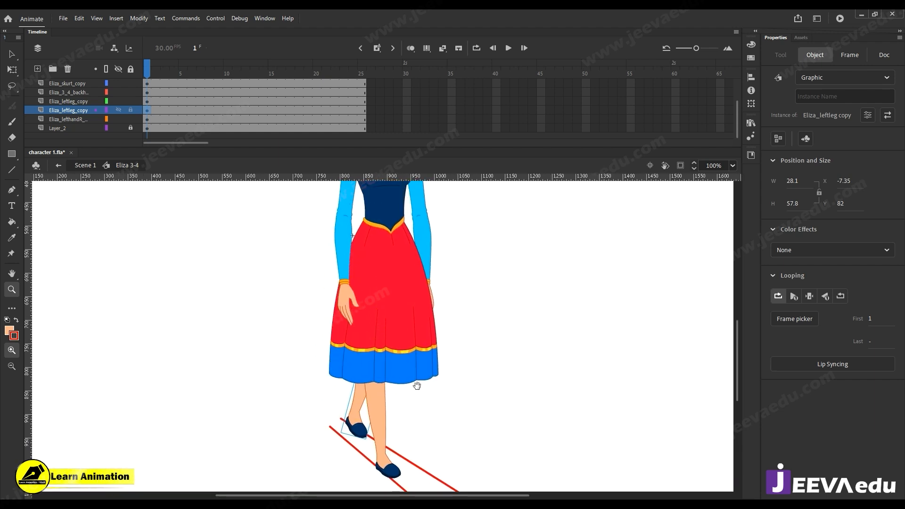
{"action": "key", "text": "v"}
{"action": "left_click", "coordinate": [371, 321]}
{"action": "key", "text": "q"}
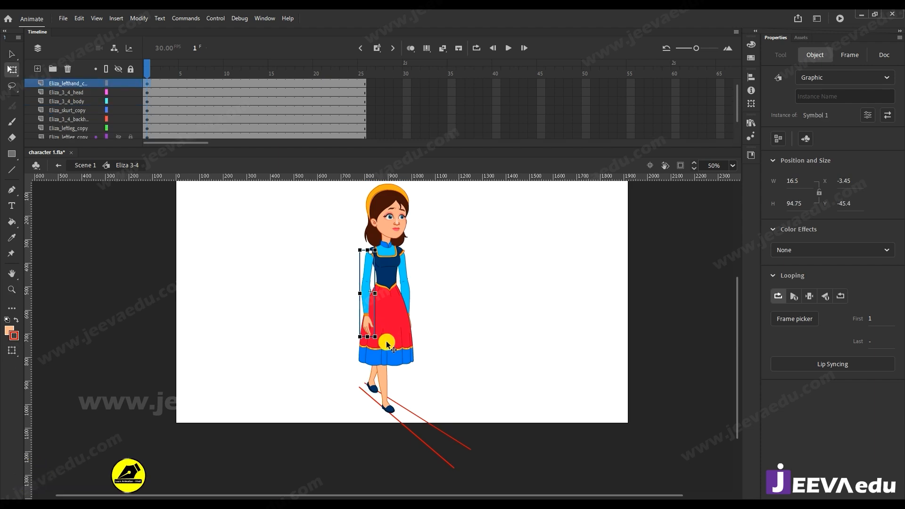
{"action": "left_click_drag", "start_coordinate": [373, 339], "coordinate": [371, 338]}
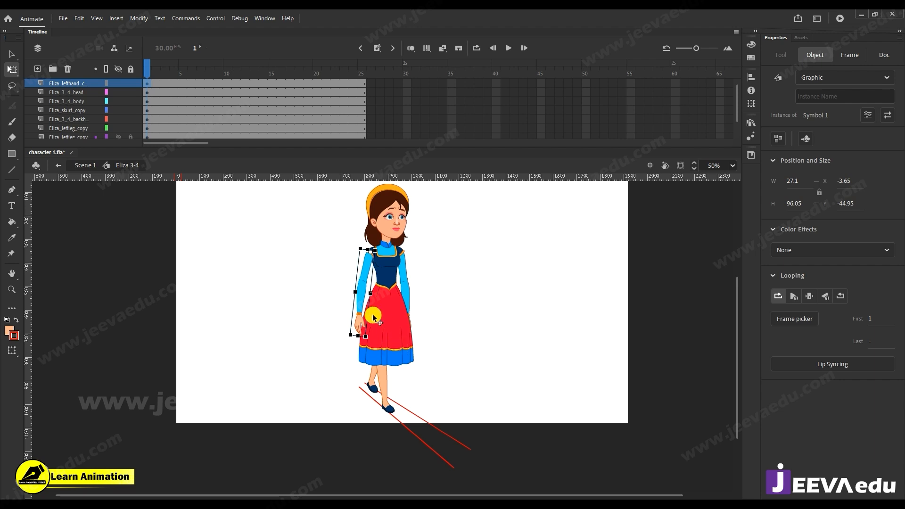
Rotate the forearm of the arm on the left slightly about the elbow inside its arm symbol.
{"action": "double_click", "coordinate": [359, 317]}
{"action": "left_click", "coordinate": [361, 317]}
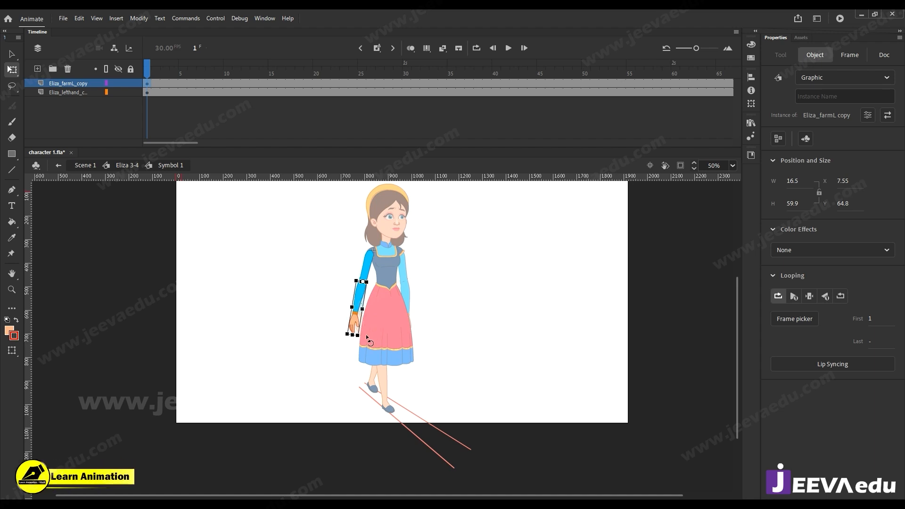
{"action": "left_click_drag", "start_coordinate": [378, 320], "coordinate": [377, 333]}
{"action": "left_click", "coordinate": [392, 292], "text": "ctrl"}
{"action": "left_click", "coordinate": [418, 346]}
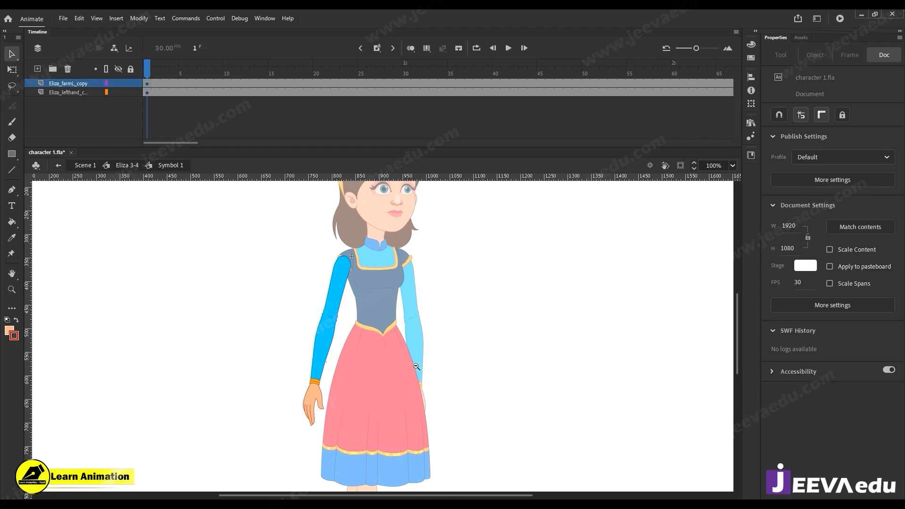
{"action": "left_click", "coordinate": [415, 362], "text": "ctrl+alt"}
{"action": "key", "text": "v"}
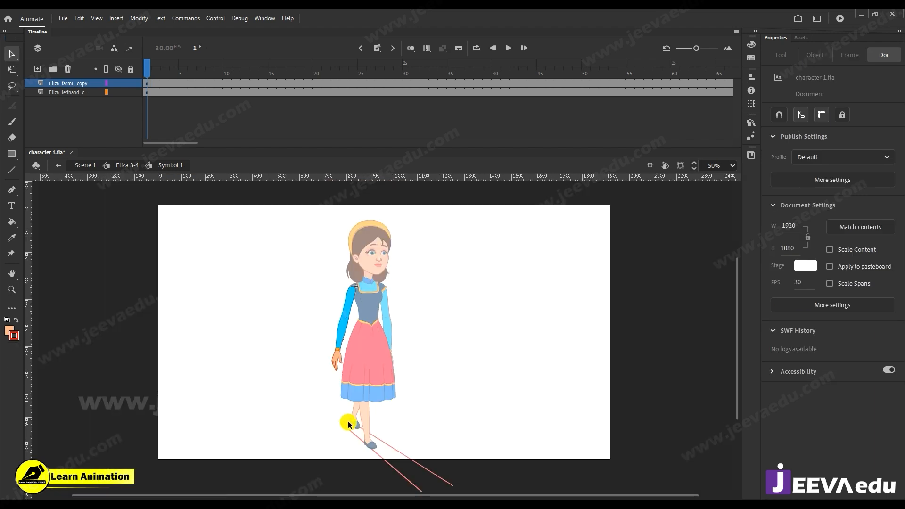
Return to the Eliza 3-4 symbol and rotate the whole arm on the right outward about the shoulder.
{"action": "double_click", "coordinate": [394, 322]}
{"action": "left_click", "coordinate": [396, 370]}
{"action": "key", "text": "q"}
{"action": "left_click_drag", "start_coordinate": [399, 387], "coordinate": [404, 358]}
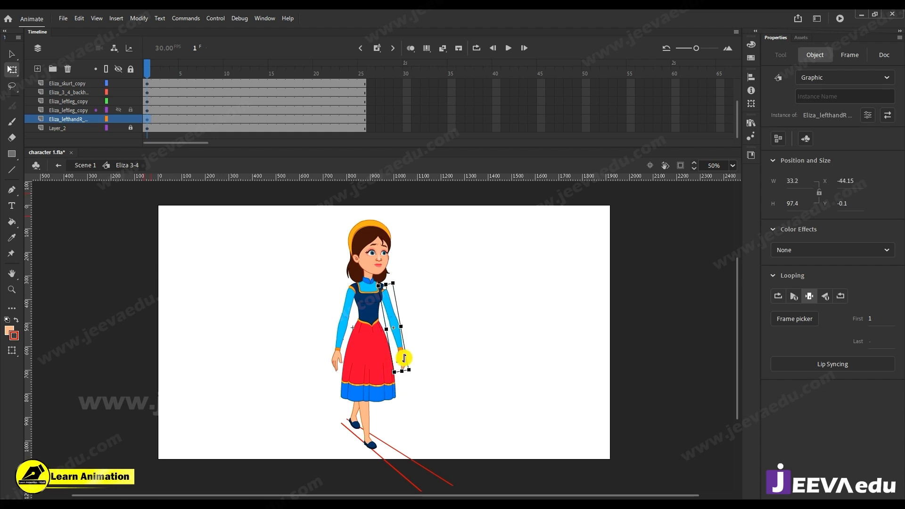
Inside the right-hand arm's symbol, rotate the forearm outward about the elbow, then return to the full character.
{"action": "double_click", "coordinate": [403, 362]}
{"action": "left_click", "coordinate": [405, 368]}
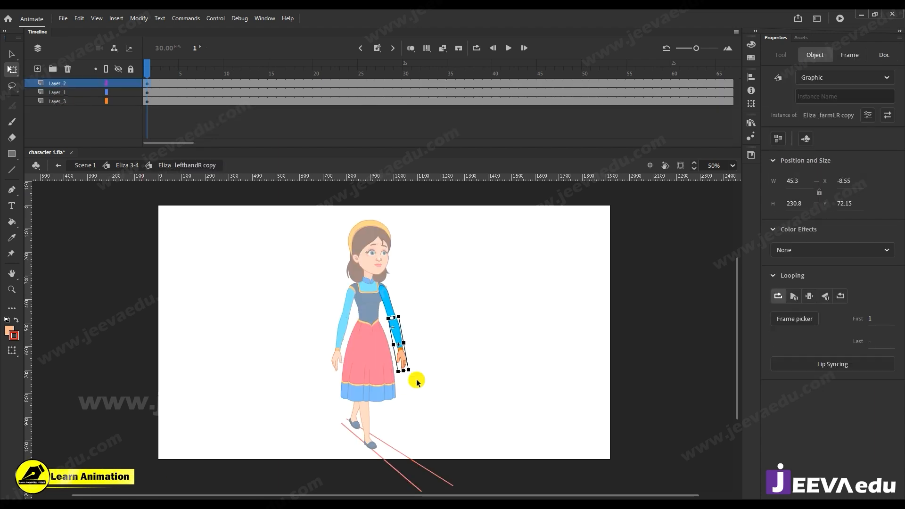
{"action": "left_click_drag", "start_coordinate": [417, 380], "coordinate": [420, 372]}
{"action": "left_click", "coordinate": [432, 379]}
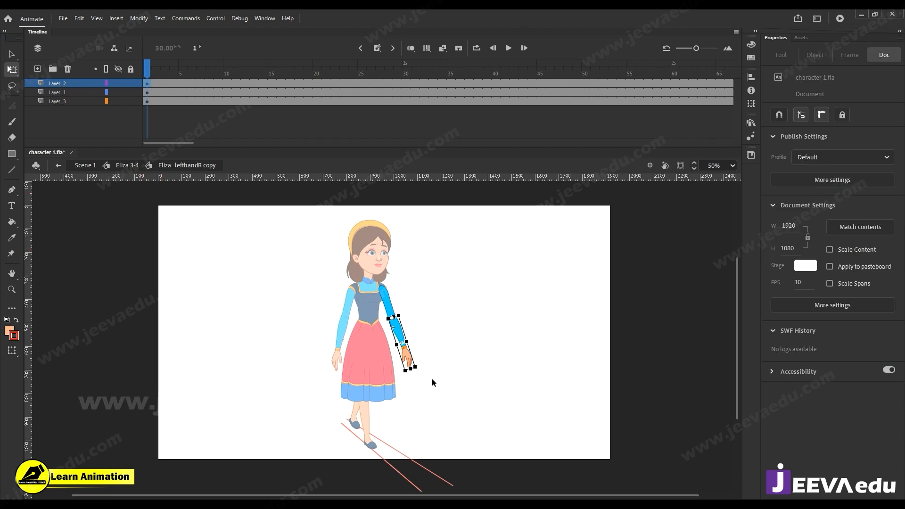
{"action": "double_click", "coordinate": [424, 389]}
Swing the whole arm on the left a little further away from the skirt.
{"action": "left_click", "coordinate": [338, 366]}
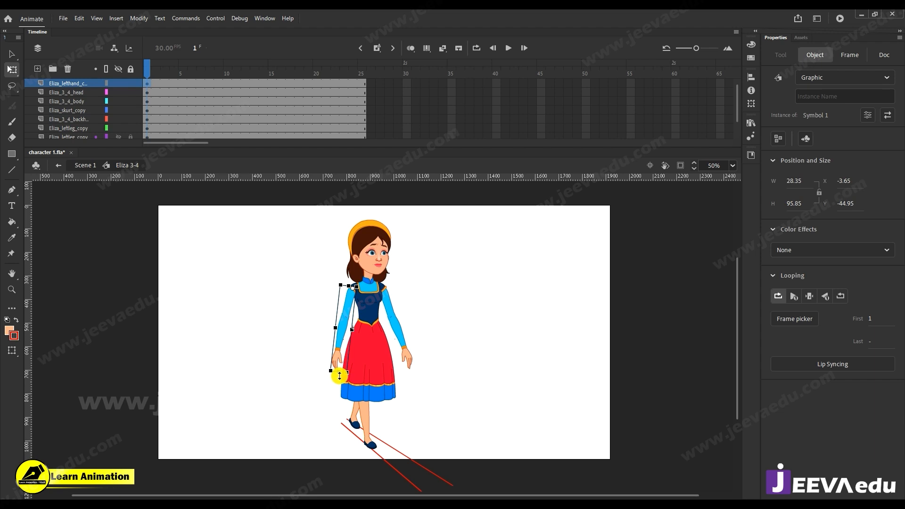
{"action": "left_click_drag", "start_coordinate": [339, 373], "coordinate": [351, 376]}
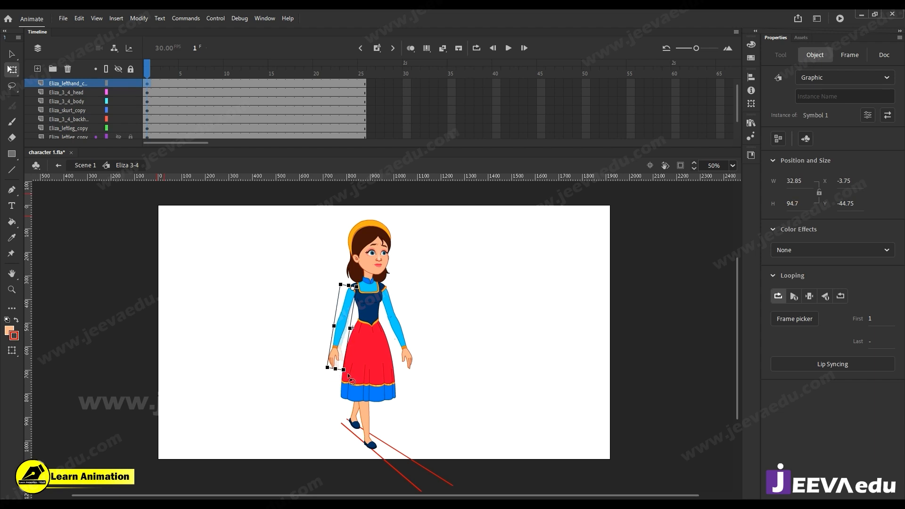
{"action": "left_click", "coordinate": [480, 386]}
Open the front leg's symbol and its nested foot symbol, and select the shoe graphic inside.
{"action": "key", "text": "z"}
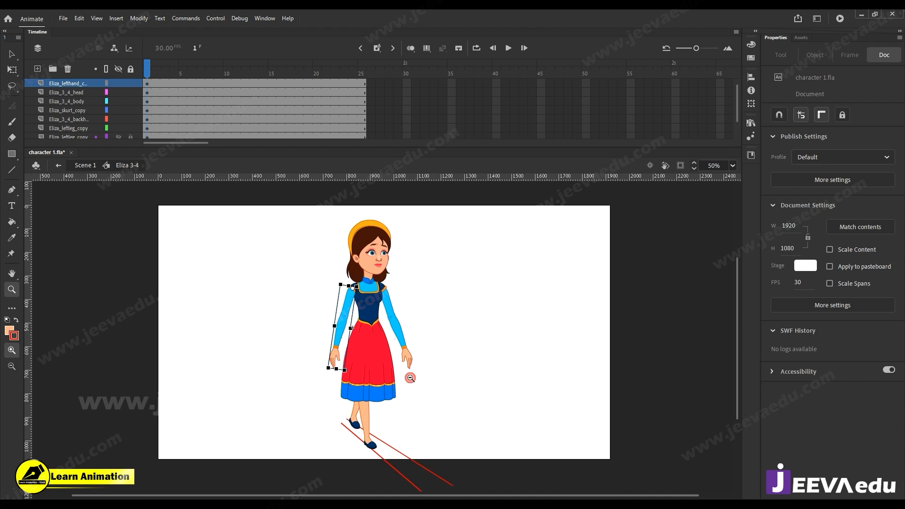
{"action": "left_click", "coordinate": [401, 354], "text": "alt"}
{"action": "left_click", "coordinate": [387, 336]}
{"action": "scroll", "coordinate": [398, 344], "scroll_direction": "down", "scroll_amount": 1}
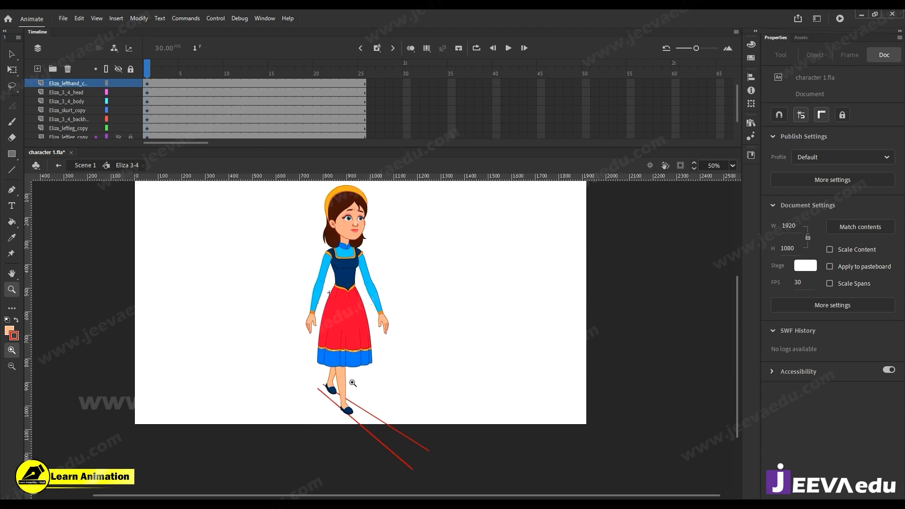
{"action": "left_click", "coordinate": [352, 384]}
{"action": "left_click", "coordinate": [378, 390]}
{"action": "key", "text": "v"}
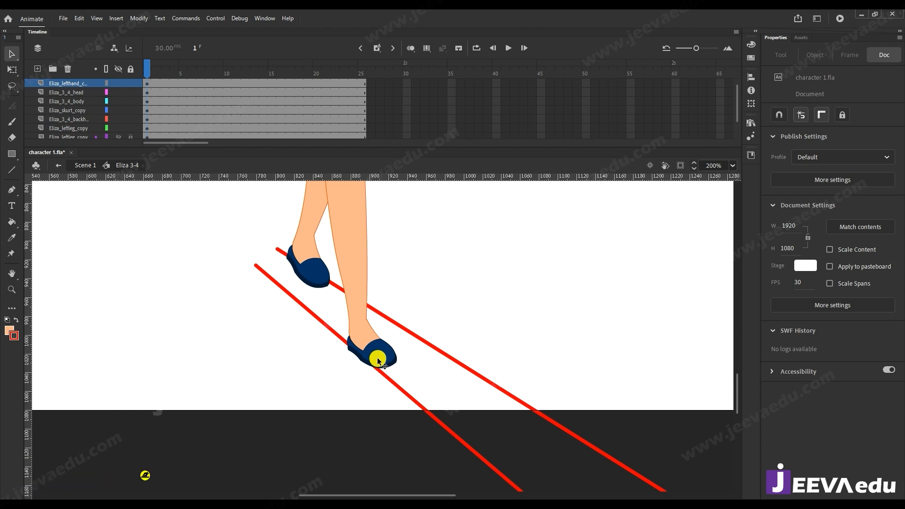
{"action": "left_click", "coordinate": [378, 361]}
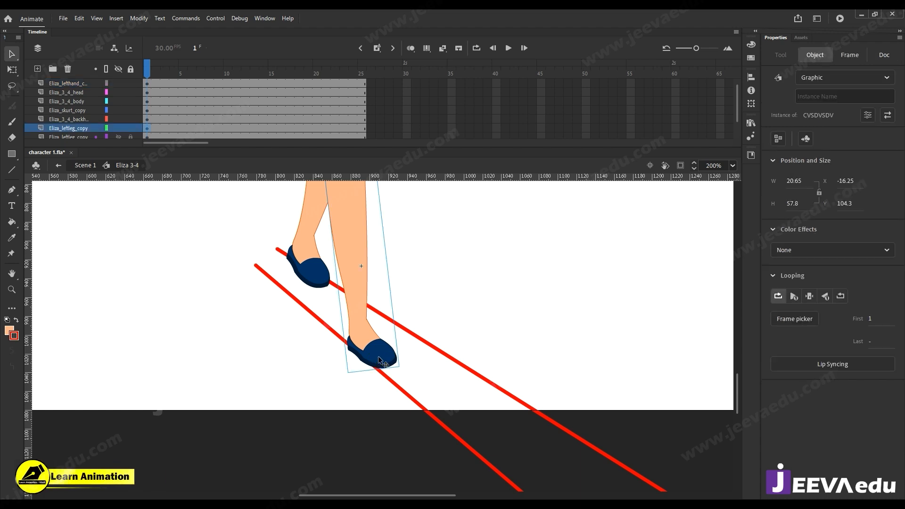
{"action": "double_click", "coordinate": [378, 361]}
{"action": "left_click", "coordinate": [379, 360]}
{"action": "double_click", "coordinate": [378, 359]}
{"action": "left_click", "coordinate": [369, 352]}
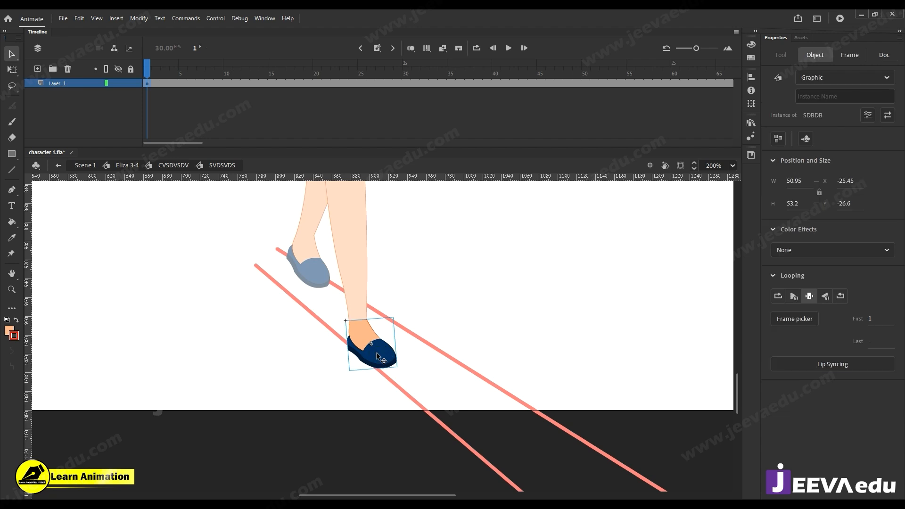
{"action": "double_click", "coordinate": [378, 354]}
Switch the front foot graphic to frame 2 with the Frame Picker.
{"action": "mouse_move", "coordinate": [147, 69]}
{"action": "left_mouse_down"}
{"action": "mouse_move", "coordinate": [163, 75]}
{"action": "mouse_move", "coordinate": [145, 79]}
{"action": "left_mouse_up"}
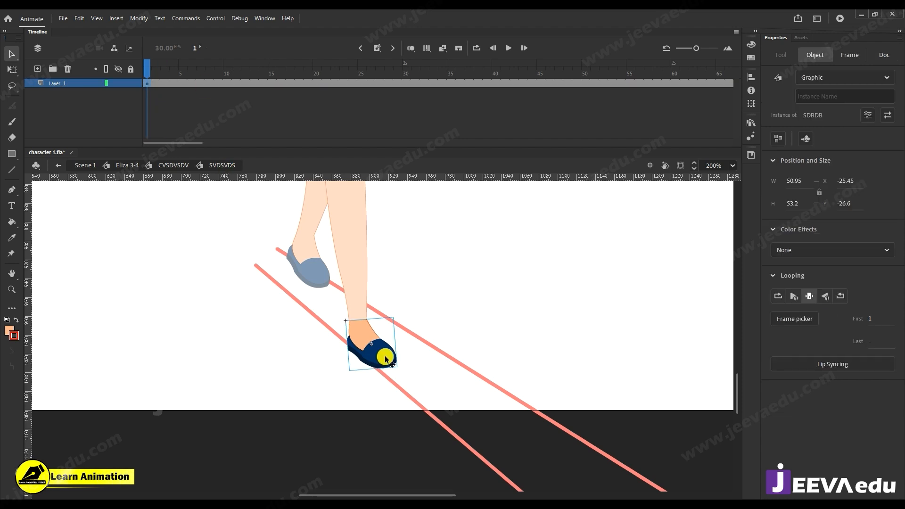
{"action": "left_click", "coordinate": [810, 323]}
{"action": "left_click_drag", "start_coordinate": [807, 295], "coordinate": [689, 233]}
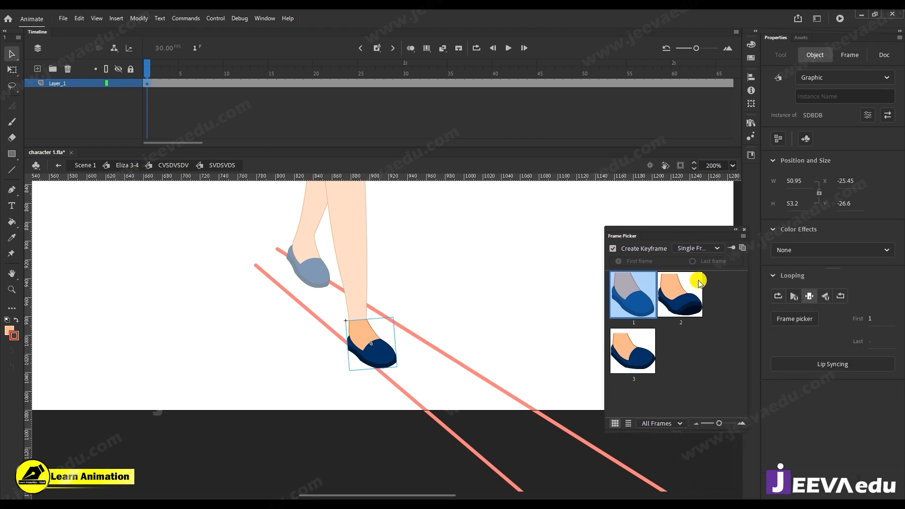
{"action": "left_click", "coordinate": [690, 306]}
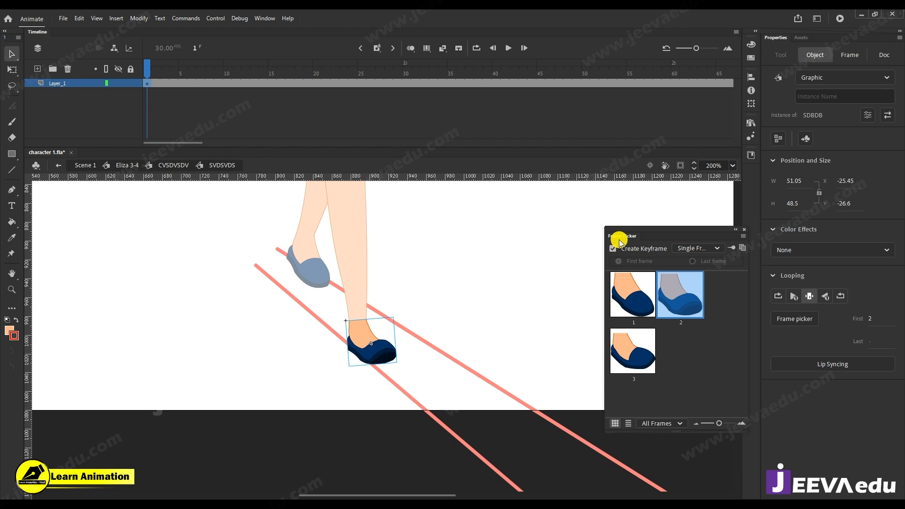
{"action": "left_click", "coordinate": [744, 230]}
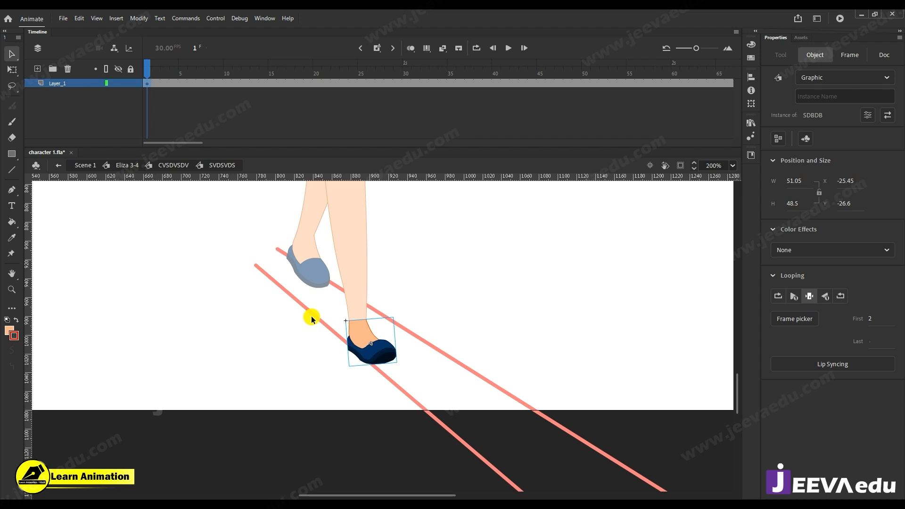
Open the back leg's nested foot symbol and switch its foot graphic to frame 3 with the Frame Picker.
{"action": "double_click", "coordinate": [271, 310]}
{"action": "double_click", "coordinate": [314, 272]}
{"action": "double_click", "coordinate": [314, 272]}
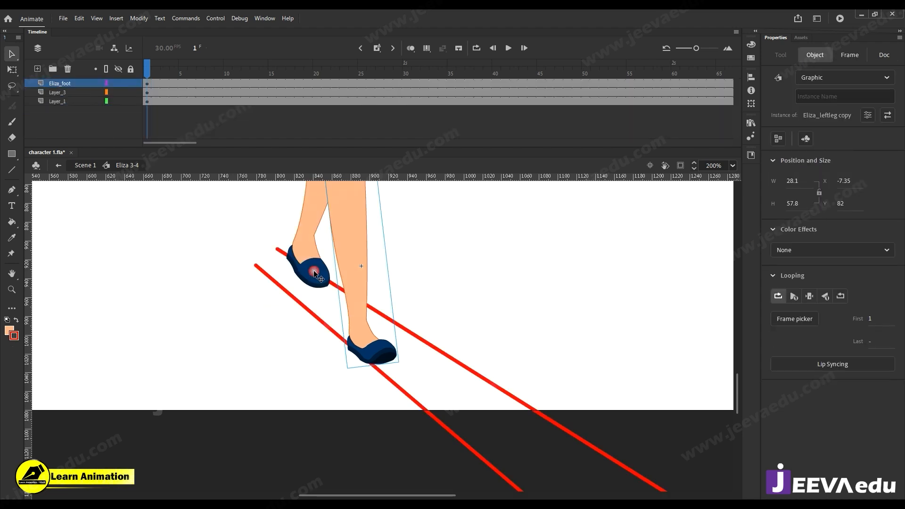
{"action": "double_click", "coordinate": [314, 273]}
{"action": "left_click", "coordinate": [307, 281]}
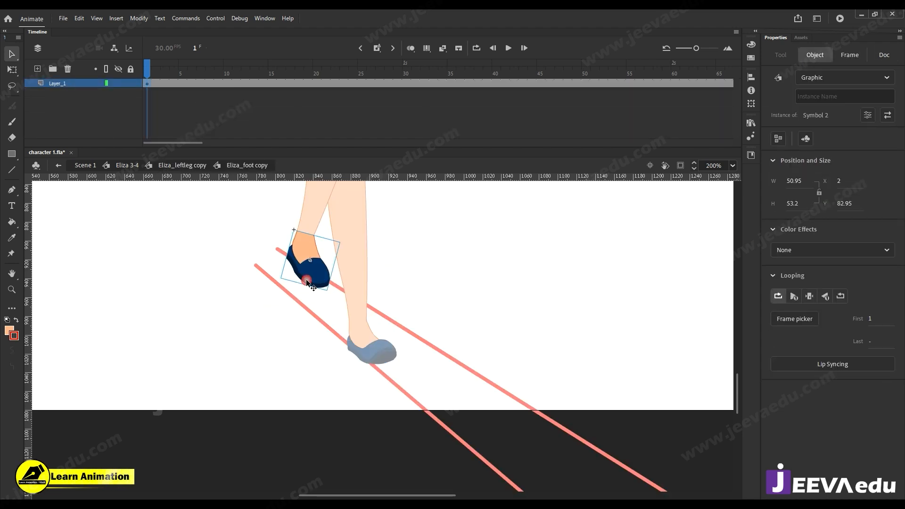
{"action": "left_click", "coordinate": [802, 321]}
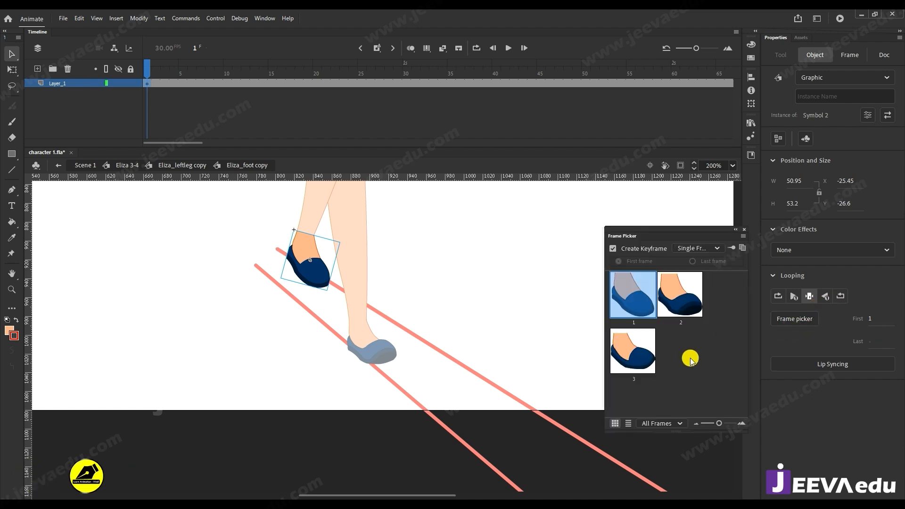
{"action": "left_click", "coordinate": [633, 358]}
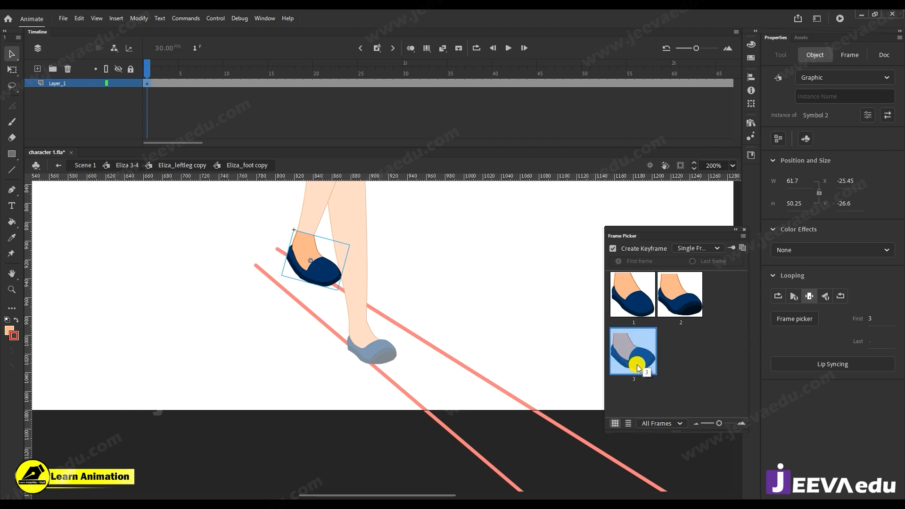
{"action": "left_click", "coordinate": [882, 213]}
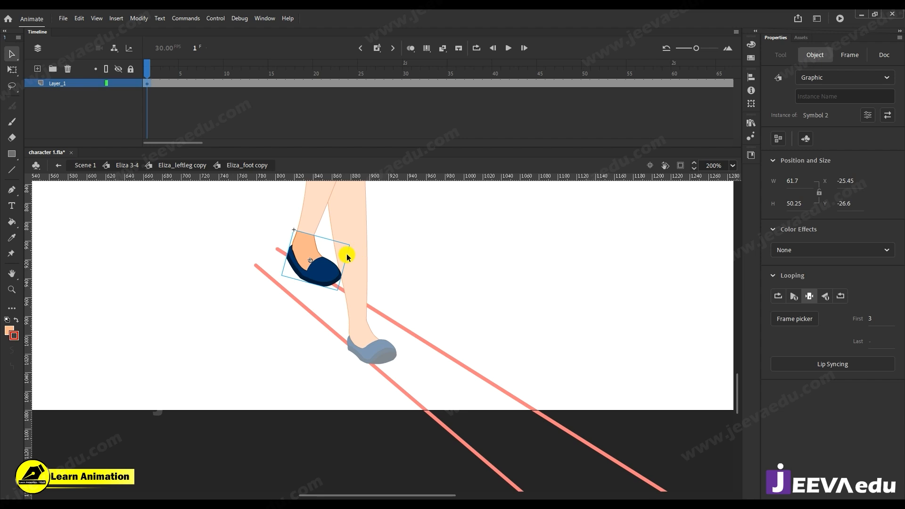
Inside the back leg's symbol, rotate the foot about the ankle so its toe tilts down.
{"action": "key", "text": "q"}
{"action": "double_click", "coordinate": [318, 307]}
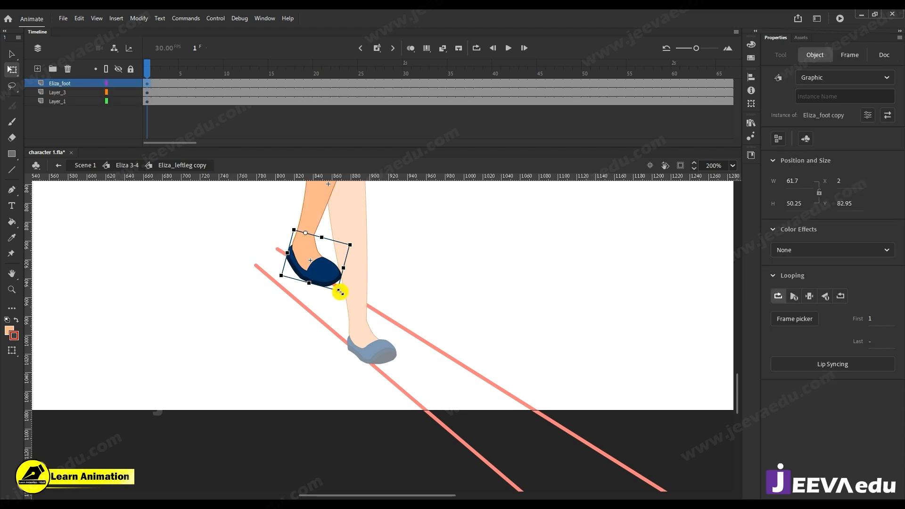
{"action": "left_click_drag", "start_coordinate": [340, 292], "coordinate": [333, 299]}
{"action": "key", "text": "z"}
{"action": "left_click", "coordinate": [392, 291], "text": "alt"}
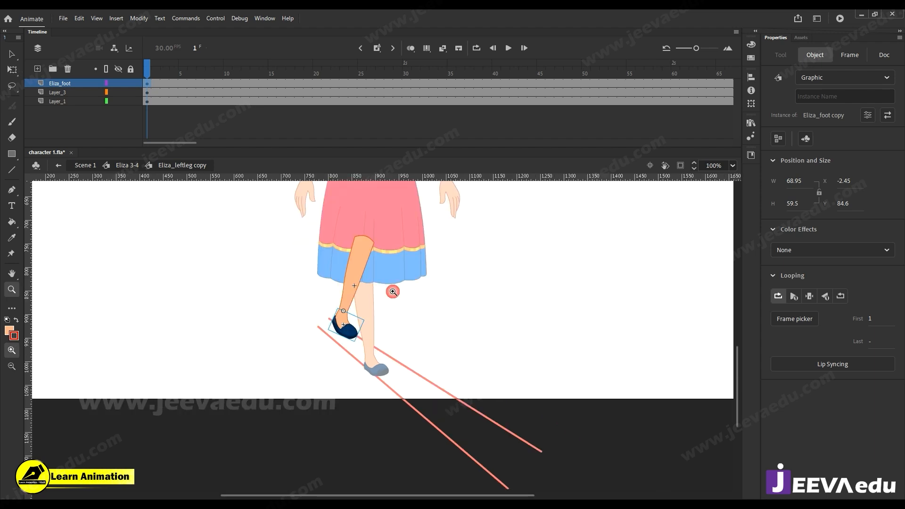
{"action": "left_click", "coordinate": [376, 312]}
{"action": "key", "text": "v"}
Return to the full character and shorten the back leg slightly so its foot sits on the upper guide line.
{"action": "double_click", "coordinate": [422, 363]}
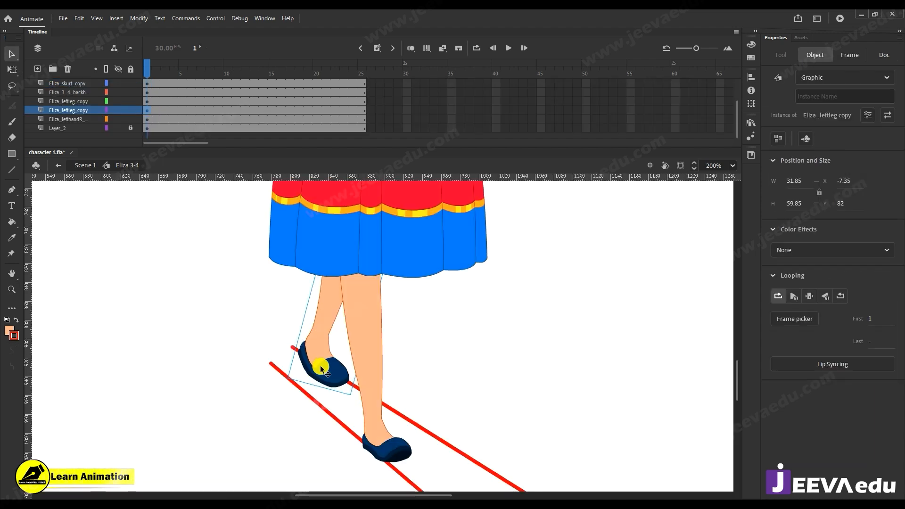
{"action": "key", "text": "q"}
{"action": "left_click_drag", "start_coordinate": [318, 385], "coordinate": [329, 377]}
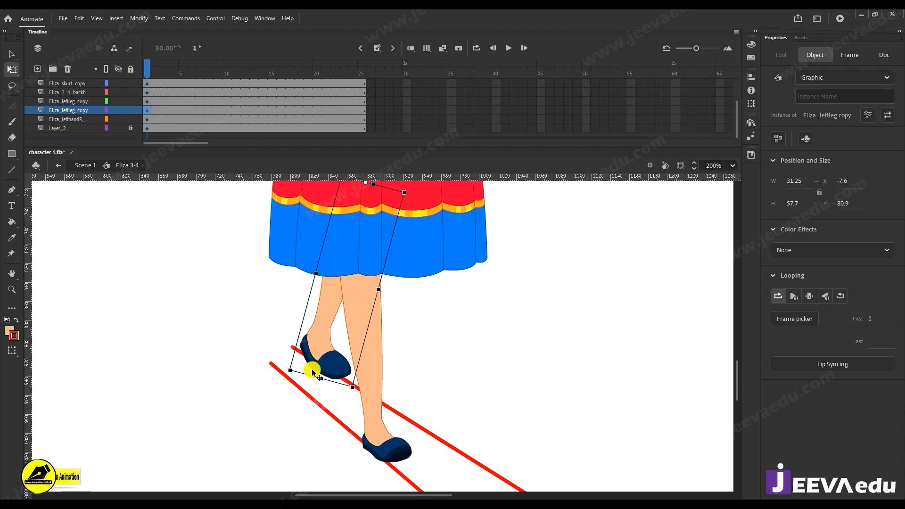
{"action": "key", "text": "z"}
{"action": "left_click", "coordinate": [390, 414], "text": "alt"}
{"action": "left_click", "coordinate": [403, 367], "text": "alt"}
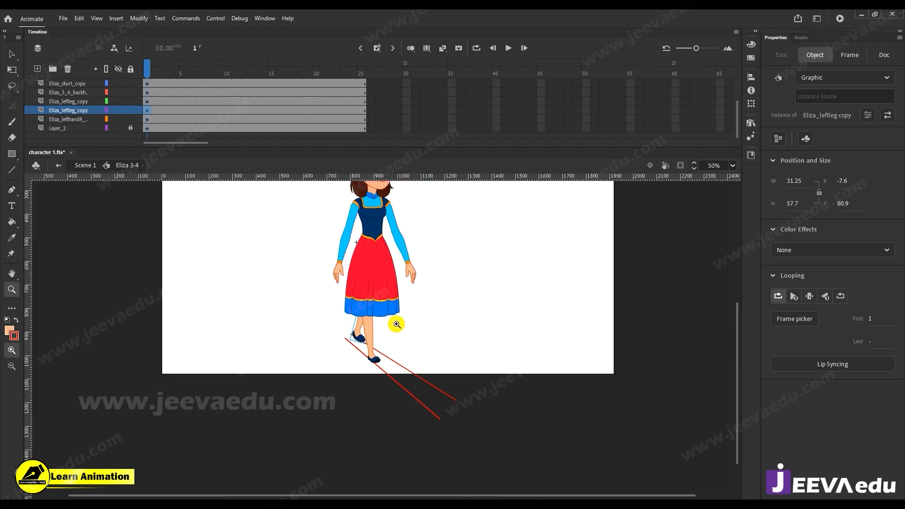
{"action": "left_click", "coordinate": [399, 329], "text": "alt"}
{"action": "left_click", "coordinate": [390, 302]}
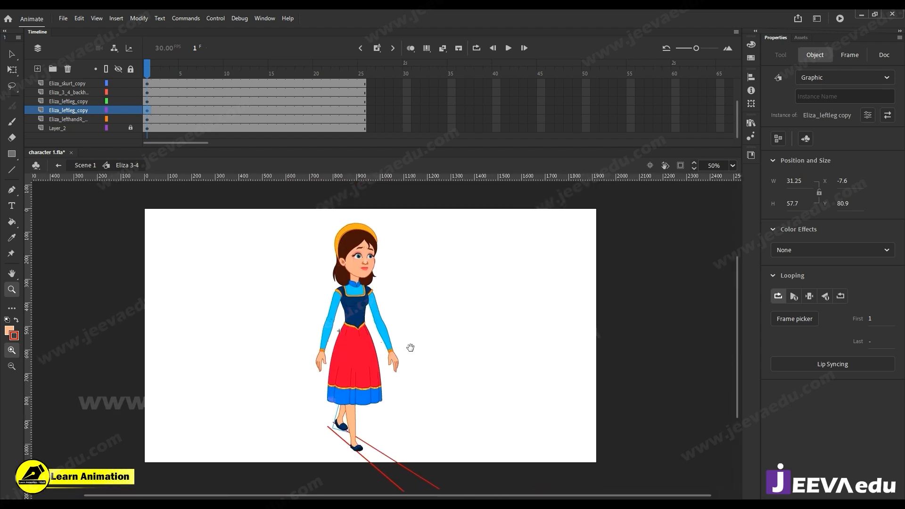
{"action": "left_click_drag", "start_coordinate": [410, 348], "coordinate": [411, 340]}
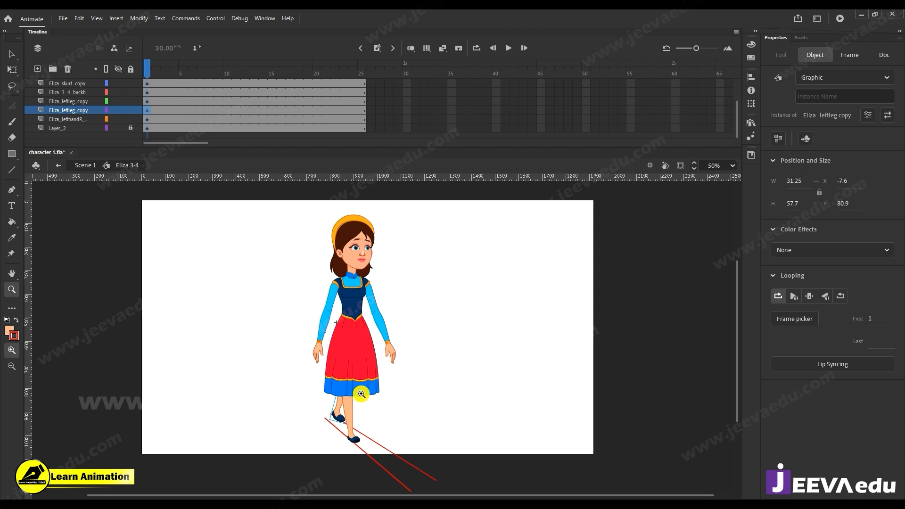
Insert keyframes at frame 13 on all the character layers.
{"action": "left_click", "coordinate": [223, 85]}
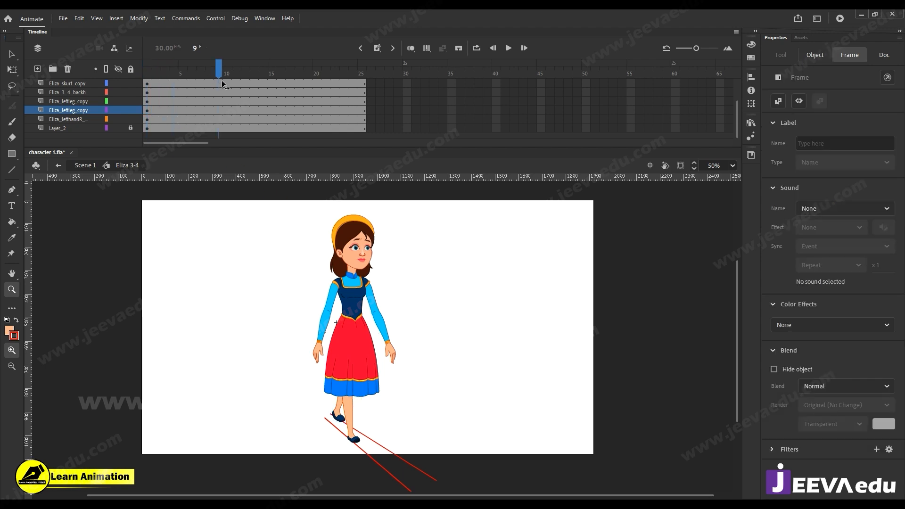
{"action": "left_click_drag", "start_coordinate": [253, 84], "coordinate": [253, 132]}
{"action": "key", "text": "F6"}
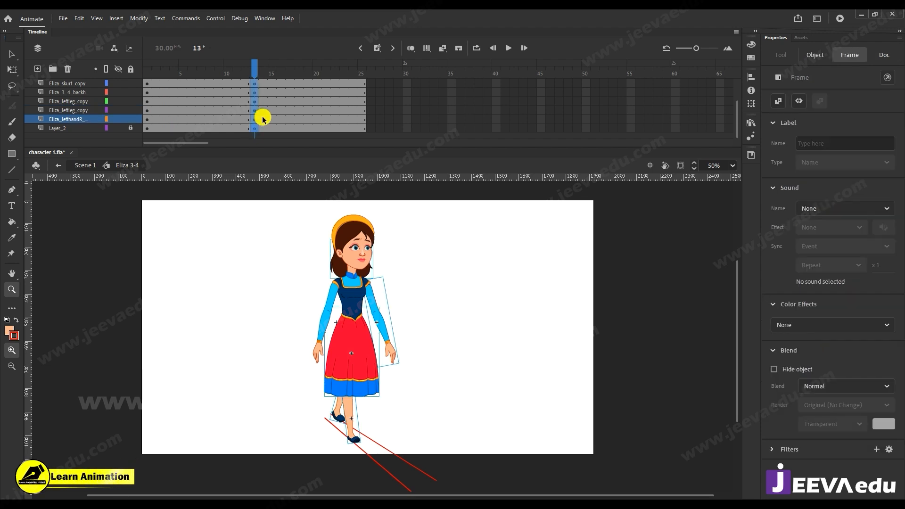
{"action": "scroll", "coordinate": [366, 88], "scroll_direction": "up", "scroll_amount": 2}
{"action": "left_click", "coordinate": [255, 110]}
Insert keyframes at frame 25 on all the character layers and play the timeline.
{"action": "mouse_move", "coordinate": [361, 84]}
{"action": "left_mouse_down"}
{"action": "mouse_move", "coordinate": [363, 149]}
{"action": "mouse_move", "coordinate": [359, 78]}
{"action": "left_mouse_up"}
{"action": "key", "text": "F6"}
{"action": "key", "text": "Return"}
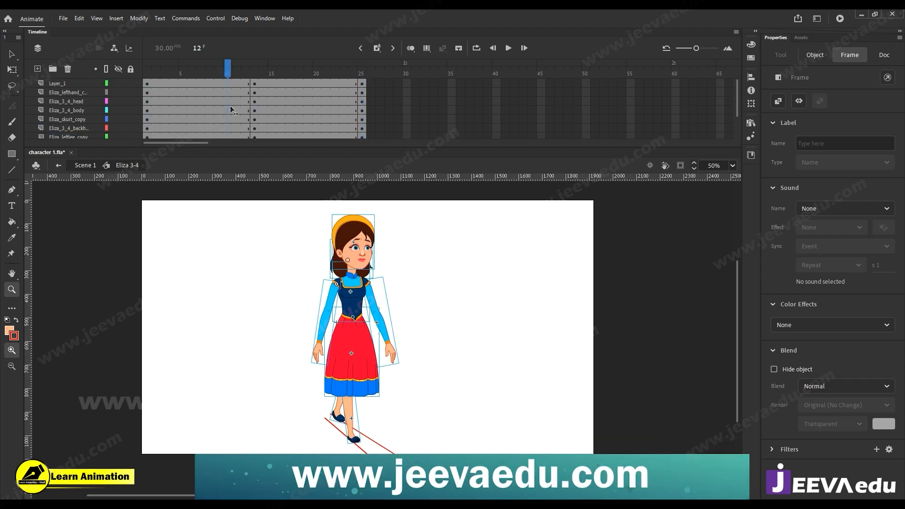
Go to the keyframes at frame 13 with no character part selected.
{"action": "left_click", "coordinate": [264, 102]}
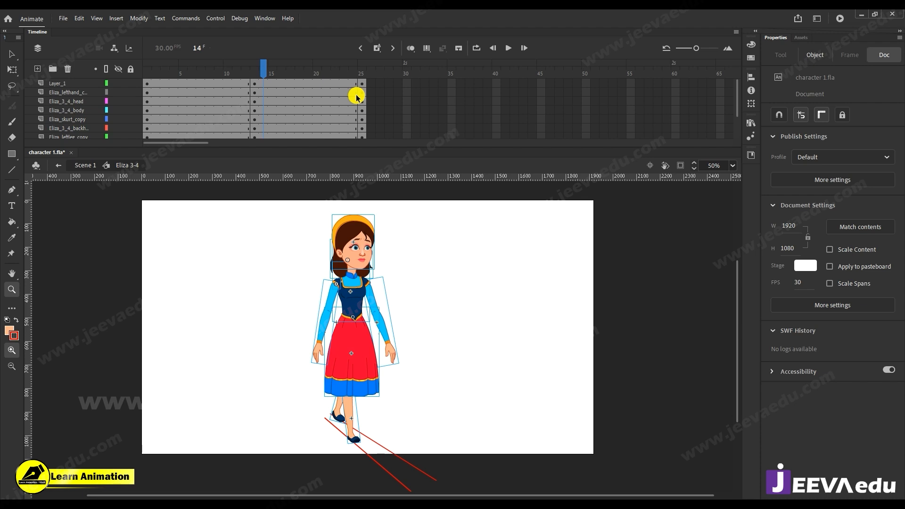
{"action": "left_click", "coordinate": [254, 101]}
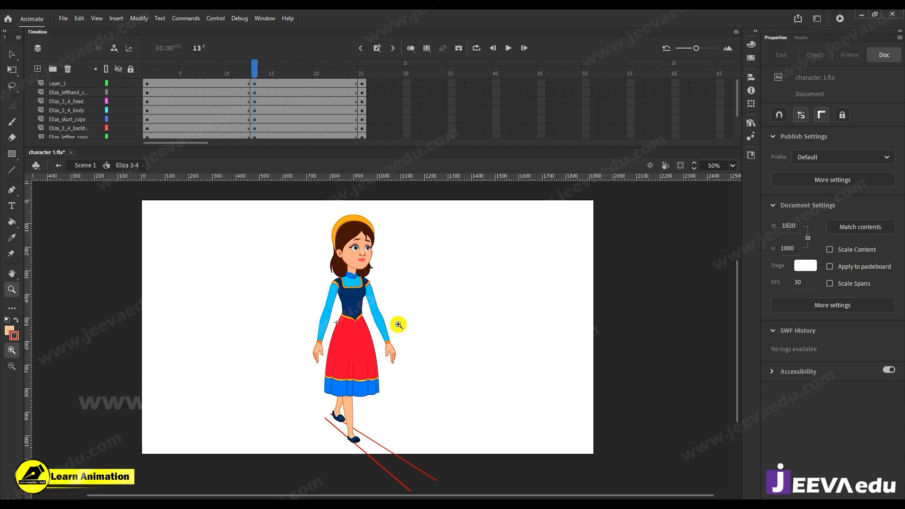
{"action": "left_click_drag", "start_coordinate": [431, 425], "coordinate": [428, 414]}
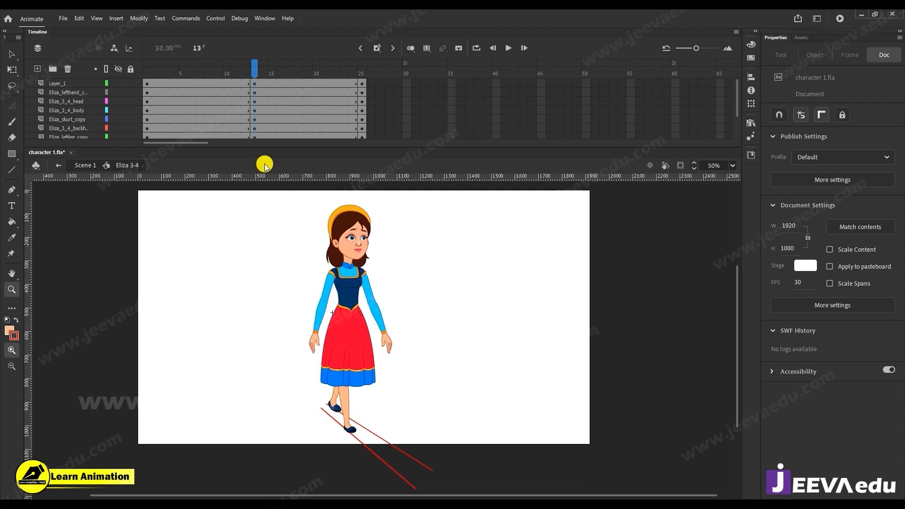
Try to move the front leg back at frame 13 with onion skinning on, and undo the move.
{"action": "left_click", "coordinate": [361, 391]}
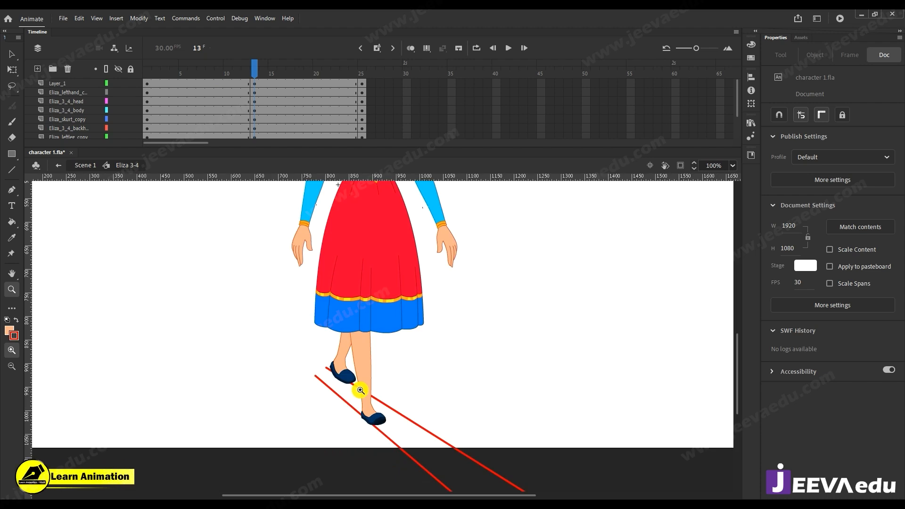
{"action": "left_click", "coordinate": [365, 410]}
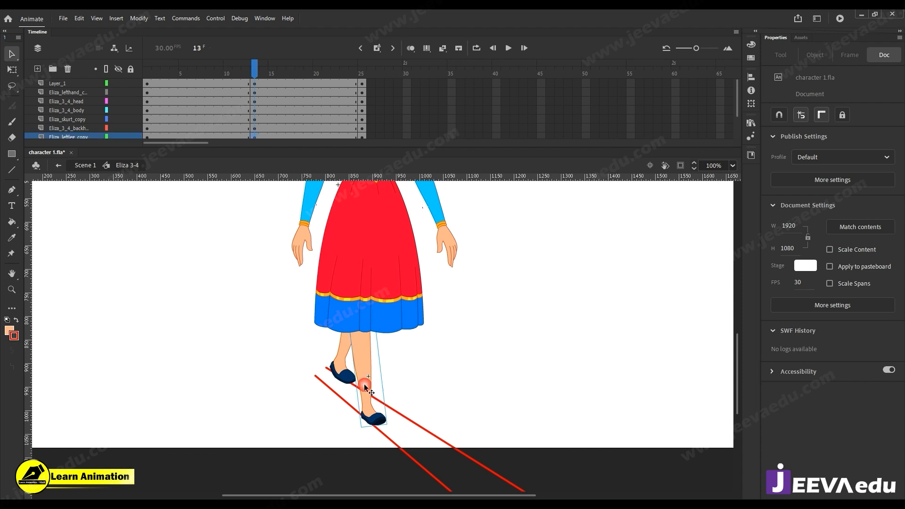
{"action": "key", "text": "q"}
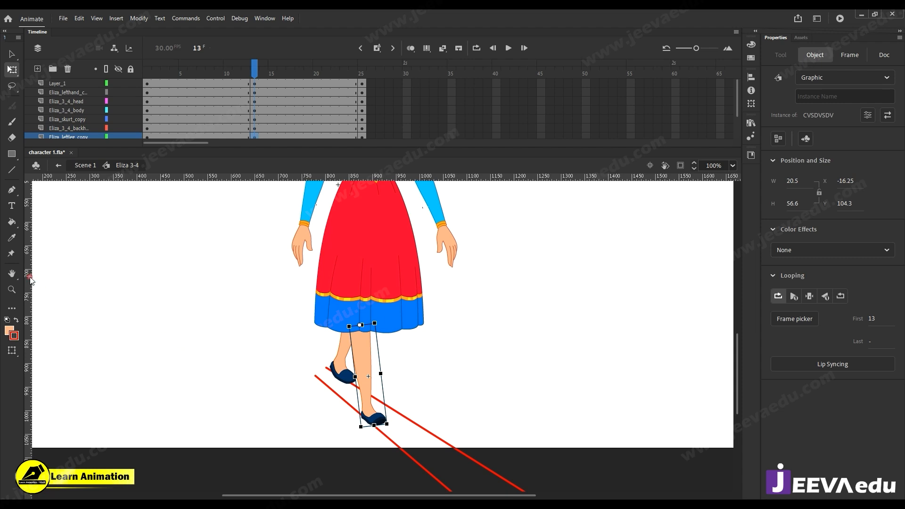
{"action": "left_click", "coordinate": [412, 48]}
{"action": "left_click_drag", "start_coordinate": [362, 359], "coordinate": [347, 363]}
{"action": "left_click", "coordinate": [372, 376]}
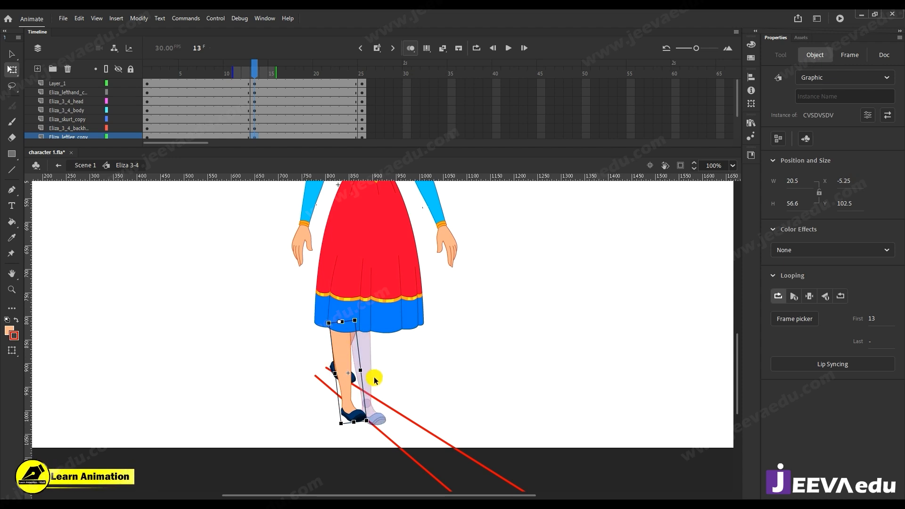
{"action": "left_click", "coordinate": [413, 51]}
{"action": "key", "text": "ctrl+z"}
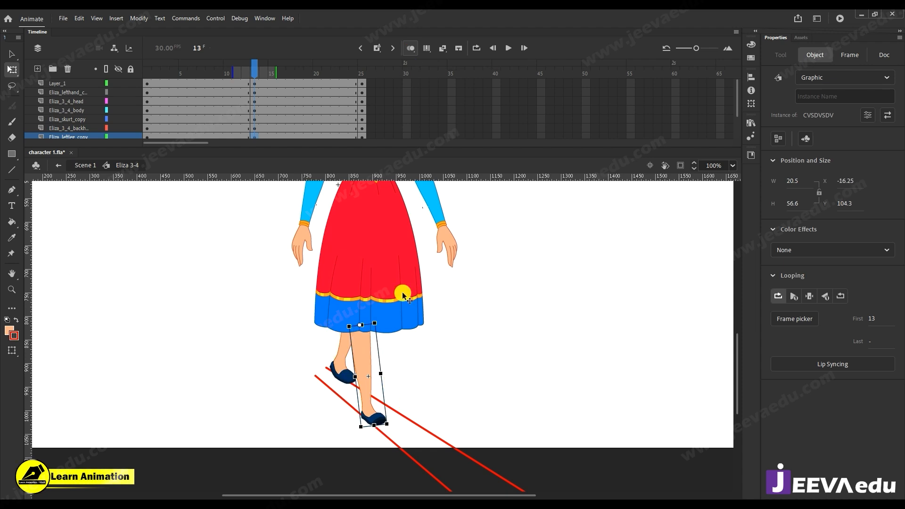
{"action": "left_click", "coordinate": [410, 49]}
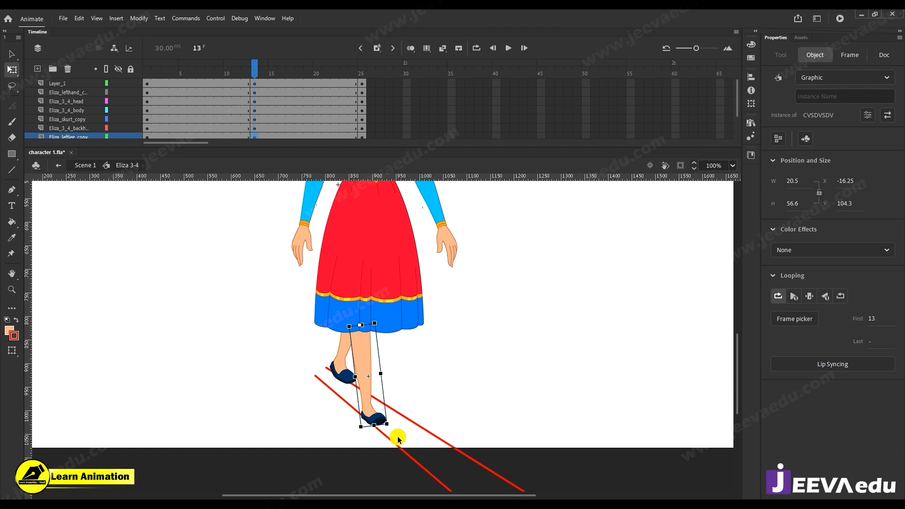
Swap the legs at frame 13, swinging the front leg back onto the lower guide line and the back leg forward onto the upper one.
{"action": "left_click_drag", "start_coordinate": [393, 432], "coordinate": [361, 427]}
{"action": "left_click_drag", "start_coordinate": [346, 389], "coordinate": [396, 392]}
{"action": "left_click", "coordinate": [343, 394]}
{"action": "left_click", "coordinate": [353, 342]}
{"action": "left_click", "coordinate": [358, 388]}
{"action": "left_click_drag", "start_coordinate": [368, 353], "coordinate": [385, 380]}
Compare the poses at frames 12 and 13 and nudge the forward leg so its foot rests on the upper guide line.
{"action": "left_click", "coordinate": [247, 75]}
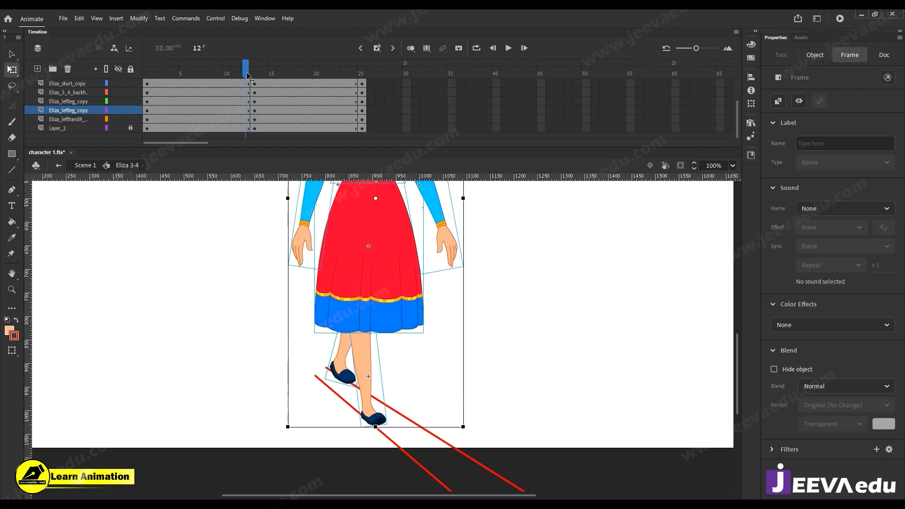
{"action": "left_click", "coordinate": [255, 77]}
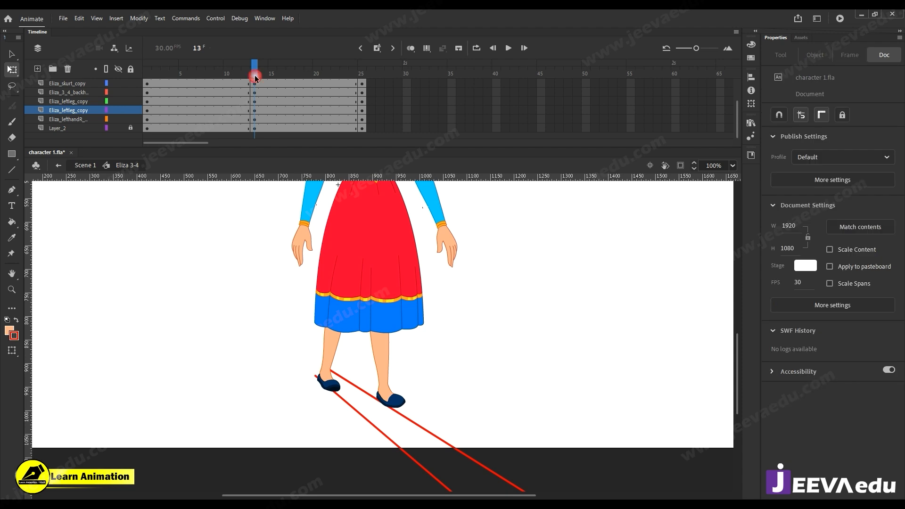
{"action": "left_click", "coordinate": [392, 405]}
{"action": "left_click_drag", "start_coordinate": [392, 403], "coordinate": [395, 405]}
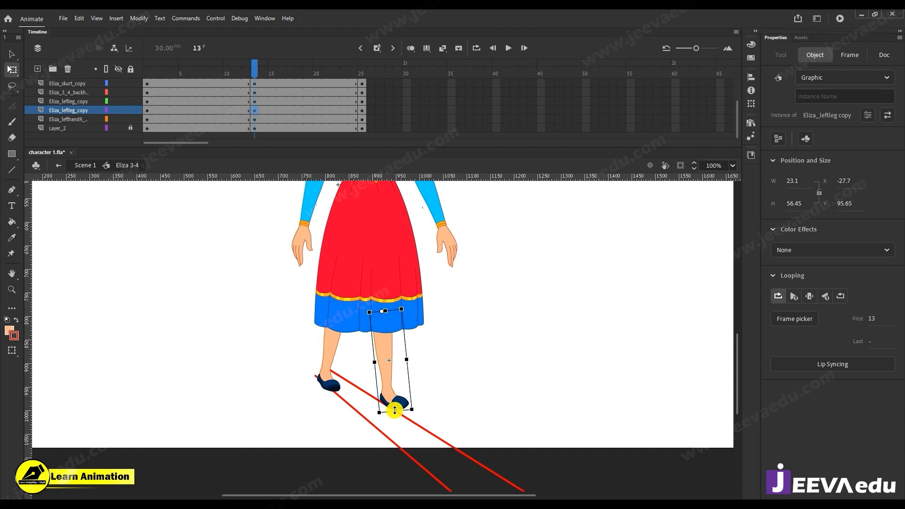
{"action": "mouse_move", "coordinate": [255, 75]}
{"action": "left_mouse_down"}
{"action": "mouse_move", "coordinate": [238, 78]}
{"action": "mouse_move", "coordinate": [253, 80]}
{"action": "left_mouse_up"}
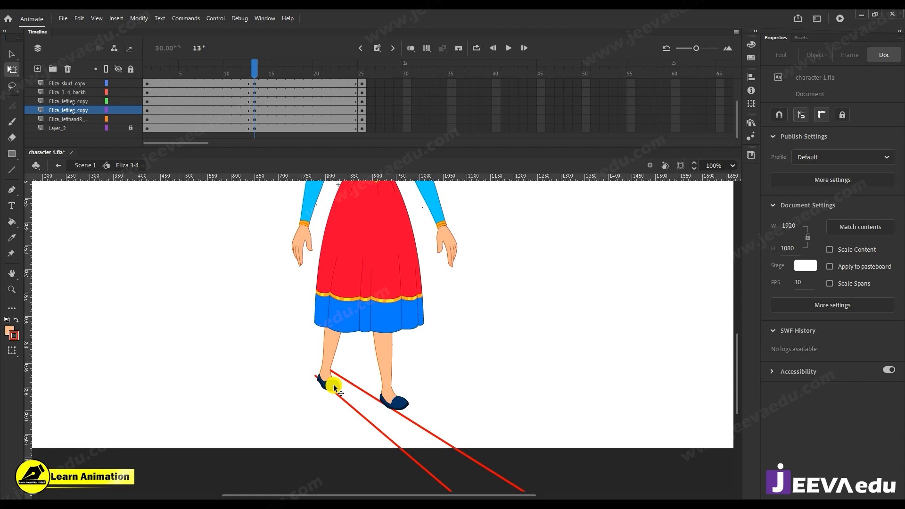
{"action": "left_click", "coordinate": [333, 384]}
{"action": "left_click", "coordinate": [256, 70]}
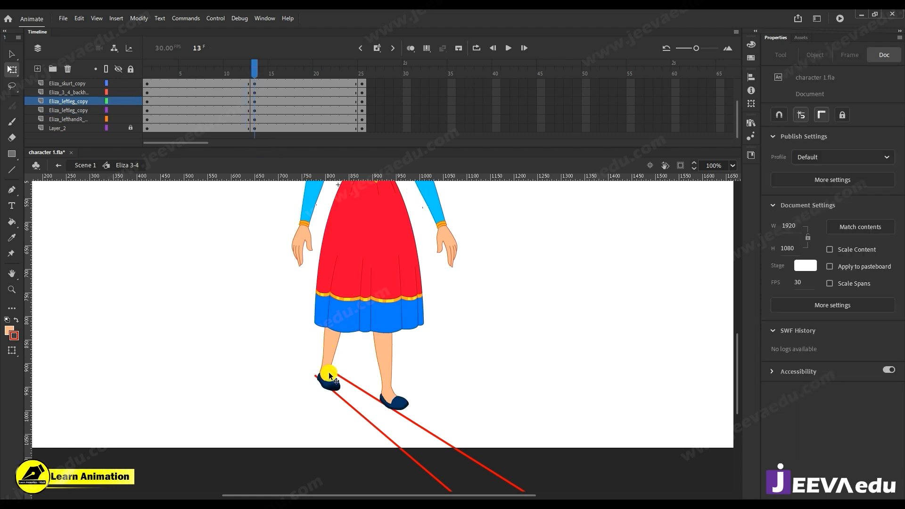
{"action": "left_click", "coordinate": [399, 407]}
{"action": "key", "text": "v"}
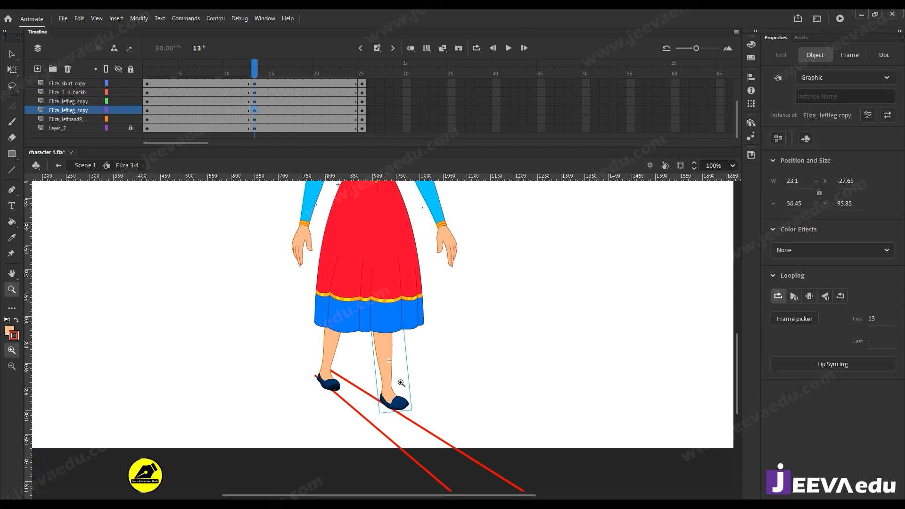
{"action": "key", "text": "ctrl+="}
{"action": "left_click_drag", "start_coordinate": [369, 387], "coordinate": [377, 387]}
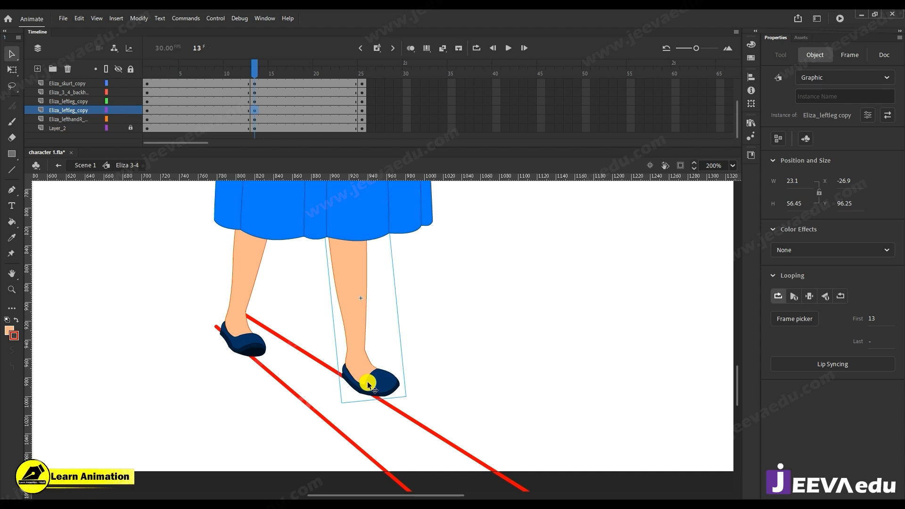
Inside the forward foot symbol, insert a keyframe at frame 13 with the foot graphic set to frame 2, and return to Eliza 3-4.
{"action": "double_click", "coordinate": [369, 384]}
{"action": "left_click", "coordinate": [371, 386]}
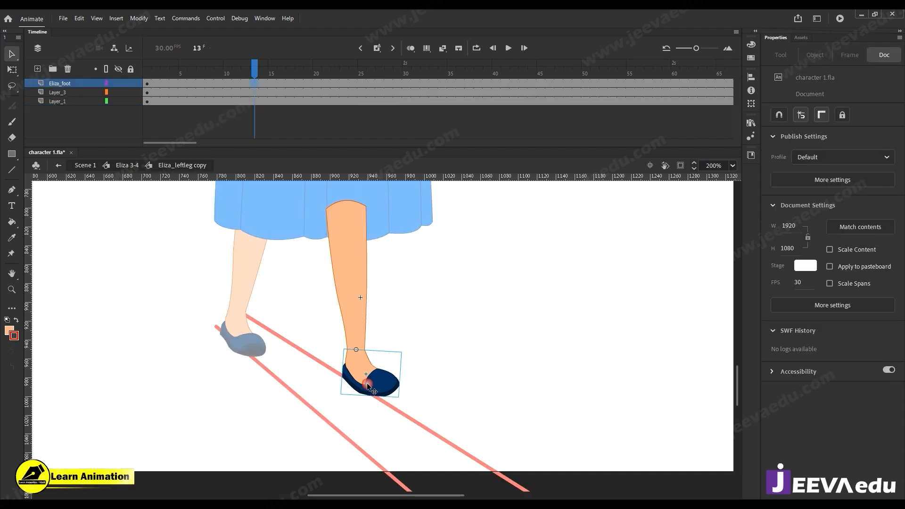
{"action": "double_click", "coordinate": [379, 389]}
{"action": "left_click", "coordinate": [377, 388]}
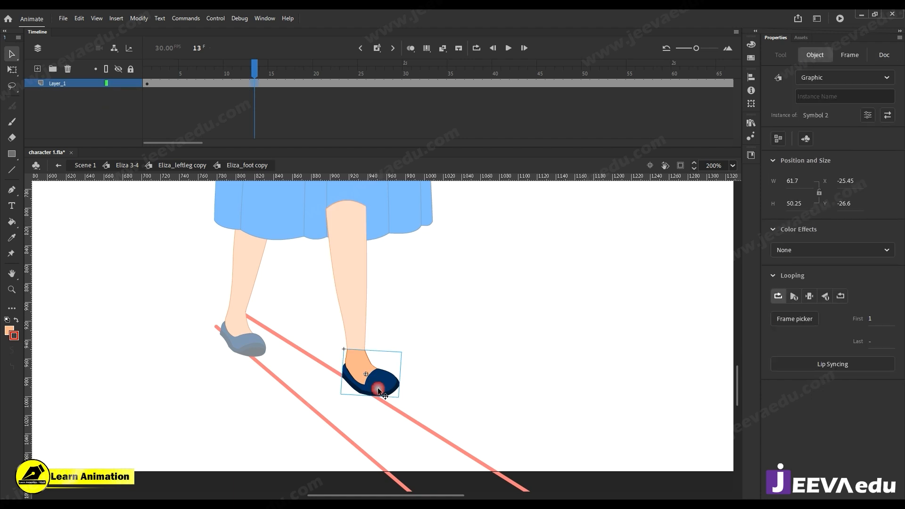
{"action": "left_click", "coordinate": [813, 319]}
{"action": "left_click", "coordinate": [684, 309]}
{"action": "left_click", "coordinate": [685, 310]}
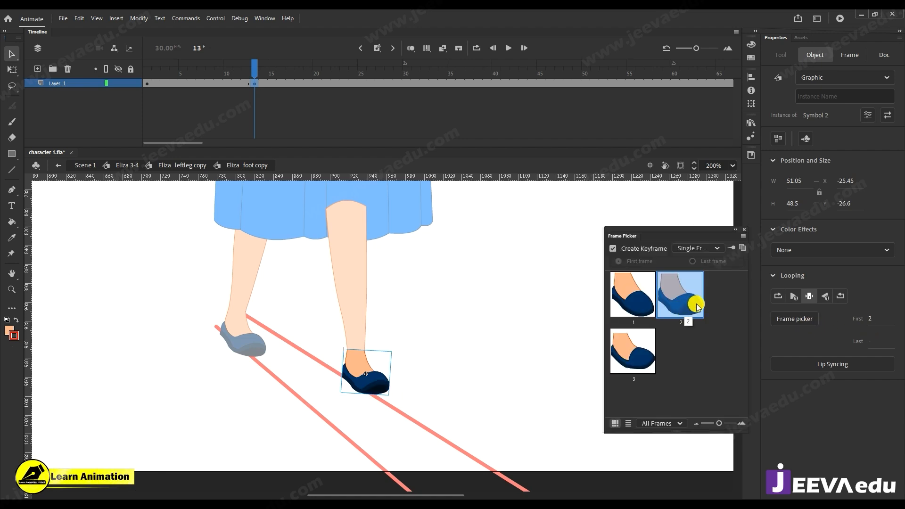
{"action": "left_click", "coordinate": [745, 230]}
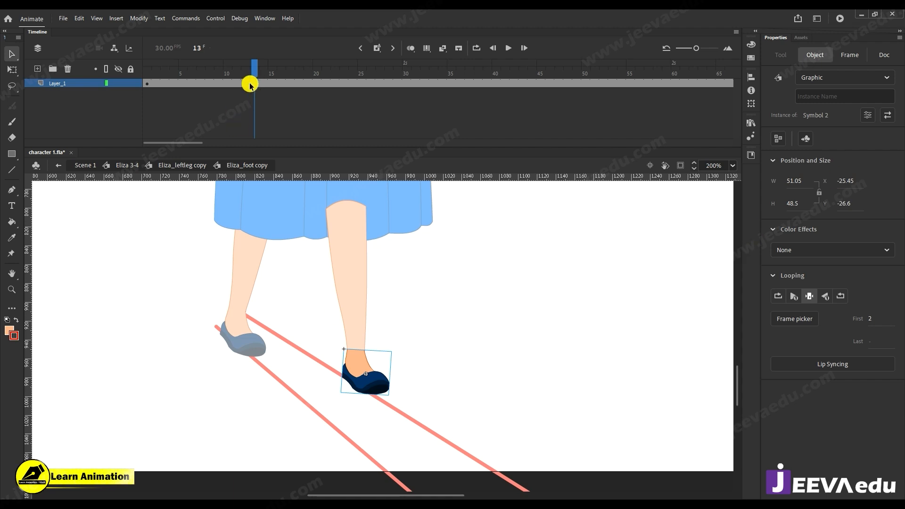
{"action": "key", "text": "F6"}
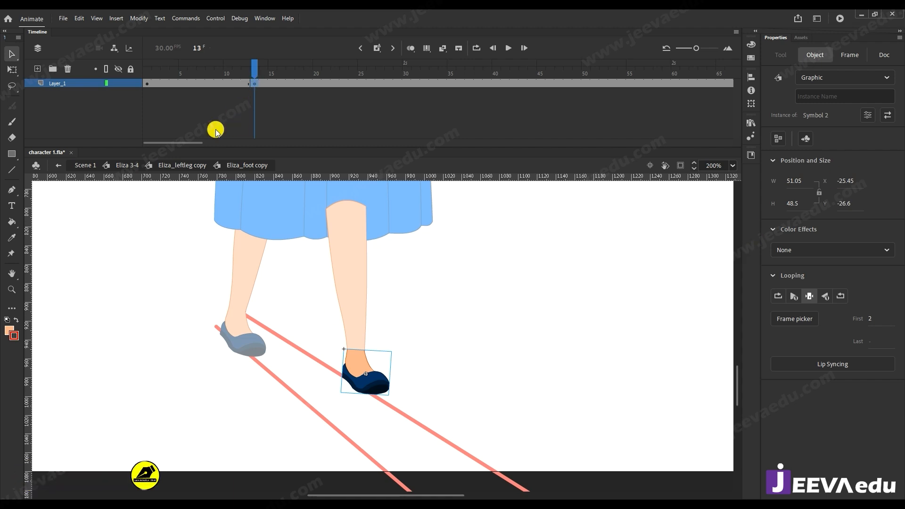
{"action": "left_click", "coordinate": [205, 167]}
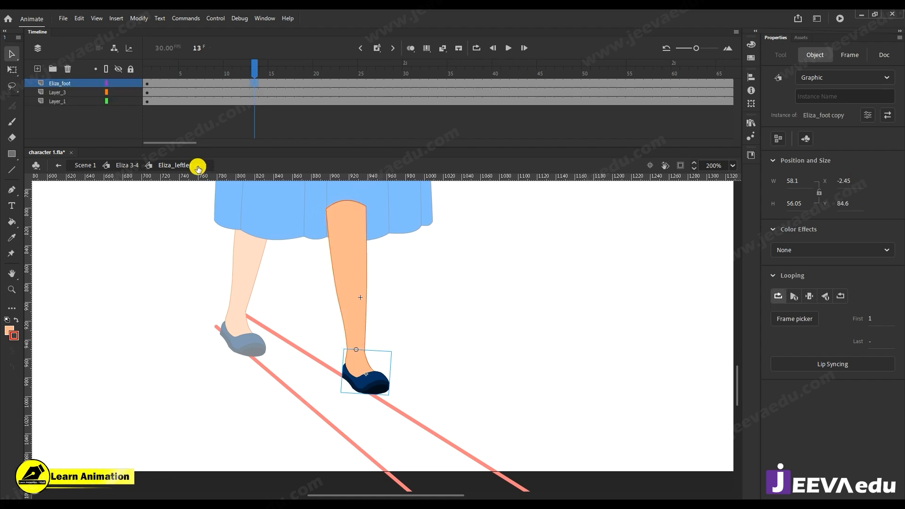
{"action": "left_click", "coordinate": [126, 166]}
Open the rear leg's foot symbol for editing and insert a keyframe at frame 13.
{"action": "left_click", "coordinate": [243, 341]}
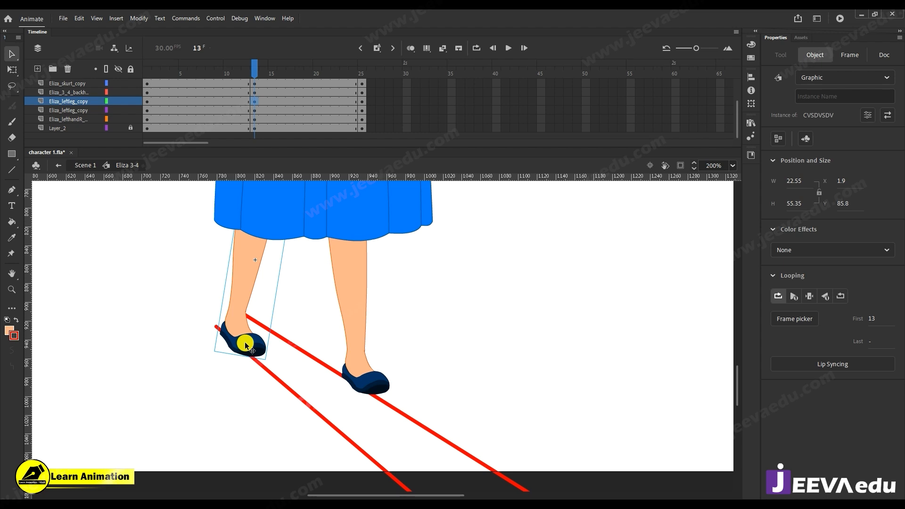
{"action": "double_click", "coordinate": [246, 348]}
{"action": "left_click", "coordinate": [246, 348]}
{"action": "double_click", "coordinate": [246, 347]}
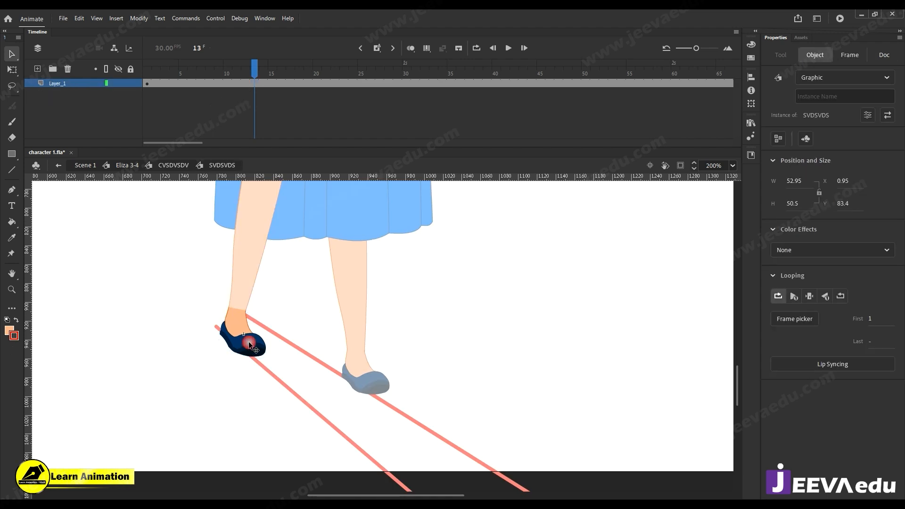
{"action": "left_click", "coordinate": [254, 85]}
{"action": "key", "text": "F6"}
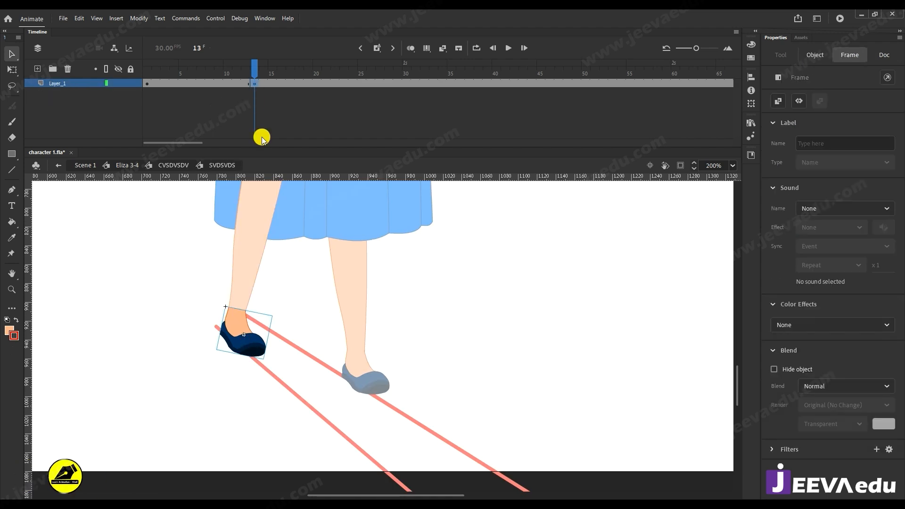
Set the rear foot graphic to frame 3 with the Frame Picker, and close the picker.
{"action": "left_click", "coordinate": [250, 346]}
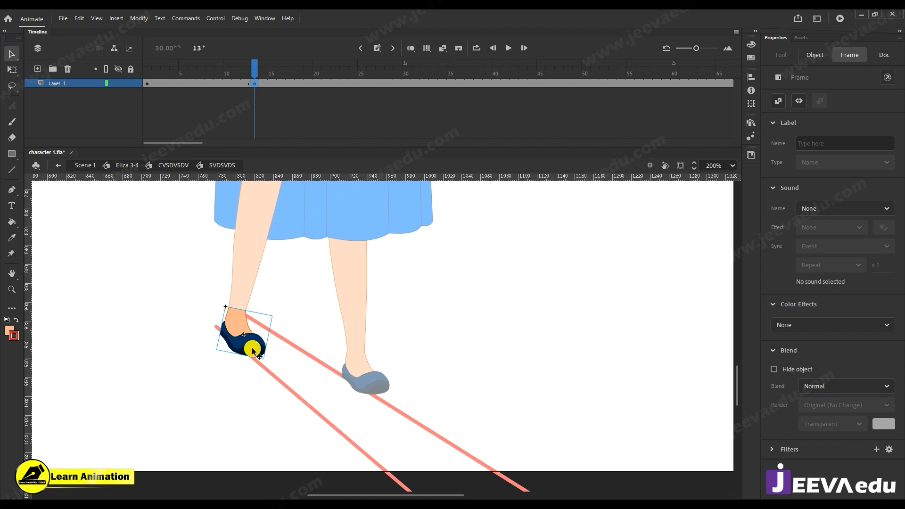
{"action": "left_click", "coordinate": [820, 321]}
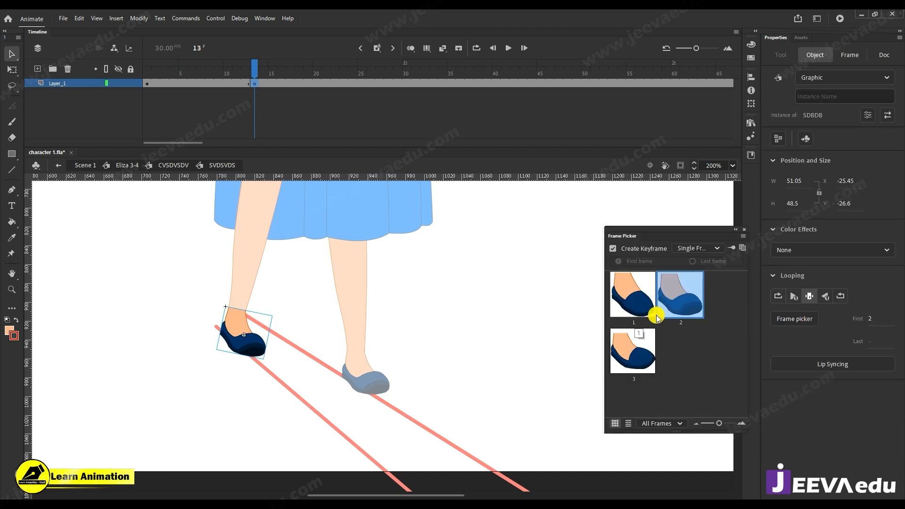
{"action": "left_click", "coordinate": [637, 358]}
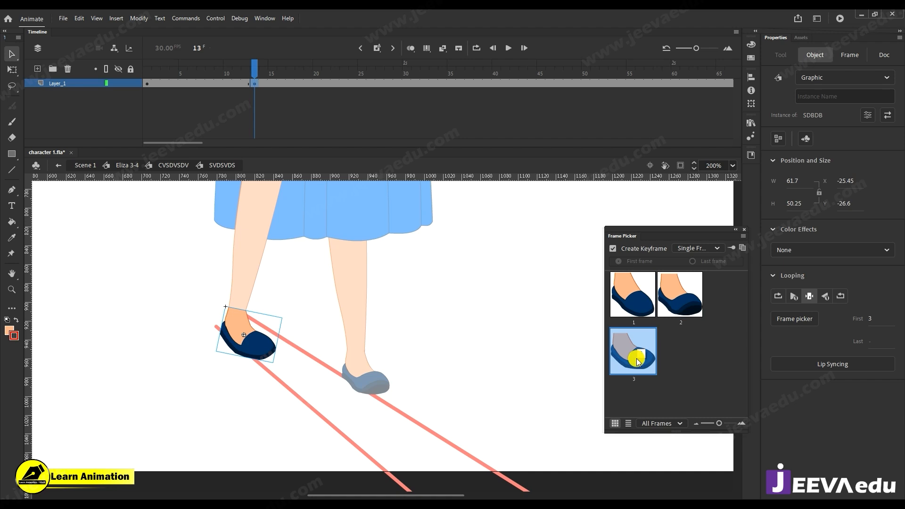
{"action": "left_click", "coordinate": [441, 362]}
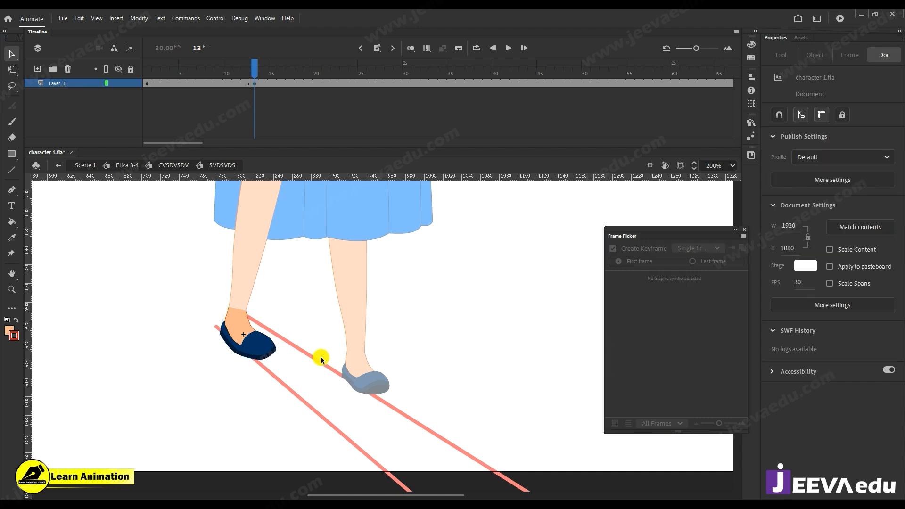
{"action": "left_click", "coordinate": [744, 229]}
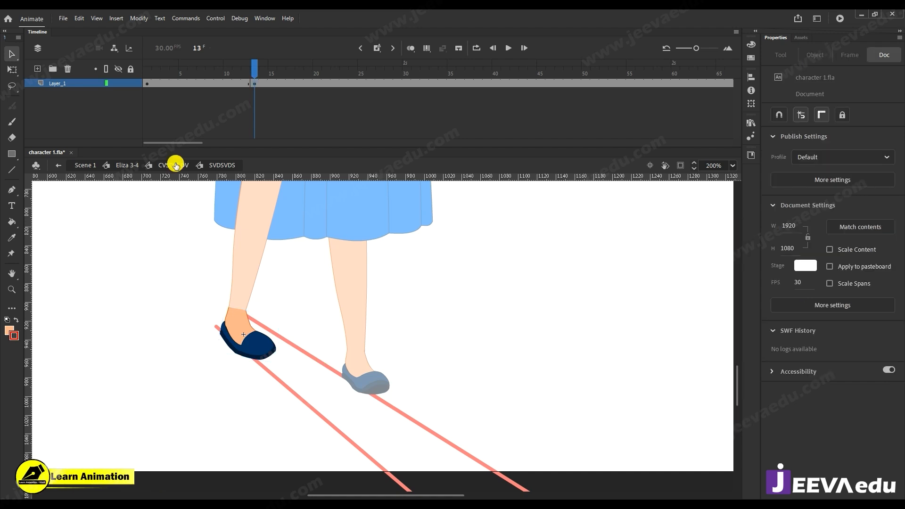
In the rear leg symbol, keyframe the Eliza_foot layer at frames 13 and 25 and add classic tweens between its keyframes.
{"action": "left_click", "coordinate": [171, 165]}
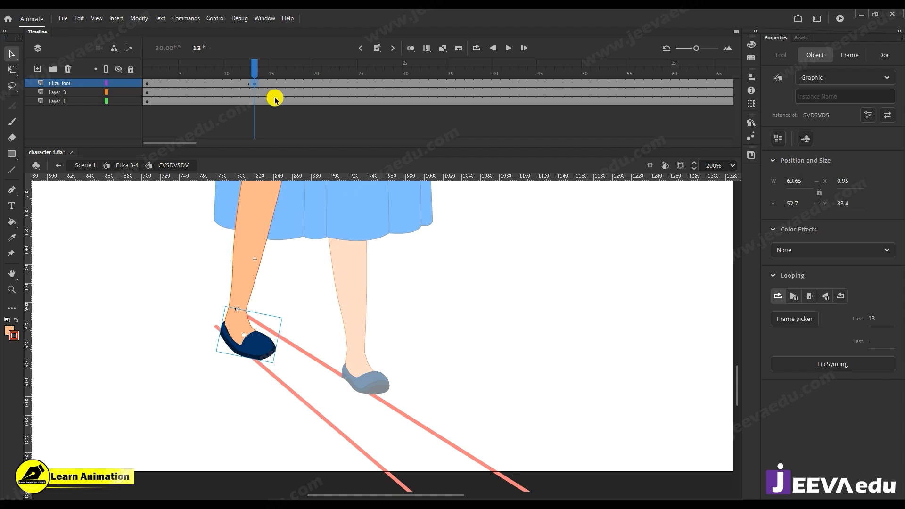
{"action": "left_click", "coordinate": [361, 82]}
{"action": "left_click_drag", "start_coordinate": [227, 84], "coordinate": [283, 87]}
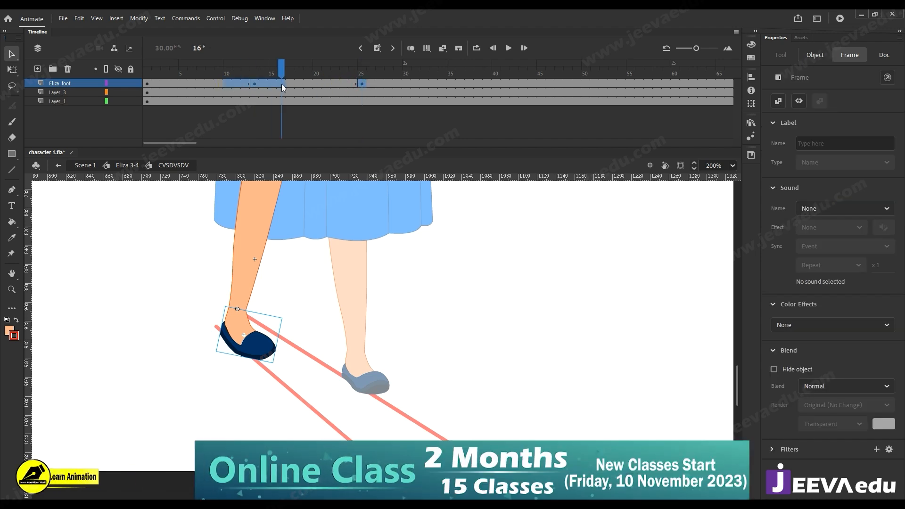
{"action": "left_click", "coordinate": [268, 85]}
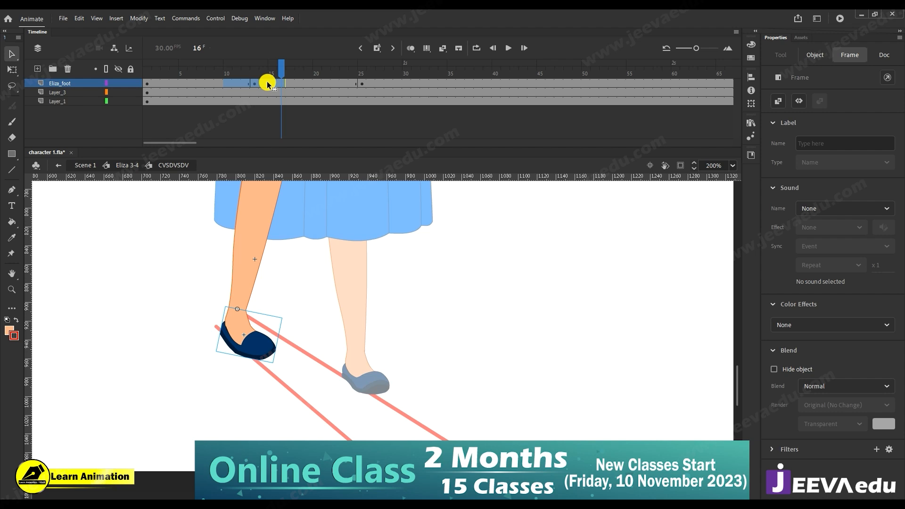
{"action": "right_click", "coordinate": [268, 85]}
{"action": "left_click", "coordinate": [285, 89]}
Rotate the rear foot clockwise at frame 13 so its toe tilts down toward the lower guide line.
{"action": "left_click", "coordinate": [255, 84]}
{"action": "left_click", "coordinate": [238, 341]}
{"action": "key", "text": "q"}
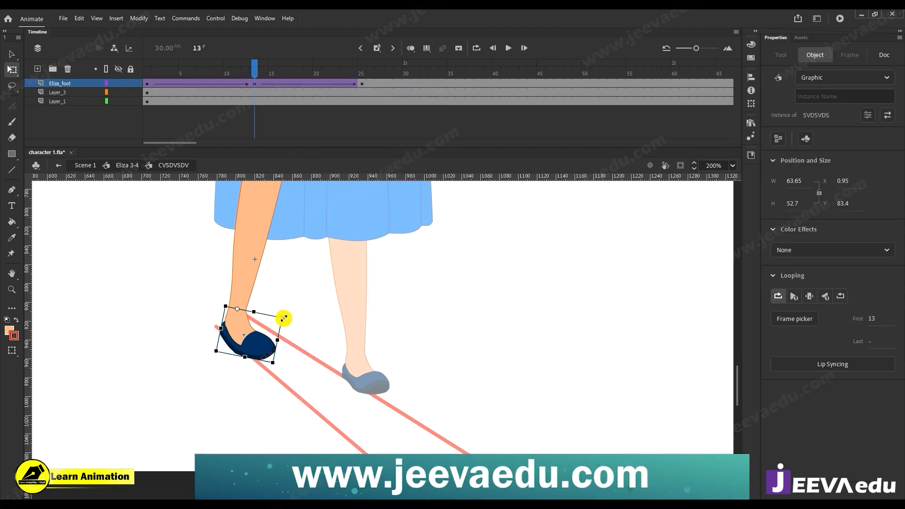
{"action": "mouse_move", "coordinate": [289, 319]}
{"action": "left_mouse_down"}
{"action": "mouse_move", "coordinate": [290, 333]}
{"action": "mouse_move", "coordinate": [285, 328]}
{"action": "left_mouse_up"}
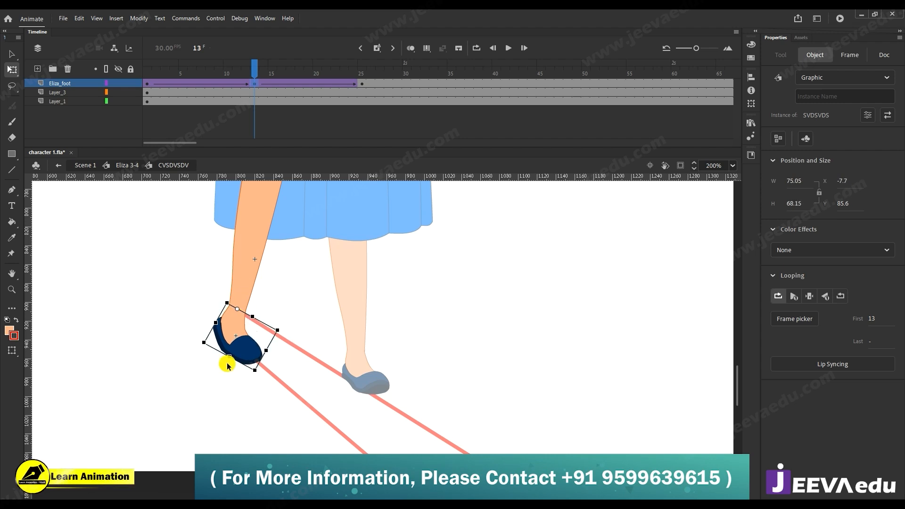
Return to the full character and shorten the rear leg to a height of 52.75 so its foot sits on the lower guide line.
{"action": "double_click", "coordinate": [229, 391]}
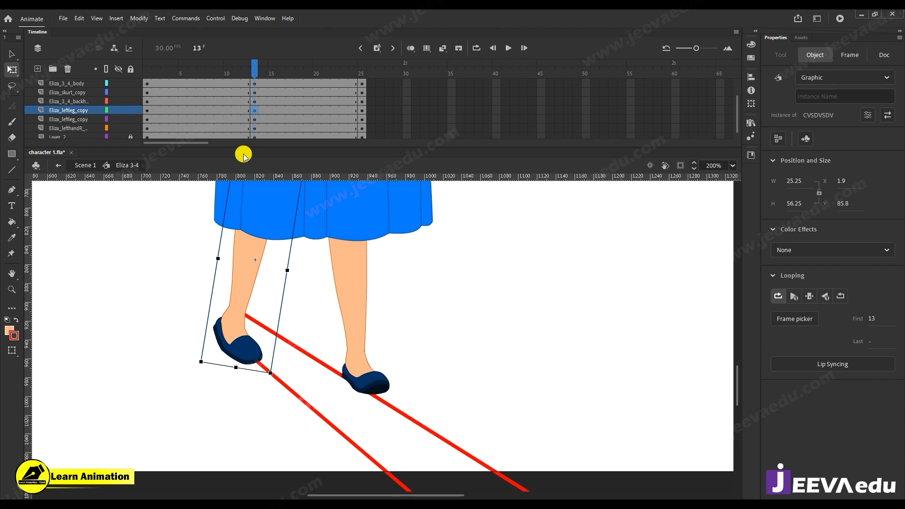
{"action": "left_click_drag", "start_coordinate": [237, 368], "coordinate": [240, 354]}
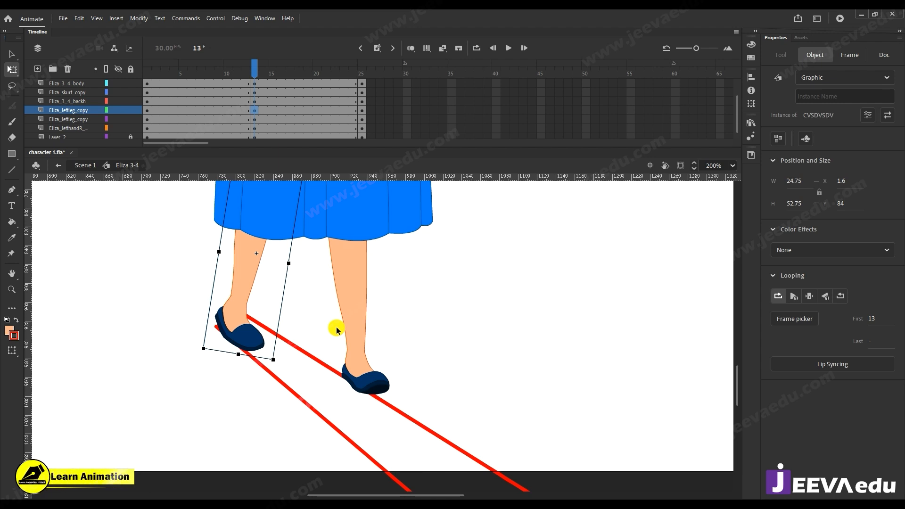
{"action": "key", "text": "z"}
{"action": "left_click", "coordinate": [347, 330], "text": "alt"}
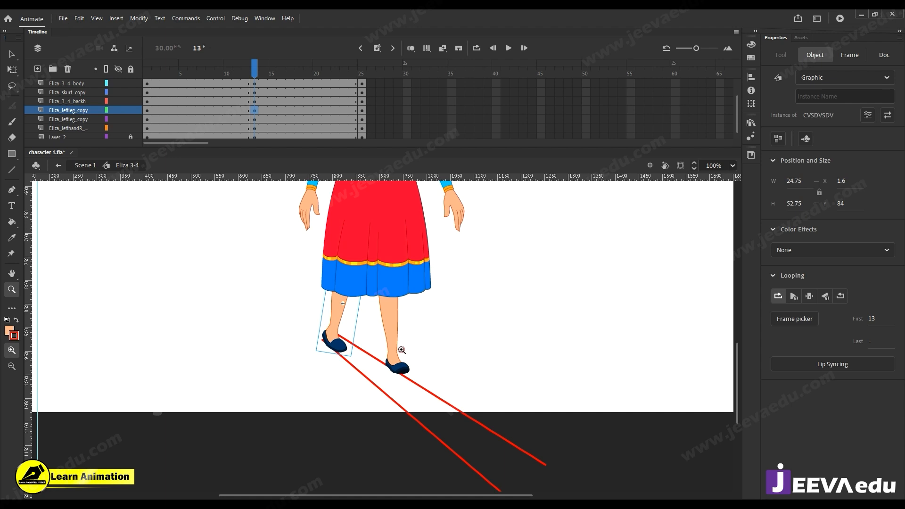
Lengthen the front leg to a height of 56.3 at frame 13 so its foot reaches the upper guide line.
{"action": "left_click", "coordinate": [401, 350]}
{"action": "key", "text": "v"}
{"action": "left_click", "coordinate": [385, 378]}
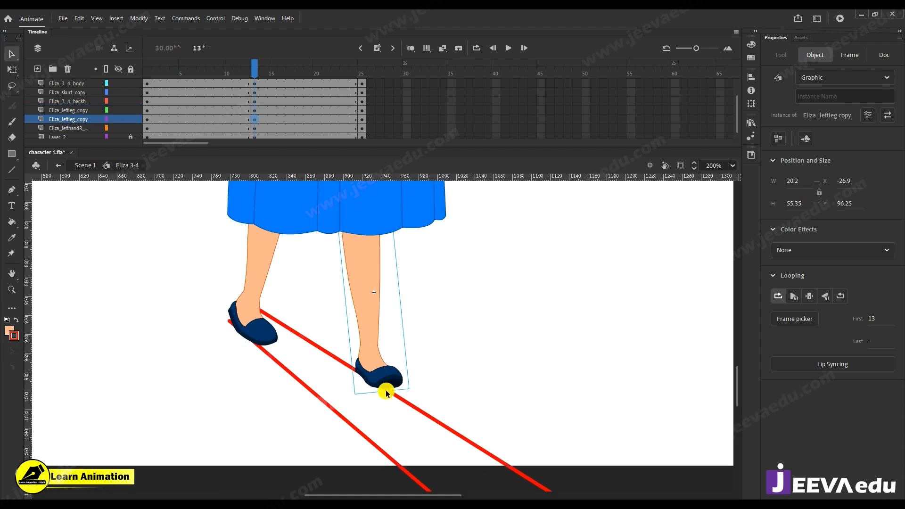
{"action": "key", "text": "q"}
{"action": "left_click_drag", "start_coordinate": [382, 394], "coordinate": [383, 398]}
Rotate both arms inward from the shoulders at frame 13 so the hands swing in front of the skirt.
{"action": "key", "text": "z"}
{"action": "left_click", "coordinate": [403, 334], "text": "alt"}
{"action": "left_click", "coordinate": [402, 334], "text": "alt"}
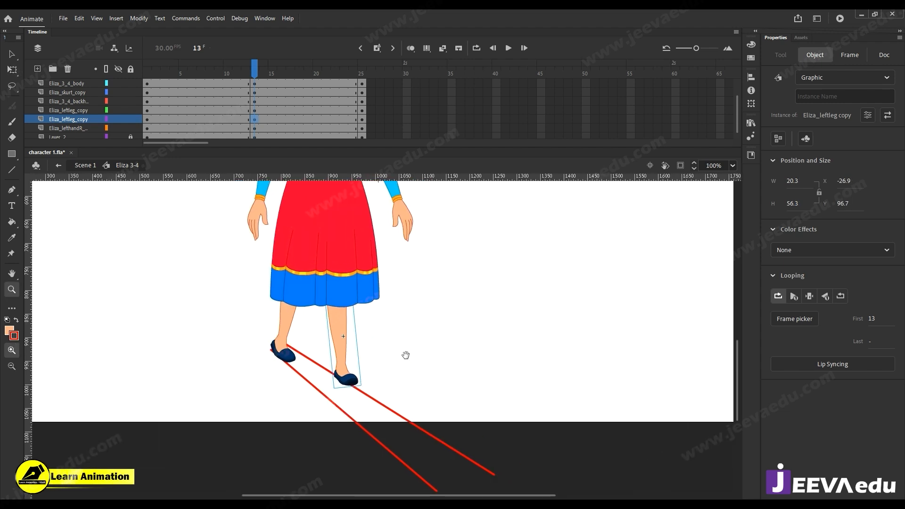
{"action": "left_click", "coordinate": [393, 341], "text": "alt"}
{"action": "left_click_drag", "start_coordinate": [409, 340], "coordinate": [380, 373]}
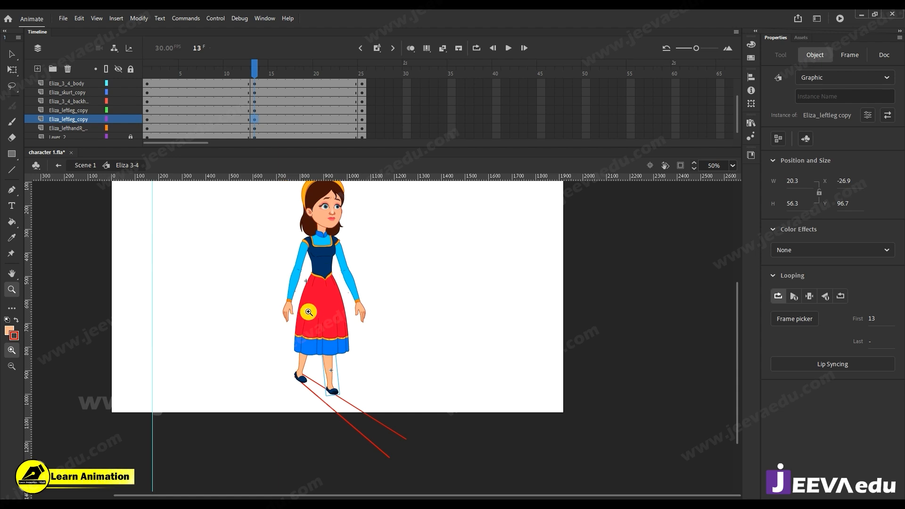
{"action": "key", "text": "v"}
{"action": "left_click", "coordinate": [287, 312]}
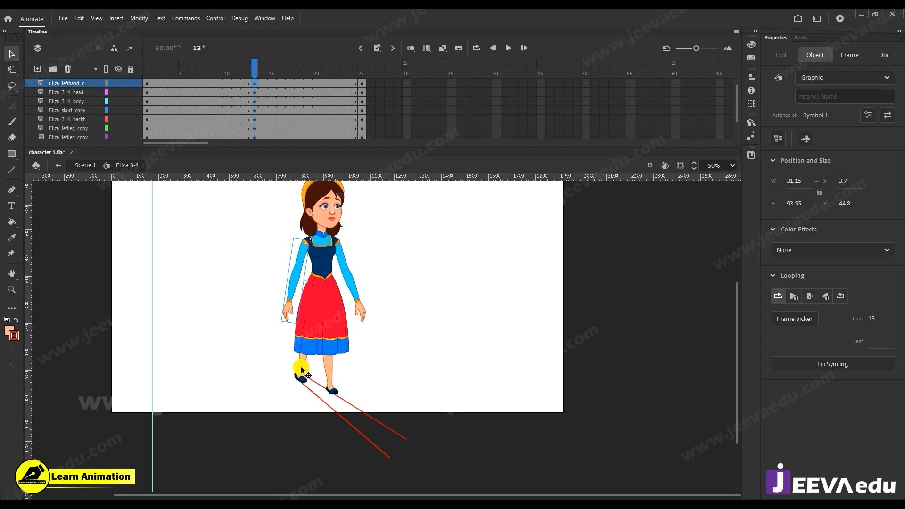
{"action": "key", "text": "q"}
{"action": "left_click_drag", "start_coordinate": [301, 330], "coordinate": [338, 340]}
{"action": "left_click", "coordinate": [338, 343]}
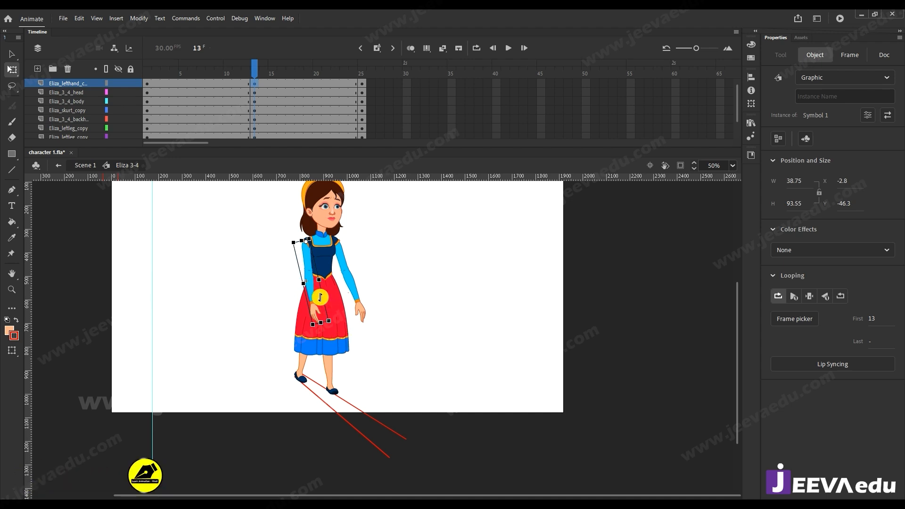
{"action": "left_click_drag", "start_coordinate": [327, 324], "coordinate": [328, 327]}
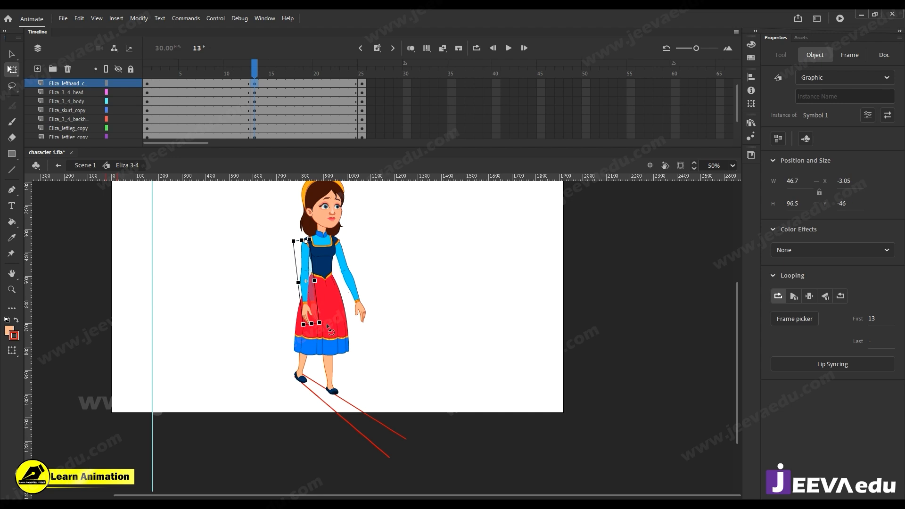
{"action": "left_click", "coordinate": [361, 313]}
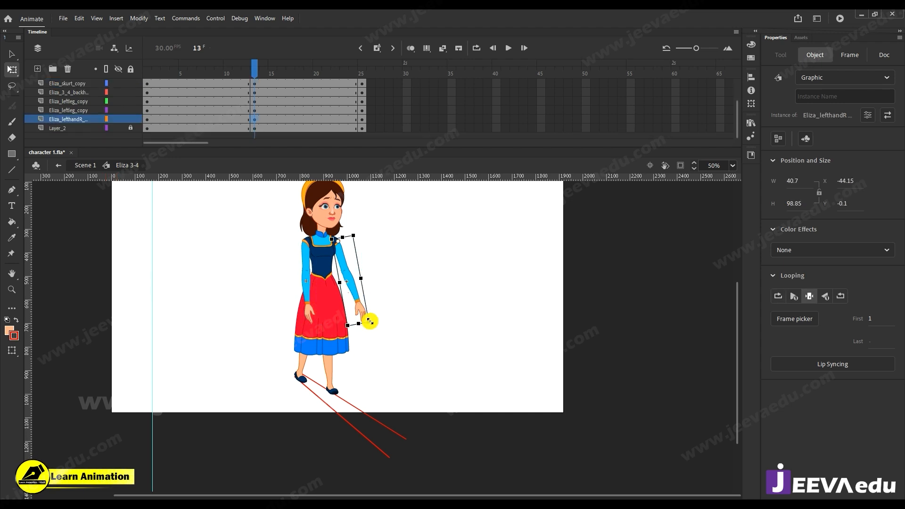
{"action": "left_click_drag", "start_coordinate": [375, 325], "coordinate": [337, 334]}
Inside the near arm's Symbol 1, keyframe the Eliza_farmL_copy layer at frames 13 and 25 and add classic tweens between its keyframes.
{"action": "left_click", "coordinate": [306, 288]}
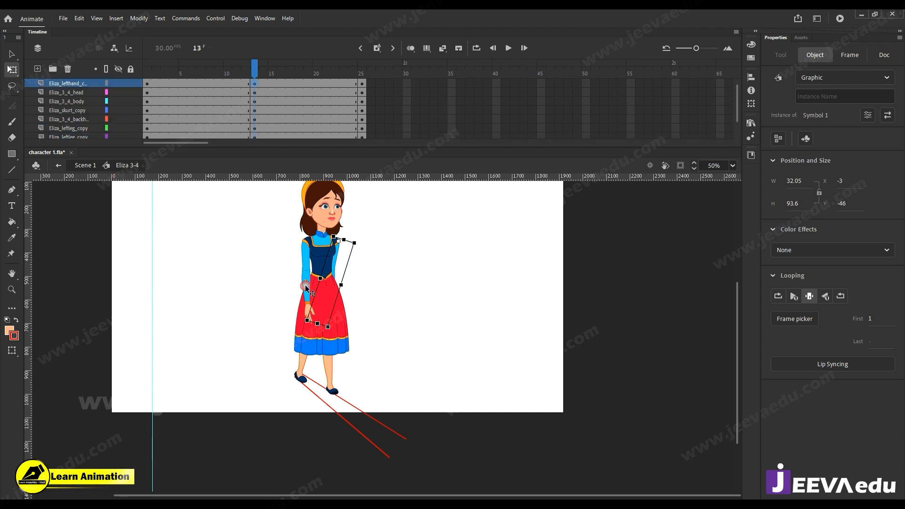
{"action": "double_click", "coordinate": [306, 288]}
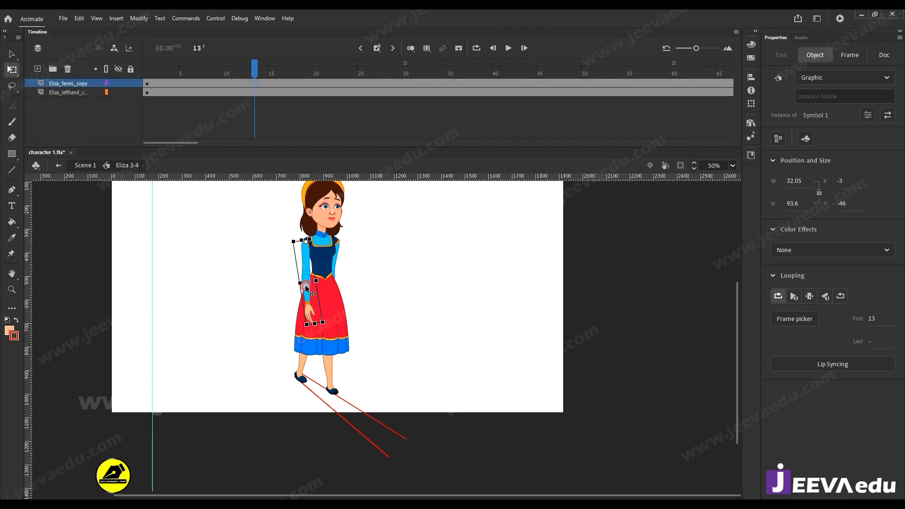
{"action": "left_click", "coordinate": [253, 82]}
{"action": "left_click", "coordinate": [362, 84]}
{"action": "key", "text": "F6"}
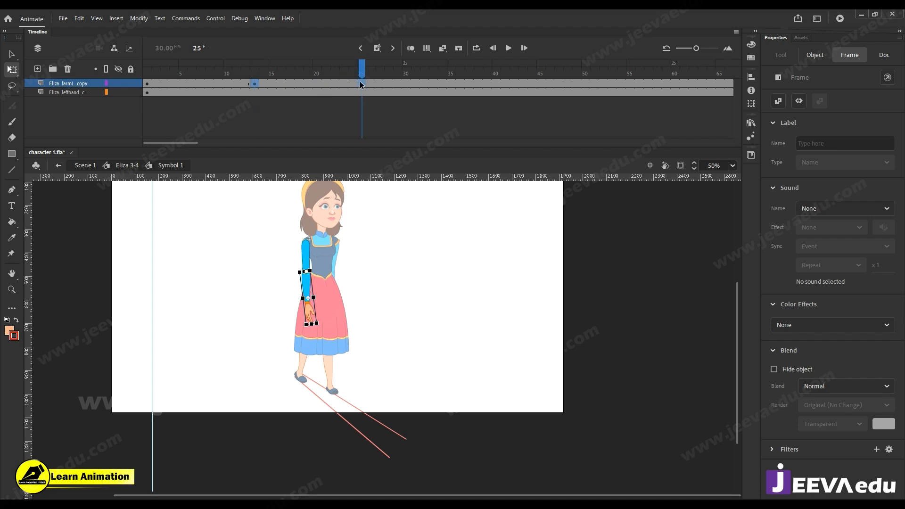
{"action": "left_click", "coordinate": [281, 83]}
{"action": "right_click", "coordinate": [264, 83]}
{"action": "left_click", "coordinate": [293, 106]}
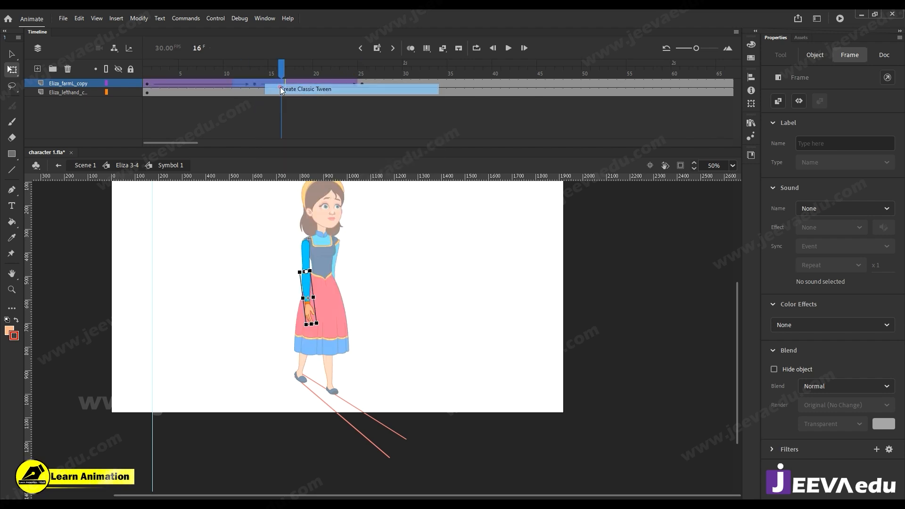
Rotate the near forearm inward over the skirt at frame 13 to bend the elbow, and return to the full character.
{"action": "left_click", "coordinate": [256, 83]}
{"action": "left_click_drag", "start_coordinate": [323, 328], "coordinate": [334, 332]}
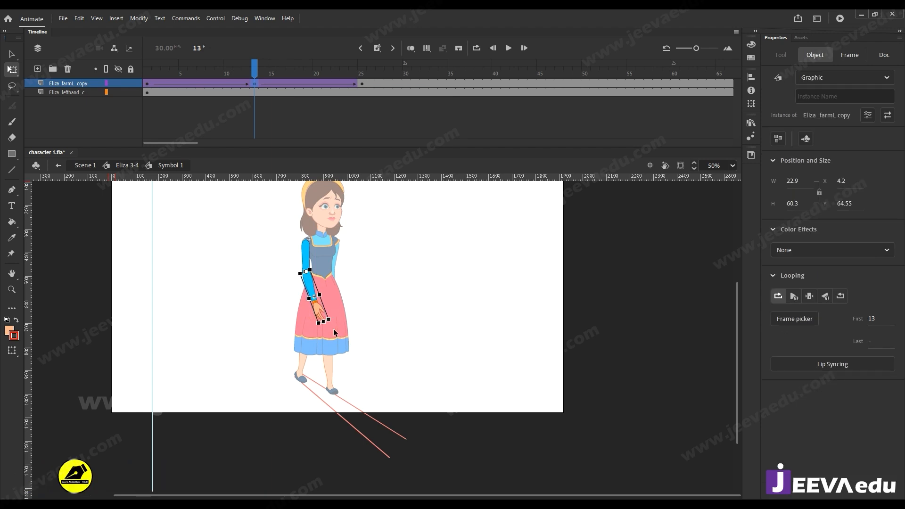
{"action": "left_click", "coordinate": [245, 306]}
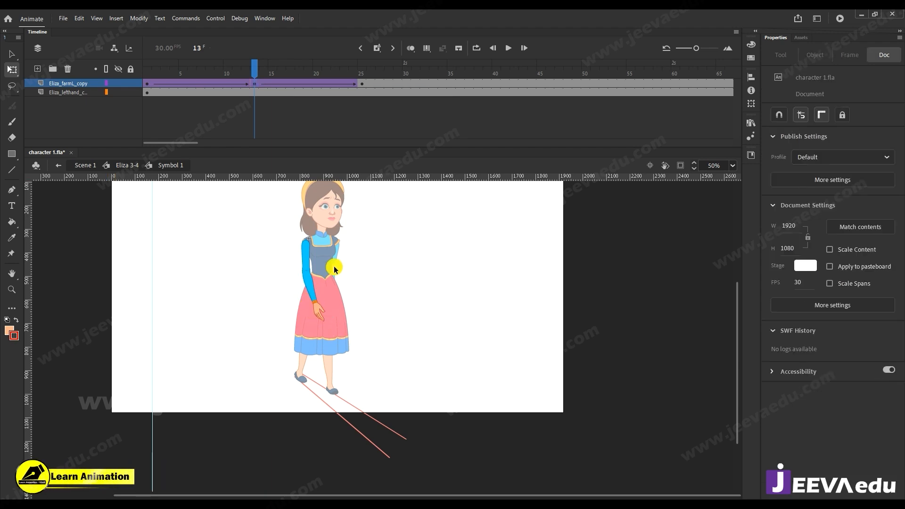
{"action": "double_click", "coordinate": [252, 280]}
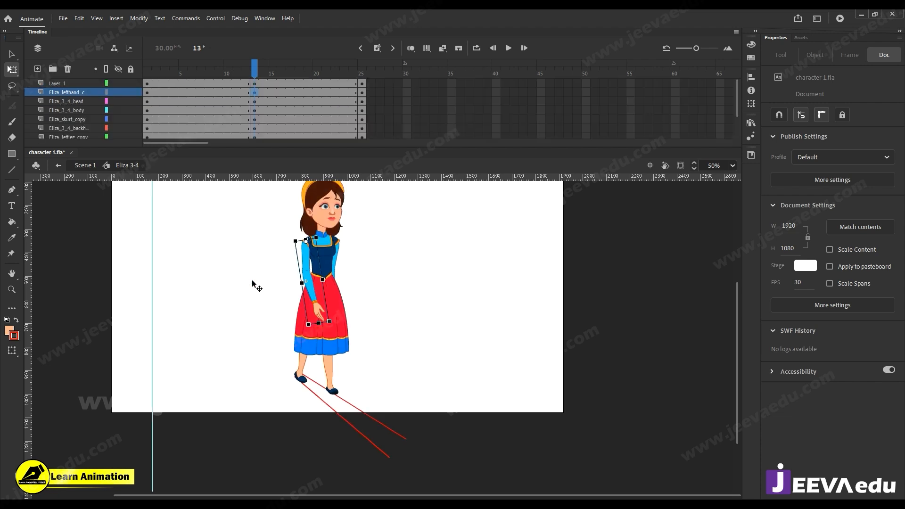
{"action": "left_click", "coordinate": [339, 265]}
{"action": "left_click", "coordinate": [334, 265]}
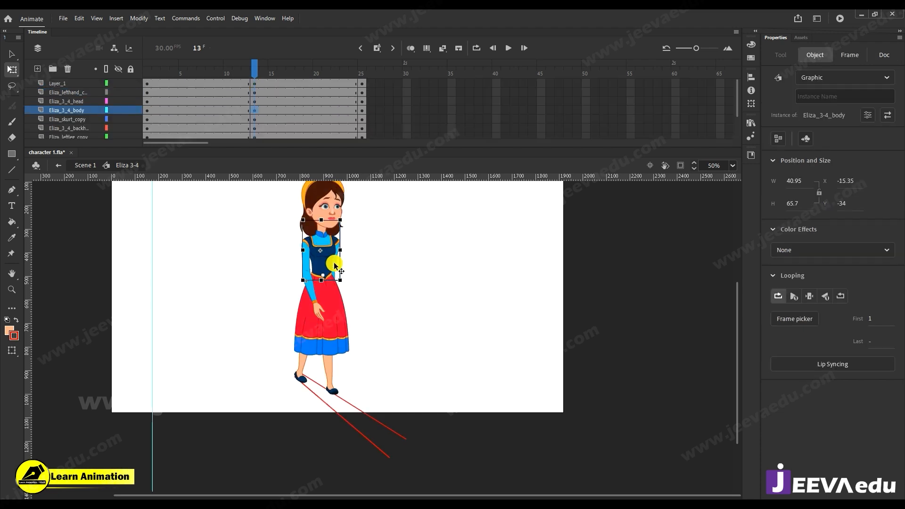
{"action": "left_click", "coordinate": [335, 262]}
{"action": "double_click", "coordinate": [335, 262]}
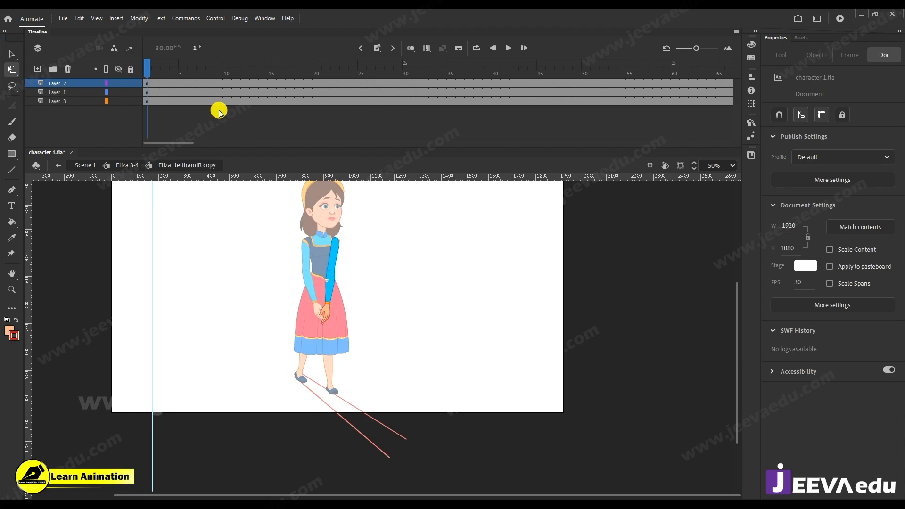
{"action": "double_click", "coordinate": [251, 288]}
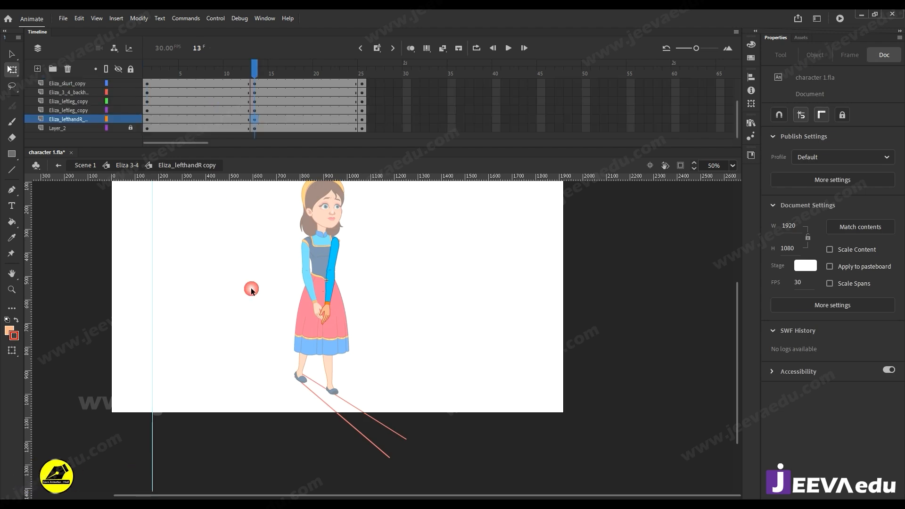
{"action": "left_click", "coordinate": [152, 260]}
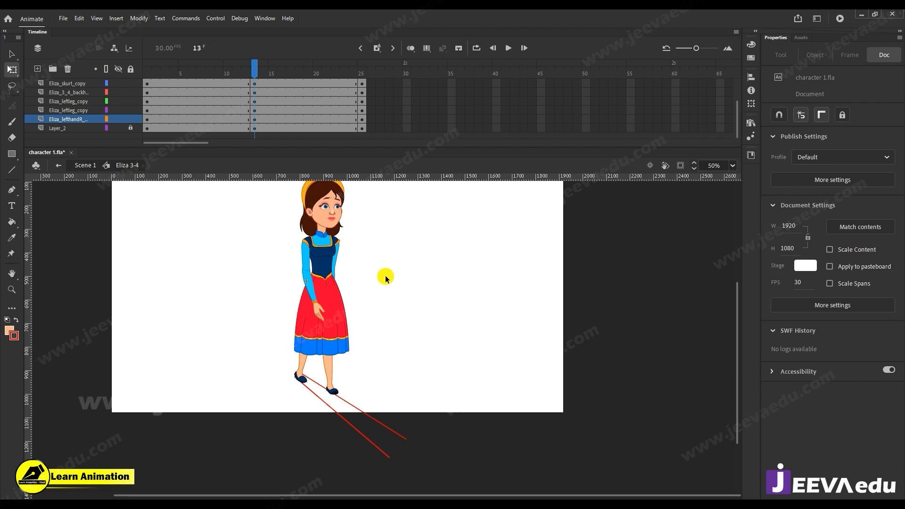
{"action": "left_click", "coordinate": [336, 267]}
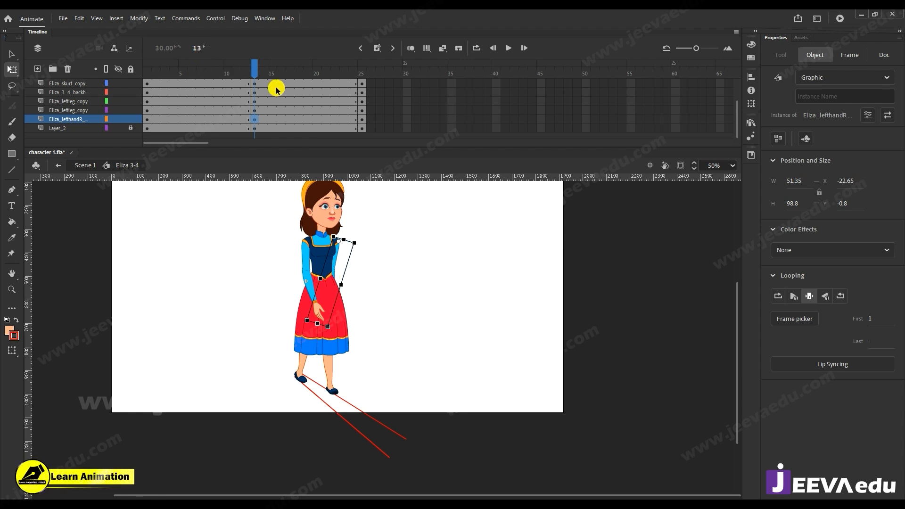
Set the Eliza_lefthandR arm graphic to loop instead of holding a single frame in the frame 1 keyframe.
{"action": "left_click_drag", "start_coordinate": [255, 70], "coordinate": [147, 71]}
{"action": "left_click", "coordinate": [376, 283]}
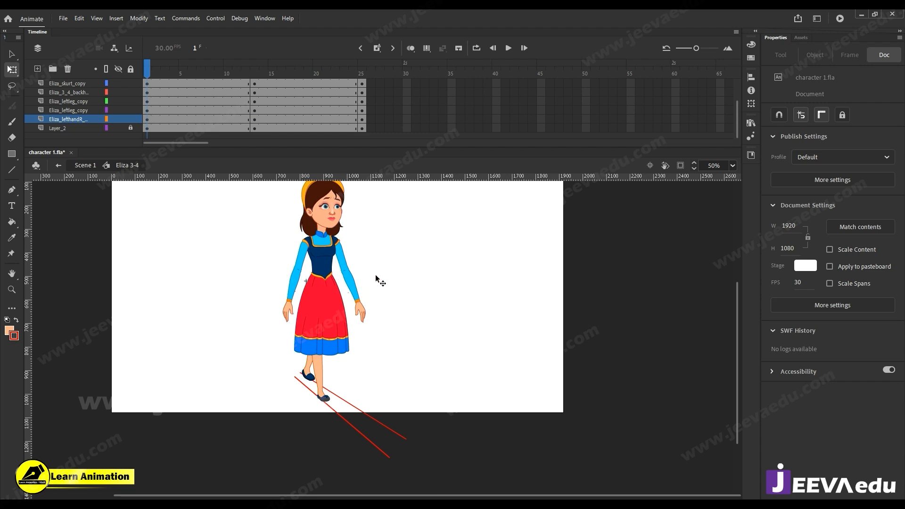
{"action": "left_click", "coordinate": [357, 298]}
{"action": "left_click", "coordinate": [811, 301]}
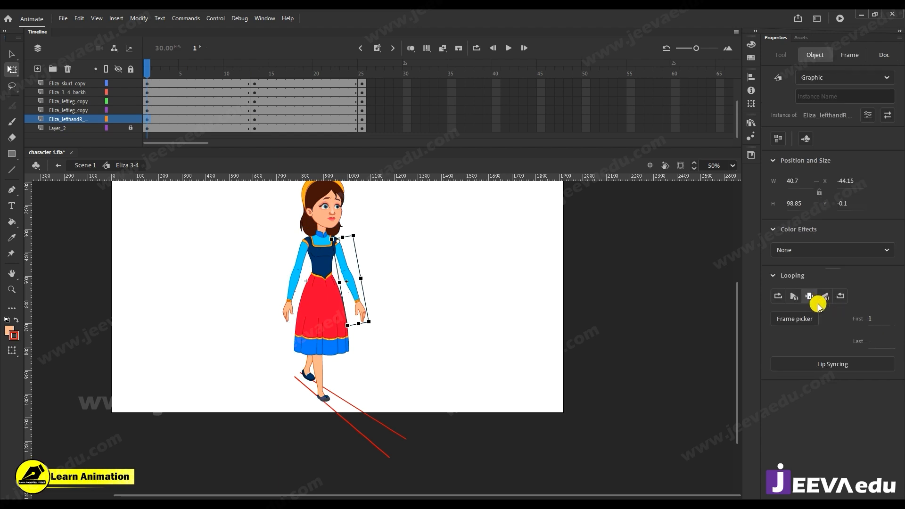
{"action": "left_click", "coordinate": [778, 297]}
{"action": "left_click", "coordinate": [880, 323]}
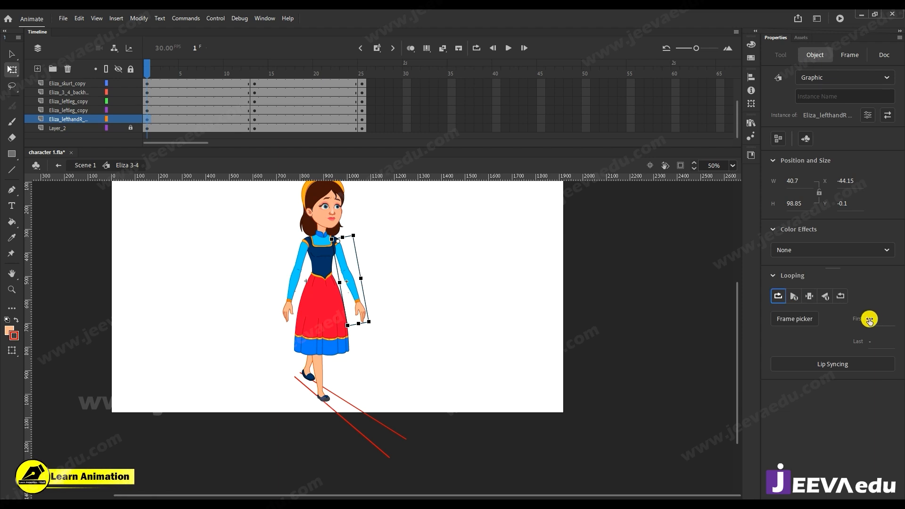
Set the Eliza_lefthandR arm graphic at frame 13 to loop with 13 as its first frame.
{"action": "left_click", "coordinate": [256, 83]}
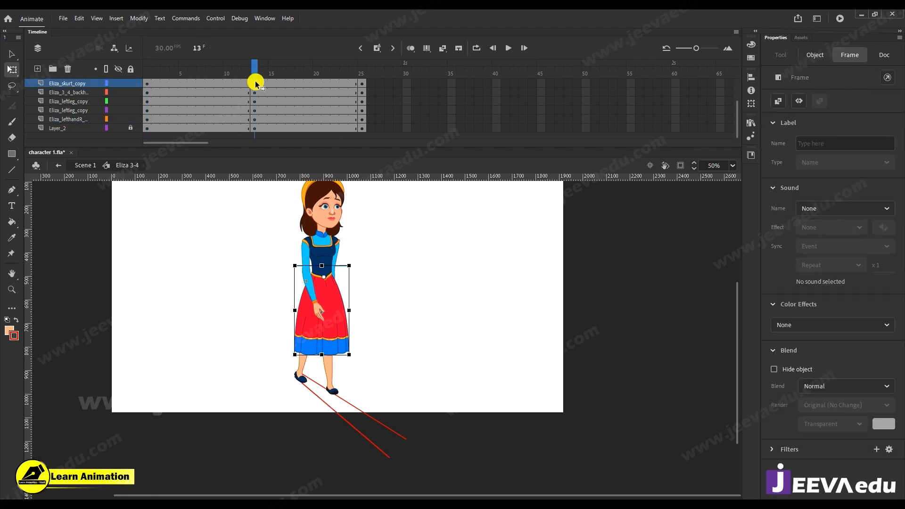
{"action": "left_click", "coordinate": [369, 281]}
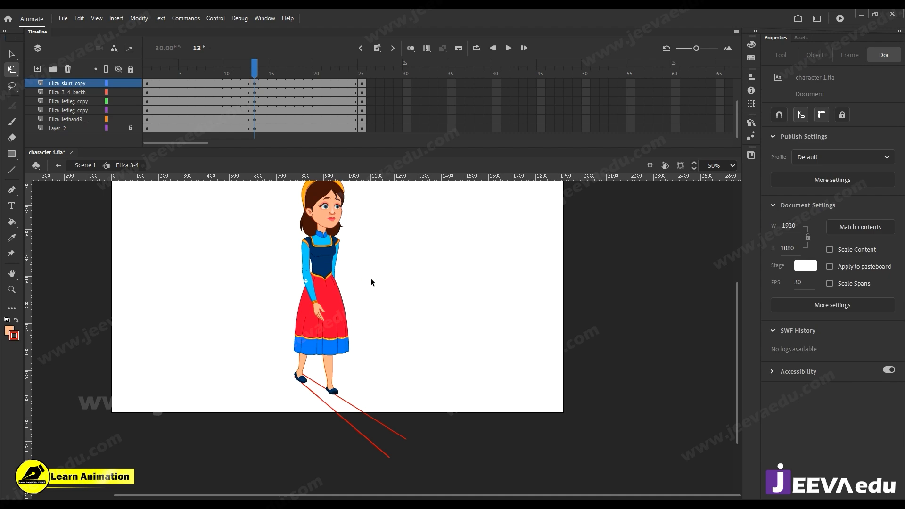
{"action": "left_click", "coordinate": [334, 266]}
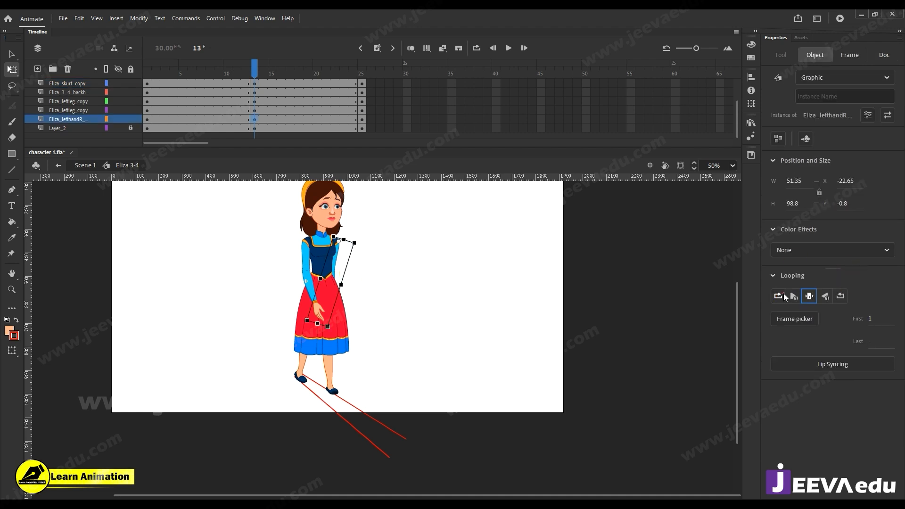
{"action": "left_click", "coordinate": [876, 324]}
{"action": "type", "text": "13"}
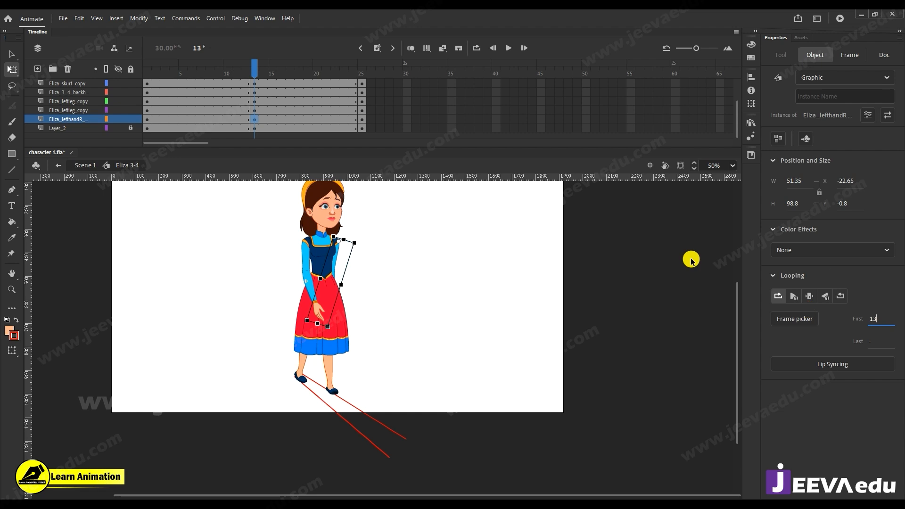
Set the Eliza_lefthandR arm graphic at frame 25 to loop with 25 as its first frame.
{"action": "left_click_drag", "start_coordinate": [307, 79], "coordinate": [374, 89]}
{"action": "left_click", "coordinate": [356, 301]}
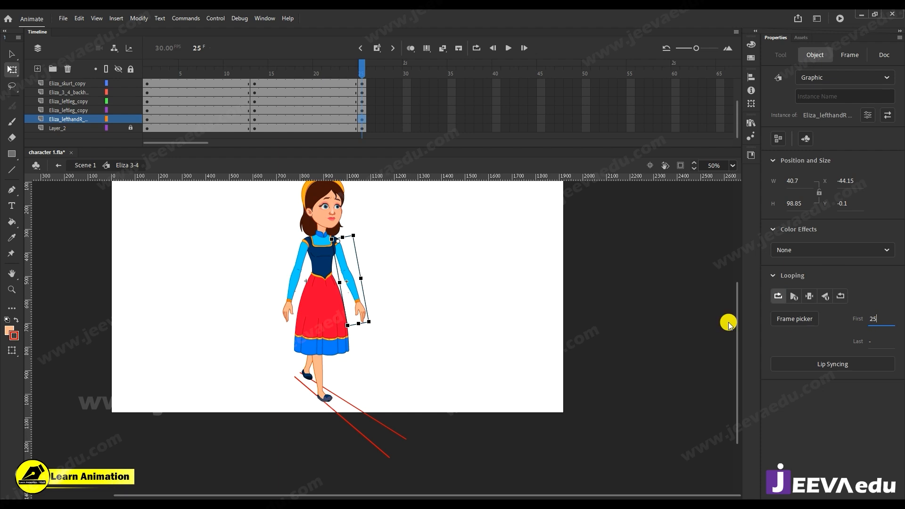
{"action": "left_click", "coordinate": [421, 271]}
Inside the Eliza_lefthandR arm symbol, keyframe the forearm's Layer_2 at frames 13 and 25 and add classic tweens between its keyframes.
{"action": "left_click_drag", "start_coordinate": [362, 73], "coordinate": [254, 73]}
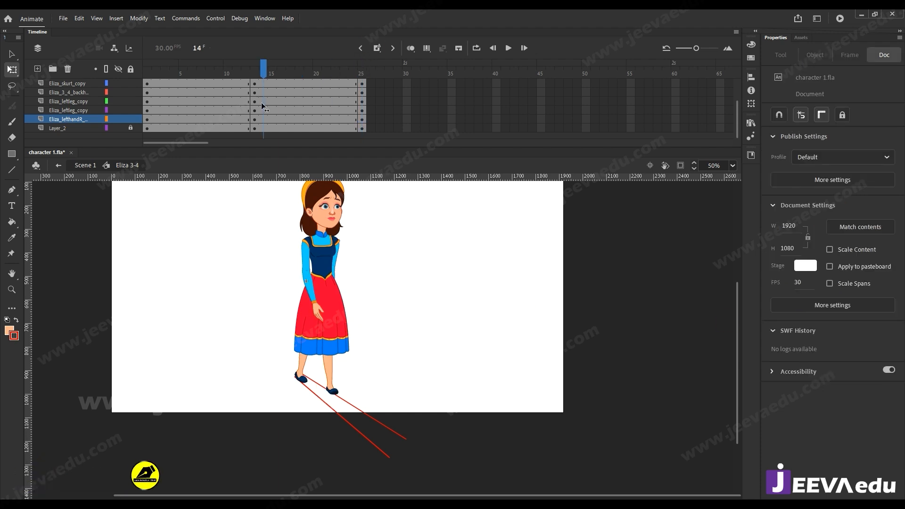
{"action": "double_click", "coordinate": [336, 268]}
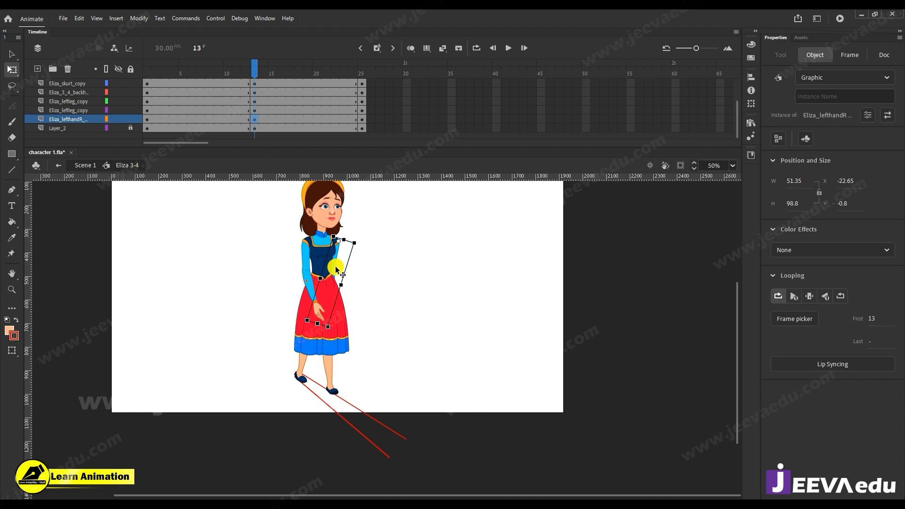
{"action": "left_click", "coordinate": [261, 110]}
{"action": "left_click", "coordinate": [326, 307]}
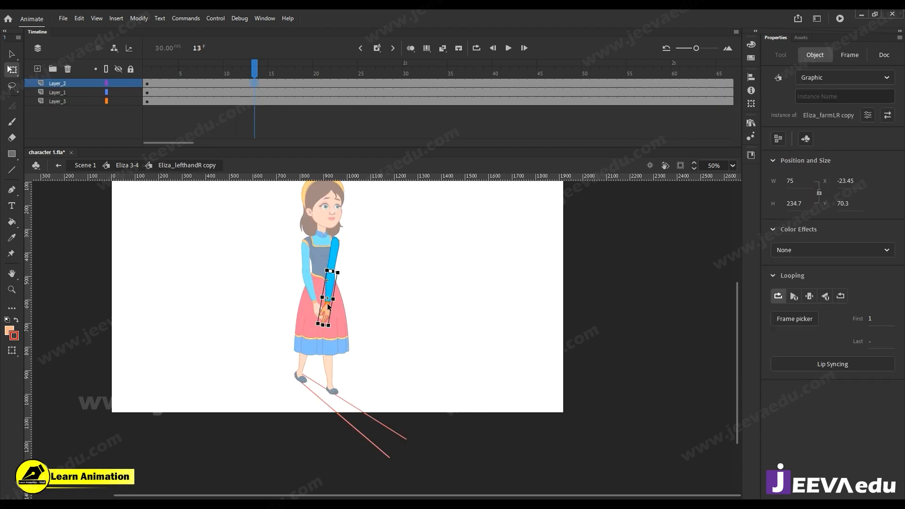
{"action": "key", "text": "F6"}
{"action": "left_click", "coordinate": [361, 83]}
{"action": "left_click_drag", "start_coordinate": [226, 88], "coordinate": [293, 91]}
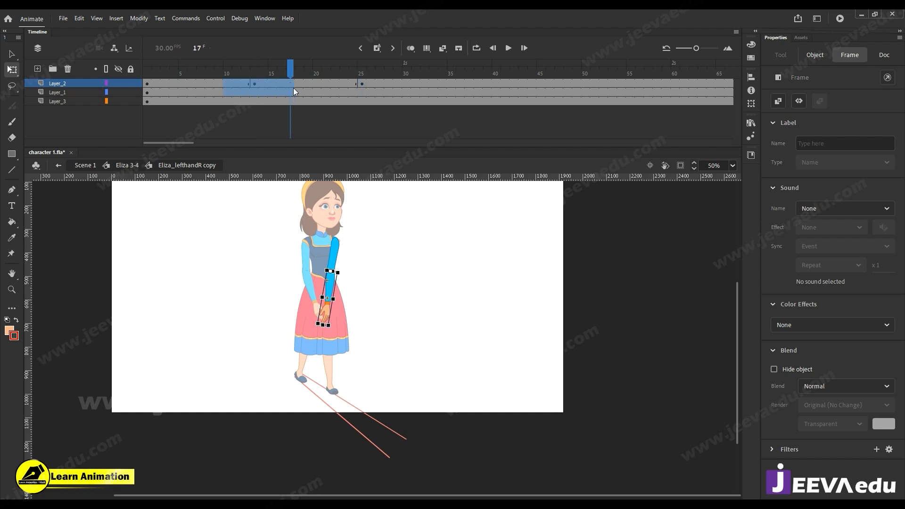
{"action": "right_click", "coordinate": [266, 84]}
{"action": "left_click", "coordinate": [292, 86]}
Rotate the far forearm inward at frame 13 to bend its elbow, and return to the full character.
{"action": "left_click", "coordinate": [254, 85]}
{"action": "left_click_drag", "start_coordinate": [336, 334], "coordinate": [324, 324]}
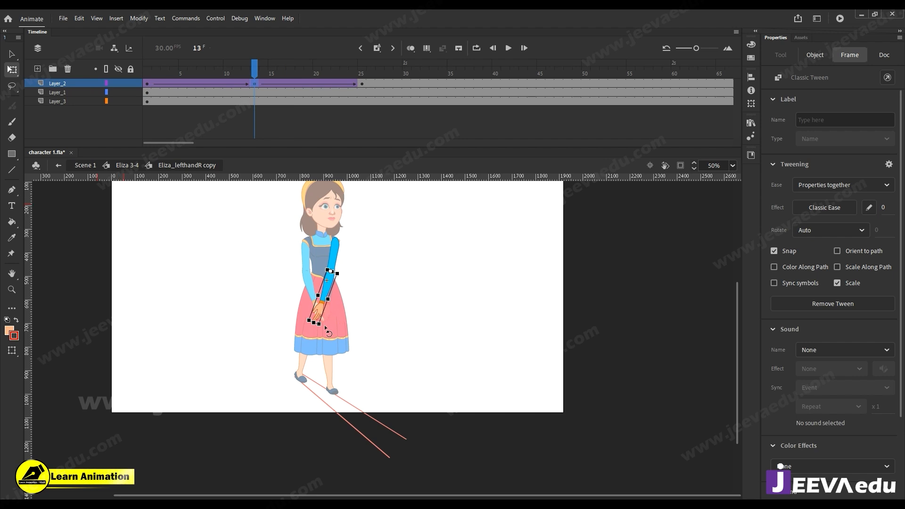
{"action": "double_click", "coordinate": [385, 323]}
Create classic tweens on all body-part layers between the keyframes at frames 1, 13 and 25, and preview the walk.
{"action": "left_click", "coordinate": [331, 274]}
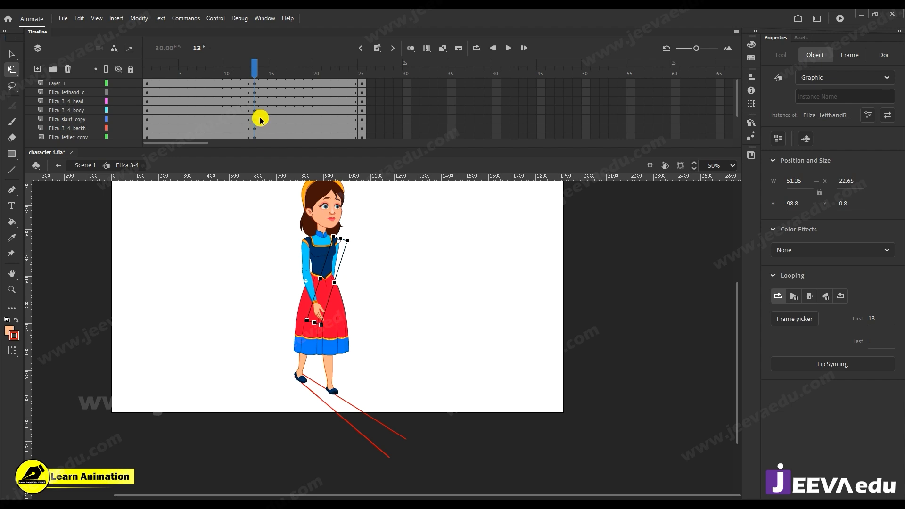
{"action": "left_click_drag", "start_coordinate": [236, 83], "coordinate": [284, 180]}
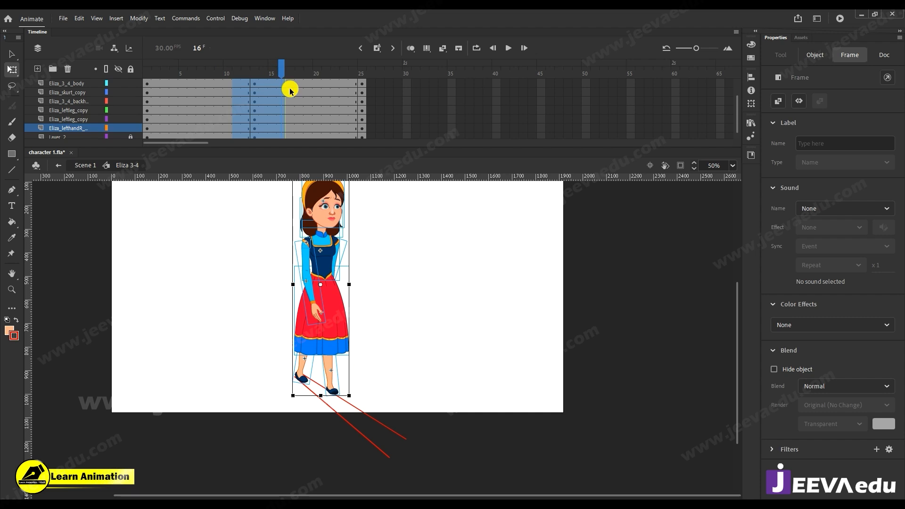
{"action": "right_click", "coordinate": [250, 95]}
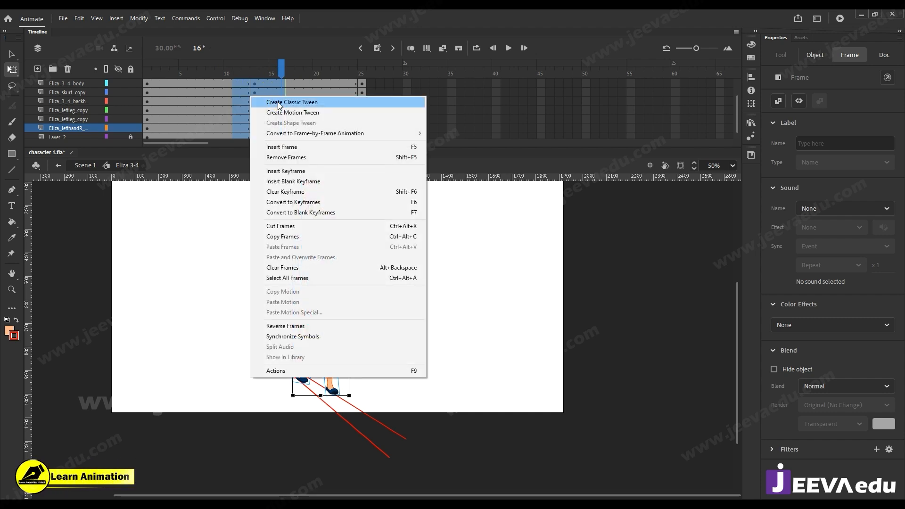
{"action": "left_click", "coordinate": [279, 102]}
{"action": "left_click_drag", "start_coordinate": [277, 66], "coordinate": [245, 75]}
{"action": "key", "text": "Return"}
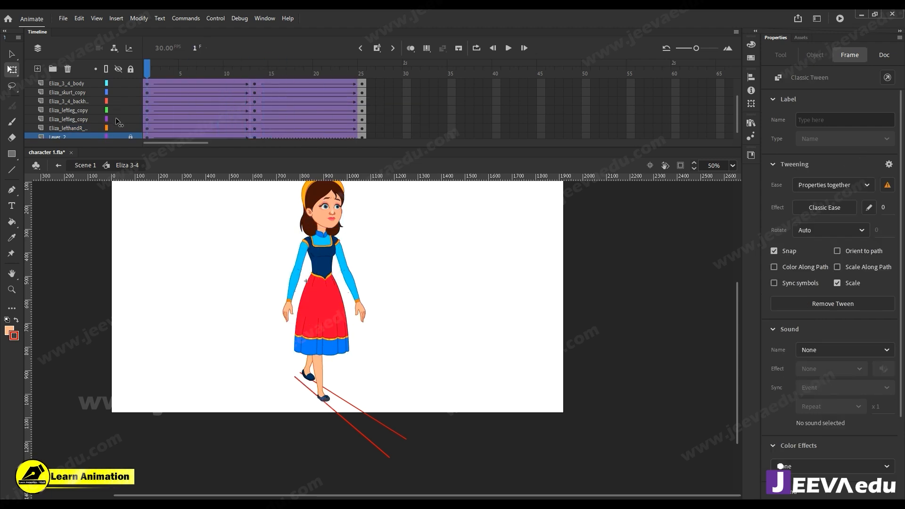
Clear the extra keyframes and remove the classic tween from the guide-line layer Layer_2, and check the walk's passing pose.
{"action": "left_click", "coordinate": [272, 113]}
{"action": "scroll", "coordinate": [264, 129], "scroll_direction": "down", "scroll_amount": 1}
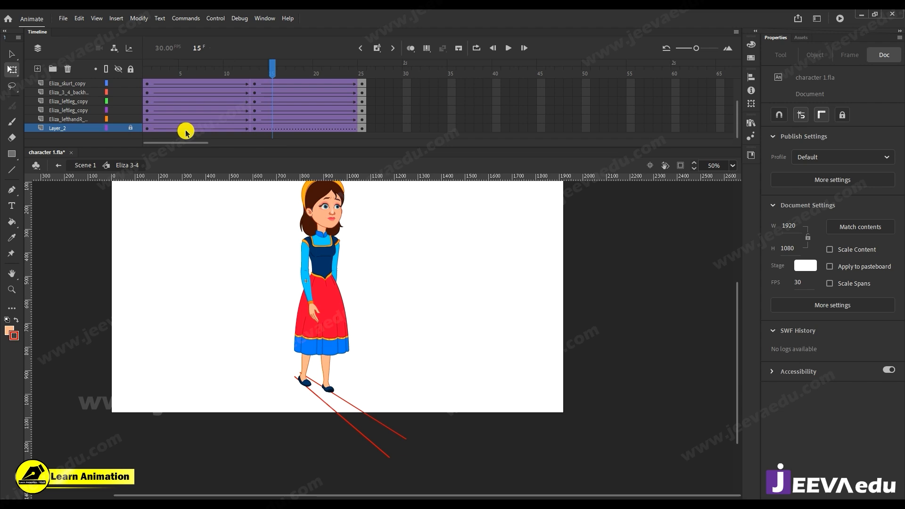
{"action": "left_click", "coordinate": [118, 128]}
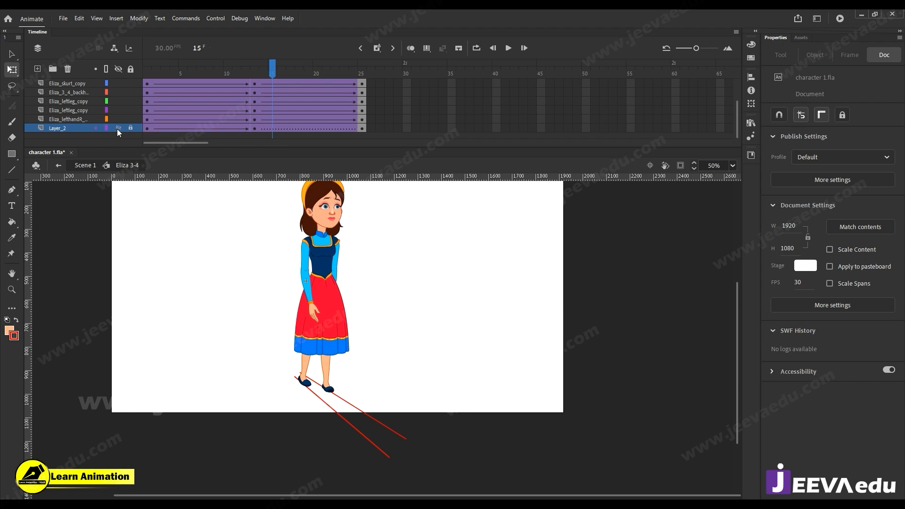
{"action": "left_click_drag", "start_coordinate": [197, 126], "coordinate": [361, 131]}
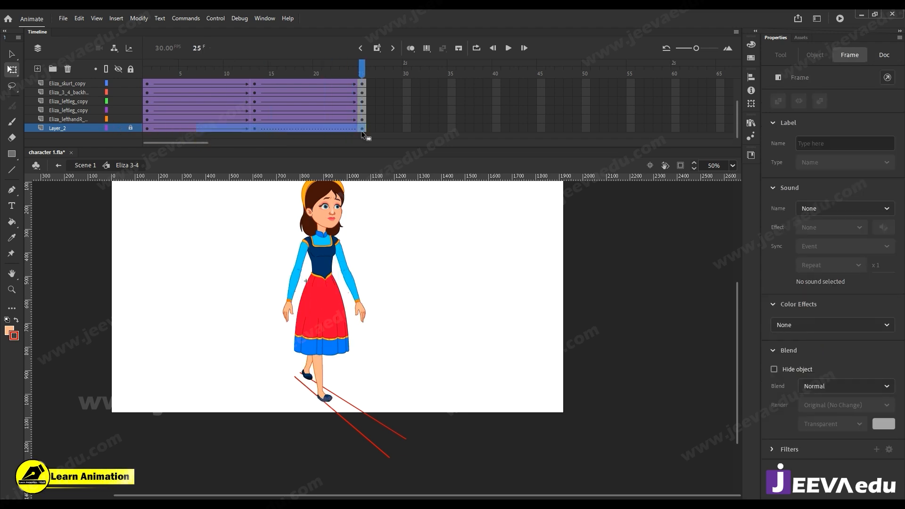
{"action": "right_click", "coordinate": [361, 131]}
{"action": "left_click", "coordinate": [377, 224]}
{"action": "left_click", "coordinate": [313, 133]}
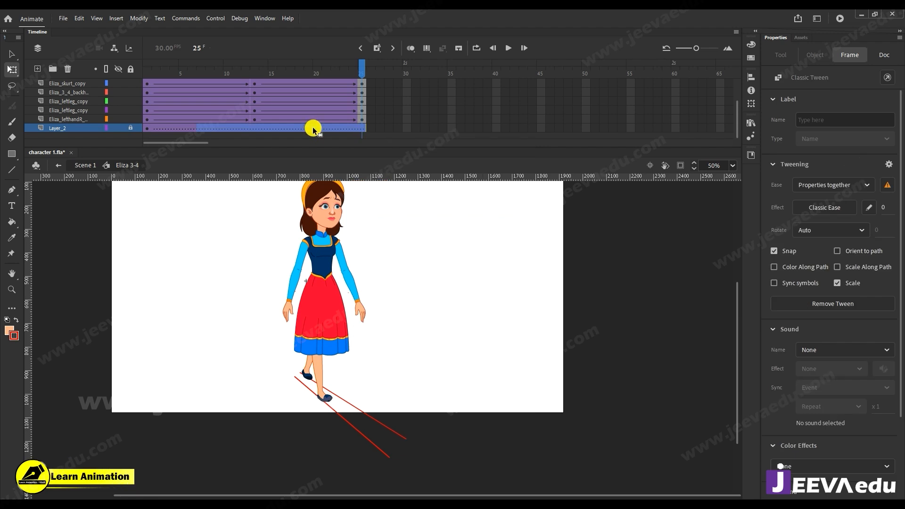
{"action": "right_click", "coordinate": [313, 127]}
{"action": "left_click", "coordinate": [343, 136]}
{"action": "left_click_drag", "start_coordinate": [347, 75], "coordinate": [197, 128]}
{"action": "left_click", "coordinate": [118, 128]}
{"action": "left_click_drag", "start_coordinate": [416, 296], "coordinate": [430, 323]}
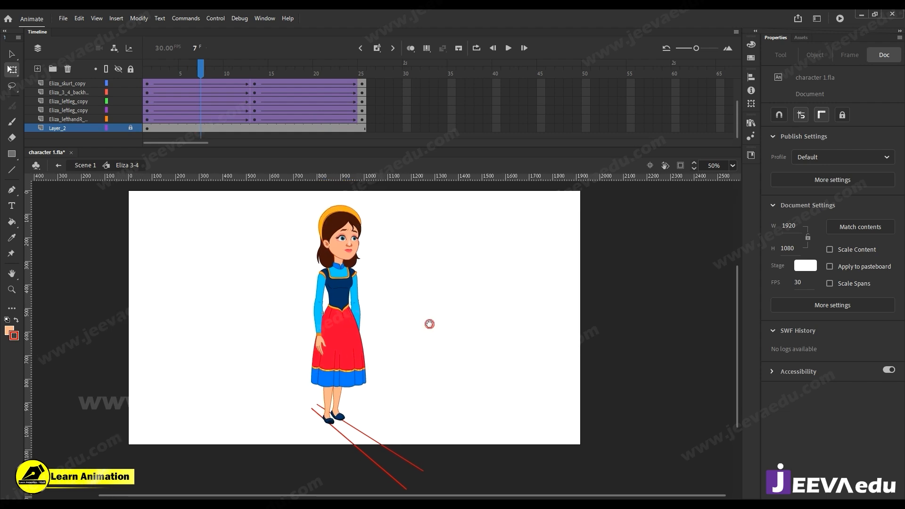
Insert keyframes at frame 7 on every body-part layer from Layer_1 down to the Eliza_lefthandR arm.
{"action": "left_click_drag", "start_coordinate": [285, 90], "coordinate": [140, 100]}
{"action": "left_click", "coordinate": [145, 113]}
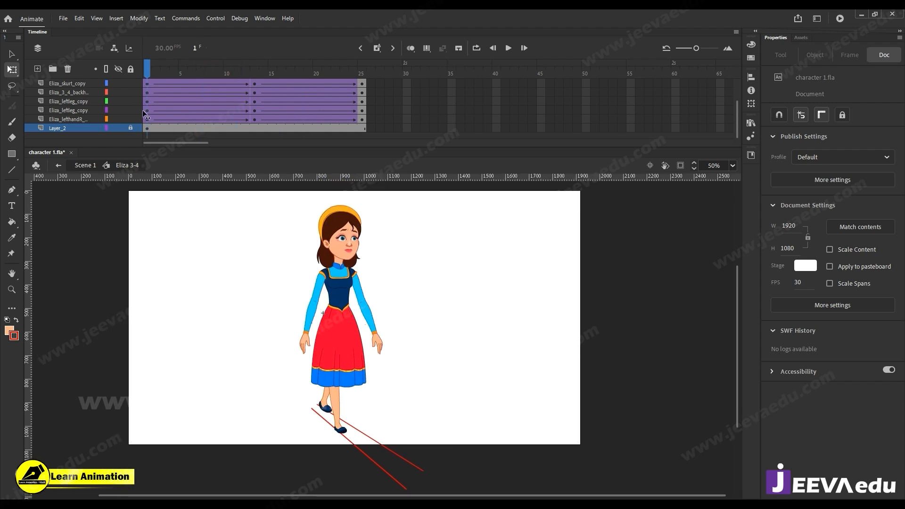
{"action": "scroll", "coordinate": [183, 109], "scroll_direction": "up", "scroll_amount": 3}
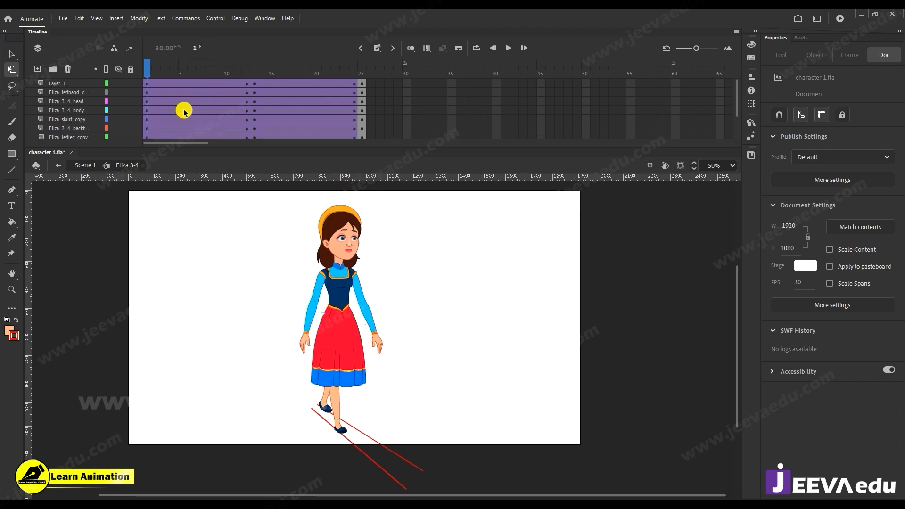
{"action": "left_click", "coordinate": [203, 83]}
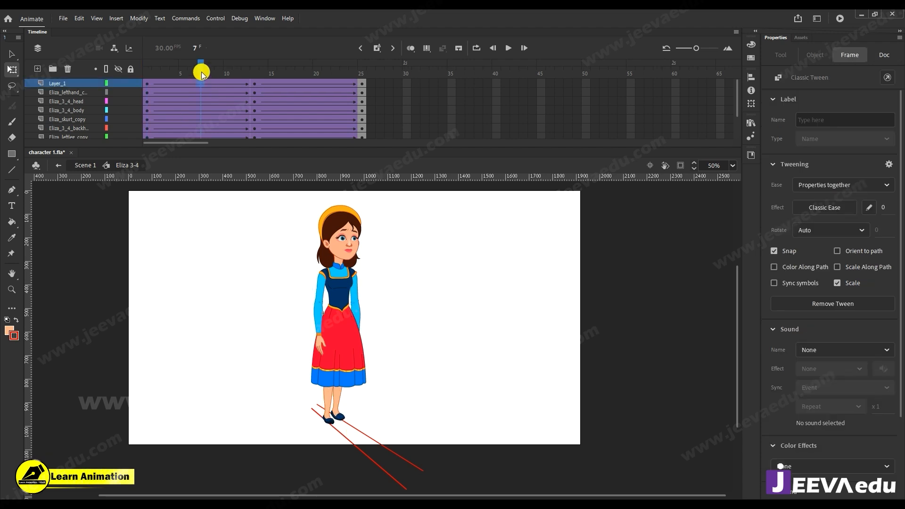
{"action": "left_click", "coordinate": [202, 101]}
{"action": "mouse_move", "coordinate": [202, 118]}
{"action": "left_mouse_down"}
{"action": "mouse_move", "coordinate": [202, 151]}
{"action": "mouse_move", "coordinate": [202, 120]}
{"action": "left_mouse_up"}
{"action": "key", "text": "F6"}
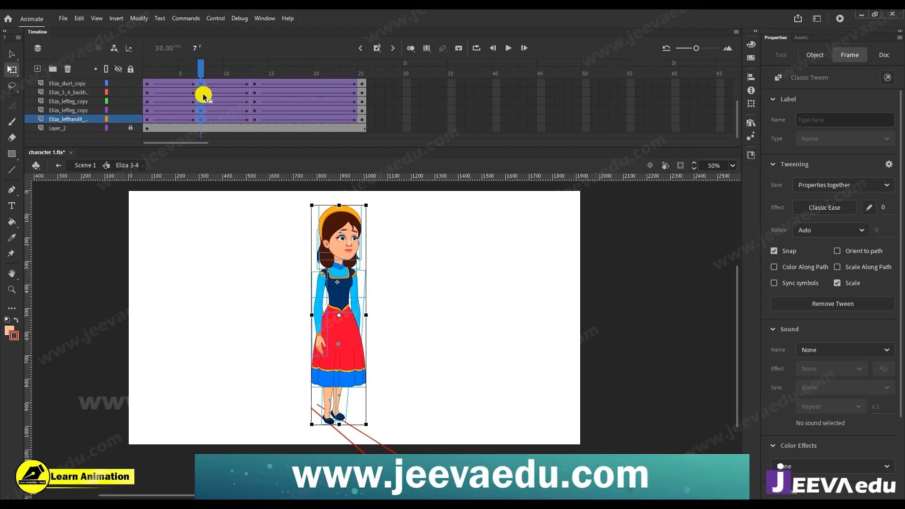
Identify the front leg's layer at frame 1 and lock that Eliza_leftleg_copy layer.
{"action": "left_click_drag", "start_coordinate": [202, 71], "coordinate": [130, 87]}
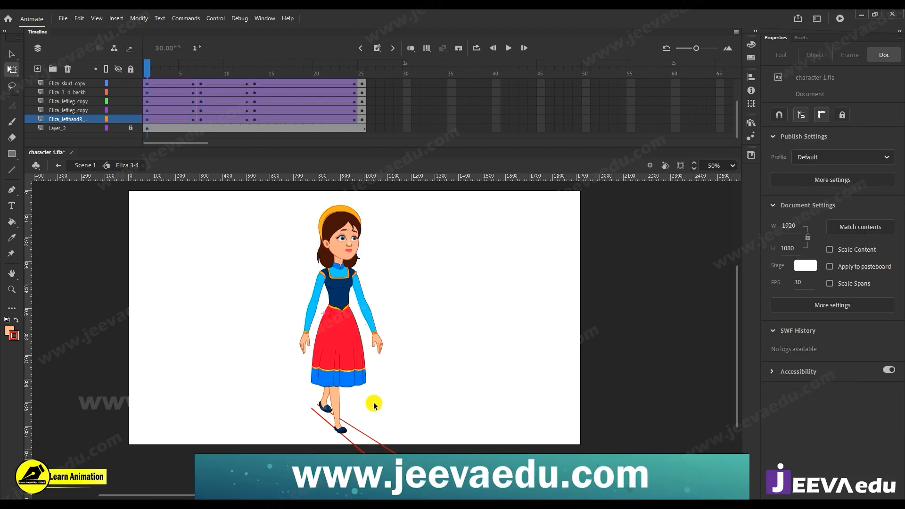
{"action": "key", "text": "v"}
{"action": "left_click", "coordinate": [341, 425]}
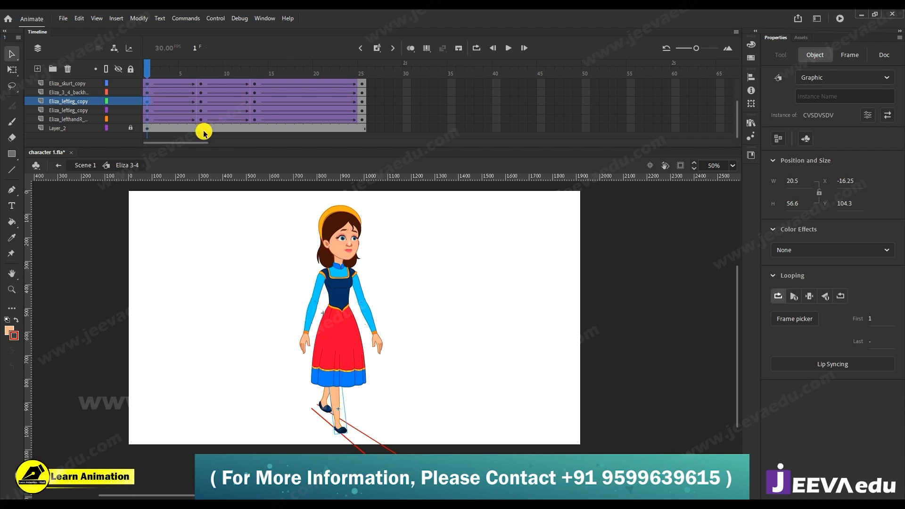
{"action": "left_click", "coordinate": [131, 101]}
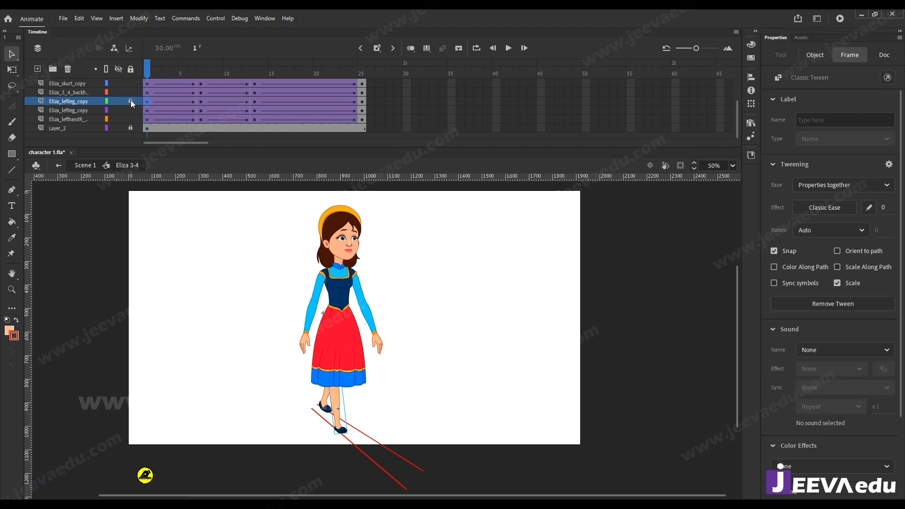
Select the character's unlocked parts at frame 7 and nudge them upward to a Y position of -119.35.
{"action": "left_click", "coordinate": [177, 74]}
{"action": "left_click_drag", "start_coordinate": [177, 74], "coordinate": [200, 75]}
{"action": "left_click", "coordinate": [302, 230]}
{"action": "left_click_drag", "start_coordinate": [293, 203], "coordinate": [382, 405]}
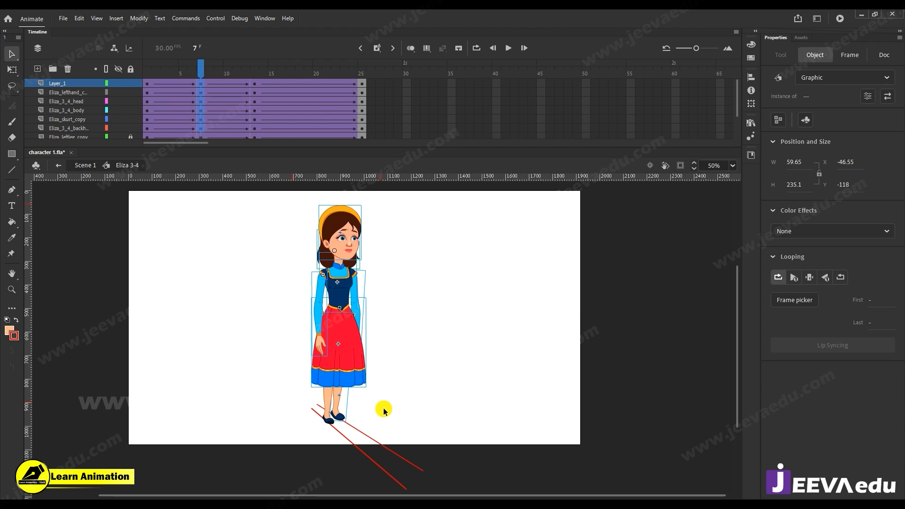
{"action": "left_click", "coordinate": [346, 391]}
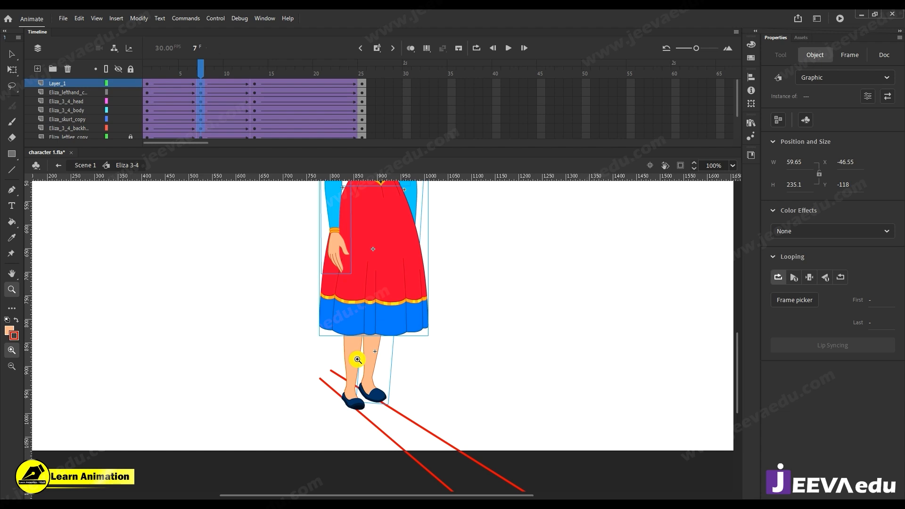
{"action": "scroll", "coordinate": [127, 116], "scroll_direction": "down", "scroll_amount": 1}
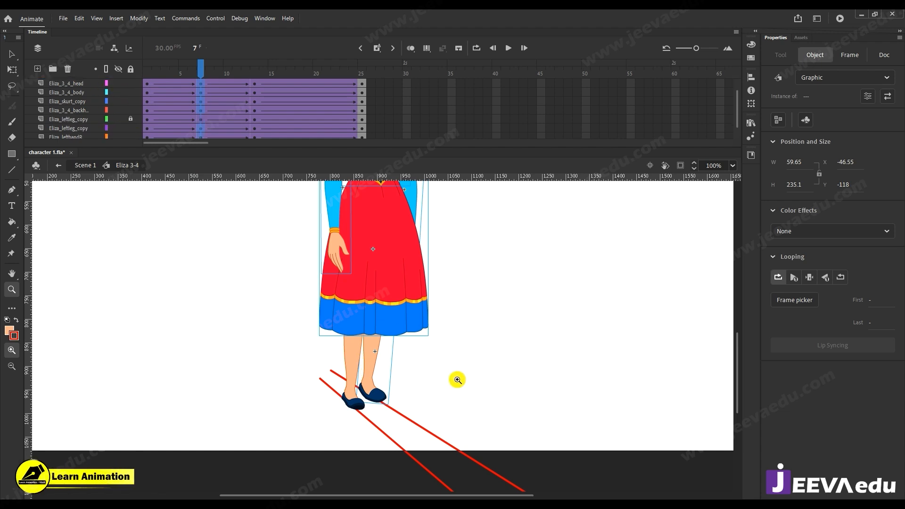
{"action": "scroll", "coordinate": [448, 373], "scroll_direction": "up", "scroll_amount": 4}
{"action": "left_click", "coordinate": [417, 347], "text": "alt"}
{"action": "left_click_drag", "start_coordinate": [425, 358], "coordinate": [393, 322]}
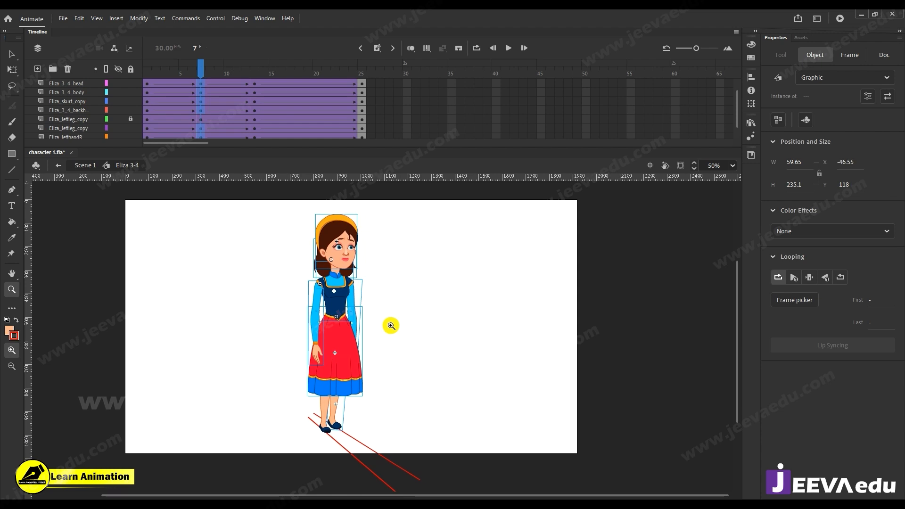
{"action": "key", "text": "Up"}
{"action": "key", "text": "Up"}
{"action": "key", "text": "Up"}
{"action": "key", "text": "Up"}
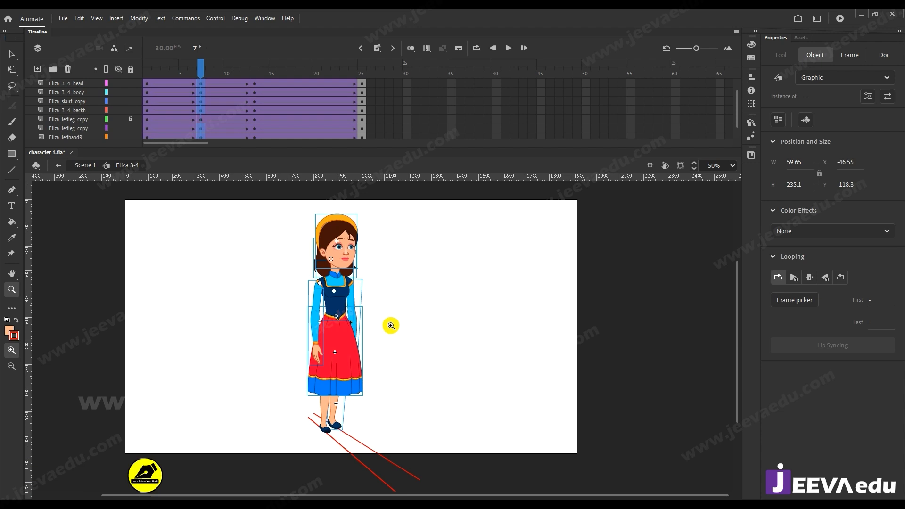
{"action": "key", "text": "Up"}
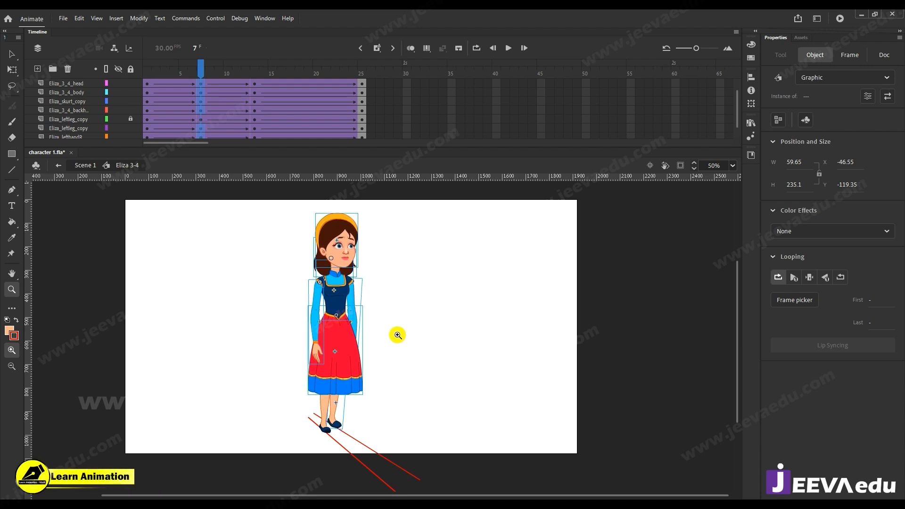
Raise the character's unlocked parts at frame 7 further to a Y position of -121.25, checking the motion against frame 1.
{"action": "left_click", "coordinate": [171, 83]}
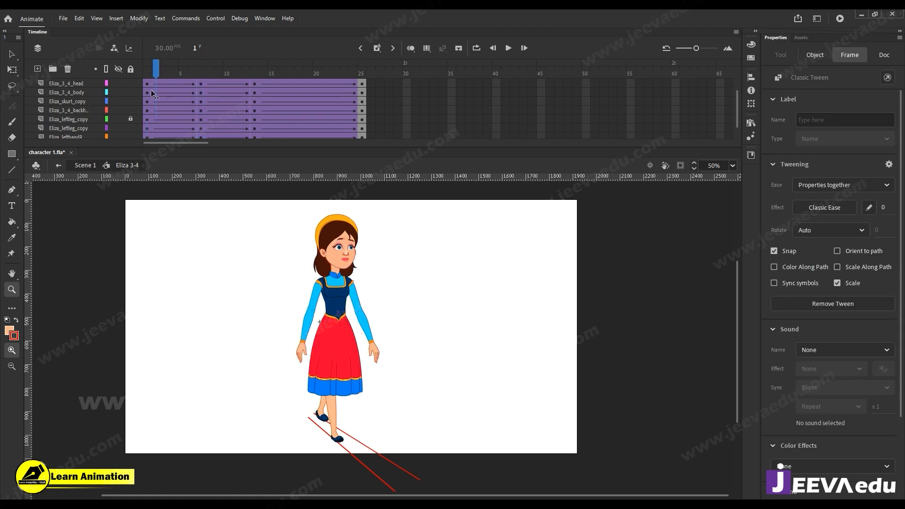
{"action": "left_click_drag", "start_coordinate": [171, 88], "coordinate": [202, 94]}
{"action": "key", "text": "v"}
{"action": "left_click_drag", "start_coordinate": [284, 223], "coordinate": [420, 418]}
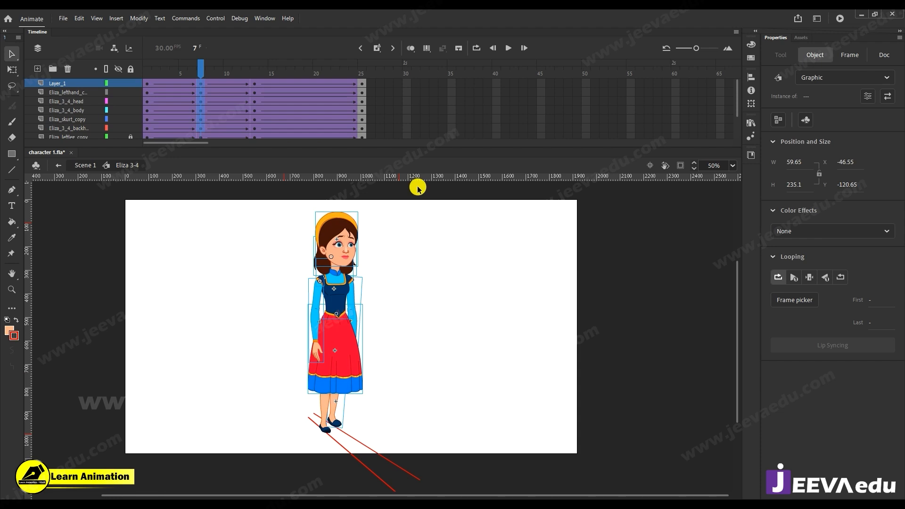
{"action": "left_click", "coordinate": [190, 75]}
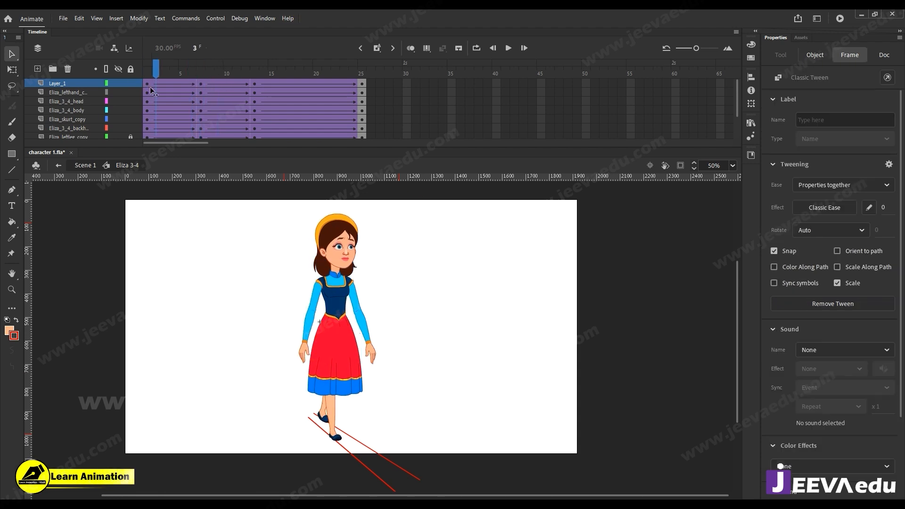
{"action": "left_click", "coordinate": [198, 97]}
{"action": "left_click", "coordinate": [394, 417]}
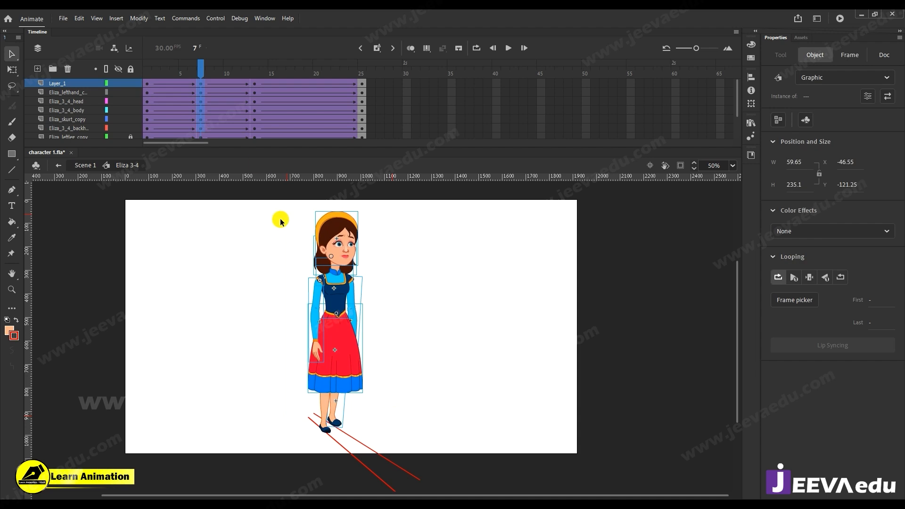
{"action": "mouse_move", "coordinate": [202, 66]}
{"action": "left_mouse_down"}
{"action": "mouse_move", "coordinate": [181, 106]}
{"action": "mouse_move", "coordinate": [200, 73]}
{"action": "left_mouse_up"}
{"action": "left_click", "coordinate": [196, 76]}
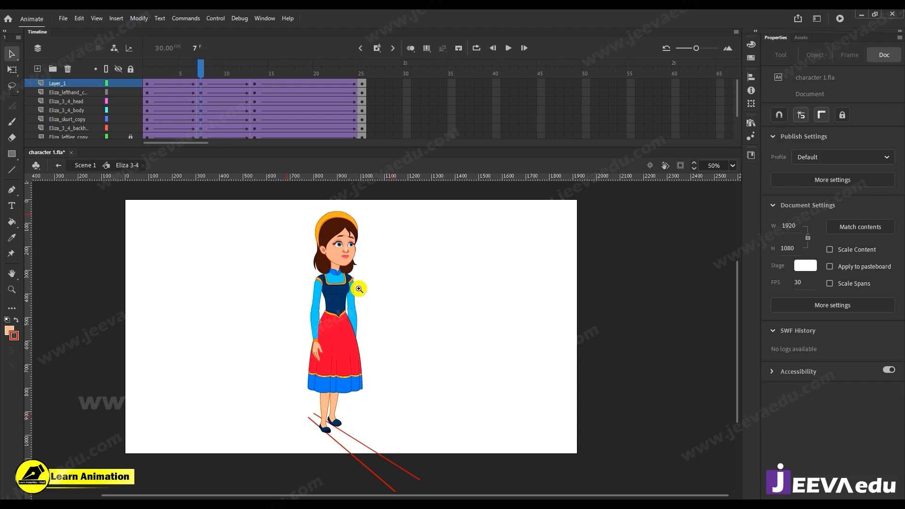
Select the head and back-hair graphics together at frame 7.
{"action": "left_click", "coordinate": [347, 266]}
{"action": "key", "text": "v"}
{"action": "left_click", "coordinate": [387, 321]}
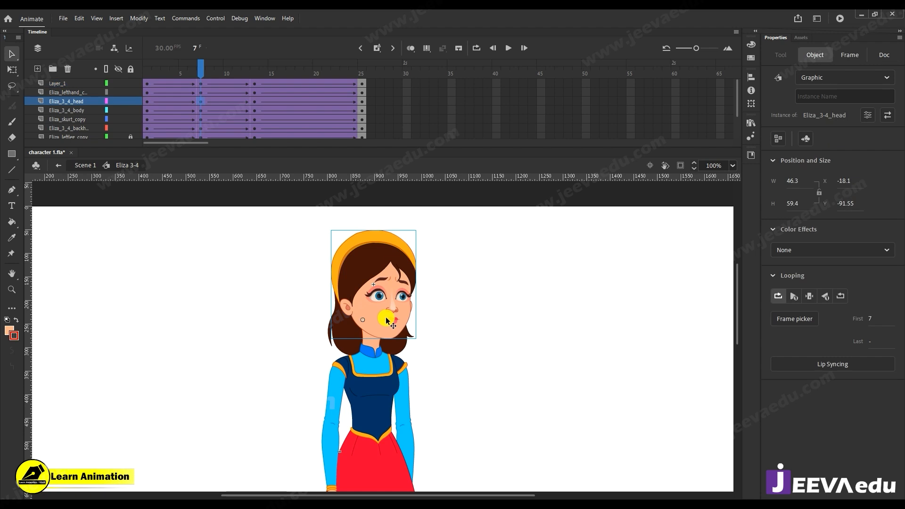
{"action": "left_click_drag", "start_coordinate": [383, 321], "coordinate": [510, 303]}
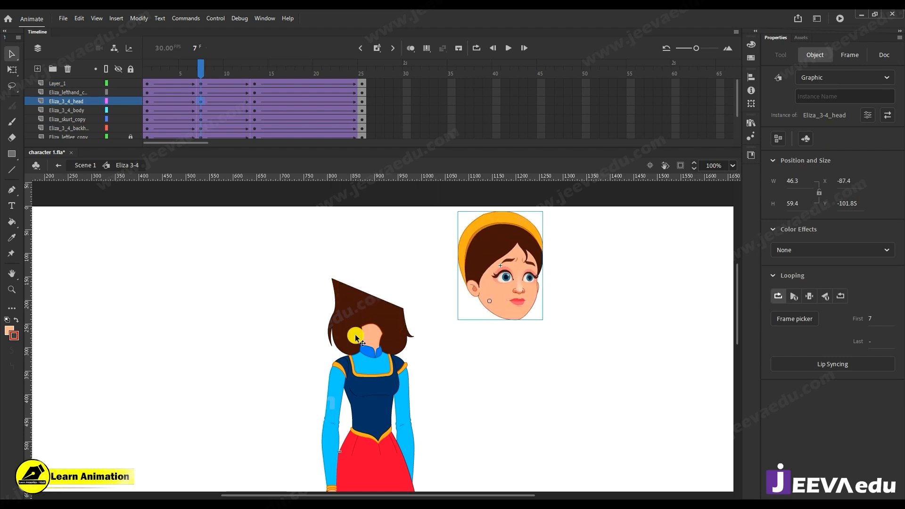
{"action": "key", "text": "ctrl+z"}
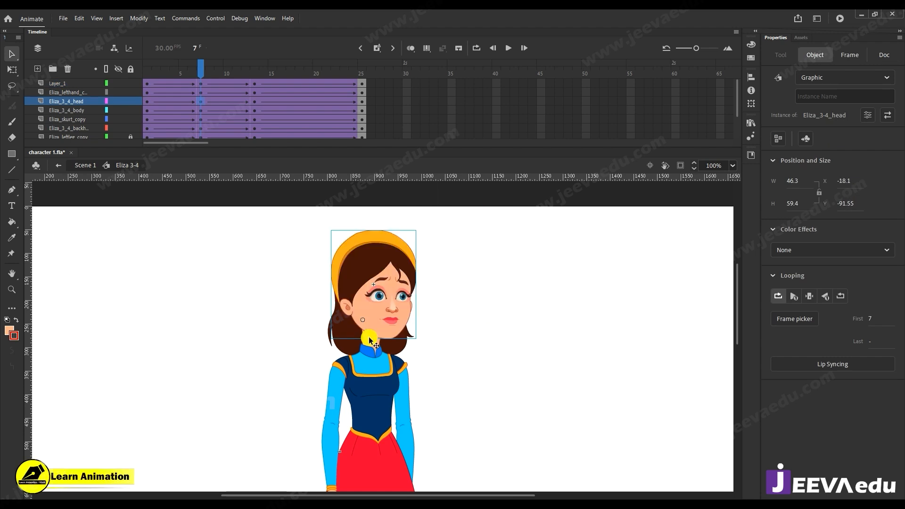
{"action": "left_click", "coordinate": [348, 346]}
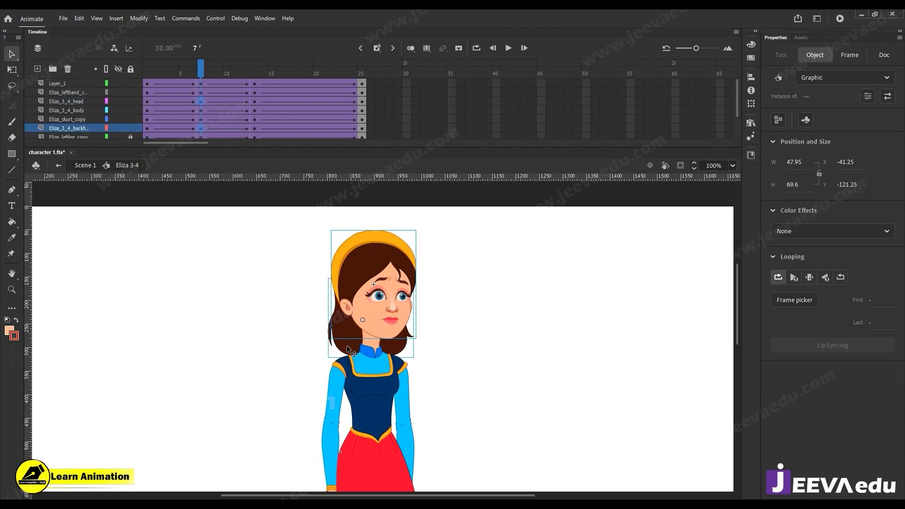
On frame 7, tilt the head and back hair together slightly counterclockwise around a pivot near the neck.
{"action": "key", "text": "q"}
{"action": "left_click_drag", "start_coordinate": [361, 317], "coordinate": [372, 294]}
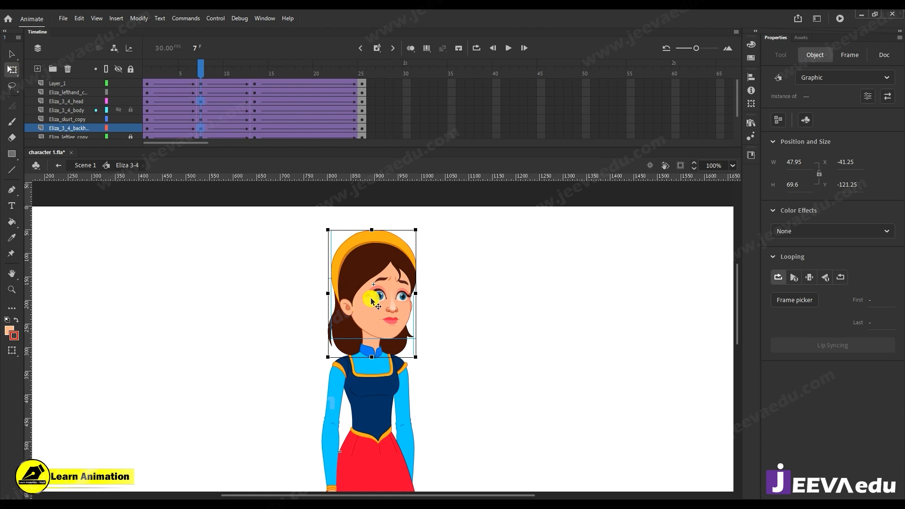
{"action": "left_click_drag", "start_coordinate": [424, 232], "coordinate": [413, 218]}
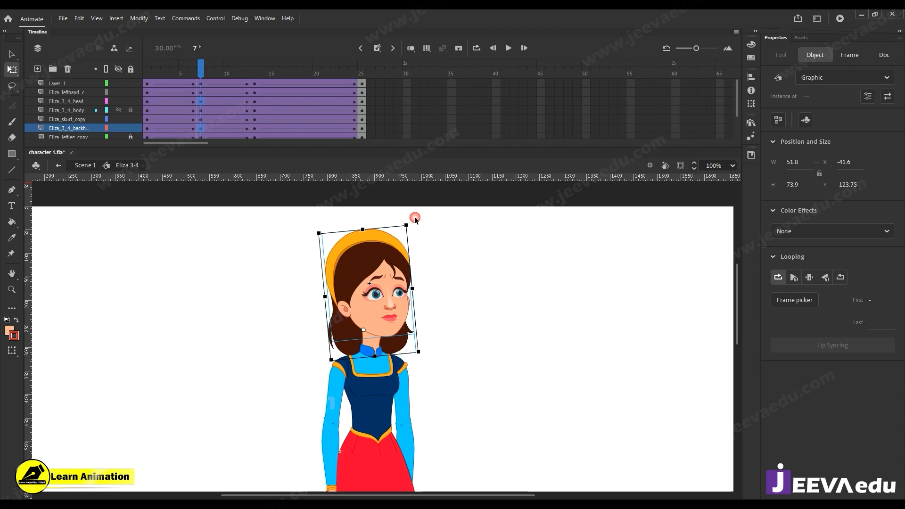
Select only the back hair, rotate it upright again, and skew its lower edge backward so the hair trails behind the head.
{"action": "left_click", "coordinate": [307, 369]}
{"action": "left_click", "coordinate": [422, 361]}
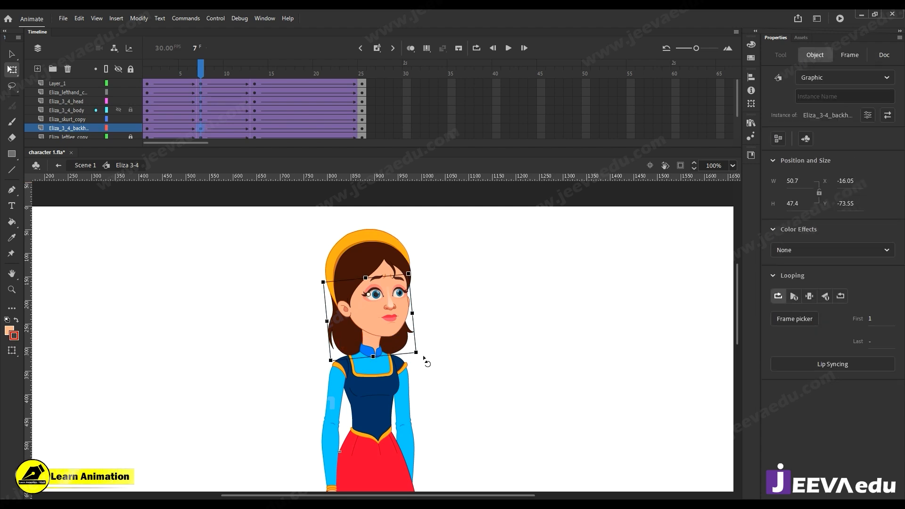
{"action": "left_click_drag", "start_coordinate": [424, 357], "coordinate": [417, 359]}
{"action": "left_click", "coordinate": [367, 297]}
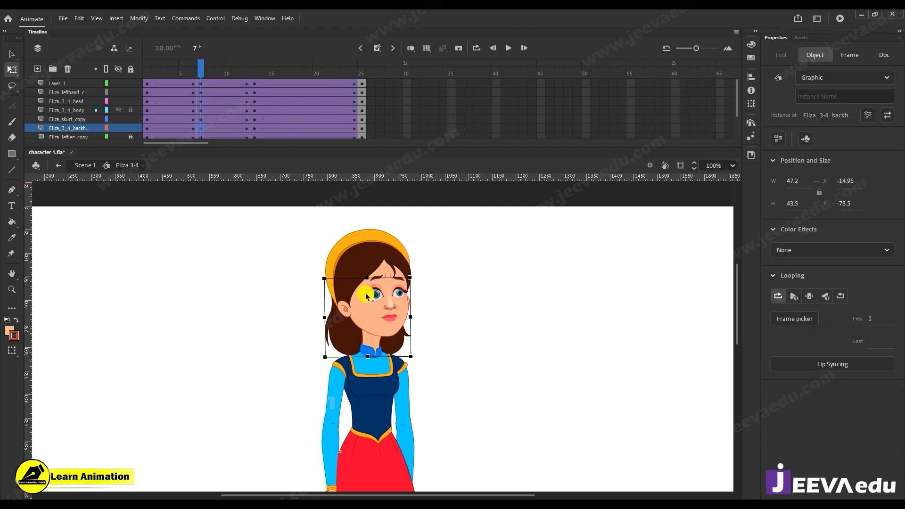
{"action": "left_click_drag", "start_coordinate": [367, 296], "coordinate": [363, 290]}
{"action": "left_click_drag", "start_coordinate": [387, 357], "coordinate": [378, 357]}
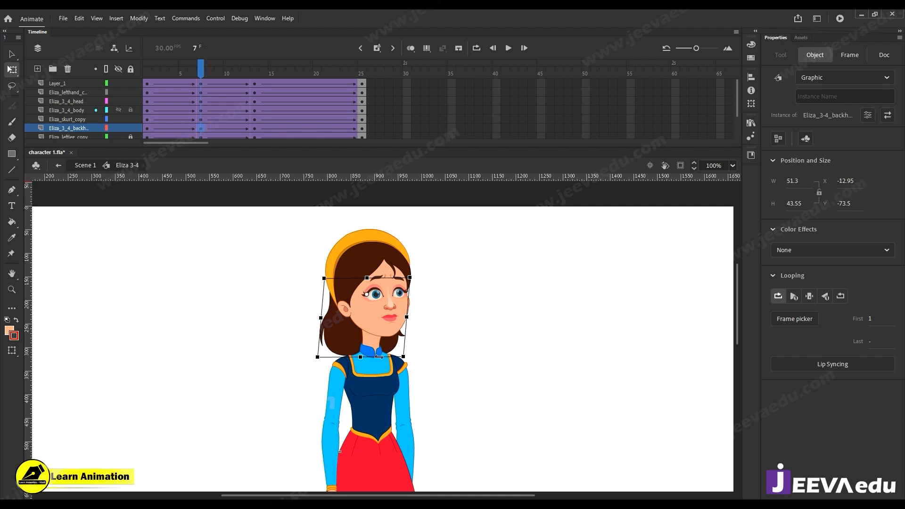
Fine-tune the skew of the back hair's lower edge on frame 7 and scrub the animation to check the hair motion.
{"action": "mouse_move", "coordinate": [201, 92]}
{"action": "left_mouse_down"}
{"action": "mouse_move", "coordinate": [180, 84]}
{"action": "mouse_move", "coordinate": [154, 94]}
{"action": "mouse_move", "coordinate": [200, 100]}
{"action": "left_mouse_up"}
{"action": "left_click_drag", "start_coordinate": [439, 367], "coordinate": [434, 353]}
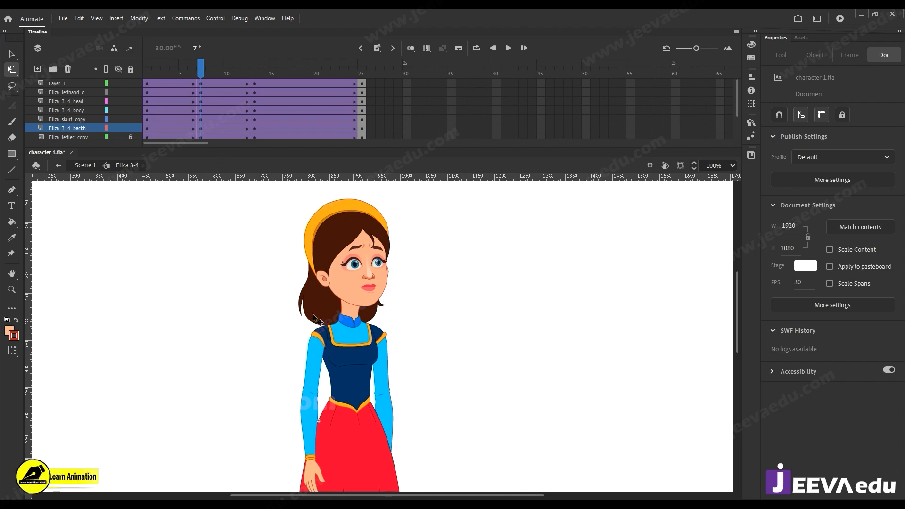
{"action": "left_click", "coordinate": [342, 280]}
{"action": "left_click_drag", "start_coordinate": [201, 65], "coordinate": [201, 105]}
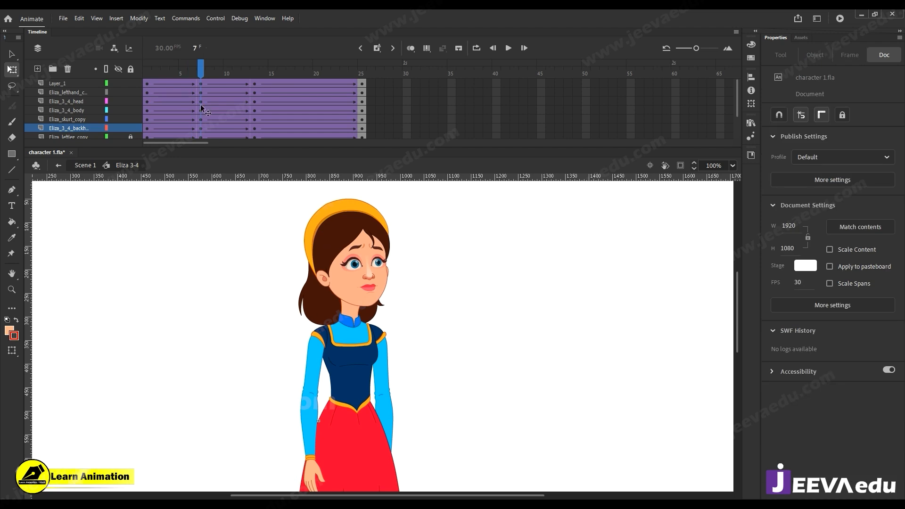
{"action": "left_click", "coordinate": [352, 331]}
{"action": "left_click_drag", "start_coordinate": [353, 327], "coordinate": [351, 325]}
{"action": "left_click_drag", "start_coordinate": [200, 67], "coordinate": [199, 100]}
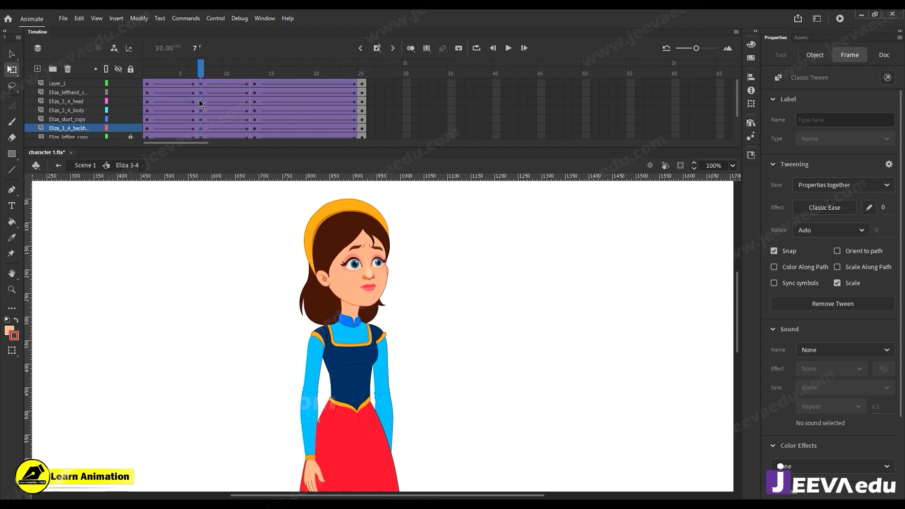
{"action": "left_click", "coordinate": [404, 370]}
{"action": "key", "text": "z"}
{"action": "left_click", "coordinate": [390, 370], "text": "alt"}
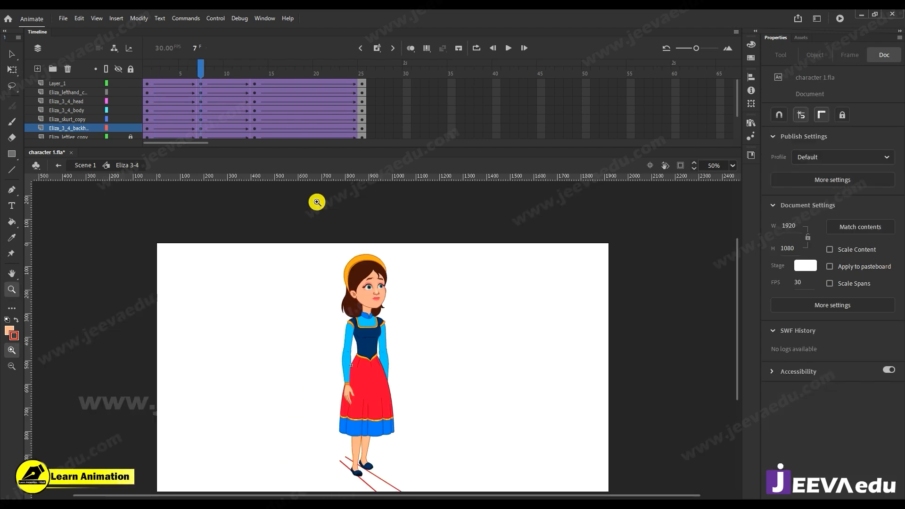
{"action": "left_click_drag", "start_coordinate": [200, 73], "coordinate": [200, 107]}
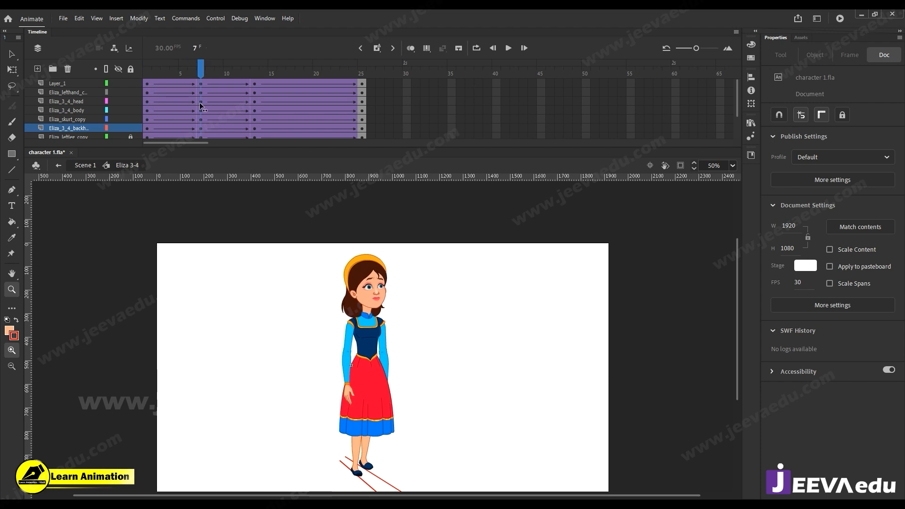
Select the head and back hair together, place the pivot at the neck, and tilt them slightly further counterclockwise on frame 7.
{"action": "left_click", "coordinate": [375, 305]}
{"action": "key", "text": "v"}
{"action": "left_click", "coordinate": [387, 325]}
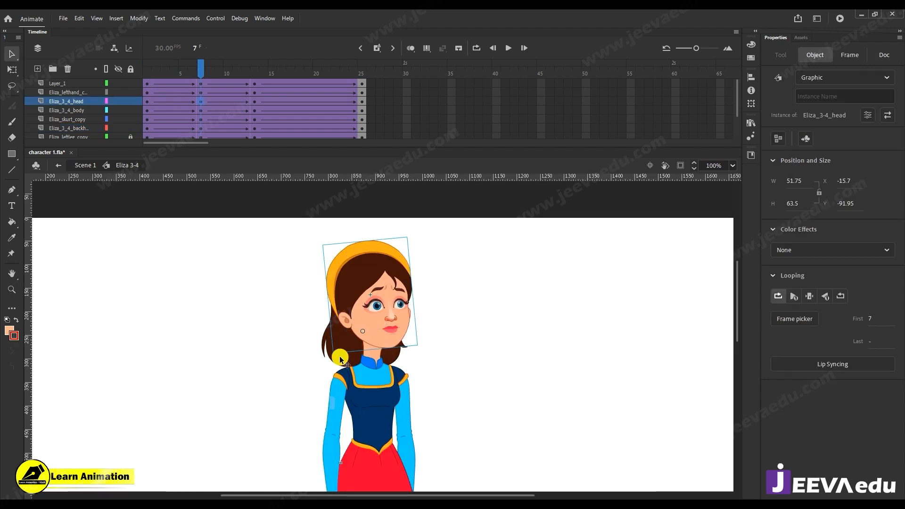
{"action": "left_click", "coordinate": [340, 343], "text": "shift"}
{"action": "key", "text": "q"}
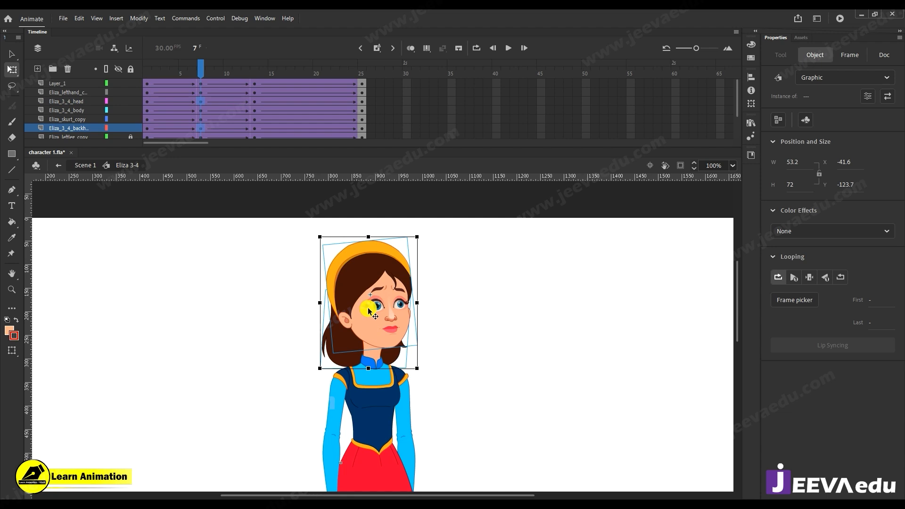
{"action": "left_click_drag", "start_coordinate": [368, 321], "coordinate": [364, 341]}
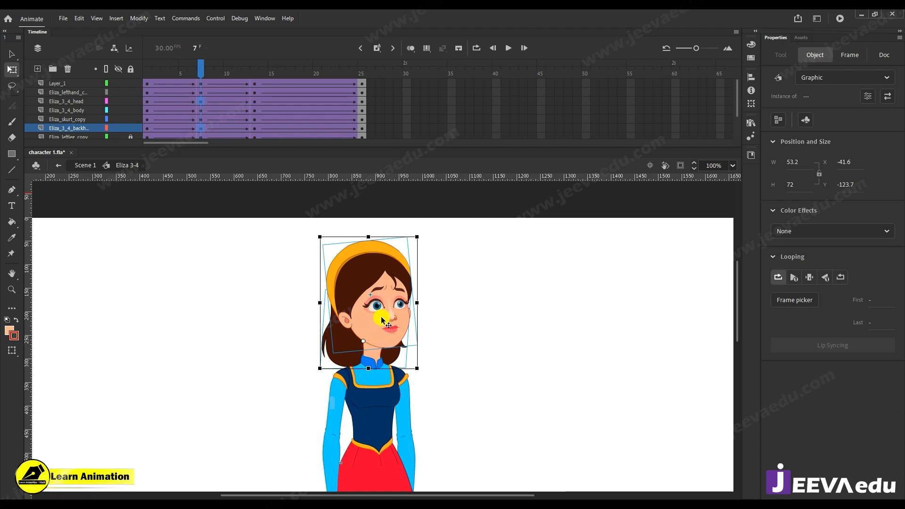
{"action": "left_click_drag", "start_coordinate": [423, 239], "coordinate": [415, 233]}
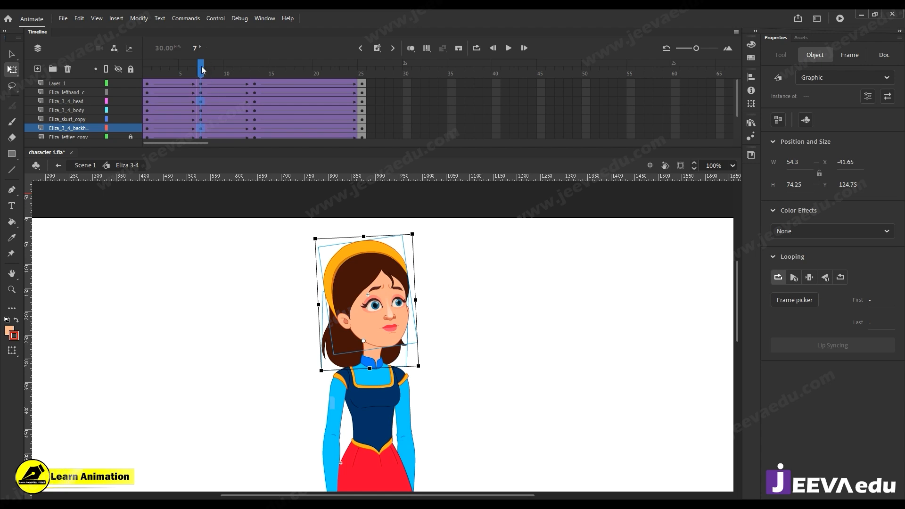
{"action": "left_click", "coordinate": [146, 91]}
{"action": "left_click_drag", "start_coordinate": [143, 90], "coordinate": [200, 104]}
Rotate the far leg clockwise around its top on frame 7 so the foot lifts up behind the standing leg.
{"action": "key", "text": "z"}
{"action": "left_click", "coordinate": [396, 405], "text": "alt"}
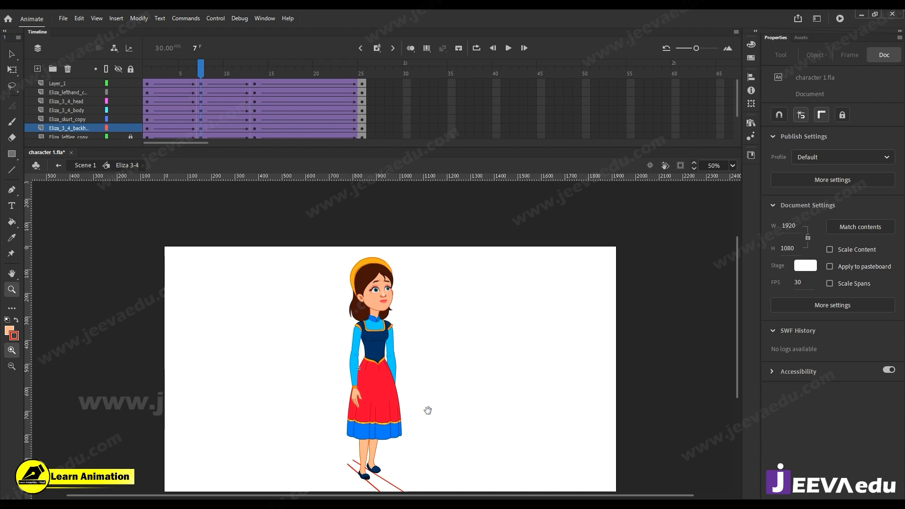
{"action": "left_click_drag", "start_coordinate": [427, 410], "coordinate": [396, 355]}
{"action": "left_click", "coordinate": [367, 385]}
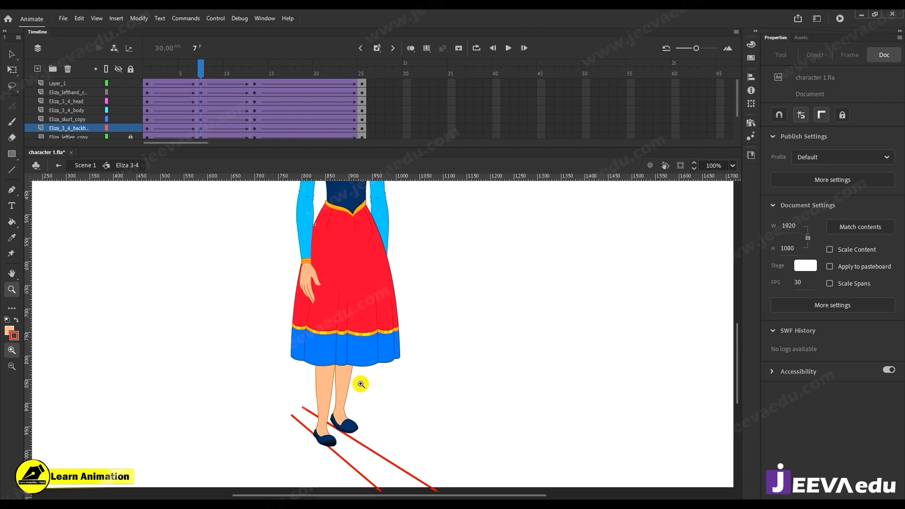
{"action": "key", "text": "v"}
{"action": "left_click_drag", "start_coordinate": [160, 77], "coordinate": [200, 91]}
{"action": "left_click", "coordinate": [336, 433]}
{"action": "left_click", "coordinate": [338, 401]}
{"action": "left_click", "coordinate": [343, 413]}
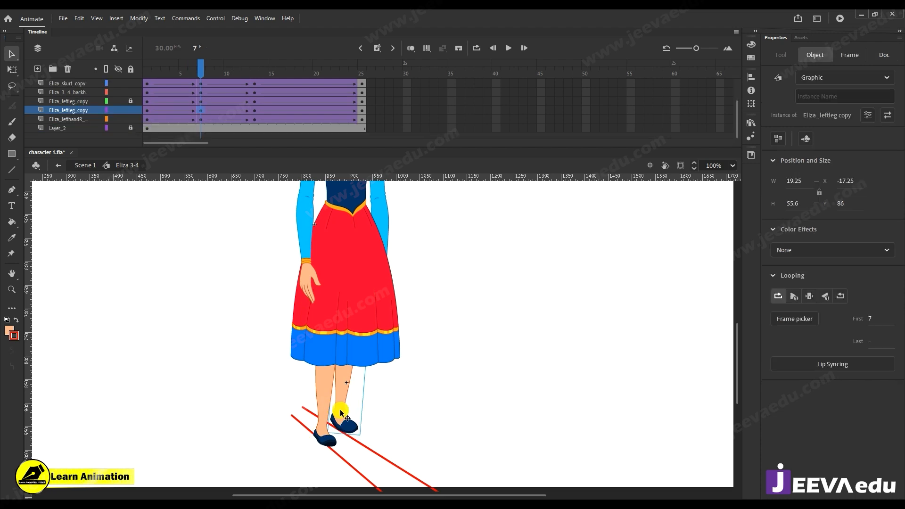
{"action": "key", "text": "q"}
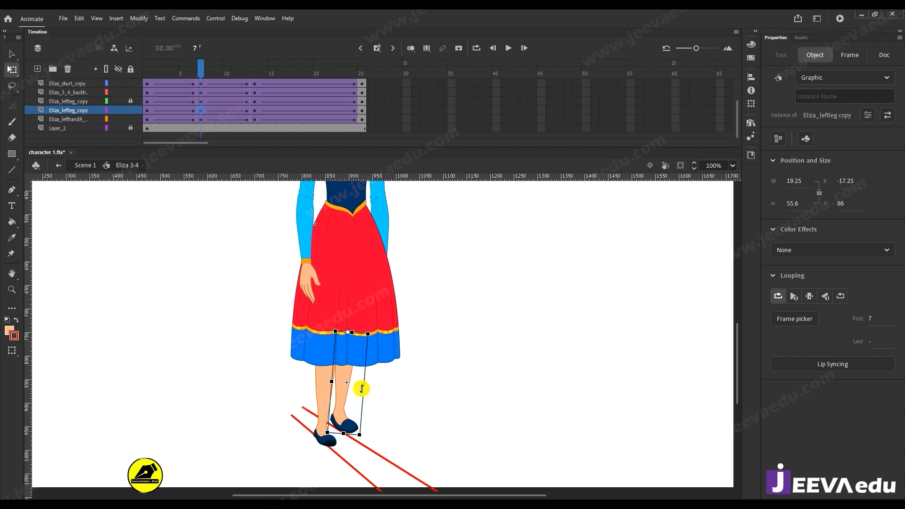
{"action": "left_click_drag", "start_coordinate": [366, 442], "coordinate": [293, 403]}
Adjust the raised leg's transform slightly on frame 7 and check the full-body passing pose.
{"action": "left_click_drag", "start_coordinate": [195, 74], "coordinate": [201, 105]}
{"action": "left_click", "coordinate": [131, 100]}
{"action": "left_click_drag", "start_coordinate": [305, 397], "coordinate": [307, 391]}
{"action": "left_click_drag", "start_coordinate": [192, 72], "coordinate": [204, 103]}
{"action": "key", "text": "z"}
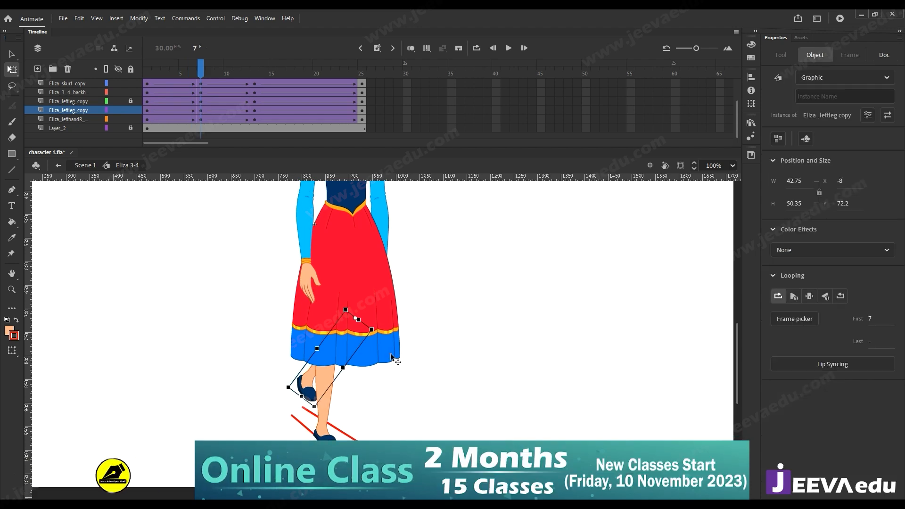
{"action": "left_click", "coordinate": [389, 330], "text": "alt"}
{"action": "left_click", "coordinate": [395, 305], "text": "alt"}
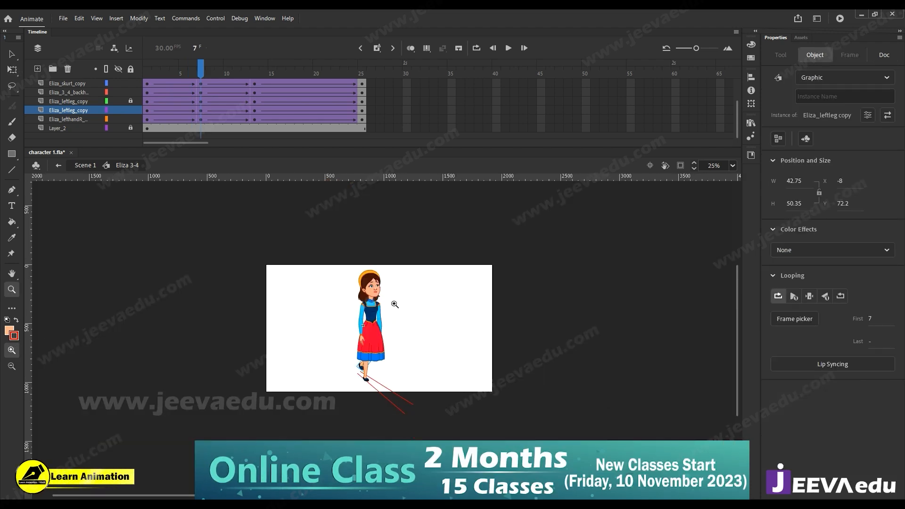
{"action": "left_click", "coordinate": [384, 314]}
{"action": "left_click_drag", "start_coordinate": [412, 411], "coordinate": [400, 369]}
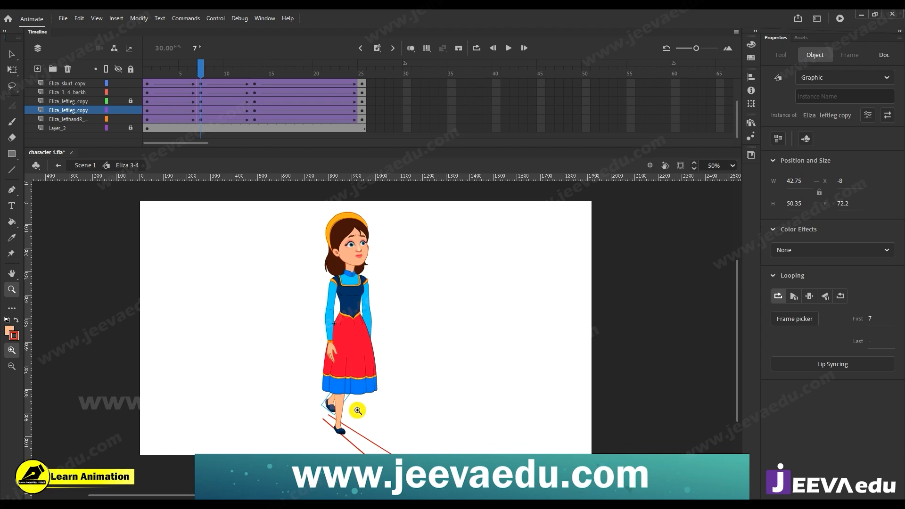
{"action": "left_click", "coordinate": [359, 373]}
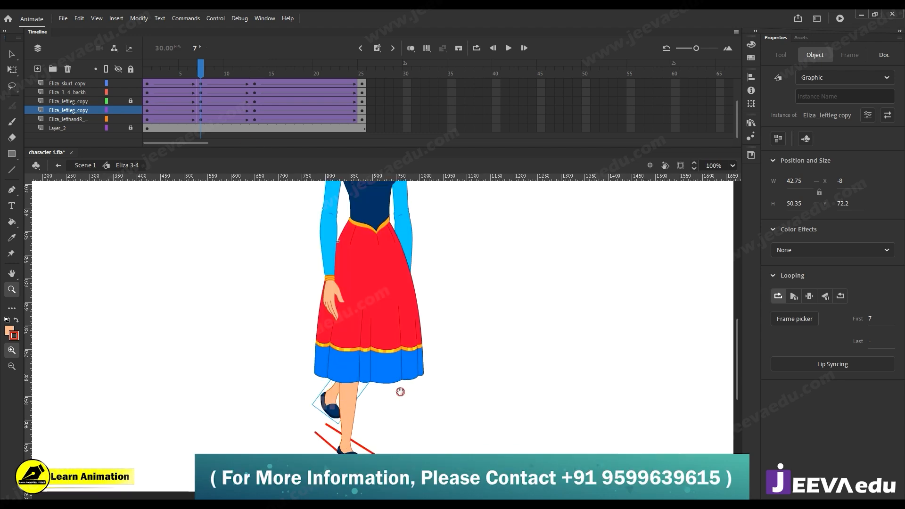
Move the raised leg slightly forward and down behind the standing leg, and scrub the frames to check it.
{"action": "left_click_drag", "start_coordinate": [201, 71], "coordinate": [197, 106]}
{"action": "key", "text": "v"}
{"action": "left_click_drag", "start_coordinate": [335, 410], "coordinate": [344, 415]}
{"action": "left_click_drag", "start_coordinate": [206, 66], "coordinate": [201, 94]}
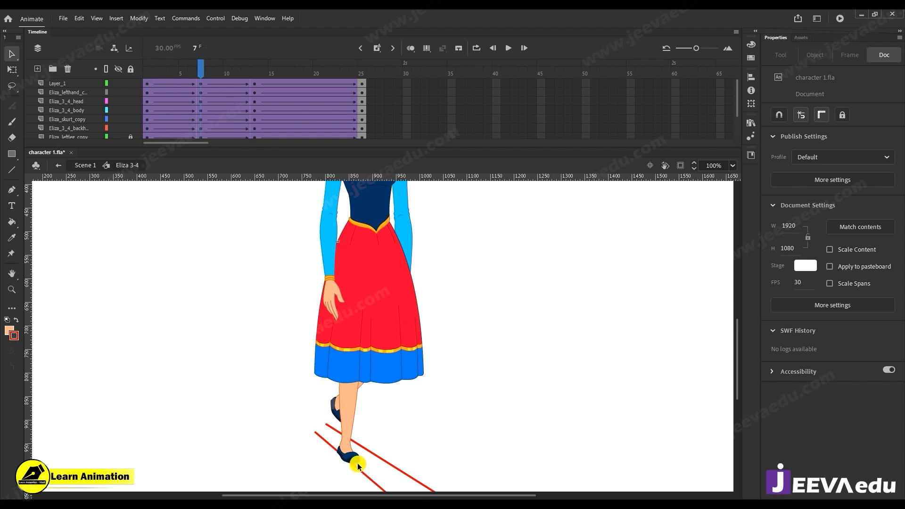
Go to frame 1 and examine up close how the feet sit on the red guide lines.
{"action": "key", "text": "z"}
{"action": "left_click_drag", "start_coordinate": [409, 394], "coordinate": [387, 358]}
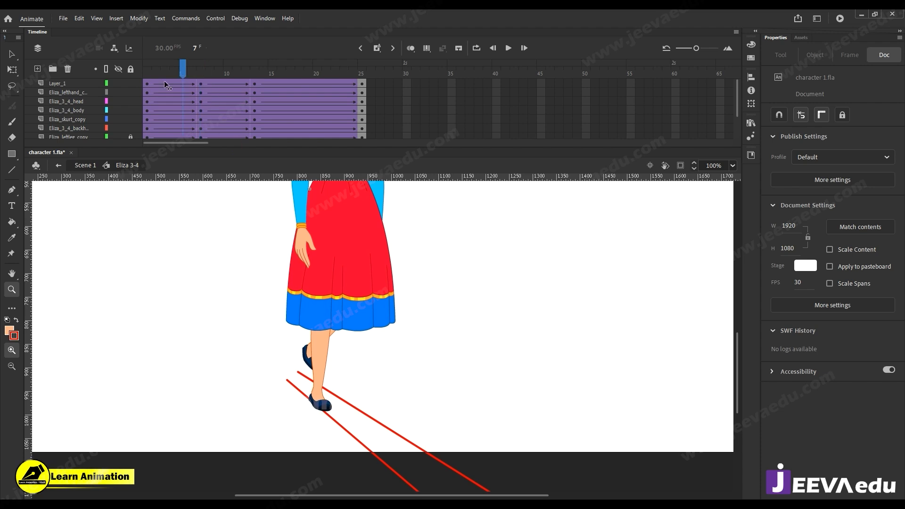
{"action": "left_click_drag", "start_coordinate": [165, 84], "coordinate": [122, 97]}
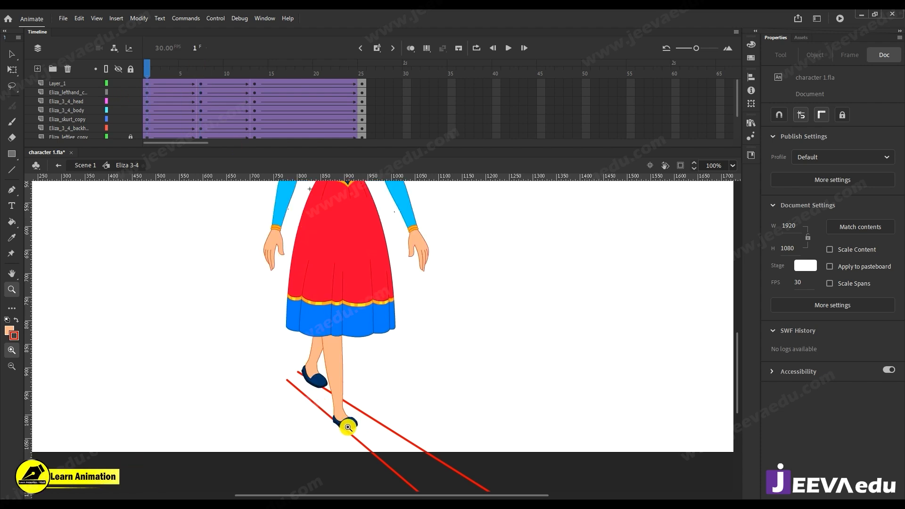
{"action": "left_click", "coordinate": [355, 423]}
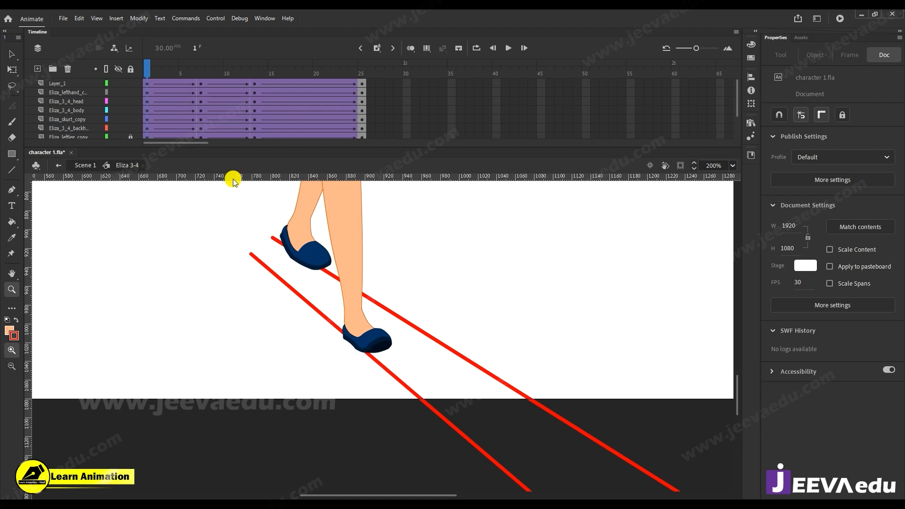
{"action": "key", "text": "v"}
{"action": "double_click", "coordinate": [378, 345]}
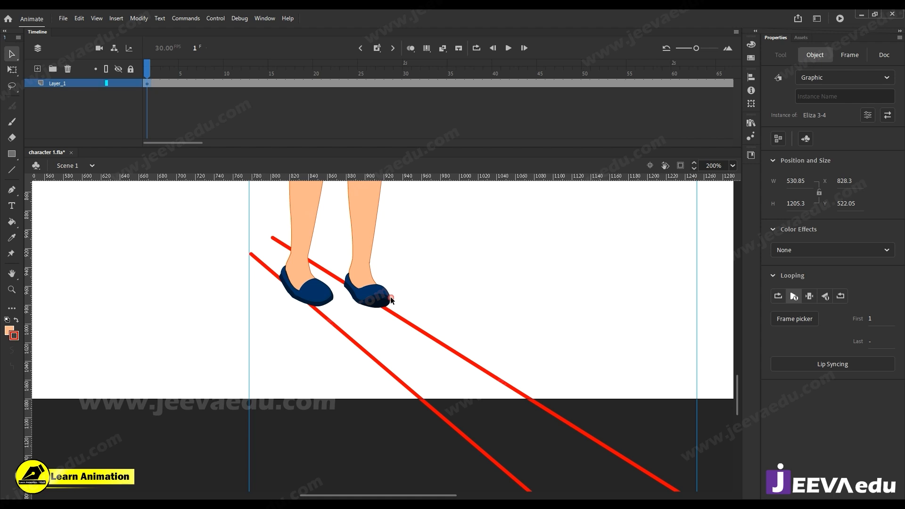
{"action": "left_click", "coordinate": [391, 300]}
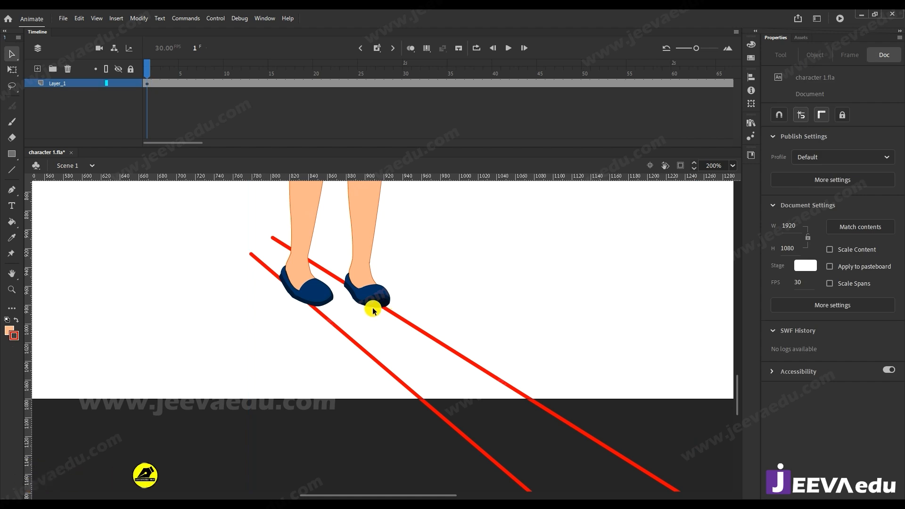
{"action": "double_click", "coordinate": [306, 226]}
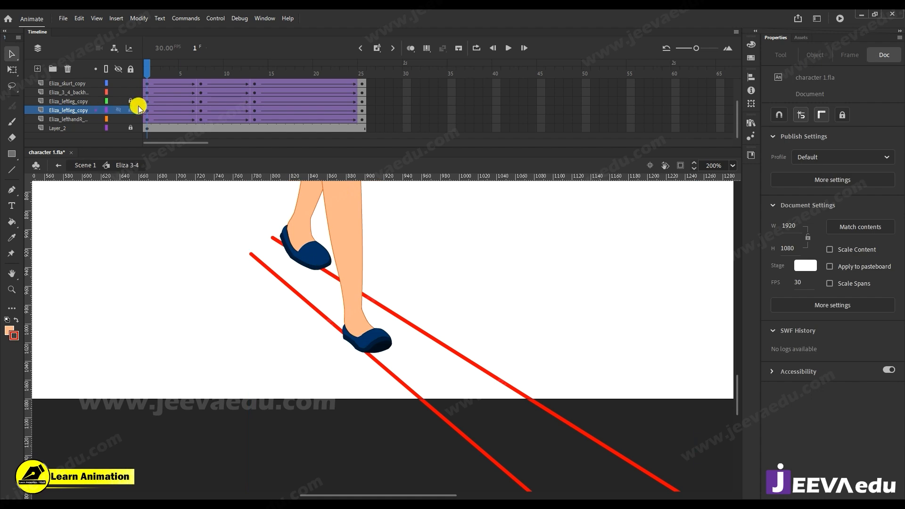
Unlock the front leg's layer, open its nested foot symbol, and set the foot on frame 1 to single-frame looping with First 2.
{"action": "left_click", "coordinate": [357, 358]}
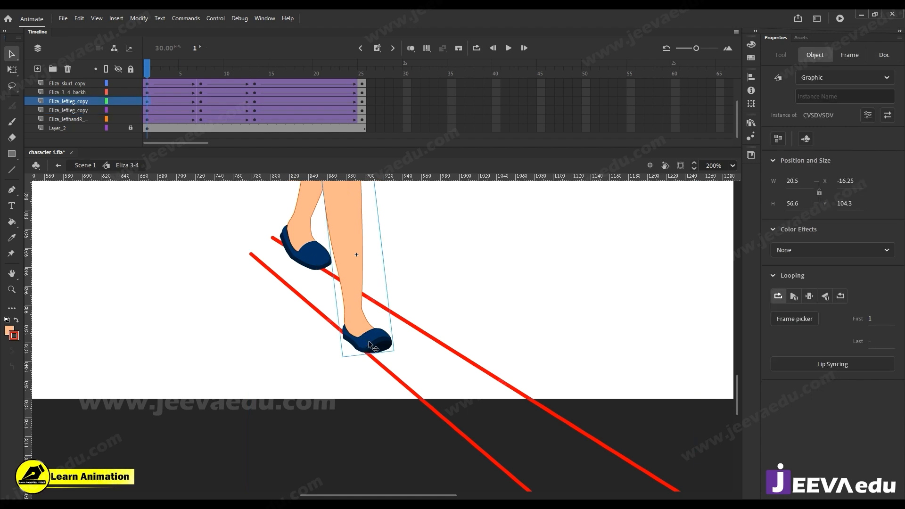
{"action": "double_click", "coordinate": [371, 344]}
{"action": "double_click", "coordinate": [368, 344]}
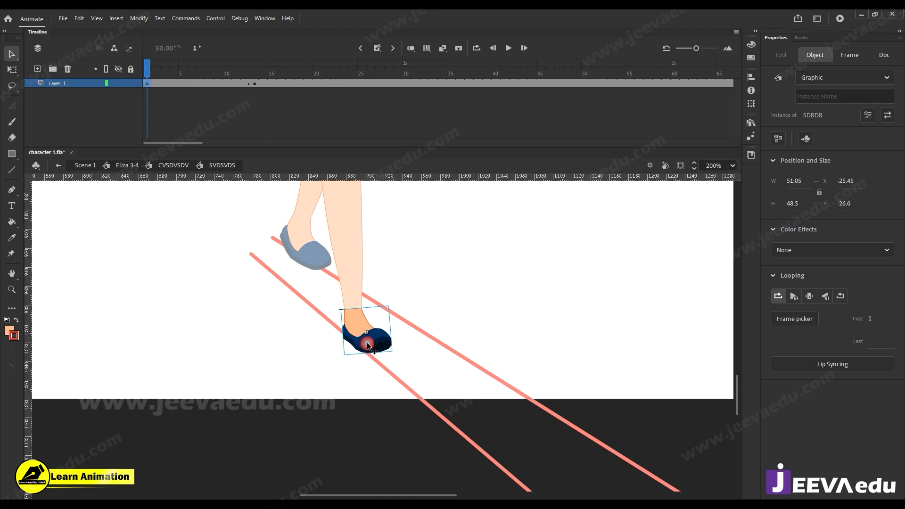
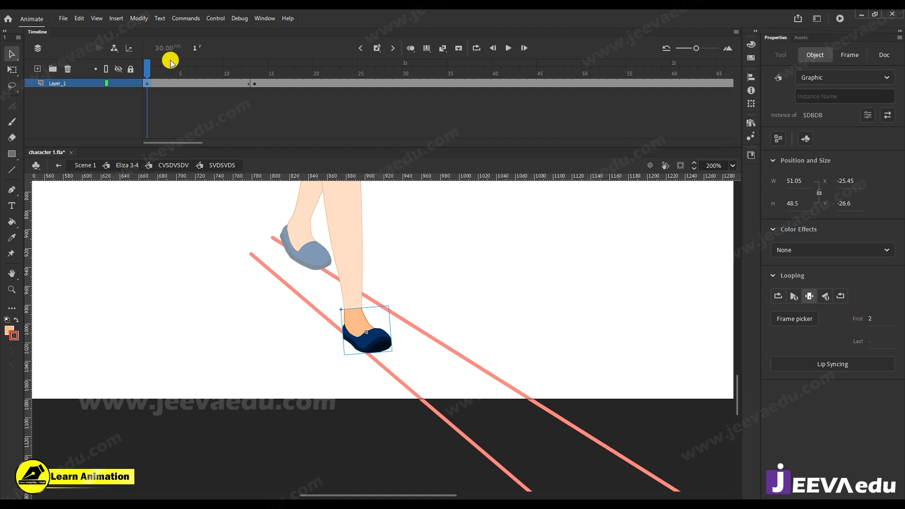
{"action": "left_click", "coordinate": [148, 73]}
{"action": "left_click", "coordinate": [363, 334]}
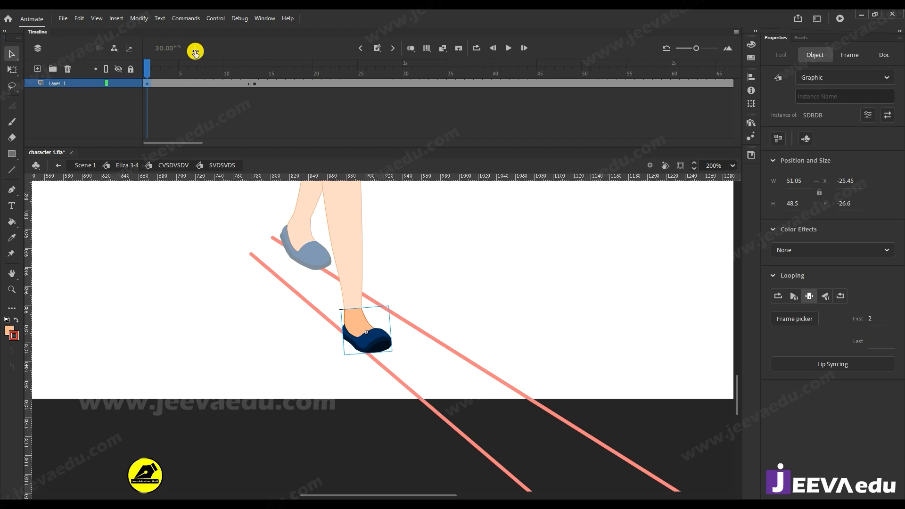
Add a keyframe on frame 2 inside the foot symbol and set the foot instance's First frame to 1.
{"action": "left_click", "coordinate": [156, 71]}
{"action": "left_click", "coordinate": [154, 83]}
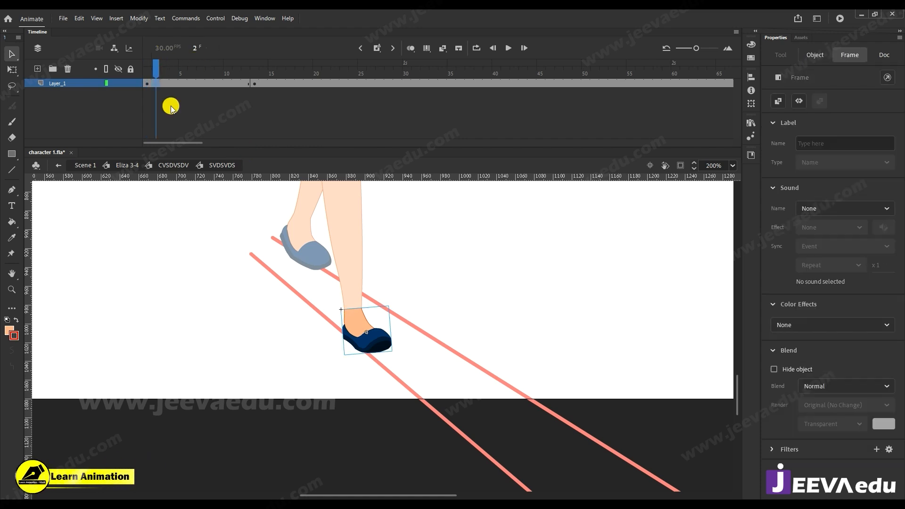
{"action": "left_click", "coordinate": [370, 350]}
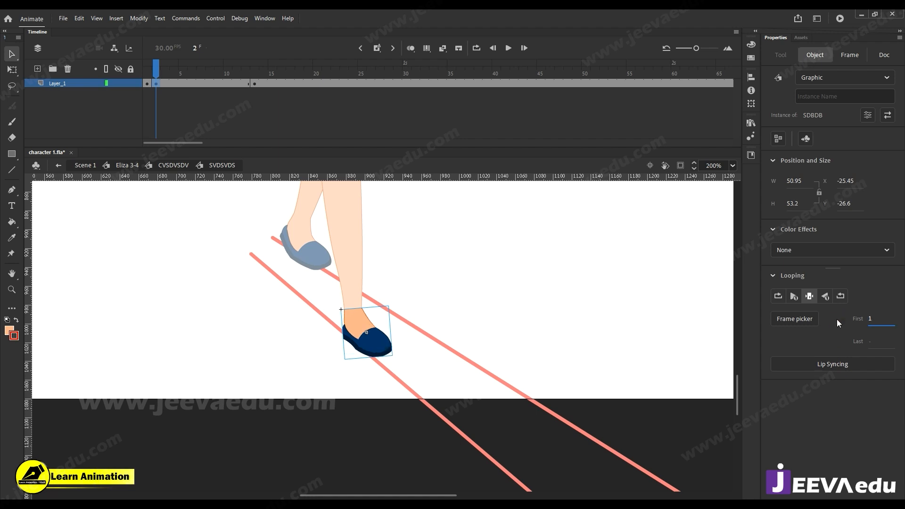
Look over the foot poses in the frame picker, close it, and return to the Eliza 3-4 symbol.
{"action": "left_click", "coordinate": [795, 319]}
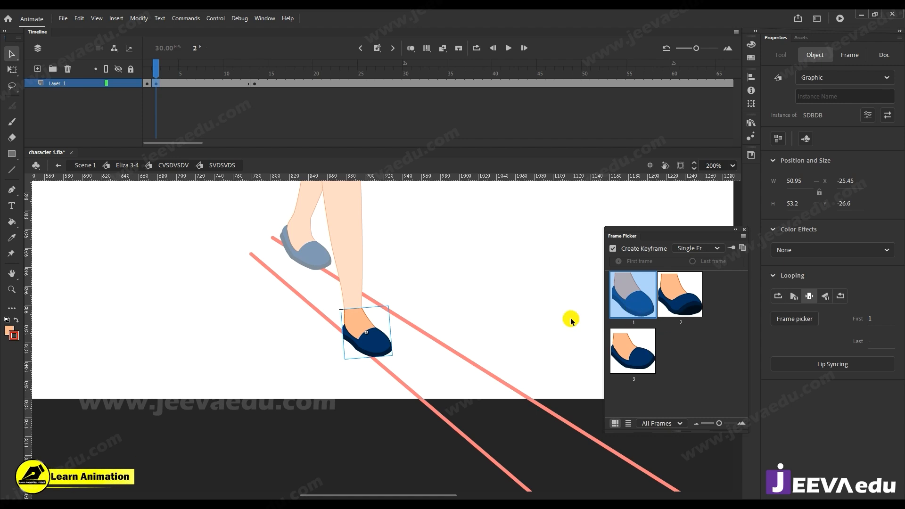
{"action": "left_click", "coordinate": [746, 231]}
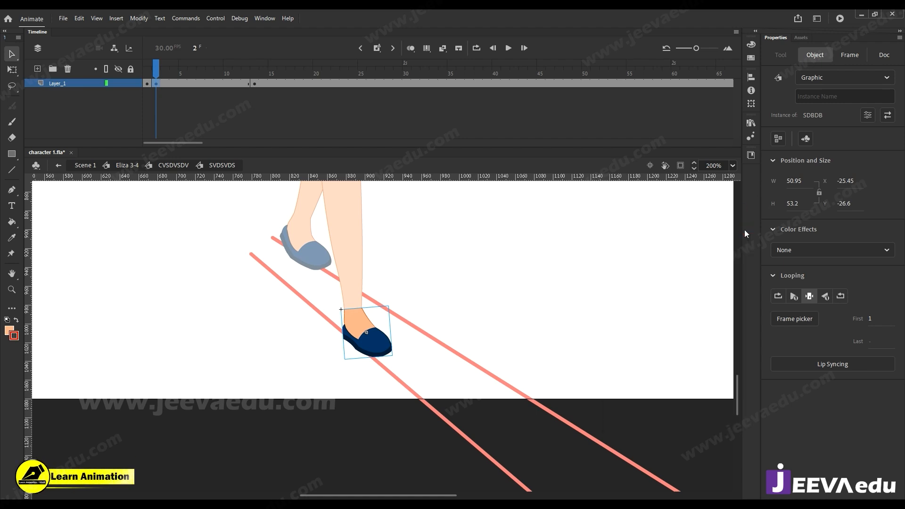
{"action": "left_click", "coordinate": [111, 166]}
Examine the front foot up close on the red guide line while scrubbing the opening frames.
{"action": "mouse_move", "coordinate": [148, 75]}
{"action": "left_mouse_down"}
{"action": "mouse_move", "coordinate": [165, 77]}
{"action": "mouse_move", "coordinate": [141, 83]}
{"action": "mouse_move", "coordinate": [172, 85]}
{"action": "mouse_move", "coordinate": [147, 92]}
{"action": "left_mouse_up"}
{"action": "left_click", "coordinate": [347, 332]}
{"action": "key", "text": "z"}
{"action": "left_click_drag", "start_coordinate": [260, 267], "coordinate": [420, 416]}
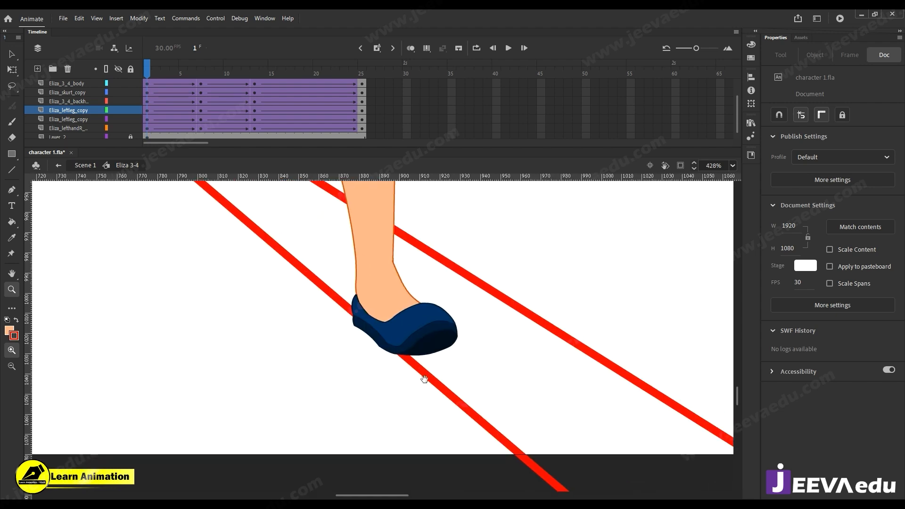
{"action": "left_click_drag", "start_coordinate": [166, 76], "coordinate": [137, 108]}
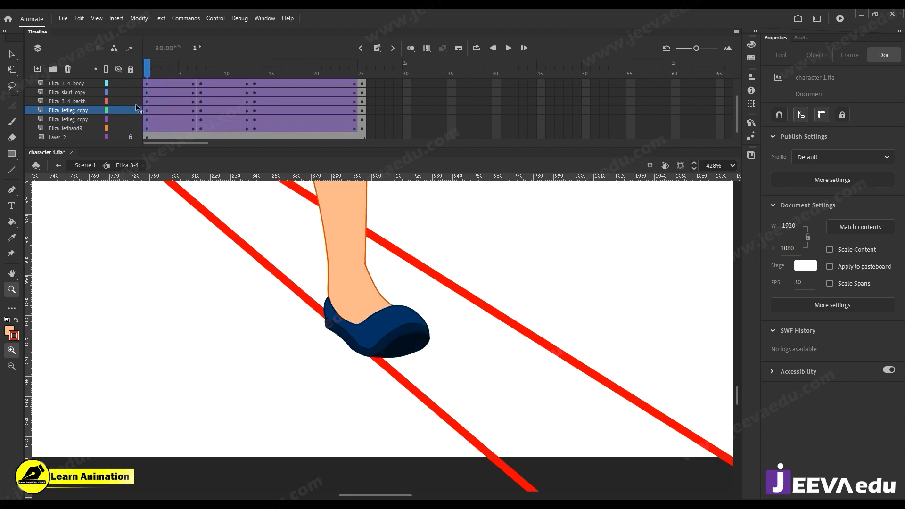
{"action": "left_click", "coordinate": [444, 347], "text": "alt"}
{"action": "left_click", "coordinate": [444, 347], "text": "alt"}
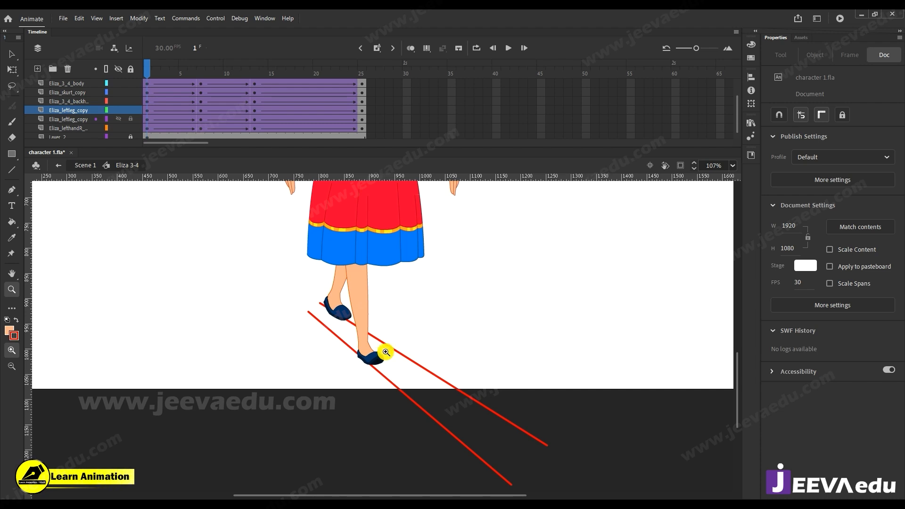
{"action": "left_click_drag", "start_coordinate": [144, 81], "coordinate": [146, 104]}
Open the nested foot symbol, Eliza_foot copy, inside the raised rear leg.
{"action": "left_click", "coordinate": [363, 306]}
{"action": "key", "text": "v"}
{"action": "left_click", "coordinate": [344, 375]}
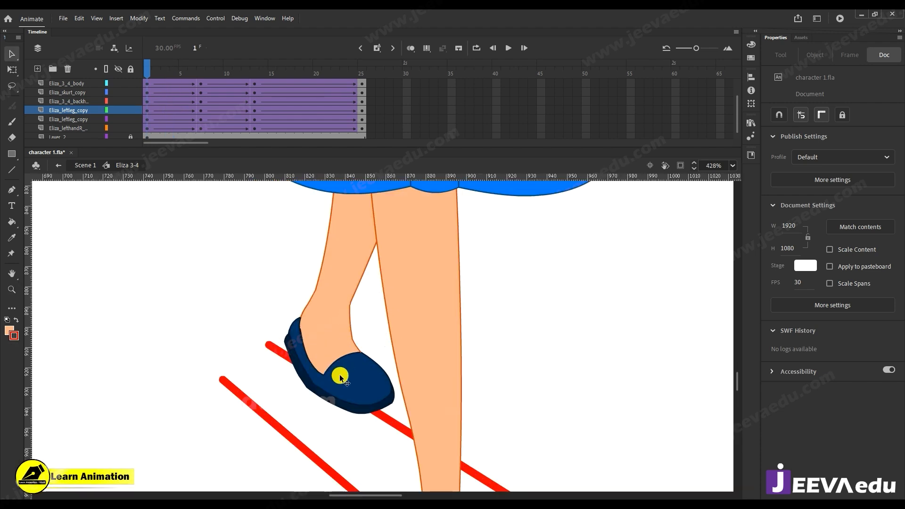
{"action": "double_click", "coordinate": [344, 381]}
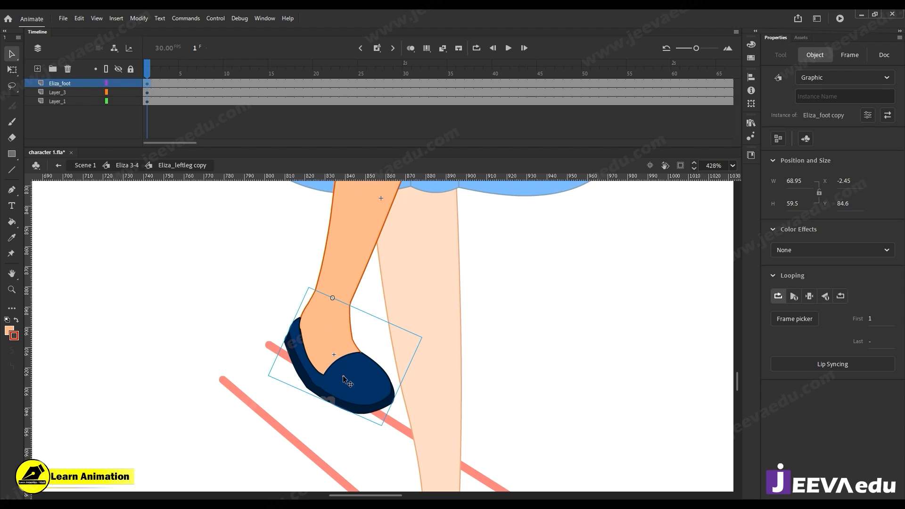
{"action": "double_click", "coordinate": [346, 381]}
Add a keyframe on frame 3 of the foot symbol and pick foot pose 1 for the instance there.
{"action": "left_click", "coordinate": [162, 83]}
{"action": "left_click", "coordinate": [368, 358]}
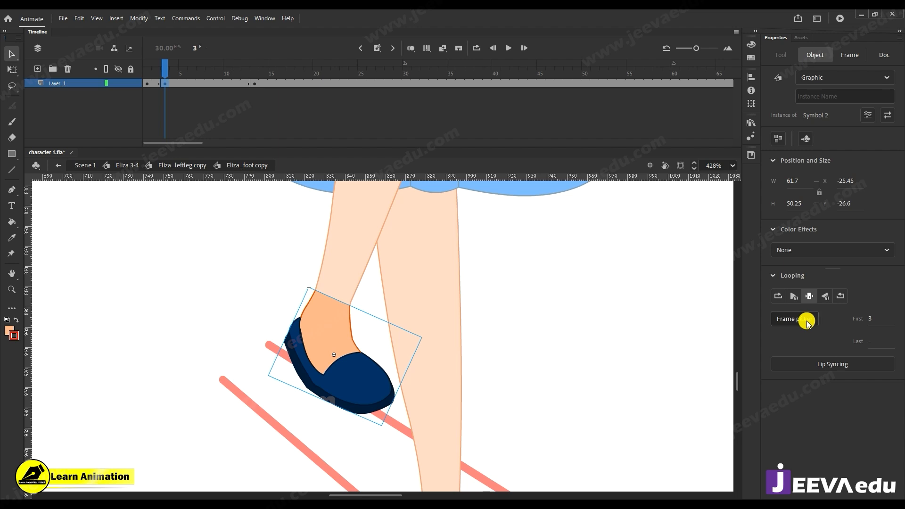
{"action": "left_click", "coordinate": [807, 323]}
{"action": "left_click", "coordinate": [643, 307]}
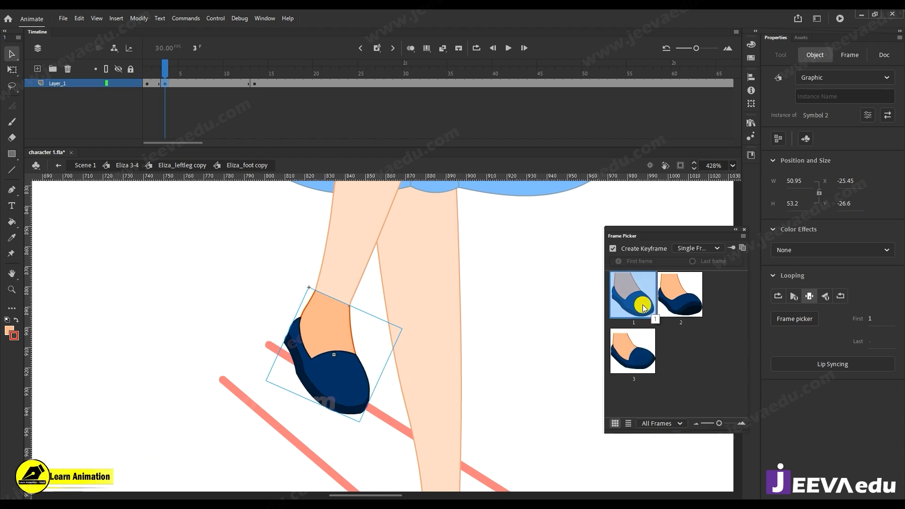
{"action": "left_click", "coordinate": [744, 230]}
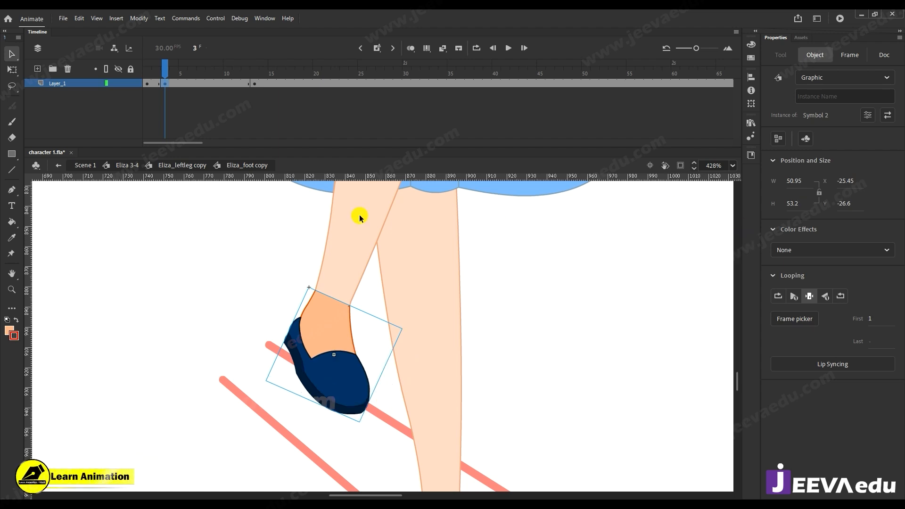
Return to the Eliza 3-4 symbol and scrub from frame 1 to frame 7 to check the foot poses.
{"action": "left_click", "coordinate": [161, 165]}
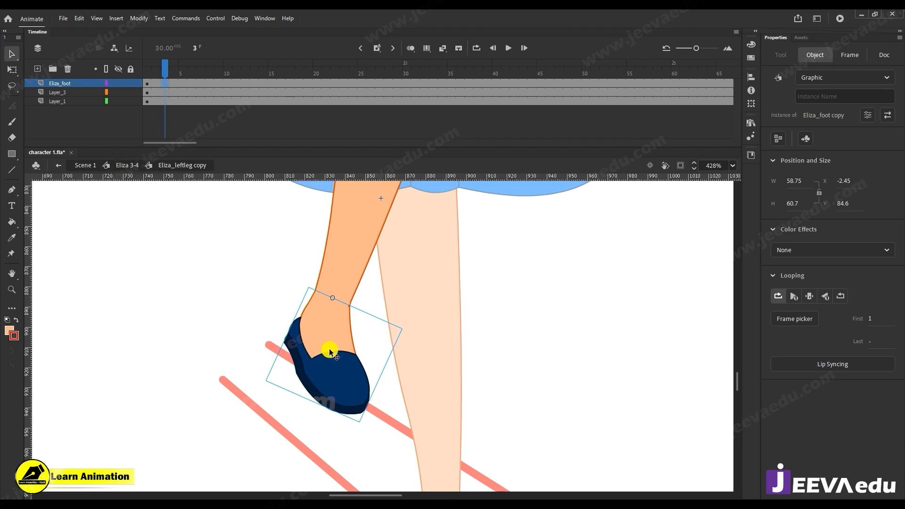
{"action": "left_click", "coordinate": [123, 164]}
{"action": "key", "text": "z"}
{"action": "left_click", "coordinate": [401, 327], "text": "alt"}
{"action": "left_click", "coordinate": [147, 75]}
{"action": "left_click_drag", "start_coordinate": [147, 75], "coordinate": [200, 103]}
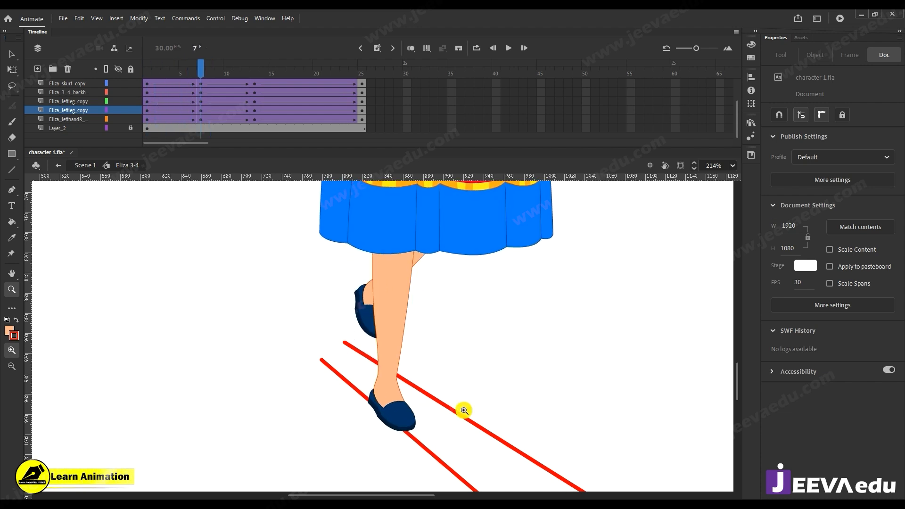
{"action": "left_click", "coordinate": [464, 411], "text": "alt"}
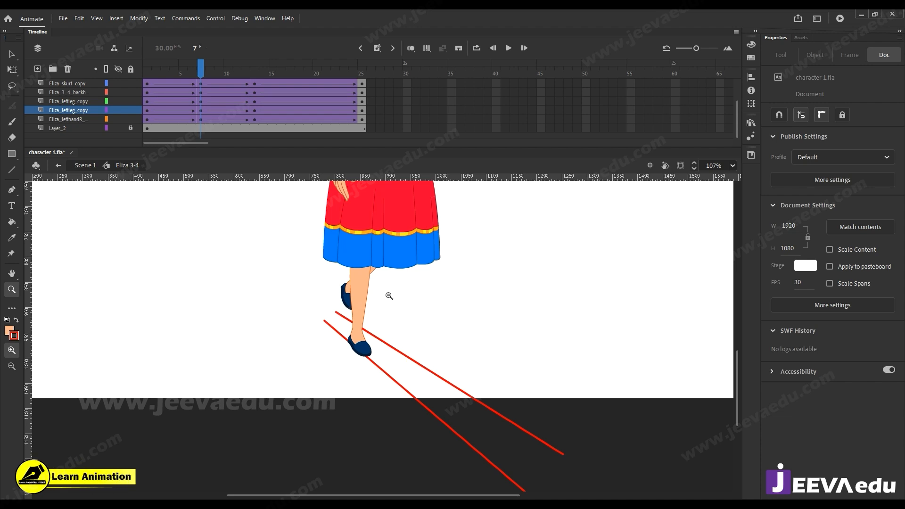
{"action": "left_click", "coordinate": [396, 283], "text": "alt"}
Shorten the skirt on frame 7 by raising its hem to a height of about 95, and scrub the frames to check it.
{"action": "key", "text": "v"}
{"action": "left_click", "coordinate": [394, 307]}
{"action": "key", "text": "q"}
{"action": "left_click_drag", "start_coordinate": [399, 328], "coordinate": [399, 328]}
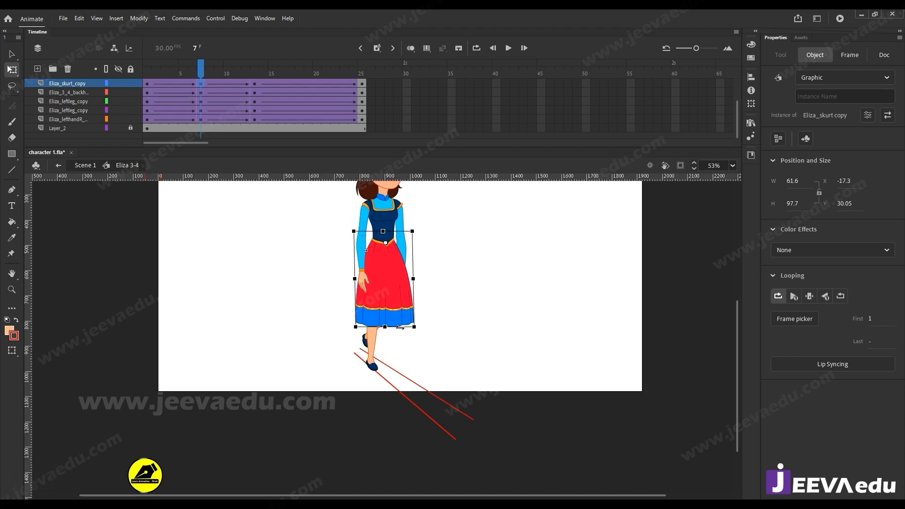
{"action": "left_click_drag", "start_coordinate": [201, 69], "coordinate": [199, 104]}
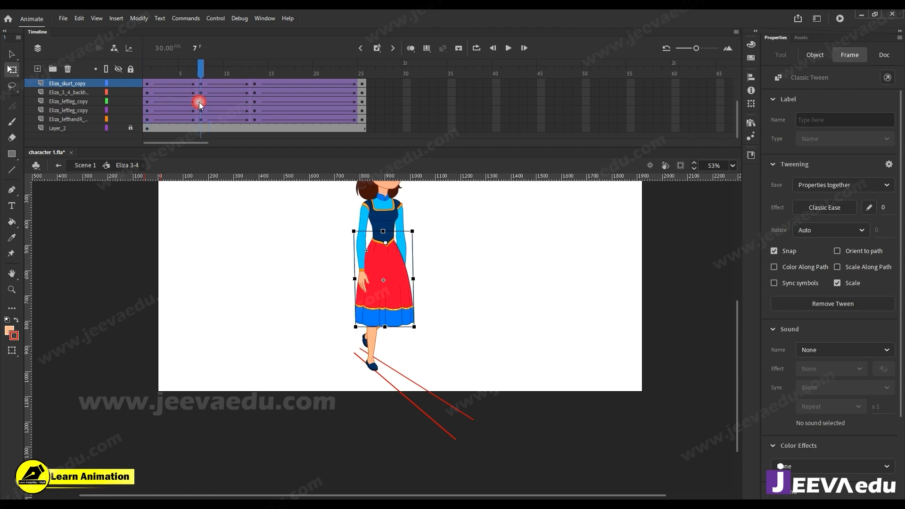
{"action": "left_click", "coordinate": [389, 326]}
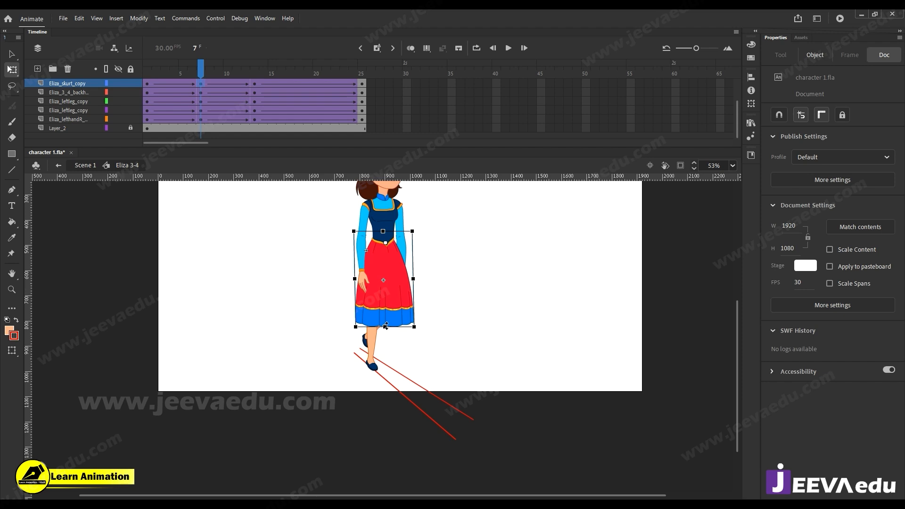
{"action": "left_click", "coordinate": [386, 326]}
{"action": "left_click_drag", "start_coordinate": [388, 324], "coordinate": [387, 323]}
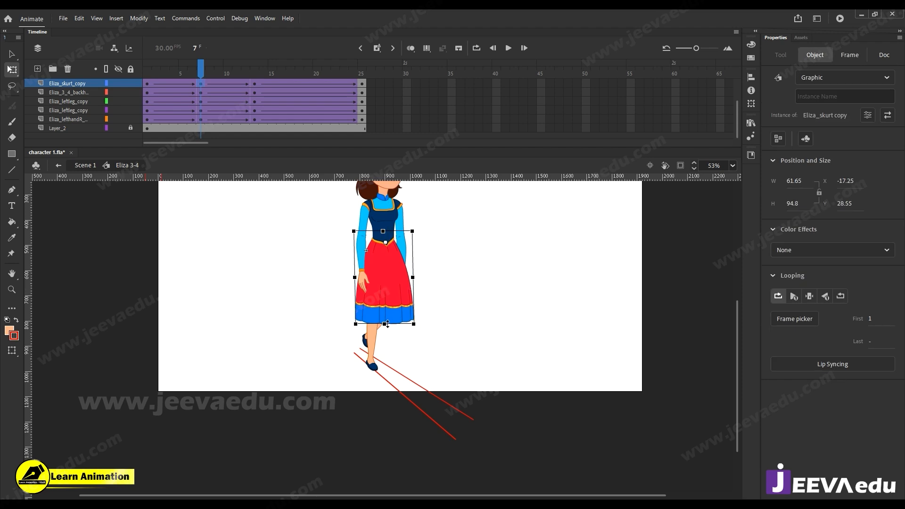
{"action": "left_click", "coordinate": [147, 83]}
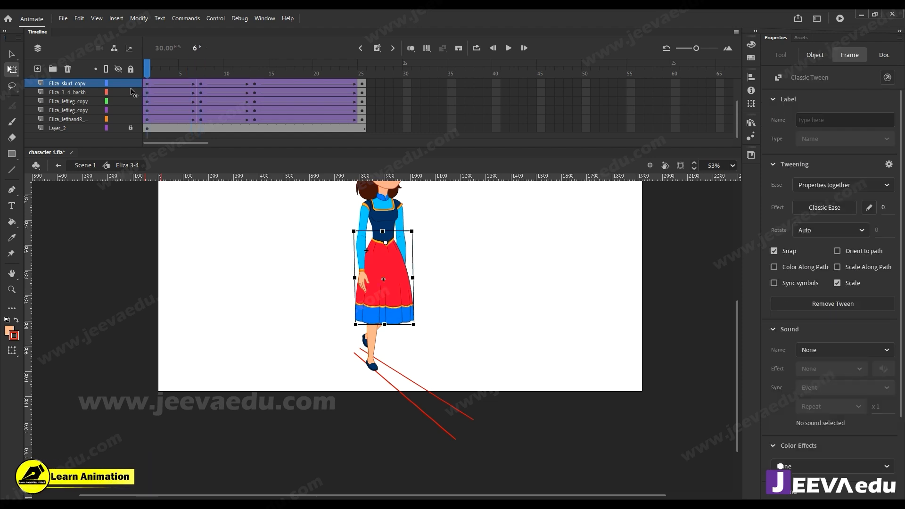
{"action": "left_click_drag", "start_coordinate": [140, 94], "coordinate": [197, 118]}
Try skewing the skirt's hem slightly forward on frame 7 and scrub to compare the swing.
{"action": "key", "text": "z"}
{"action": "left_click", "coordinate": [422, 325]}
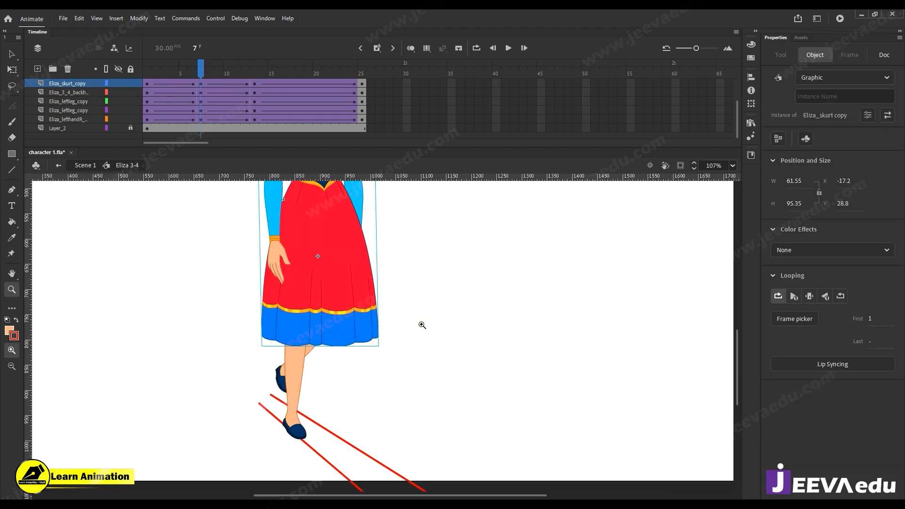
{"action": "key", "text": "q"}
{"action": "left_click_drag", "start_coordinate": [336, 347], "coordinate": [339, 347]}
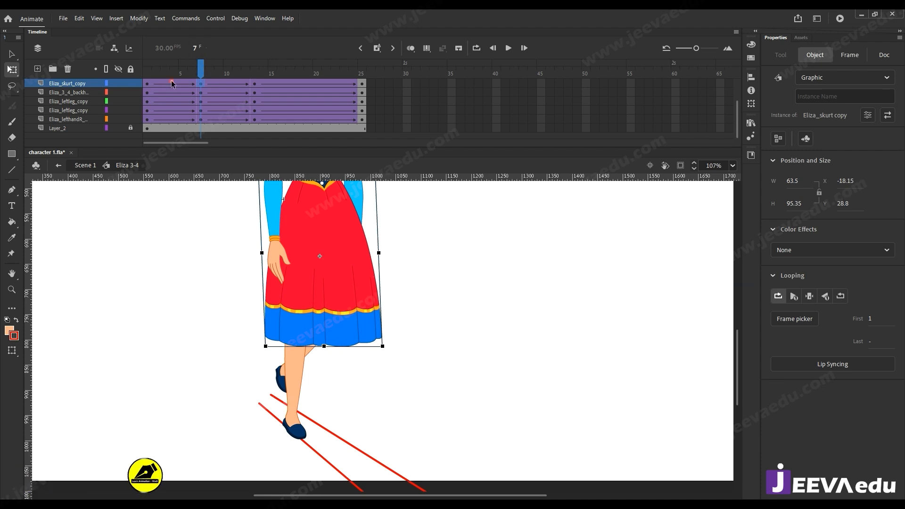
{"action": "mouse_move", "coordinate": [201, 71]}
{"action": "left_mouse_down"}
{"action": "mouse_move", "coordinate": [162, 82]}
{"action": "mouse_move", "coordinate": [201, 85]}
{"action": "left_mouse_up"}
{"action": "left_click", "coordinate": [369, 270]}
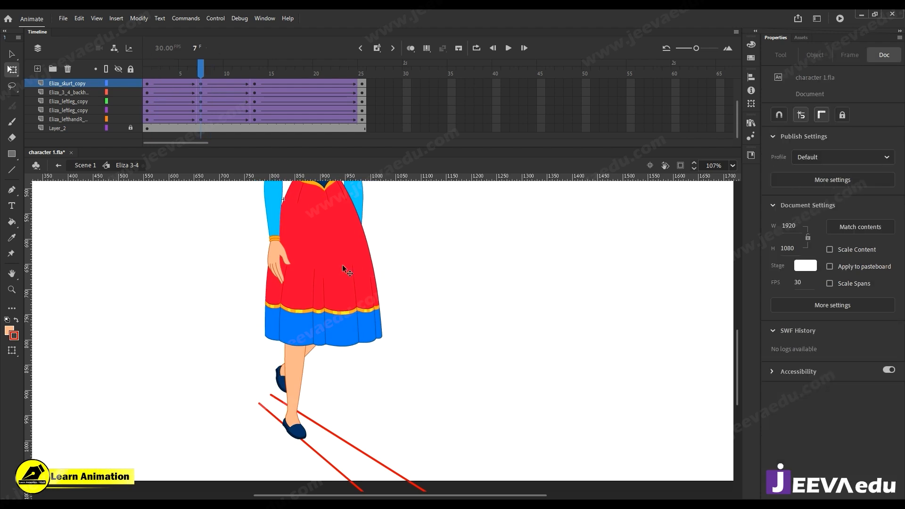
Examine the skirt and the whole figure while scrubbing the frames around frame 7.
{"action": "left_click", "coordinate": [346, 287]}
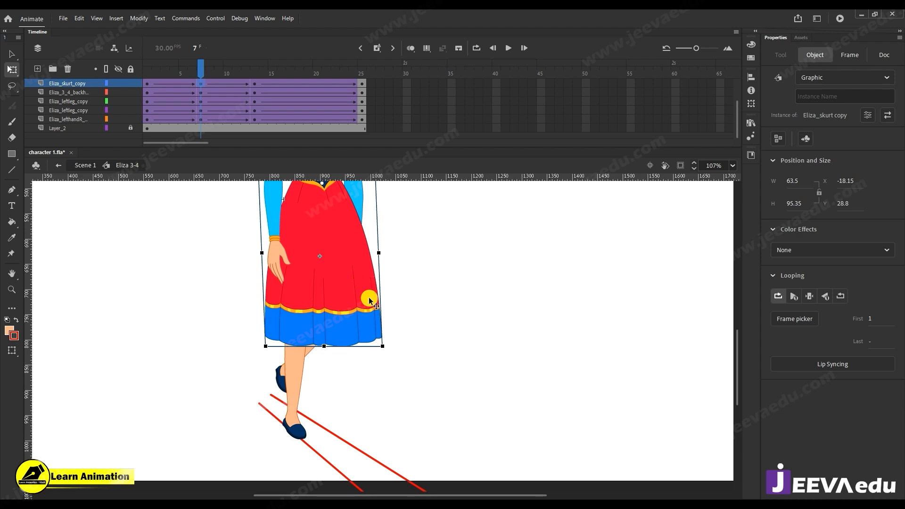
{"action": "key", "text": "z"}
{"action": "left_click", "coordinate": [362, 336]}
{"action": "left_click", "coordinate": [363, 315], "text": "alt"}
{"action": "left_click", "coordinate": [363, 314], "text": "alt"}
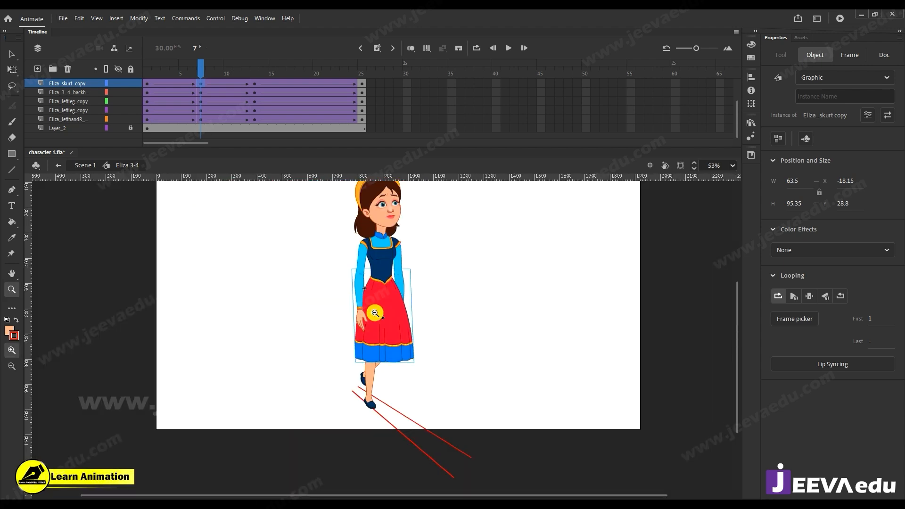
{"action": "left_click_drag", "start_coordinate": [431, 335], "coordinate": [415, 344]}
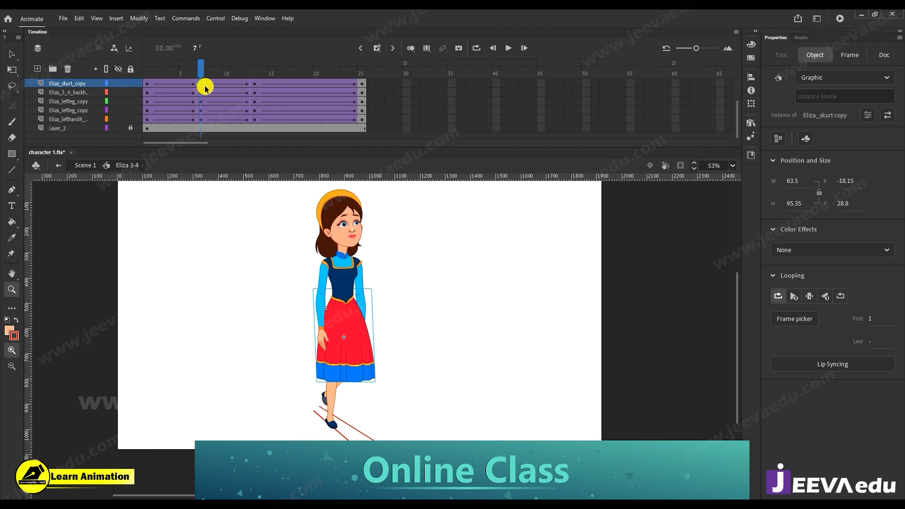
{"action": "left_click", "coordinate": [201, 83]}
{"action": "left_click", "coordinate": [168, 85]}
{"action": "left_click_drag", "start_coordinate": [168, 84], "coordinate": [206, 86]}
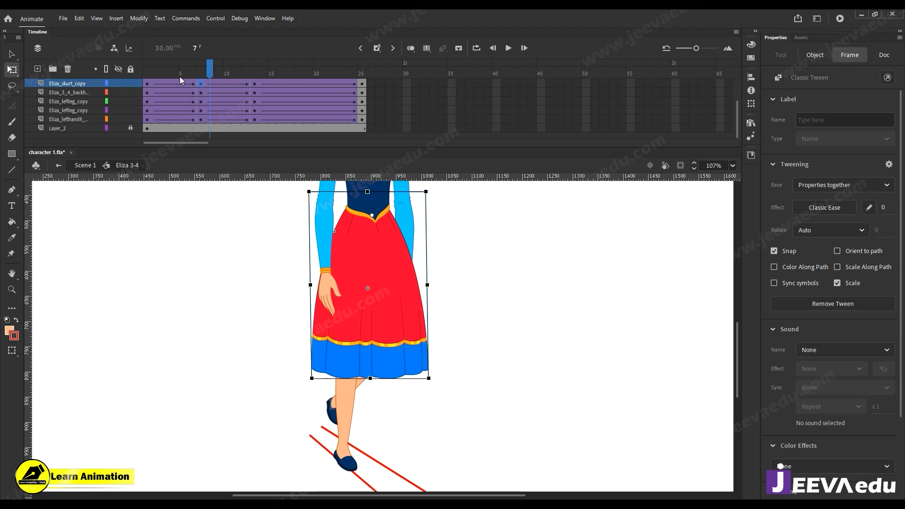
{"action": "left_click_drag", "start_coordinate": [179, 77], "coordinate": [201, 99]}
{"action": "left_click", "coordinate": [343, 287]}
{"action": "key", "text": "z"}
{"action": "left_click", "coordinate": [343, 288], "text": "alt"}
{"action": "left_click_drag", "start_coordinate": [447, 322], "coordinate": [388, 319]}
Insert keyframes on frame 19 across all of the character's layers.
{"action": "scroll", "coordinate": [311, 122], "scroll_direction": "up", "scroll_amount": 1}
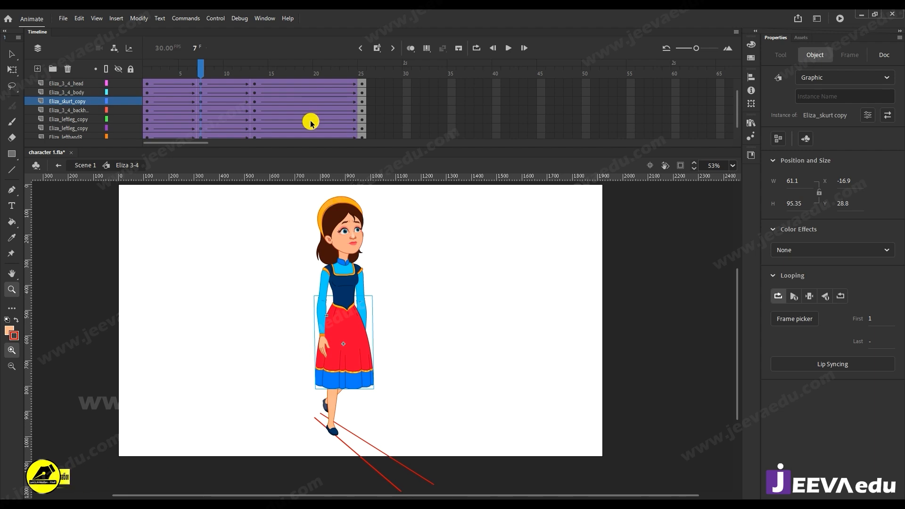
{"action": "scroll", "coordinate": [311, 123], "scroll_direction": "up", "scroll_amount": 1}
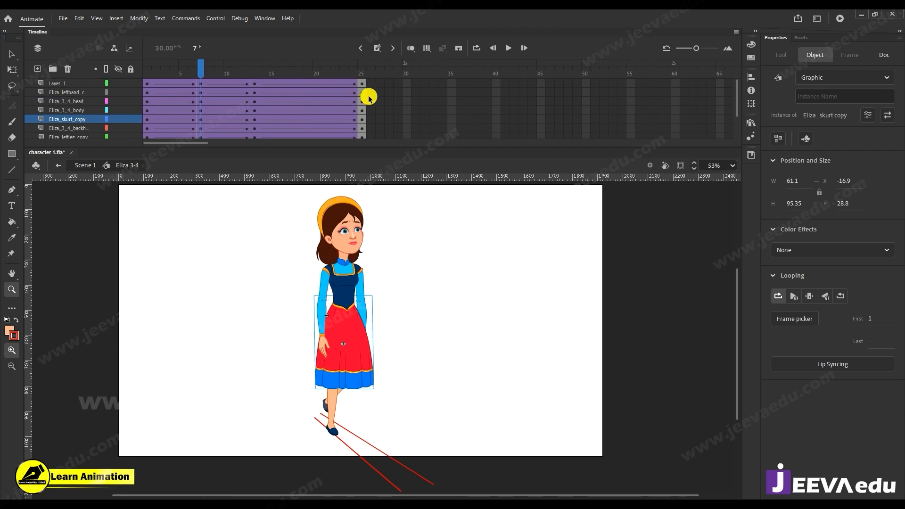
{"action": "left_click", "coordinate": [310, 79]}
{"action": "scroll", "coordinate": [310, 125], "scroll_direction": "down", "scroll_amount": 2}
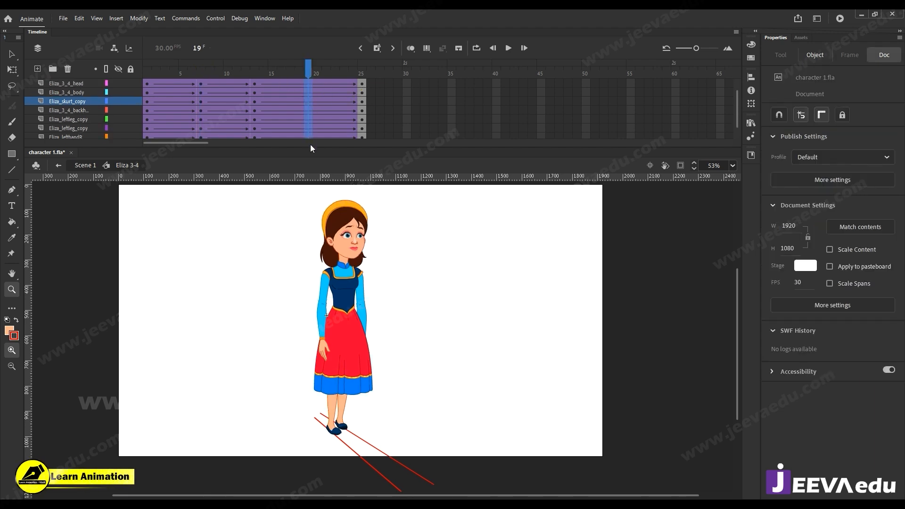
{"action": "left_click", "coordinate": [308, 119]}
{"action": "scroll", "coordinate": [309, 95], "scroll_direction": "up", "scroll_amount": 2}
{"action": "left_click_drag", "start_coordinate": [309, 70], "coordinate": [305, 110]}
{"action": "left_click", "coordinate": [359, 389]}
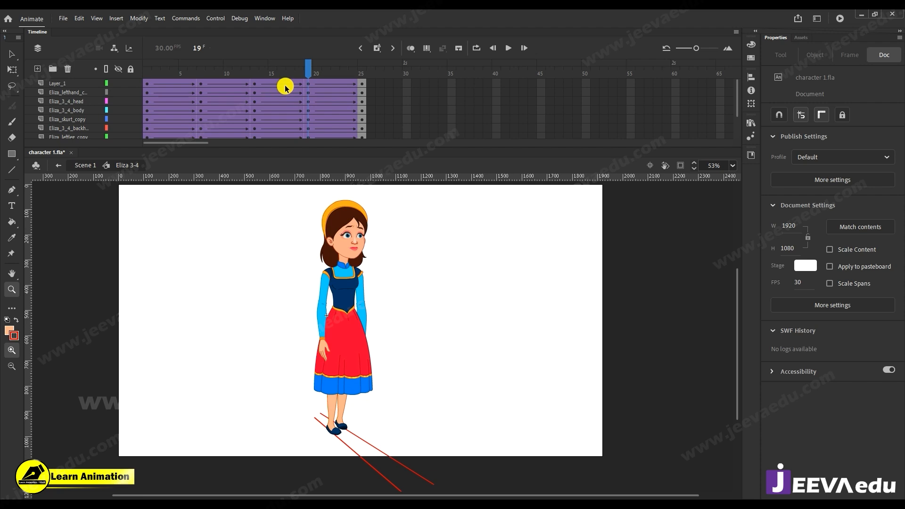
Go to frame 13, identify the forward leg resting on the guide line, and lock its layer.
{"action": "left_click_drag", "start_coordinate": [304, 73], "coordinate": [256, 100]}
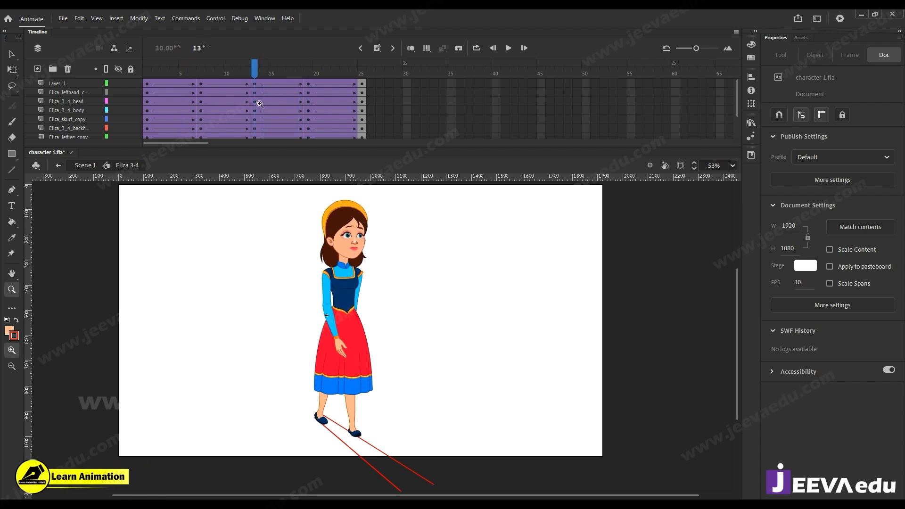
{"action": "key", "text": "v"}
{"action": "left_click", "coordinate": [351, 433]}
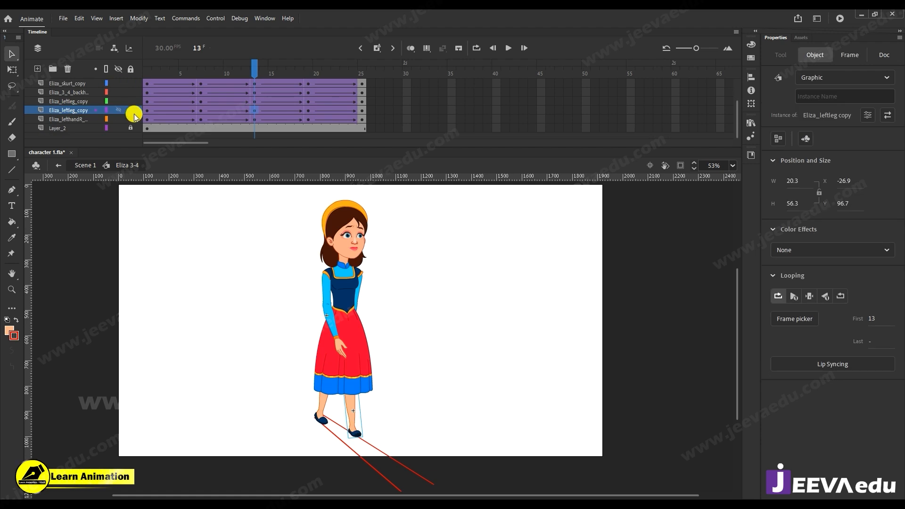
{"action": "left_click", "coordinate": [130, 110]}
On frame 19, select the whole character except the locked leg and nudge it up five steps.
{"action": "left_click_drag", "start_coordinate": [254, 66], "coordinate": [308, 66]}
{"action": "left_click_drag", "start_coordinate": [288, 208], "coordinate": [399, 434]}
{"action": "key", "text": "Up"}
{"action": "key", "text": "Up"}
{"action": "key", "text": "Up"}
{"action": "key", "text": "Up"}
{"action": "key", "text": "Up"}
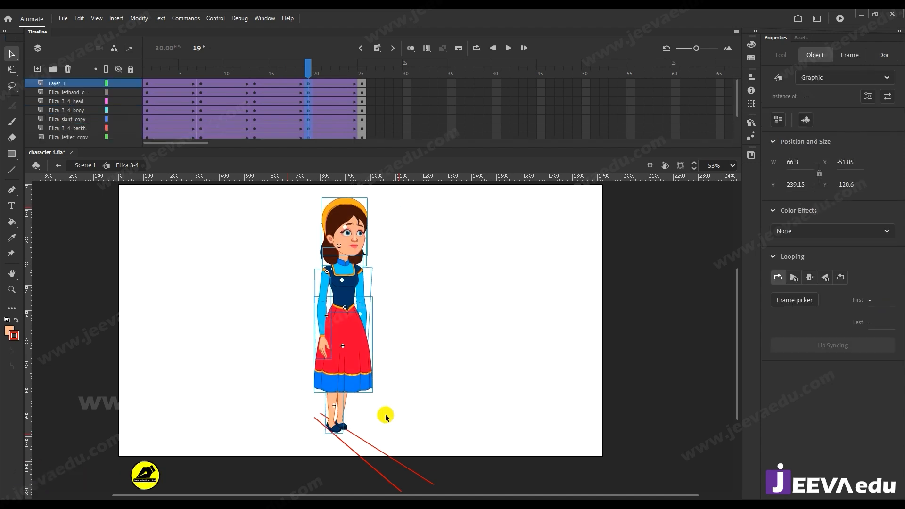
Go to frame 7 and place a horizontal ruler guide at the top of the character's head.
{"action": "left_click_drag", "start_coordinate": [281, 76], "coordinate": [202, 86]}
{"action": "left_click", "coordinate": [363, 185]}
{"action": "left_click_drag", "start_coordinate": [363, 177], "coordinate": [357, 198]}
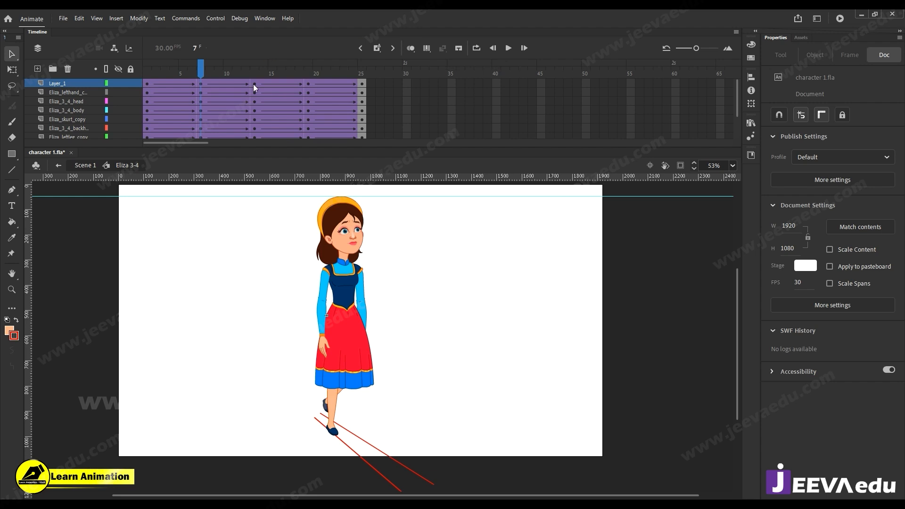
On frame 19, select the head and back hair, move their transformation point to the chin, and tilt them slightly backward.
{"action": "left_click", "coordinate": [311, 92]}
{"action": "left_click", "coordinate": [391, 259]}
{"action": "left_click", "coordinate": [351, 263], "text": "ctrl"}
{"action": "left_click", "coordinate": [372, 303]}
{"action": "left_click", "coordinate": [333, 330], "text": "shift"}
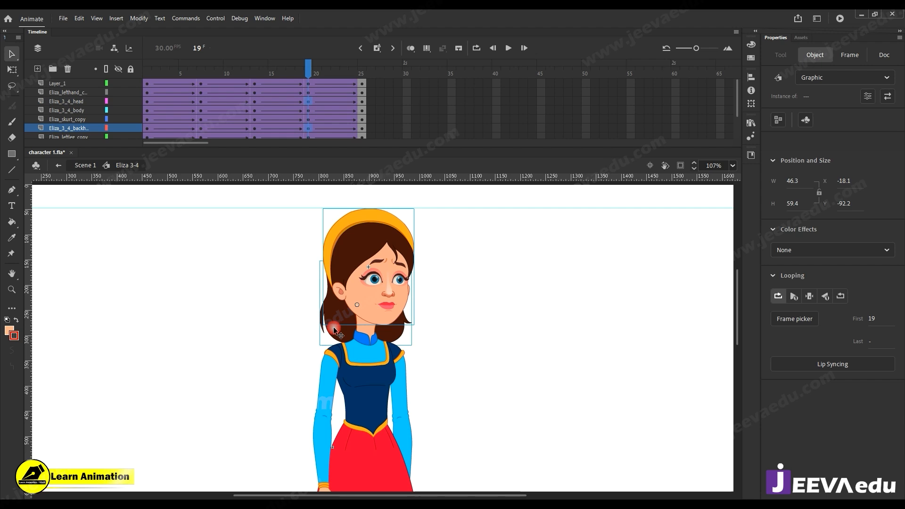
{"action": "key", "text": "q"}
{"action": "left_click_drag", "start_coordinate": [368, 278], "coordinate": [360, 317]}
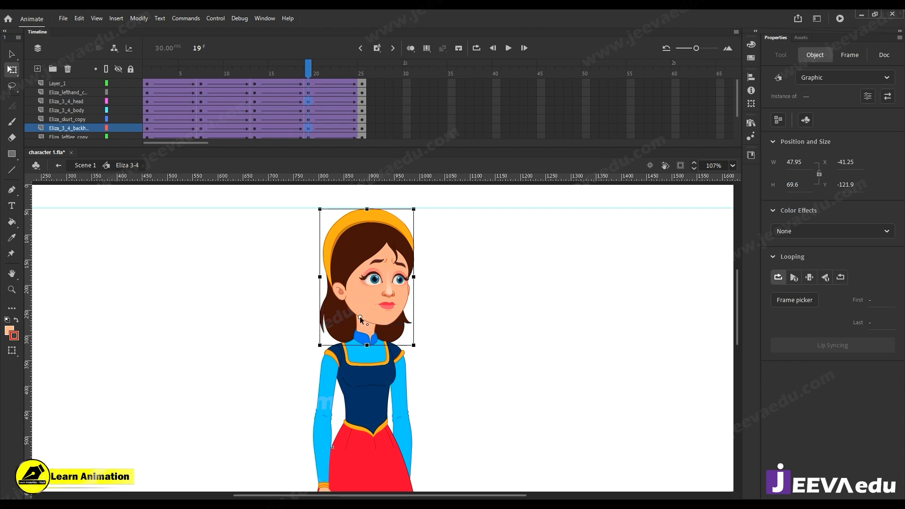
{"action": "left_click_drag", "start_coordinate": [421, 209], "coordinate": [414, 202]}
{"action": "left_click", "coordinate": [444, 289]}
Skew the lower edge of the back hair slightly on frame 19 and preview the neighbouring frames.
{"action": "left_click", "coordinate": [348, 325]}
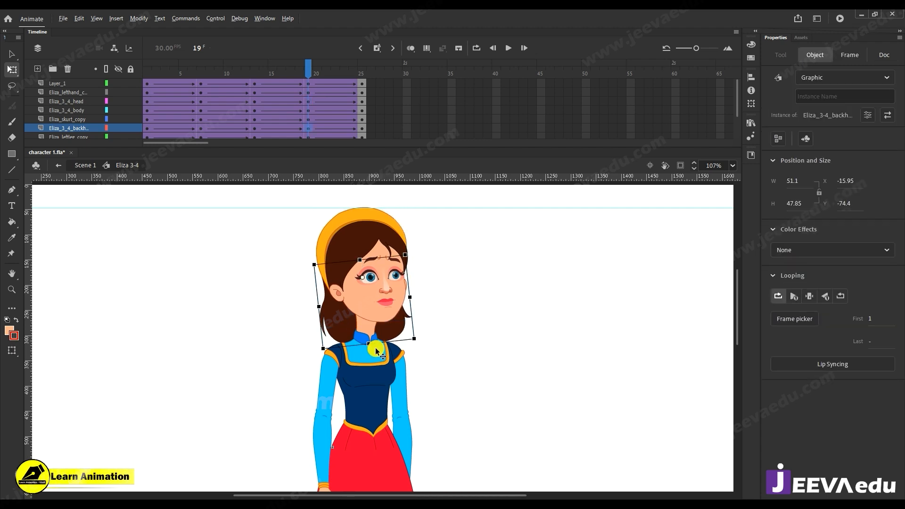
{"action": "left_click_drag", "start_coordinate": [381, 344], "coordinate": [376, 343]}
{"action": "left_click_drag", "start_coordinate": [304, 74], "coordinate": [308, 93]}
Select the head and back hair together on frame 19 and tilt them a little further backward around the chin.
{"action": "left_click", "coordinate": [380, 304]}
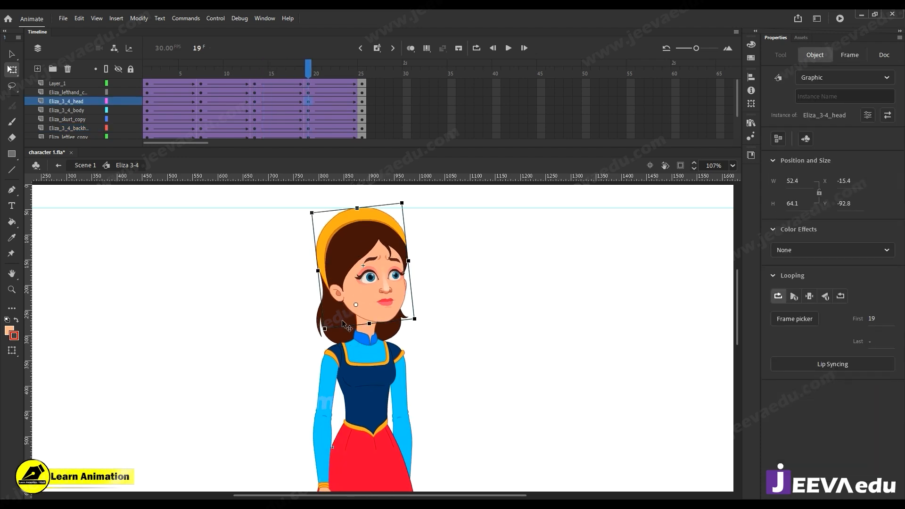
{"action": "left_click", "coordinate": [346, 326], "text": "shift"}
{"action": "left_click_drag", "start_coordinate": [358, 312], "coordinate": [357, 314]}
{"action": "left_click_drag", "start_coordinate": [423, 202], "coordinate": [420, 197]}
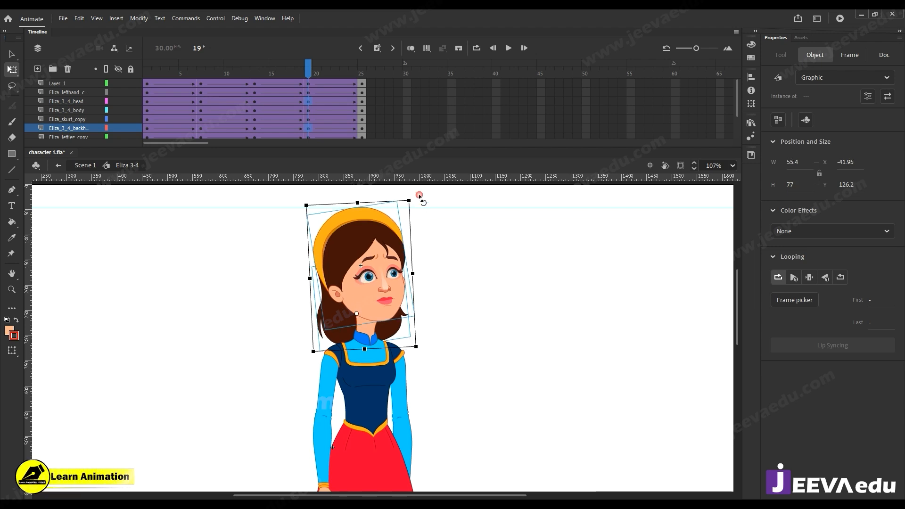
On frame 7, tilt the head and back hair backward around the chin, and compare the pose with frame 19.
{"action": "left_click", "coordinate": [196, 85]}
{"action": "left_click", "coordinate": [369, 308]}
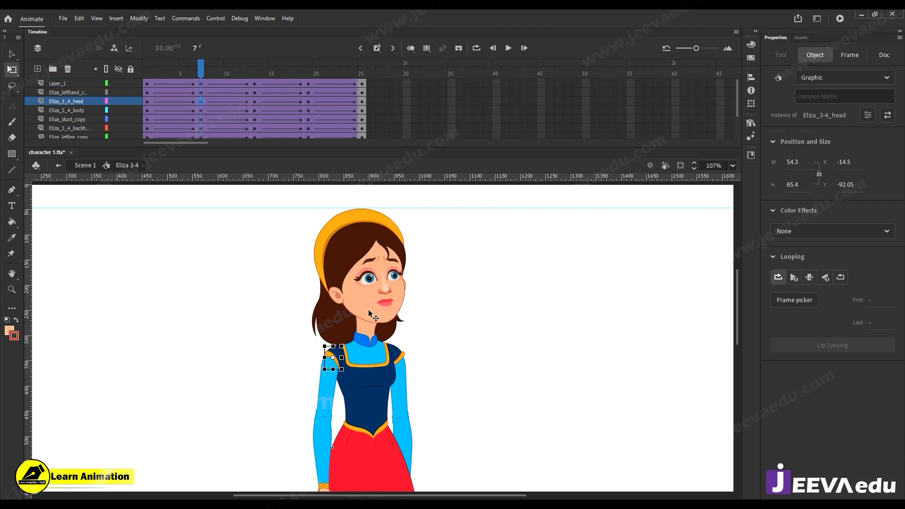
{"action": "left_click", "coordinate": [332, 322]}
{"action": "left_click_drag", "start_coordinate": [361, 276], "coordinate": [362, 311]}
{"action": "left_click_drag", "start_coordinate": [421, 202], "coordinate": [408, 200]}
{"action": "left_click", "coordinate": [308, 83]}
{"action": "left_click", "coordinate": [202, 83]}
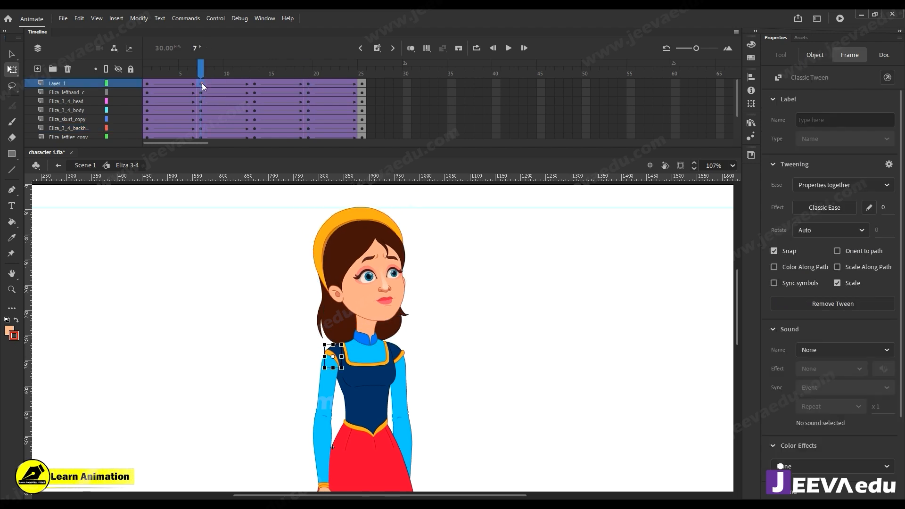
Return to frame 19 and tilt the head and back hair slightly more backward.
{"action": "left_click", "coordinate": [309, 83]}
{"action": "left_click", "coordinate": [336, 321]}
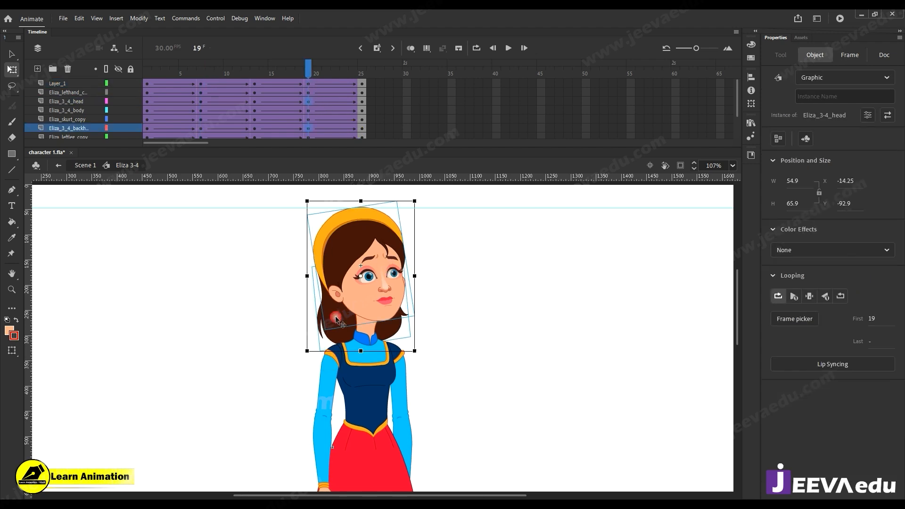
{"action": "left_click", "coordinate": [355, 272], "text": "shift"}
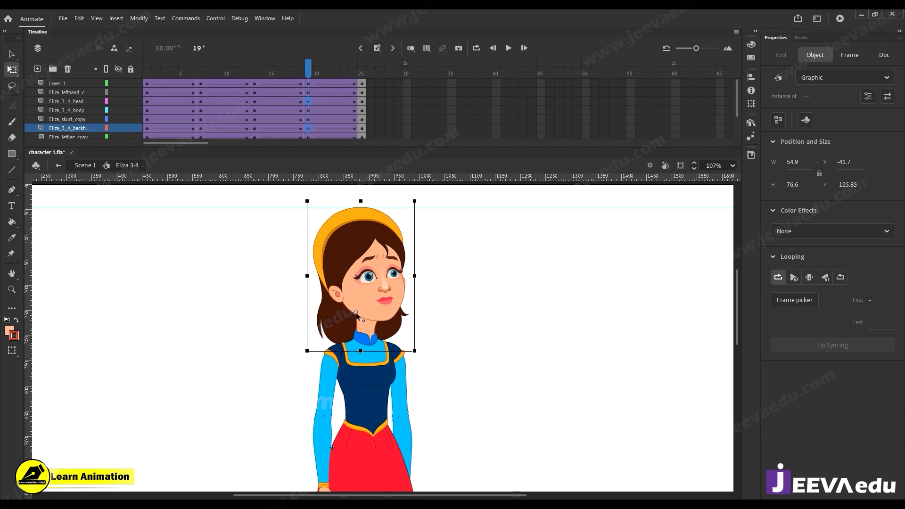
{"action": "left_click_drag", "start_coordinate": [420, 197], "coordinate": [419, 201]}
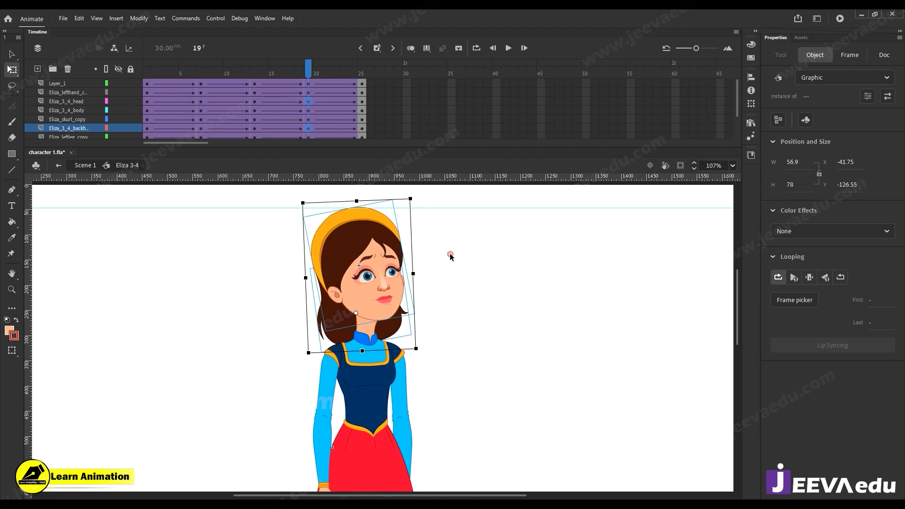
{"action": "left_click", "coordinate": [451, 254]}
Adjust the skew of the back hair under the tilted head on frame 19 and scrub through the motion.
{"action": "left_click", "coordinate": [360, 324]}
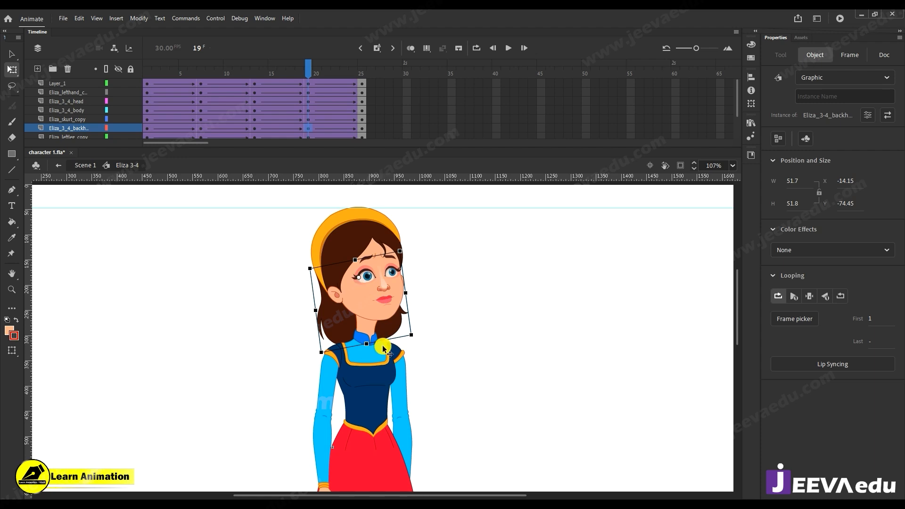
{"action": "left_click_drag", "start_coordinate": [383, 342], "coordinate": [380, 340]}
{"action": "left_click_drag", "start_coordinate": [324, 71], "coordinate": [304, 114]}
On frame 19, rotate the unlocked leg backward, shorten it slightly, and move it under the skirt with its foot raised.
{"action": "key", "text": "z"}
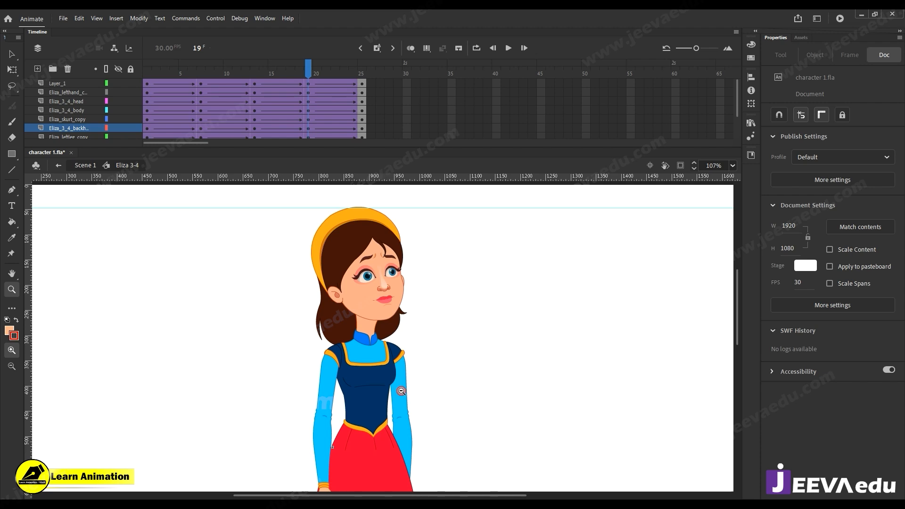
{"action": "left_click", "coordinate": [397, 400], "text": "alt"}
{"action": "left_click", "coordinate": [380, 420]}
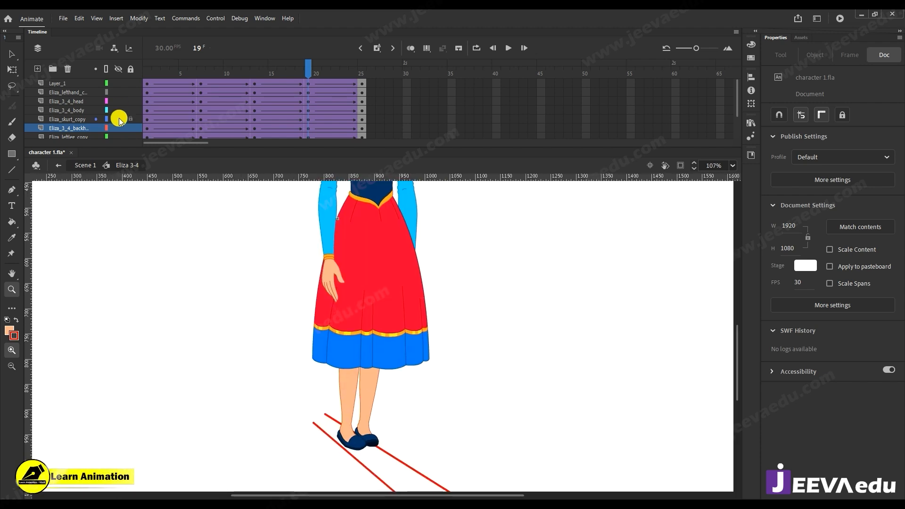
{"action": "left_click_drag", "start_coordinate": [309, 69], "coordinate": [257, 77]}
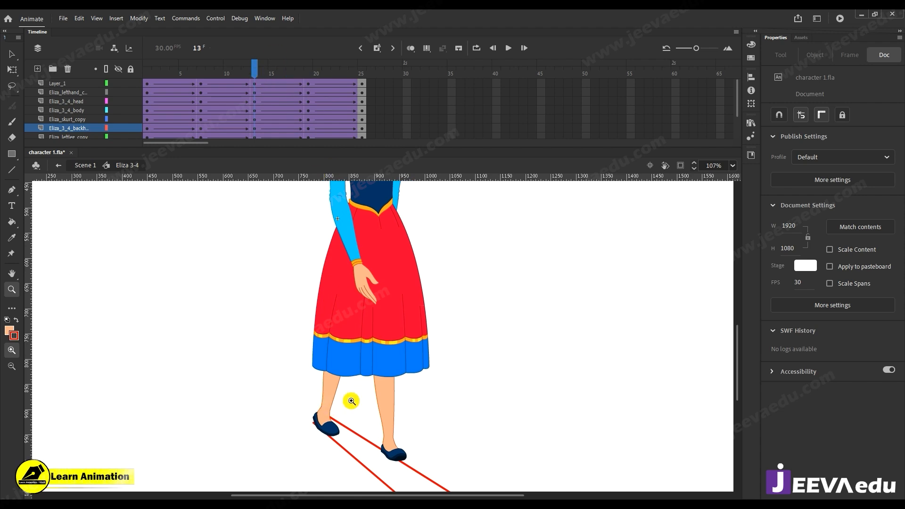
{"action": "left_click_drag", "start_coordinate": [254, 85], "coordinate": [308, 88]}
{"action": "key", "text": "v"}
{"action": "left_click", "coordinate": [349, 422]}
{"action": "key", "text": "q"}
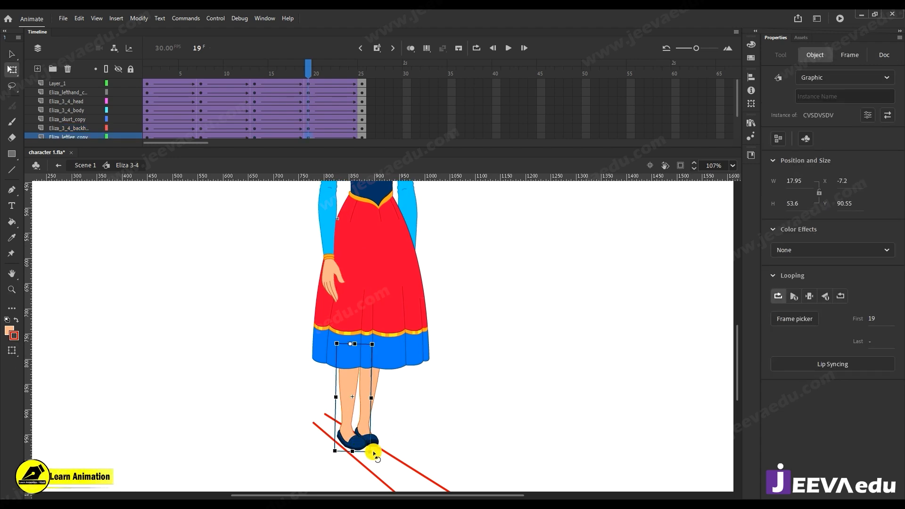
{"action": "left_click_drag", "start_coordinate": [350, 453], "coordinate": [324, 427]}
{"action": "left_click_drag", "start_coordinate": [329, 393], "coordinate": [345, 389]}
{"action": "left_click_drag", "start_coordinate": [316, 427], "coordinate": [320, 424]}
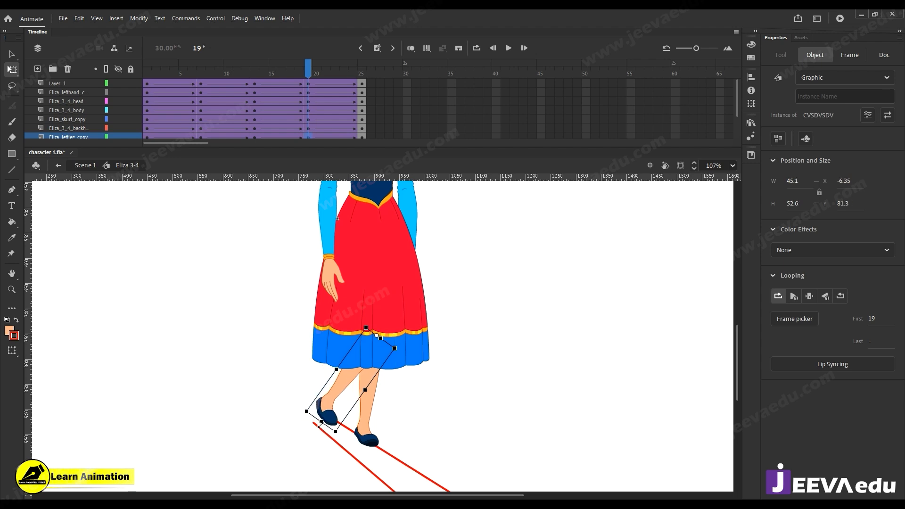
{"action": "left_click_drag", "start_coordinate": [343, 391], "coordinate": [343, 389]}
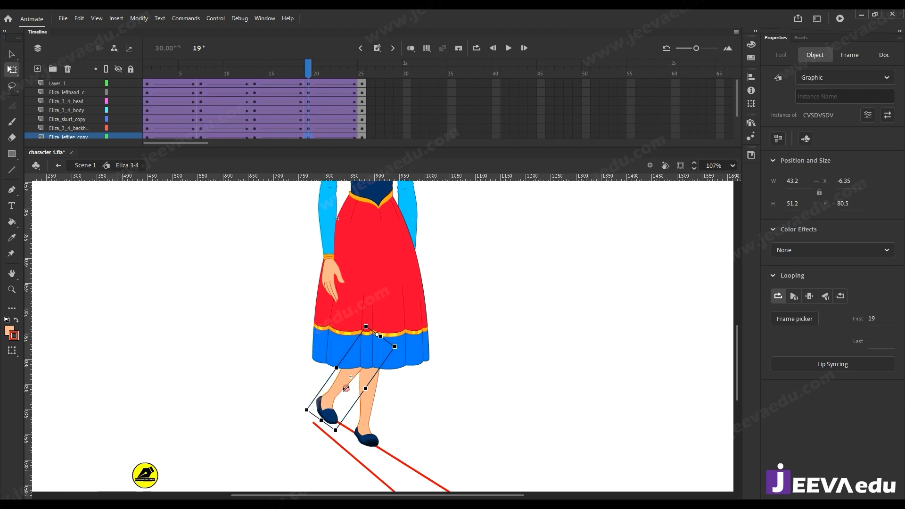
{"action": "mouse_move", "coordinate": [303, 105]}
{"action": "left_mouse_down"}
{"action": "mouse_move", "coordinate": [185, 101]}
{"action": "mouse_move", "coordinate": [306, 99]}
{"action": "left_mouse_up"}
Shorten the raised leg a little more on frame 19, shift it slightly upward, and scrub to check the motion.
{"action": "left_click", "coordinate": [335, 396]}
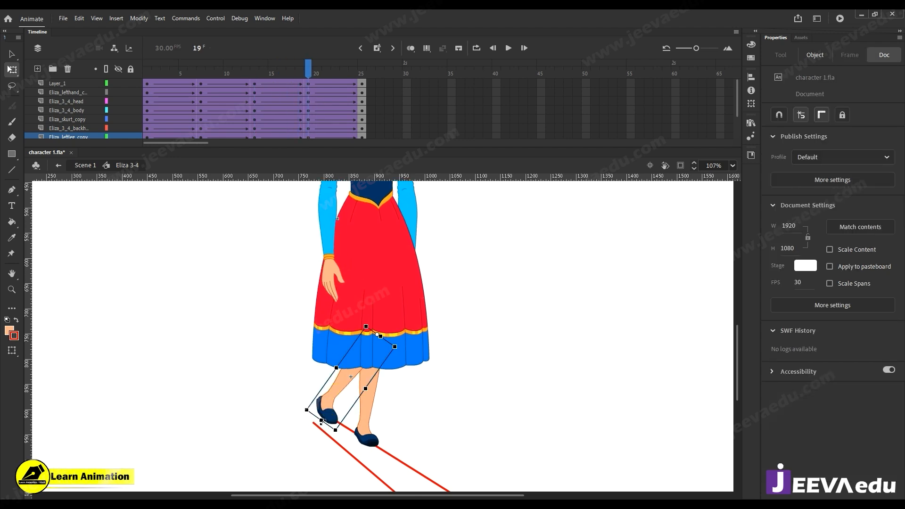
{"action": "left_click_drag", "start_coordinate": [322, 422], "coordinate": [324, 419]}
{"action": "mouse_move", "coordinate": [301, 82]}
{"action": "left_mouse_down"}
{"action": "mouse_move", "coordinate": [257, 78]}
{"action": "mouse_move", "coordinate": [307, 82]}
{"action": "mouse_move", "coordinate": [256, 96]}
{"action": "mouse_move", "coordinate": [306, 87]}
{"action": "left_mouse_up"}
{"action": "left_click", "coordinate": [394, 302]}
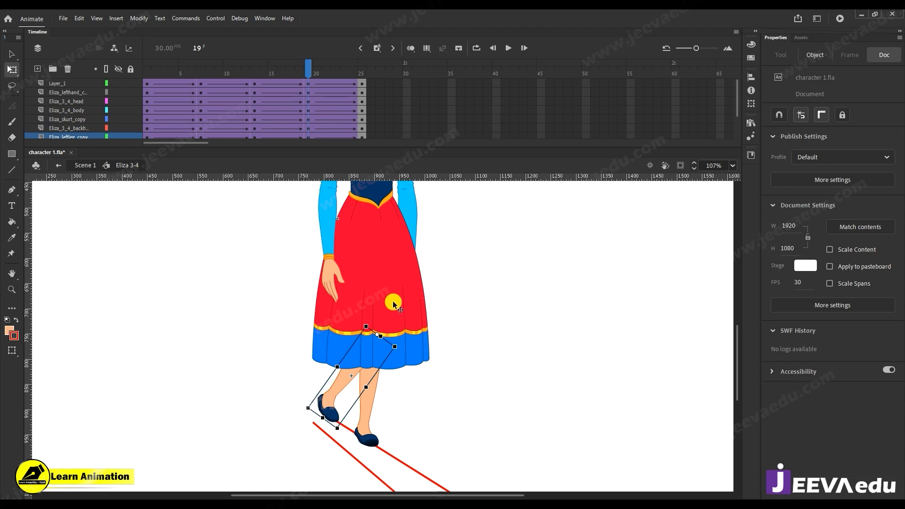
{"action": "left_click", "coordinate": [349, 378]}
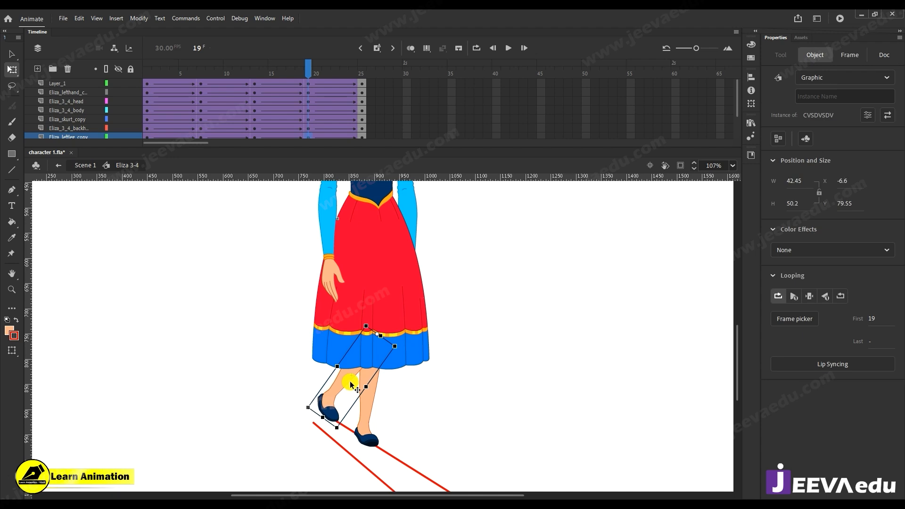
{"action": "left_click_drag", "start_coordinate": [350, 377], "coordinate": [347, 373]}
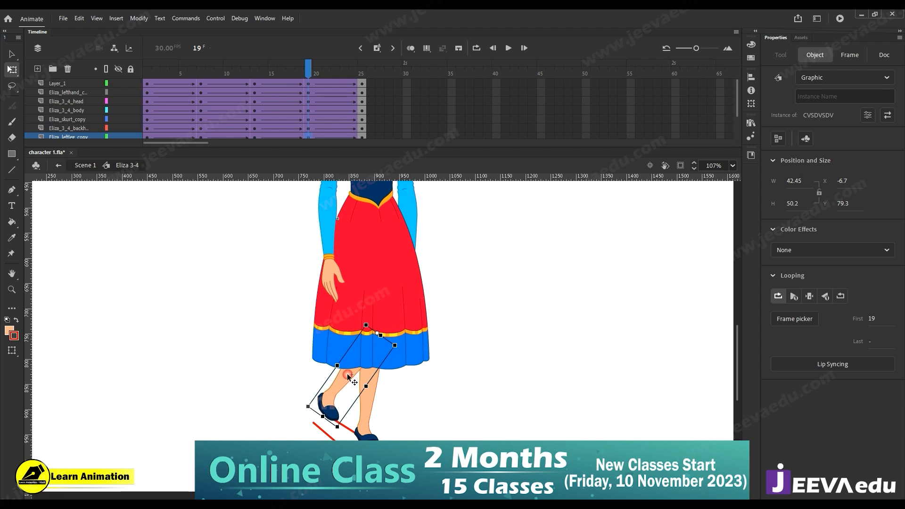
{"action": "mouse_move", "coordinate": [302, 81]}
{"action": "left_mouse_down"}
{"action": "mouse_move", "coordinate": [274, 83]}
{"action": "mouse_move", "coordinate": [309, 93]}
{"action": "left_mouse_up"}
Go to frame 13 and open the trailing leg's symbol, continuing into its nested foot symbol for editing.
{"action": "left_click", "coordinate": [367, 437]}
{"action": "left_click", "coordinate": [365, 415]}
{"action": "key", "text": "z"}
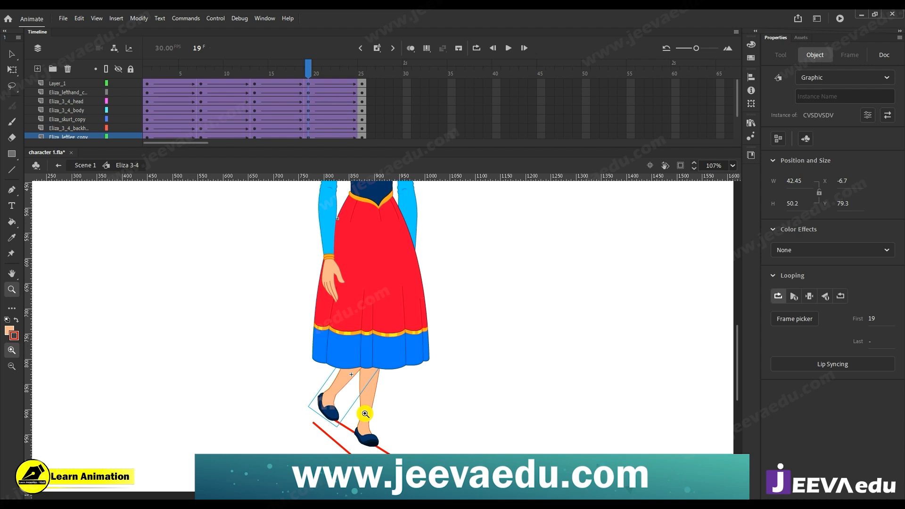
{"action": "left_click", "coordinate": [350, 423]}
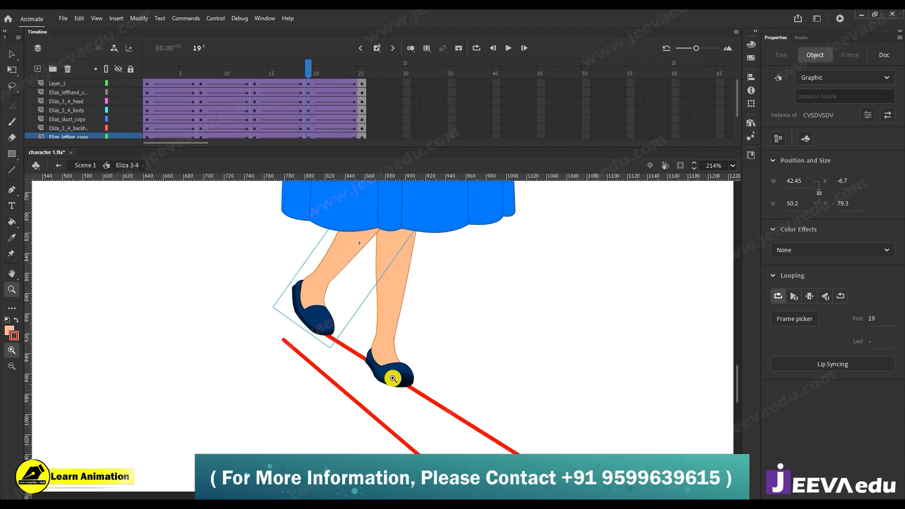
{"action": "left_click_drag", "start_coordinate": [293, 73], "coordinate": [257, 94]}
{"action": "key", "text": "v"}
{"action": "left_click", "coordinate": [314, 357]}
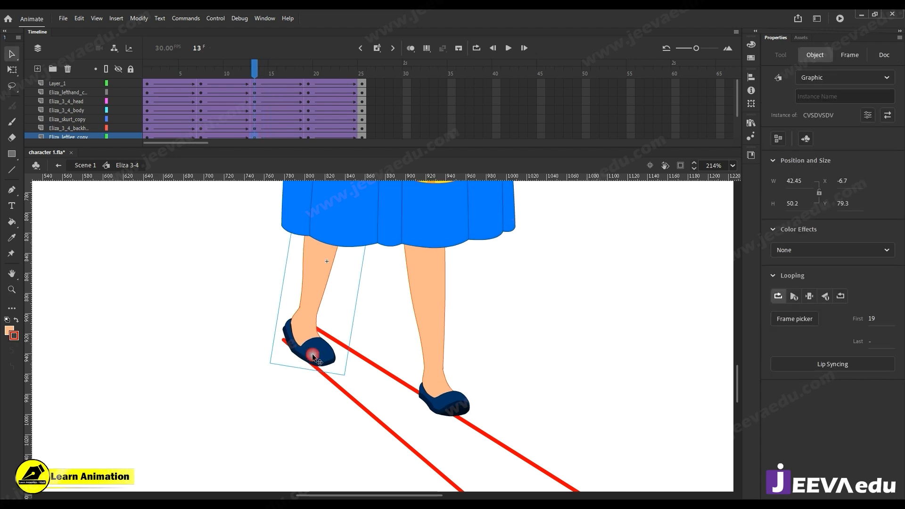
{"action": "double_click", "coordinate": [314, 357]}
{"action": "left_click", "coordinate": [314, 357]}
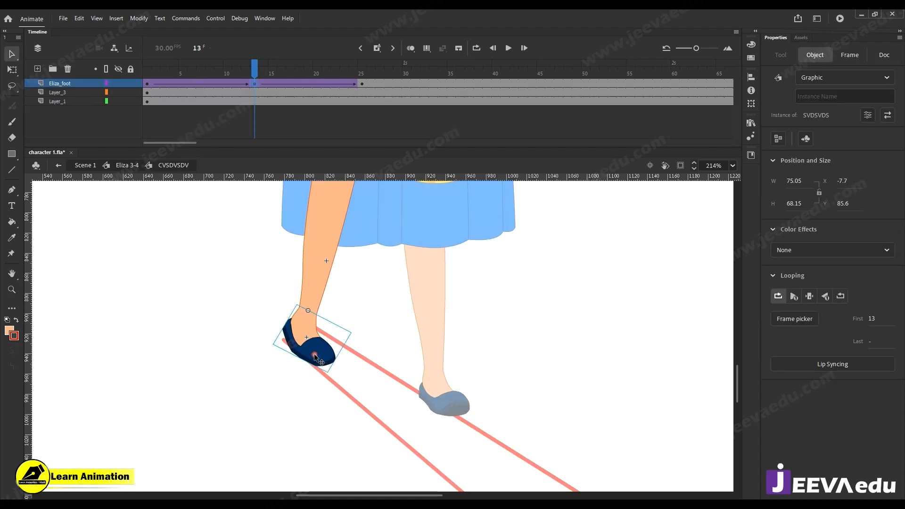
{"action": "double_click", "coordinate": [315, 357]}
{"action": "left_click", "coordinate": [315, 357]}
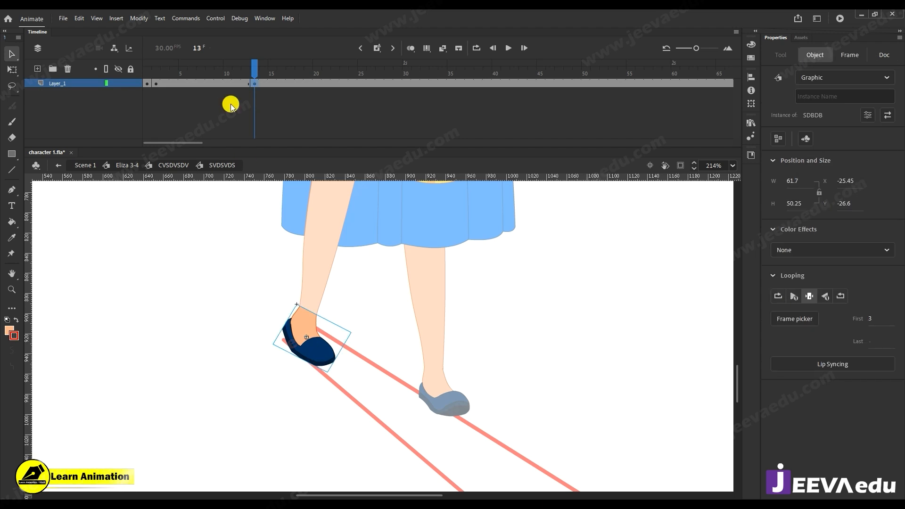
Insert a keyframe on frame 16, switch the foot graphic to frame 1 with the Frame Picker, and return to Eliza 3-4.
{"action": "left_click", "coordinate": [201, 83]}
{"action": "left_click_drag", "start_coordinate": [230, 83], "coordinate": [237, 85]}
{"action": "left_click", "coordinate": [279, 82]}
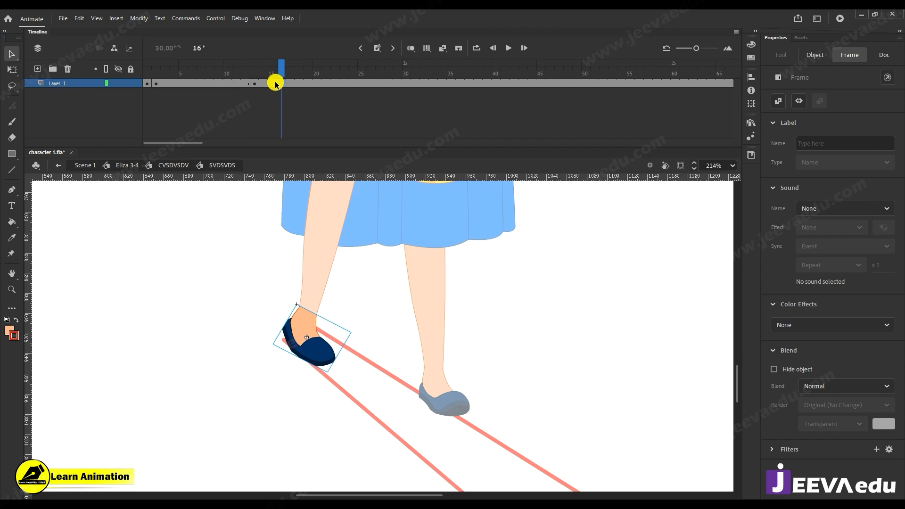
{"action": "left_click", "coordinate": [253, 83]}
{"action": "left_click_drag", "start_coordinate": [274, 84], "coordinate": [279, 83]}
{"action": "left_click", "coordinate": [312, 343]}
{"action": "left_click", "coordinate": [809, 319]}
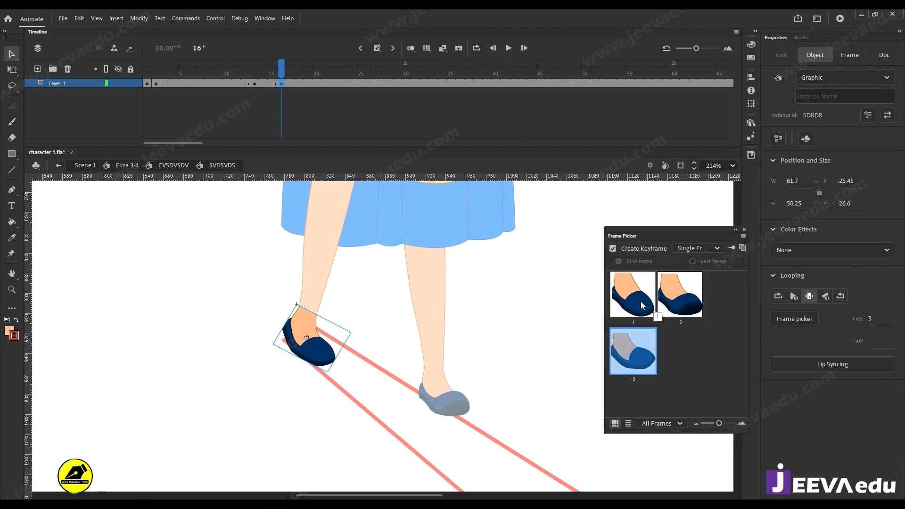
{"action": "left_click", "coordinate": [641, 302]}
{"action": "left_click", "coordinate": [744, 230]}
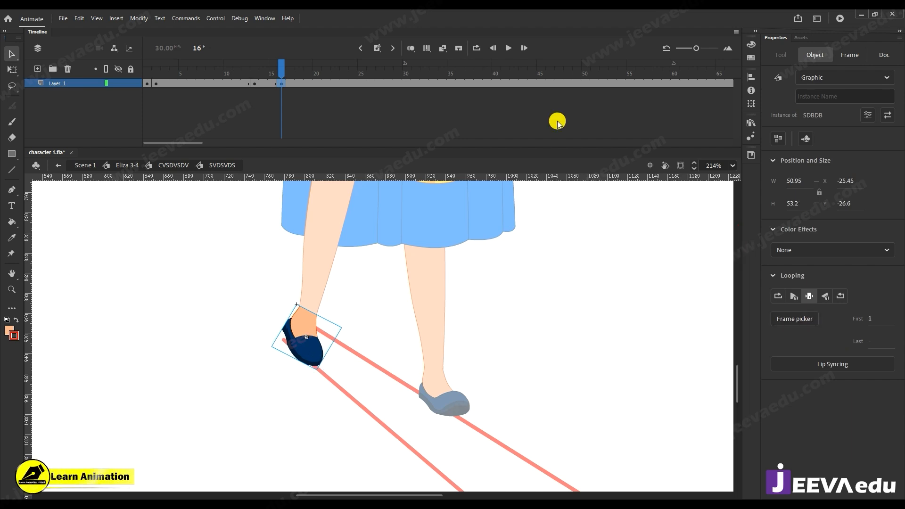
{"action": "left_click", "coordinate": [119, 165]}
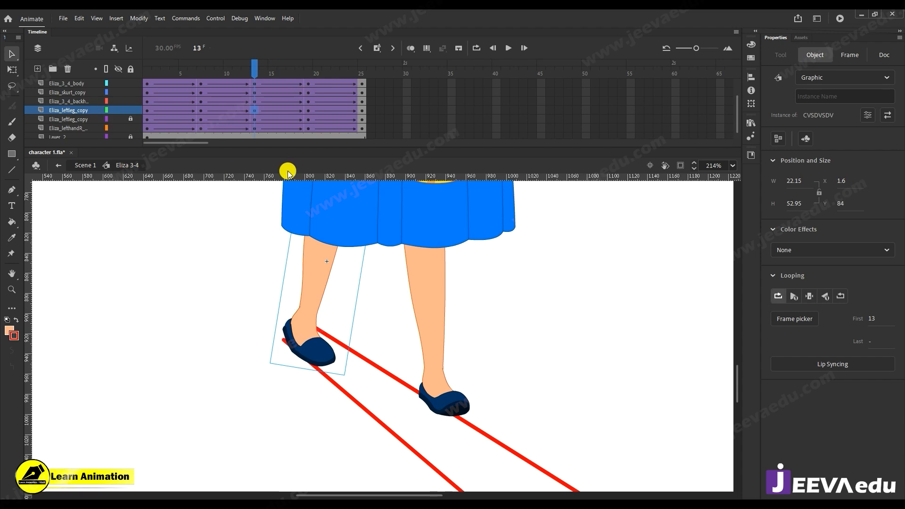
On frame 19, check the raised foot, unlock the standing leg's layer, and select that leg.
{"action": "left_click_drag", "start_coordinate": [255, 71], "coordinate": [307, 103]}
{"action": "left_click", "coordinate": [392, 265]}
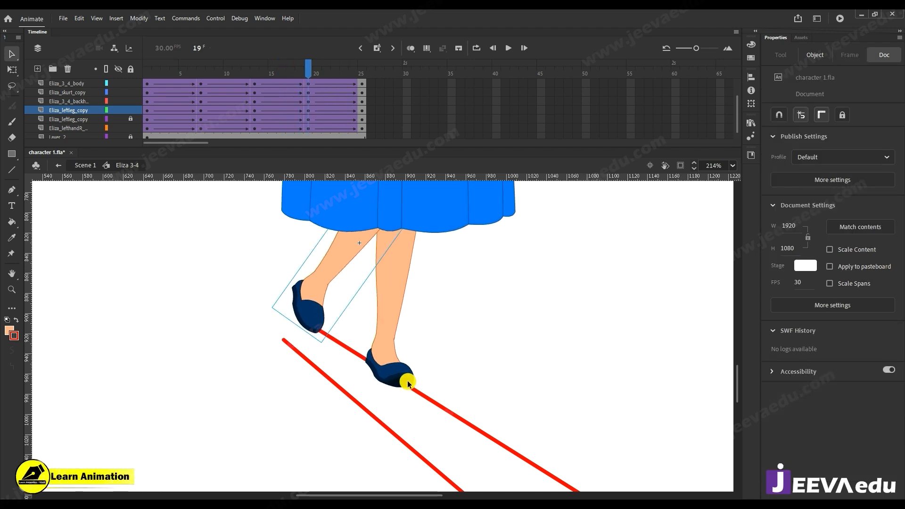
{"action": "left_click", "coordinate": [132, 120]}
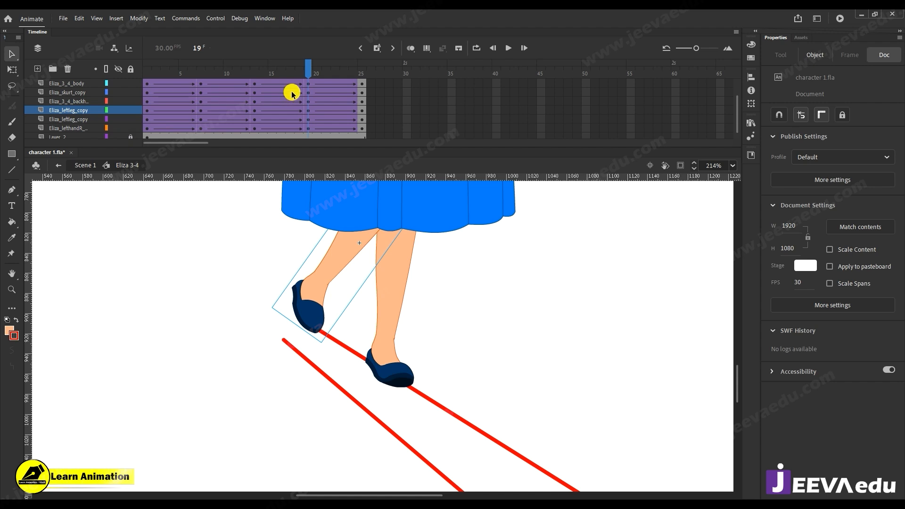
{"action": "left_click", "coordinate": [398, 375]}
{"action": "left_click", "coordinate": [305, 111]}
Go to frame 13 and open the front leg's symbol, continuing into its nested foot symbol for editing.
{"action": "left_click_drag", "start_coordinate": [305, 73], "coordinate": [262, 76]}
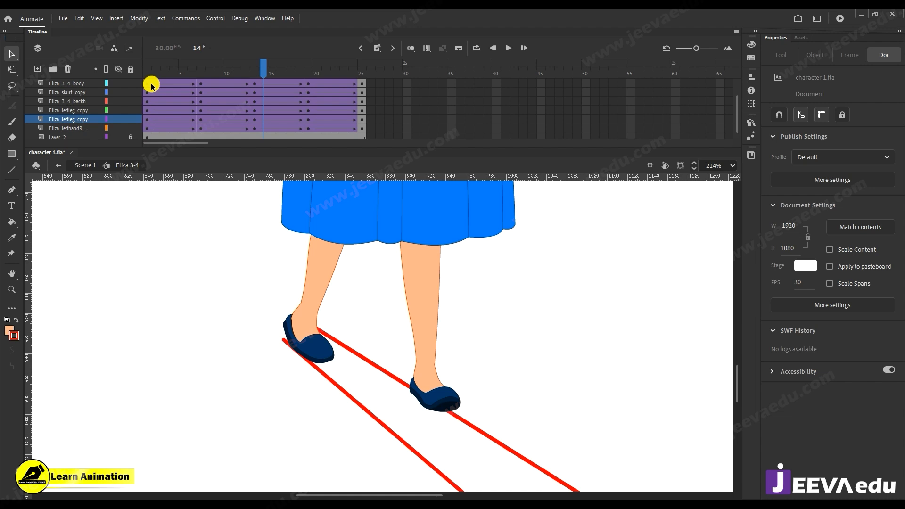
{"action": "left_click", "coordinate": [255, 74]}
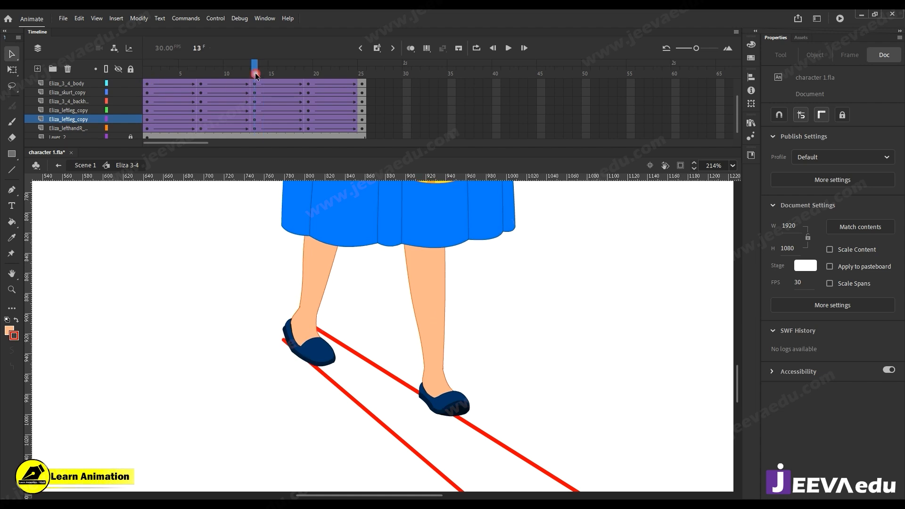
{"action": "double_click", "coordinate": [448, 401]}
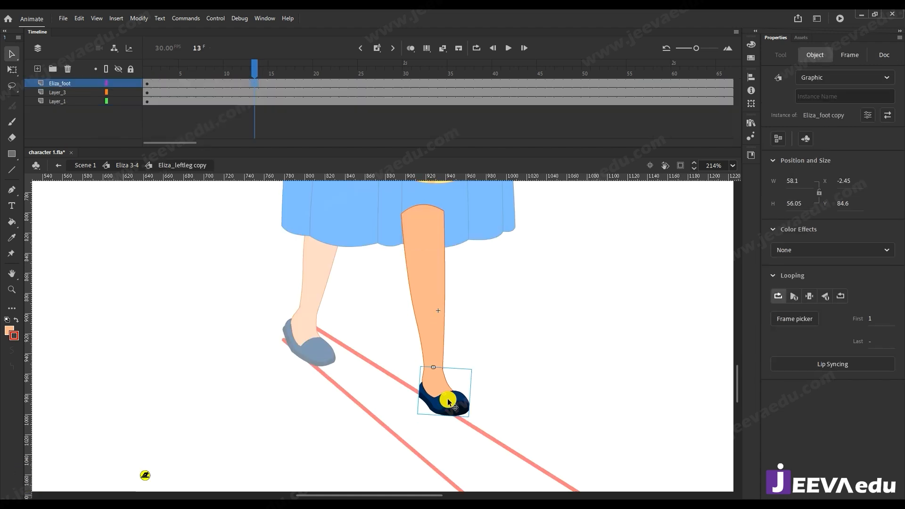
{"action": "double_click", "coordinate": [448, 404]}
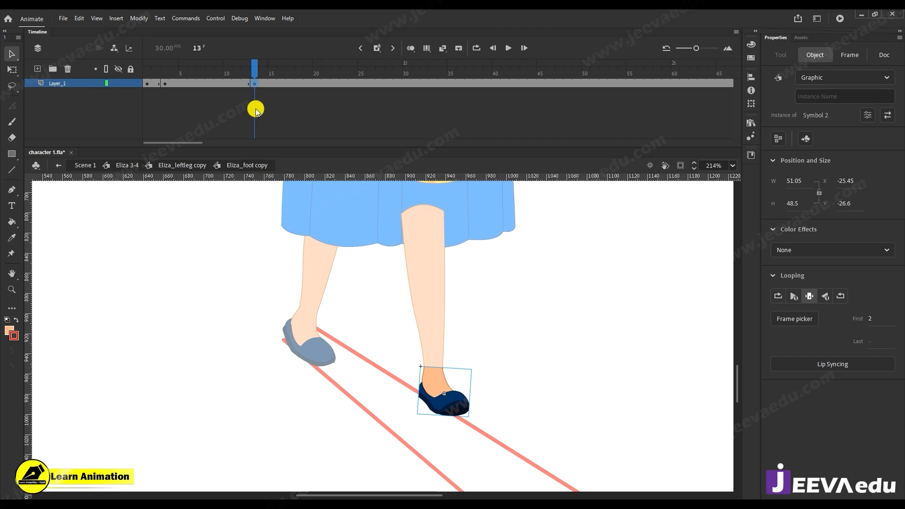
Insert a keyframe on frame 14, switch the foot graphic to frame 1 with the Frame Picker, and return to Eliza 3-4.
{"action": "left_click", "coordinate": [262, 71]}
{"action": "key", "text": "F6"}
{"action": "left_click", "coordinate": [448, 399]}
{"action": "left_click", "coordinate": [796, 318]}
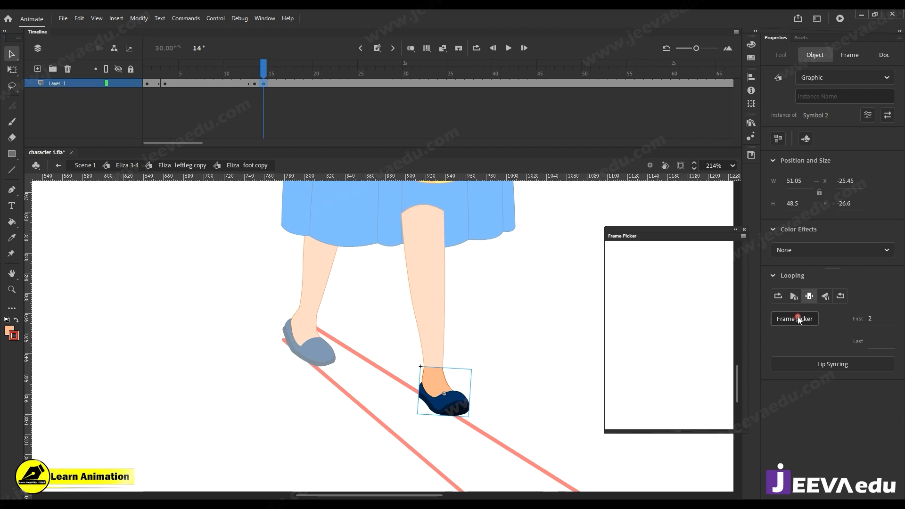
{"action": "left_click", "coordinate": [638, 300]}
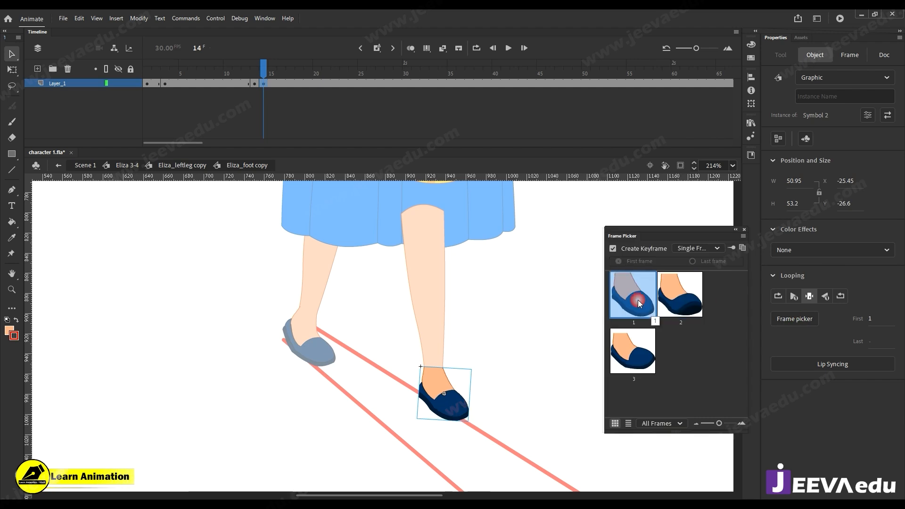
{"action": "left_click", "coordinate": [743, 231]}
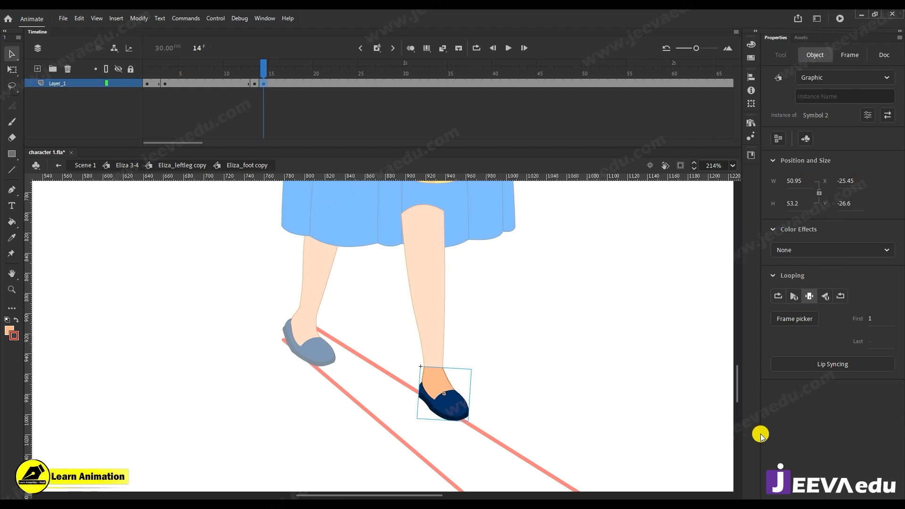
{"action": "left_click", "coordinate": [127, 165]}
Go to frame 19 and skew the skirt slightly so its hem shifts to the right.
{"action": "left_click_drag", "start_coordinate": [259, 71], "coordinate": [306, 101]}
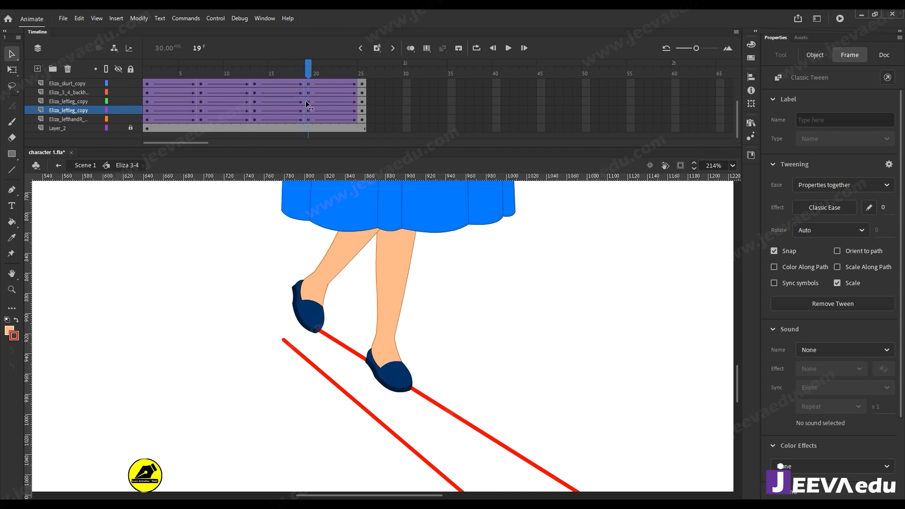
{"action": "key", "text": "z"}
{"action": "left_click", "coordinate": [429, 271], "text": "alt"}
{"action": "left_click", "coordinate": [419, 335], "text": "alt"}
{"action": "left_click", "coordinate": [418, 337], "text": "alt"}
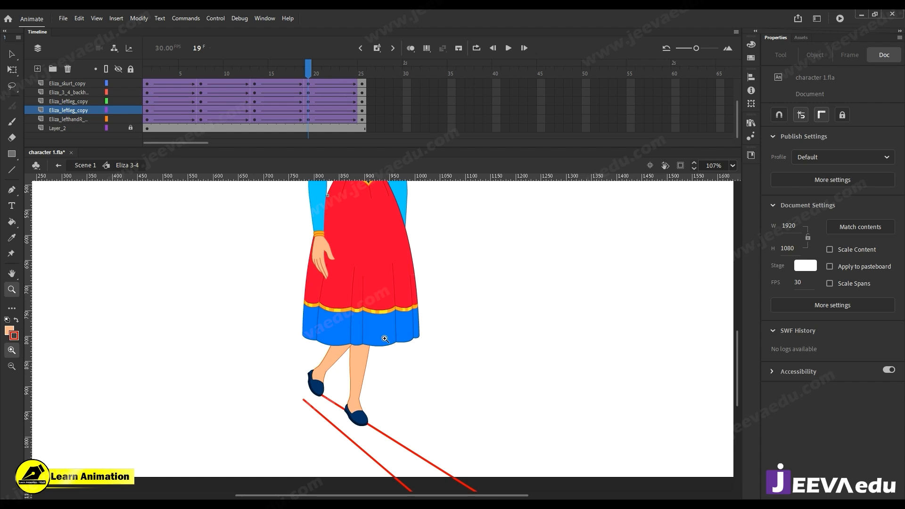
{"action": "key", "text": "v"}
{"action": "left_click", "coordinate": [384, 338]}
{"action": "key", "text": "q"}
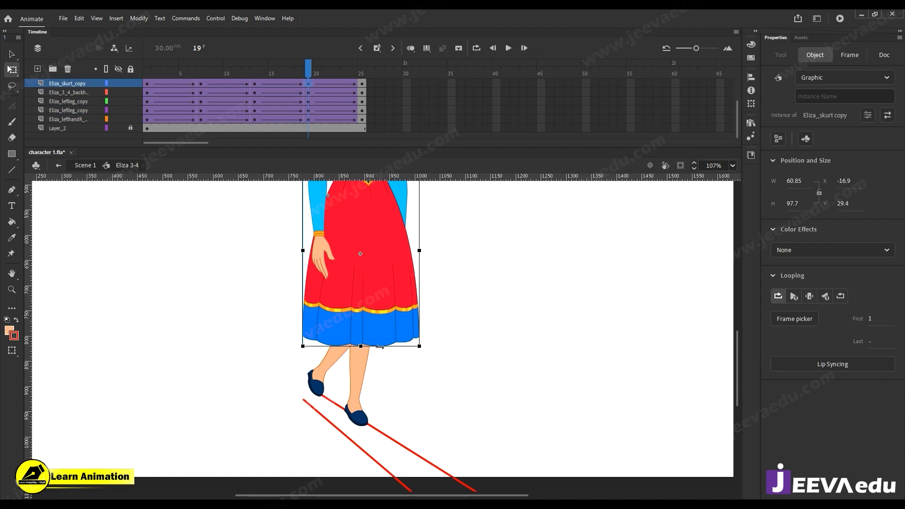
{"action": "left_click_drag", "start_coordinate": [380, 347], "coordinate": [380, 348]}
Scrub around frame 19 and skew the skirt's hem a little further to the right.
{"action": "left_click_drag", "start_coordinate": [295, 73], "coordinate": [321, 83]}
{"action": "left_click", "coordinate": [313, 78]}
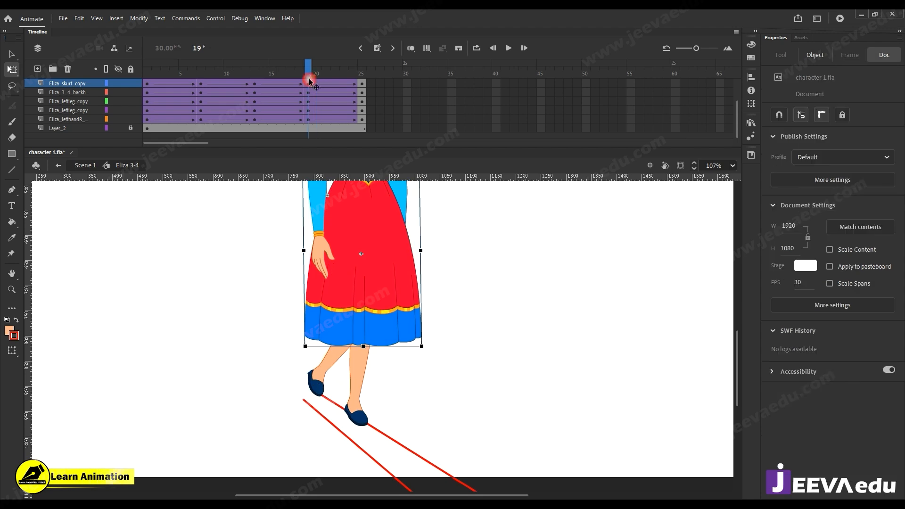
{"action": "left_click", "coordinate": [367, 312]}
{"action": "left_click_drag", "start_coordinate": [377, 347], "coordinate": [374, 347]}
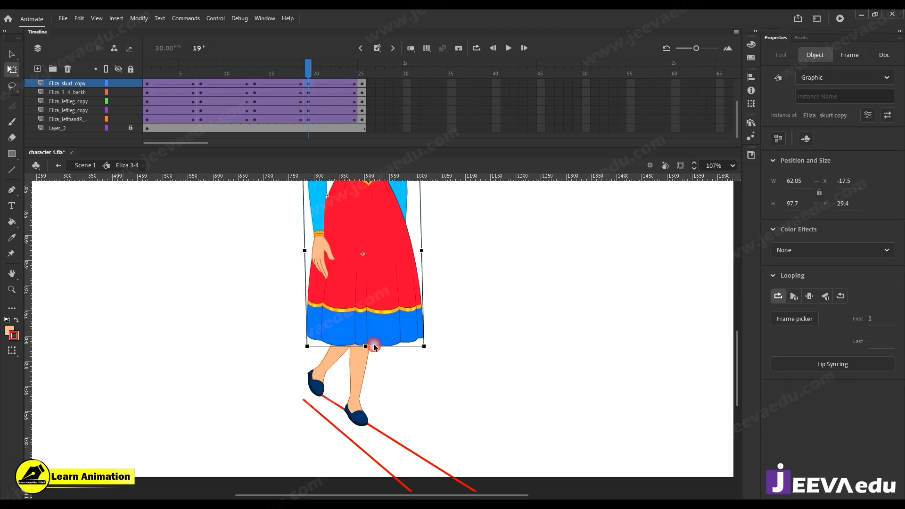
{"action": "left_click_drag", "start_coordinate": [298, 69], "coordinate": [306, 90]}
{"action": "left_click", "coordinate": [369, 298]}
Play the timeline inside Eliza 3-4 with the whole character in view to check the walk cycle.
{"action": "key", "text": "z"}
{"action": "left_click", "coordinate": [370, 340], "text": "alt"}
{"action": "left_click_drag", "start_coordinate": [394, 359], "coordinate": [359, 359]}
{"action": "key", "text": "Return"}
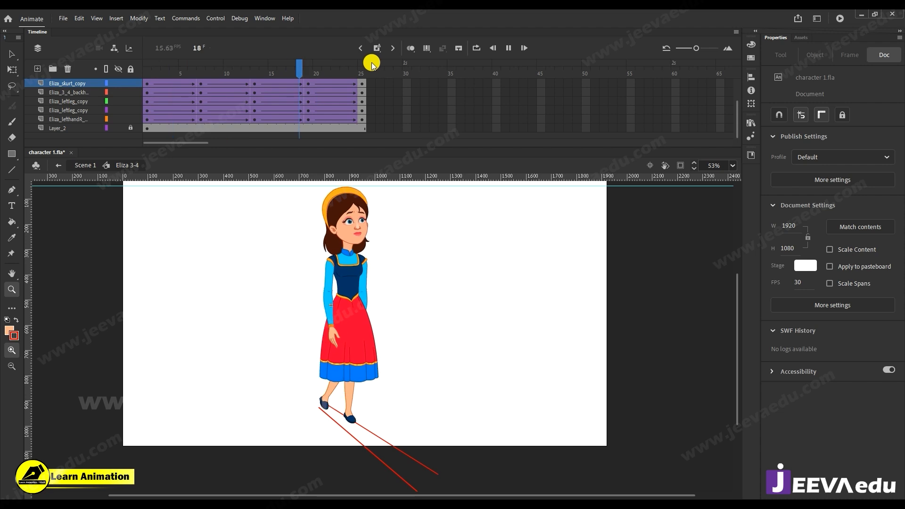
{"action": "key", "text": "Return"}
{"action": "left_click_drag", "start_coordinate": [371, 62], "coordinate": [112, 113]}
Return to Scene 1, try playing the main timeline with the full character in view, and go back to frame 1.
{"action": "left_click", "coordinate": [89, 103]}
{"action": "left_click", "coordinate": [88, 166]}
{"action": "left_click", "coordinate": [87, 112]}
{"action": "left_click", "coordinate": [406, 466]}
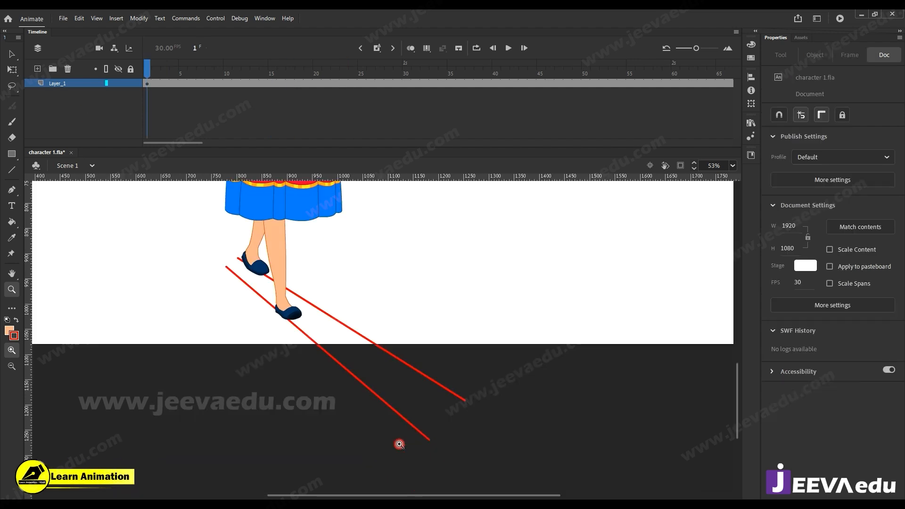
{"action": "left_click", "coordinate": [361, 351], "text": "alt"}
{"action": "scroll", "coordinate": [412, 380], "scroll_direction": "up", "scroll_amount": 5}
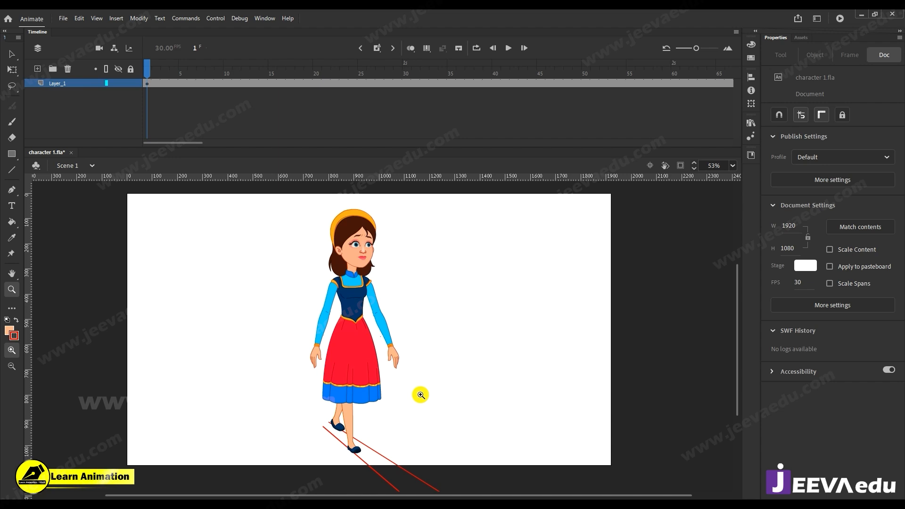
{"action": "key", "text": "Return"}
{"action": "key", "text": "Return"}
{"action": "left_click_drag", "start_coordinate": [506, 68], "coordinate": [147, 68]}
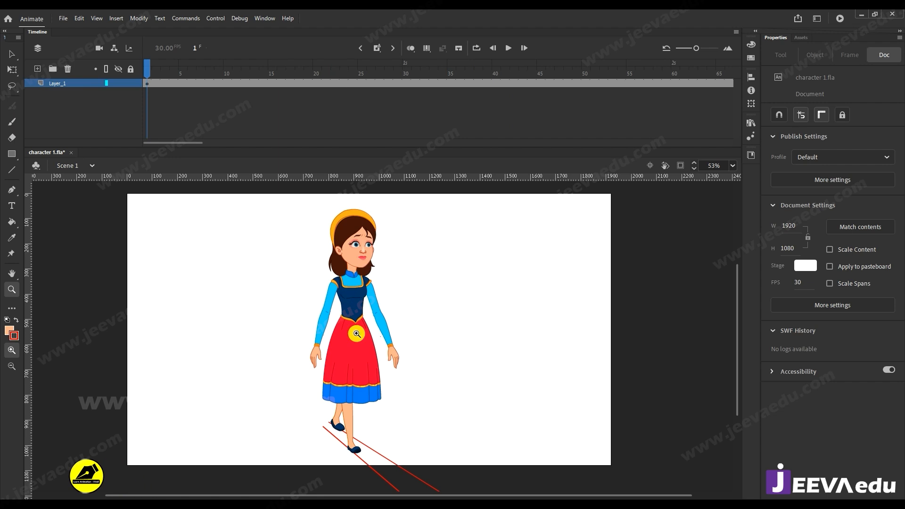
Reopen Eliza 3-4 and, on frame 7, move the head and back hair's pivot to the neck and rotate them slightly clockwise.
{"action": "key", "text": "v"}
{"action": "left_click", "coordinate": [359, 325]}
{"action": "double_click", "coordinate": [359, 326]}
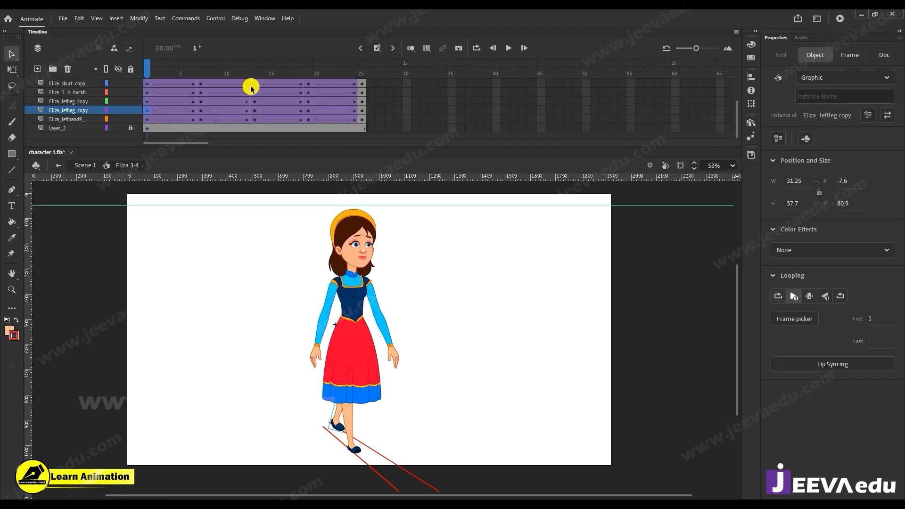
{"action": "left_click_drag", "start_coordinate": [171, 71], "coordinate": [188, 88]}
{"action": "key", "text": "z"}
{"action": "left_click", "coordinate": [344, 236]}
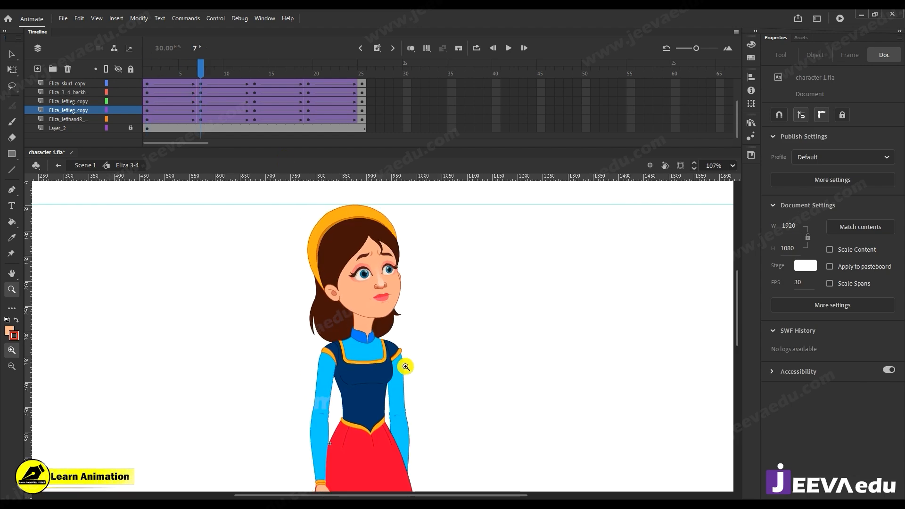
{"action": "key", "text": "v"}
{"action": "left_click", "coordinate": [330, 323]}
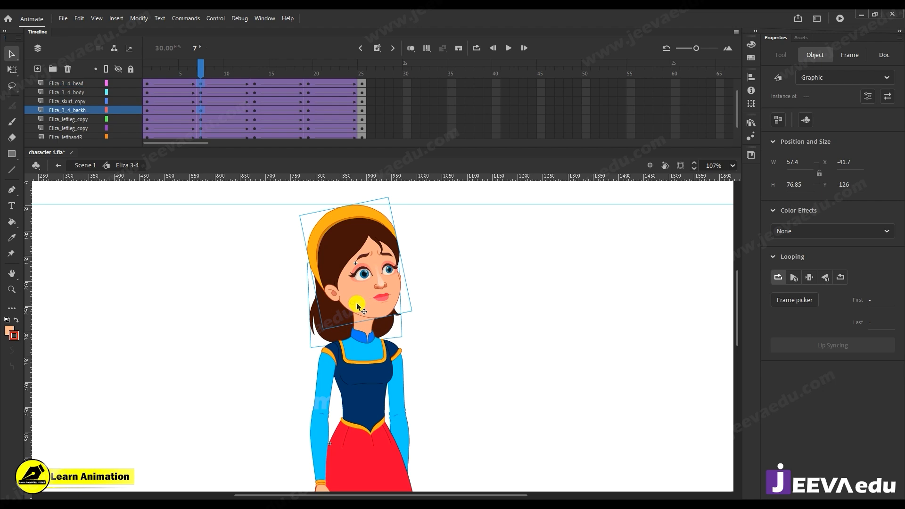
{"action": "key", "text": "q"}
{"action": "left_click_drag", "start_coordinate": [356, 273], "coordinate": [353, 311]}
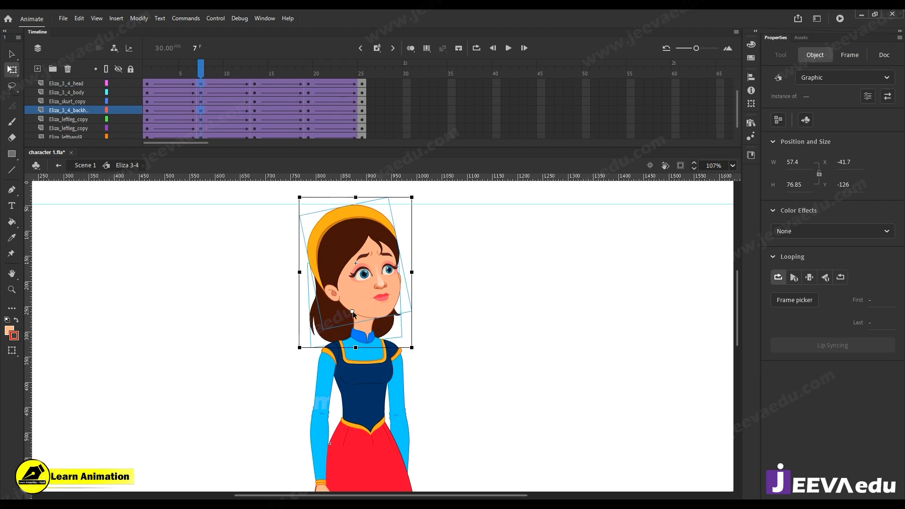
{"action": "left_click_drag", "start_coordinate": [417, 194], "coordinate": [421, 194]}
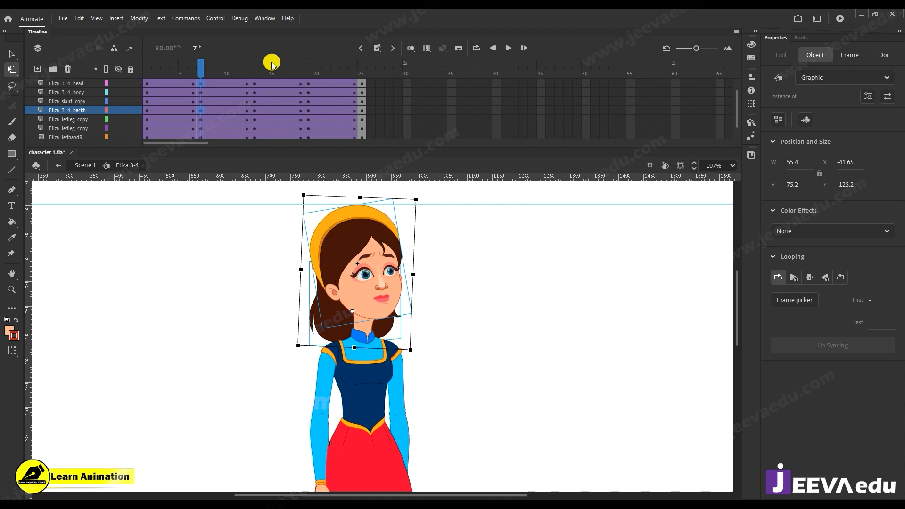
On frame 19, move the head and back hair's pivot to the neck, rotate them slightly clockwise, and return to Scene 1.
{"action": "left_click", "coordinate": [310, 84]}
{"action": "left_click", "coordinate": [342, 315]}
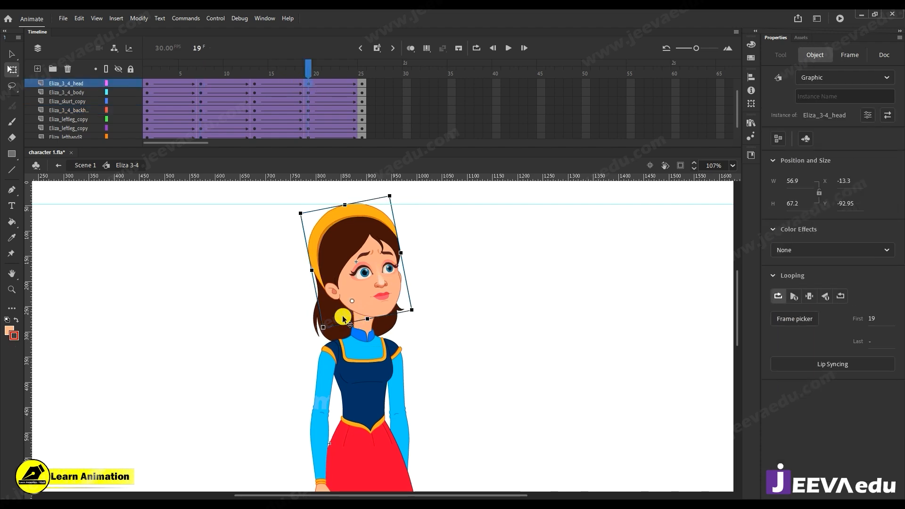
{"action": "left_click_drag", "start_coordinate": [356, 277], "coordinate": [353, 310]}
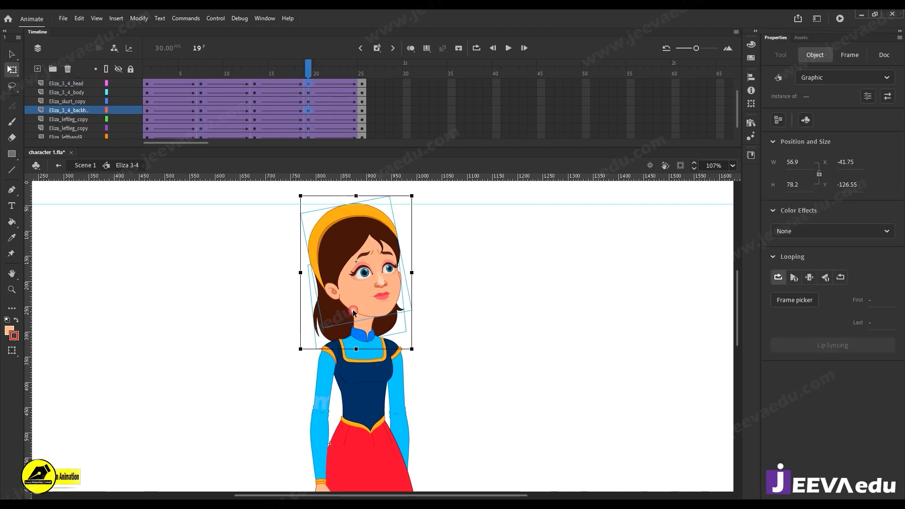
{"action": "left_click_drag", "start_coordinate": [416, 197], "coordinate": [422, 201]}
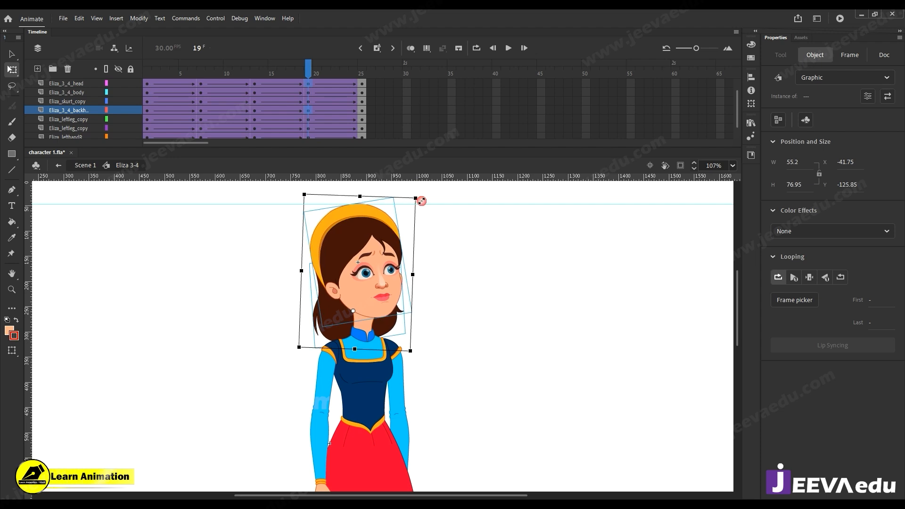
{"action": "left_click", "coordinate": [85, 166]}
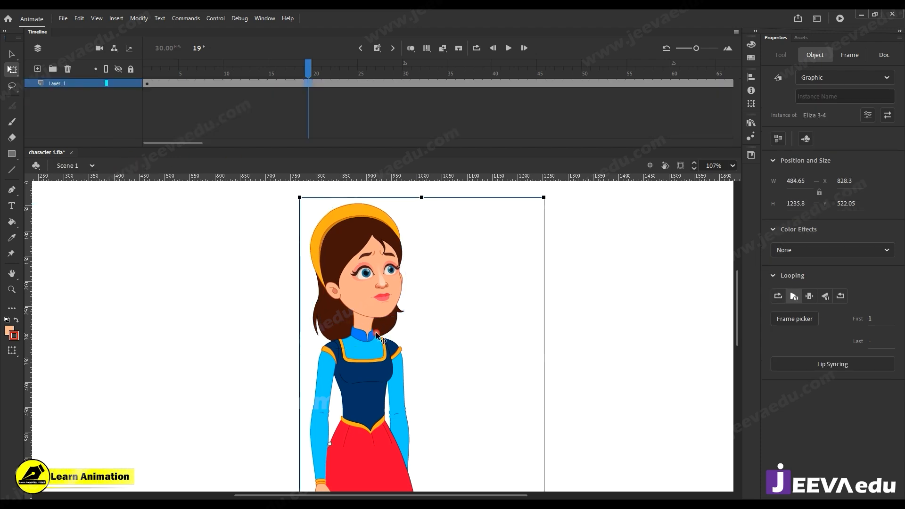
Try setting the Eliza 3-4 instance to loop its graphic, and undo that change.
{"action": "left_click", "coordinate": [778, 298]}
{"action": "key", "text": "ctrl+z"}
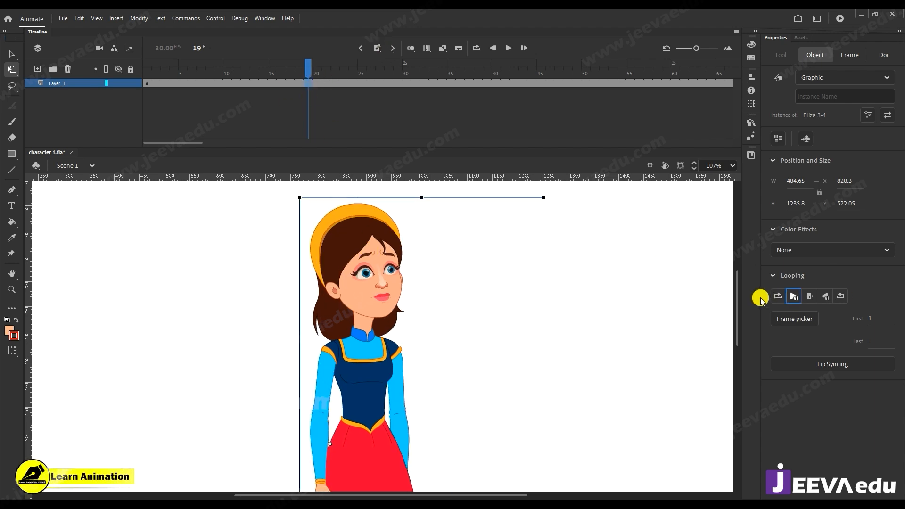
Turn off Auto KeyFrame and select the character on frame 1 of Scene 1.
{"action": "left_click", "coordinate": [381, 52]}
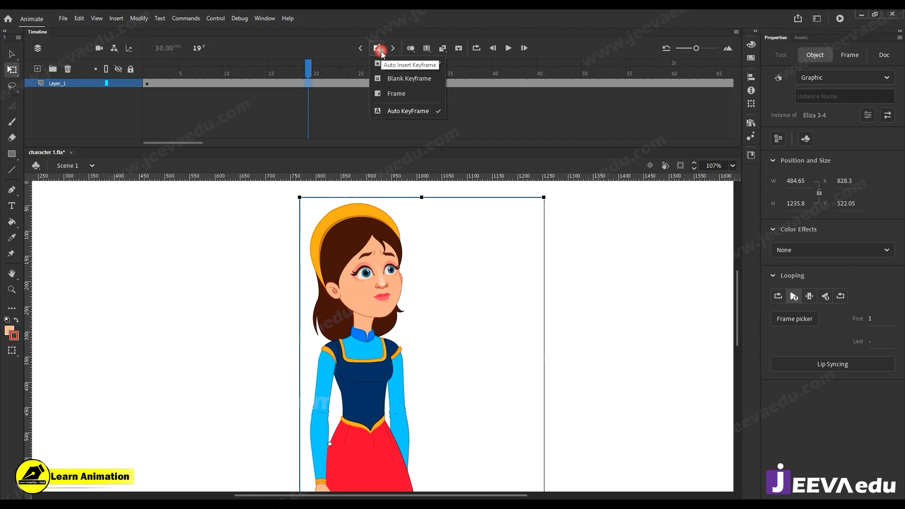
{"action": "left_click", "coordinate": [391, 97]}
{"action": "left_click_drag", "start_coordinate": [318, 59], "coordinate": [147, 74]}
{"action": "left_click", "coordinate": [372, 265]}
Test the movie to check the looping walk cycle, and close the preview.
{"action": "key", "text": "z"}
{"action": "left_click", "coordinate": [397, 360], "text": "alt"}
{"action": "left_click", "coordinate": [409, 384], "text": "alt"}
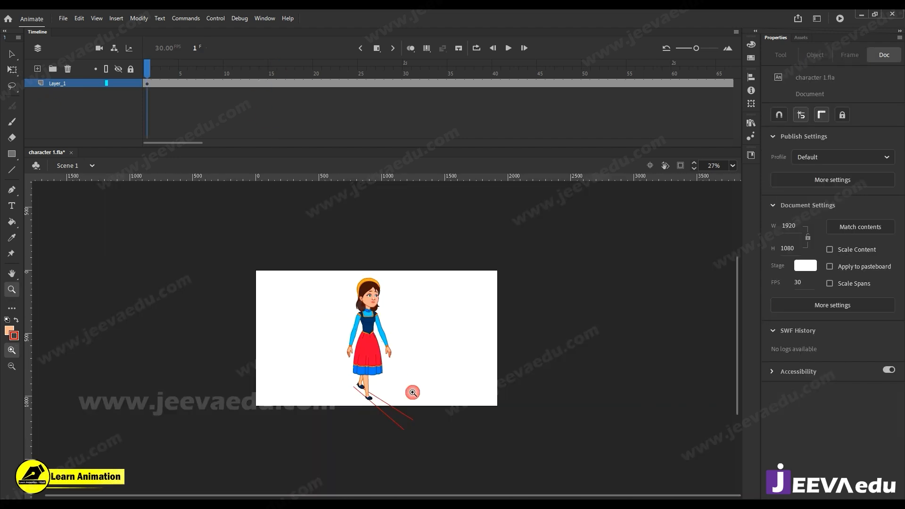
{"action": "left_click", "coordinate": [388, 337]}
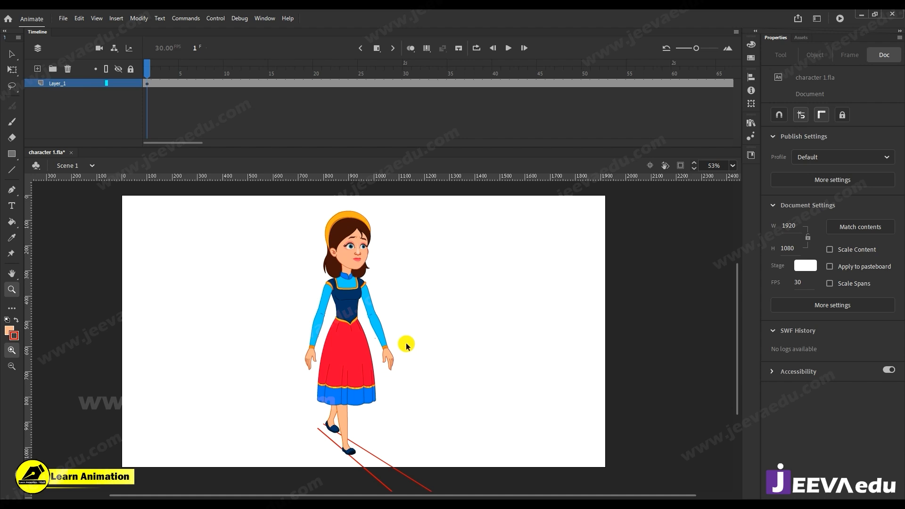
{"action": "key", "text": "ctrl+Return"}
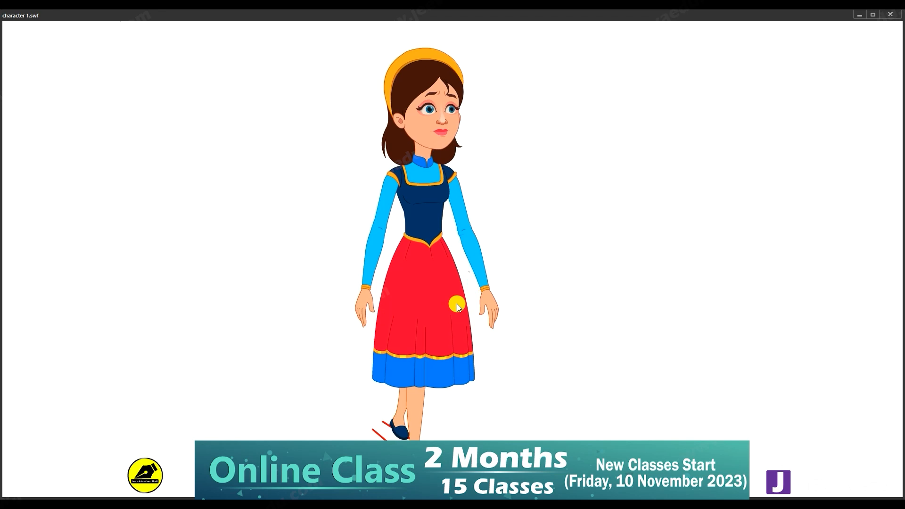
{"action": "left_click", "coordinate": [884, 15]}
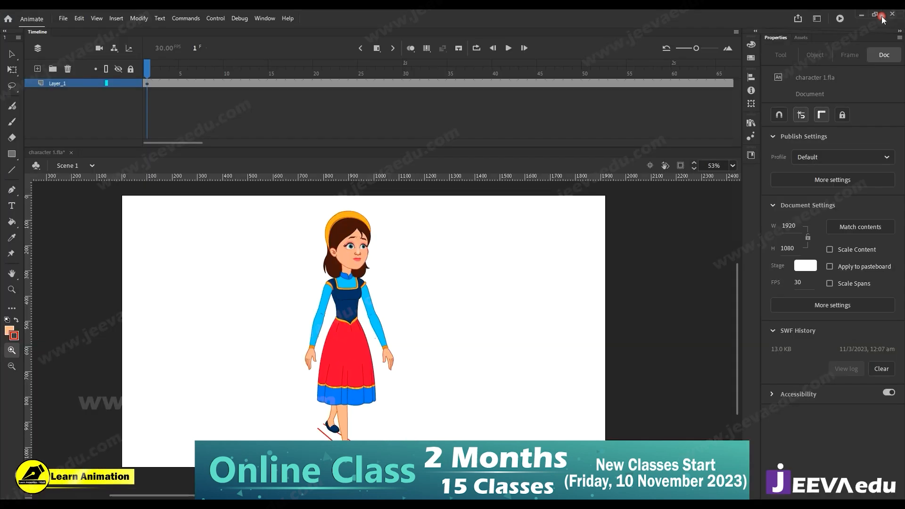
Open the Eliza 3-4 symbol and nudge all body parts except the planted front leg slightly up on frame 7.
{"action": "key", "text": "v"}
{"action": "left_click", "coordinate": [352, 352]}
{"action": "double_click", "coordinate": [353, 352]}
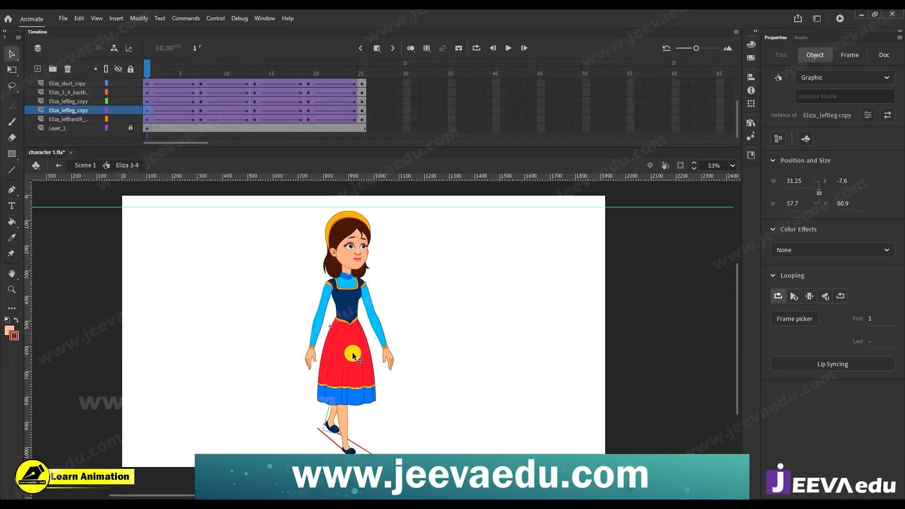
{"action": "left_click_drag", "start_coordinate": [193, 76], "coordinate": [201, 80]}
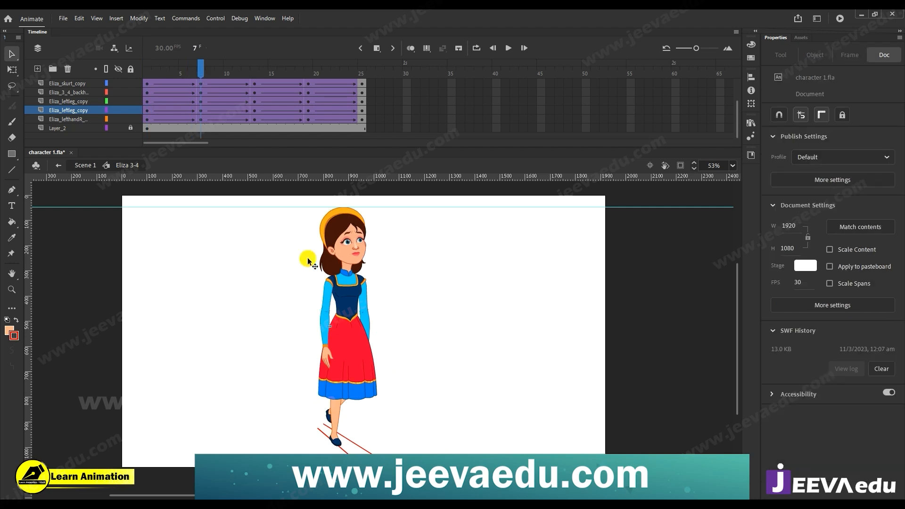
{"action": "left_click", "coordinate": [335, 423]}
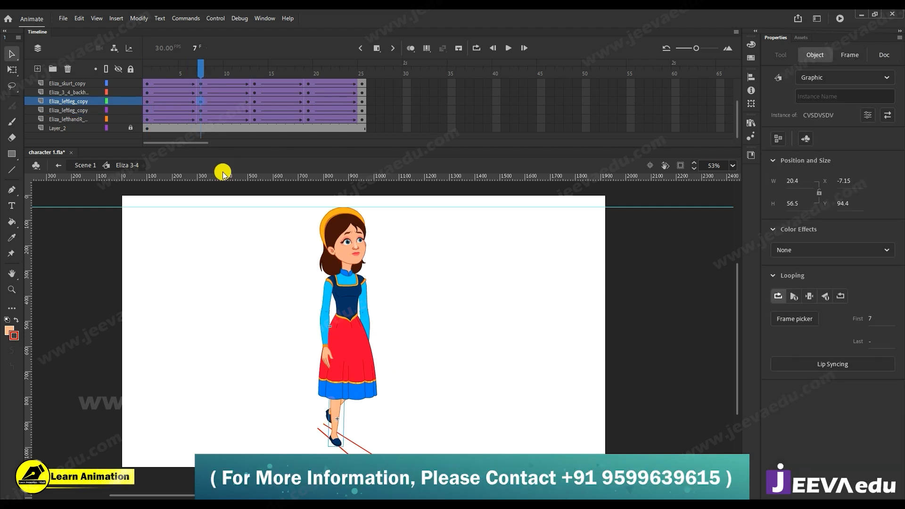
{"action": "left_click_drag", "start_coordinate": [290, 205], "coordinate": [391, 445]}
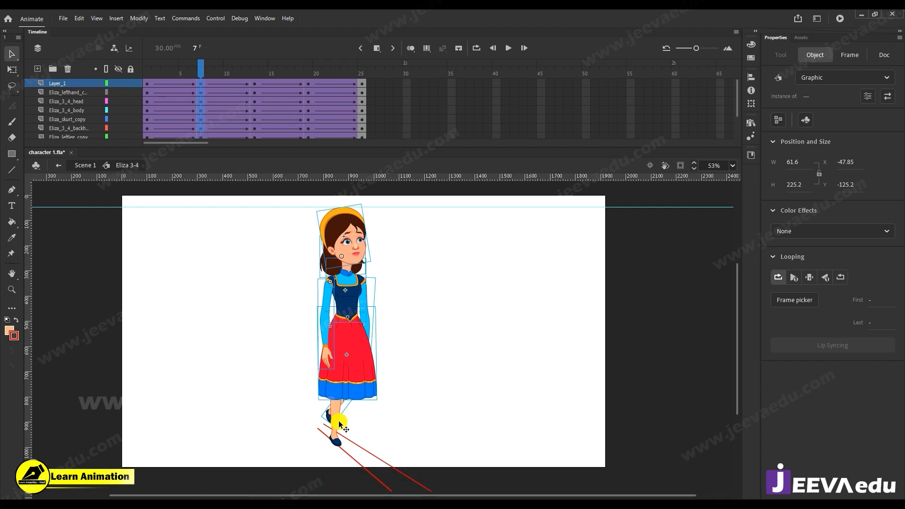
{"action": "key", "text": "Up"}
{"action": "key", "text": "Up"}
On frame 19, nudge everything except the planted leg slightly up, and test the movie to check the walk.
{"action": "left_click", "coordinate": [306, 84]}
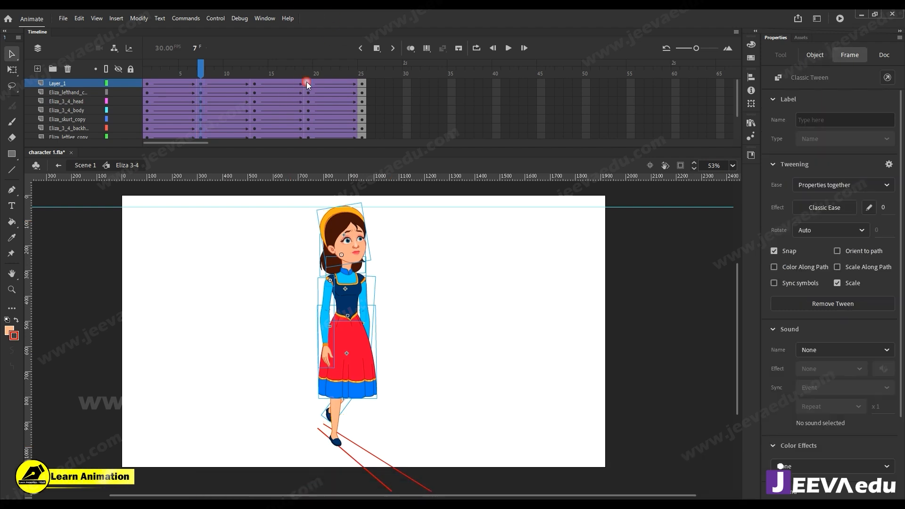
{"action": "left_click_drag", "start_coordinate": [293, 213], "coordinate": [388, 449]}
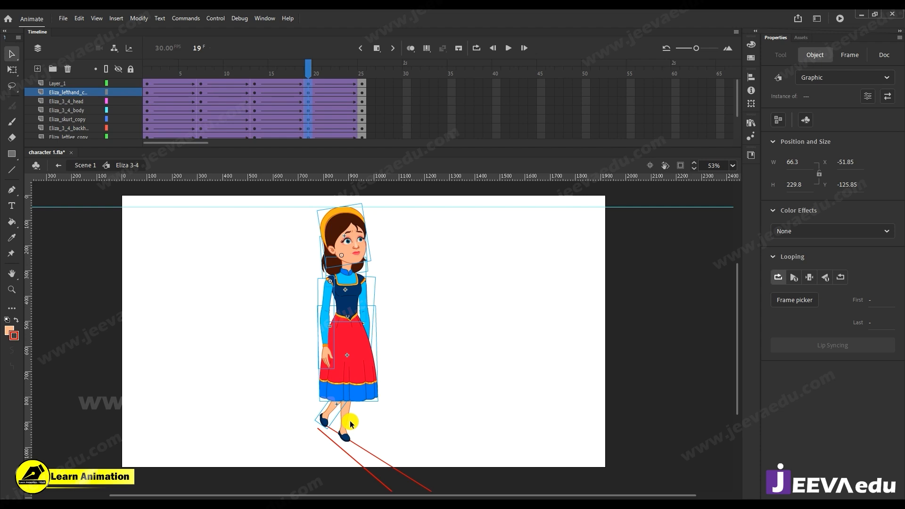
{"action": "key", "text": "Up"}
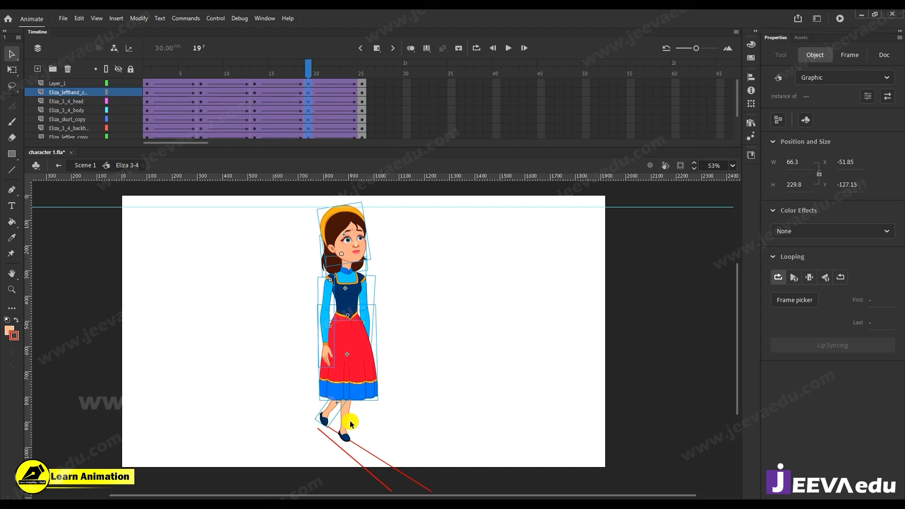
{"action": "key", "text": "ctrl+Return"}
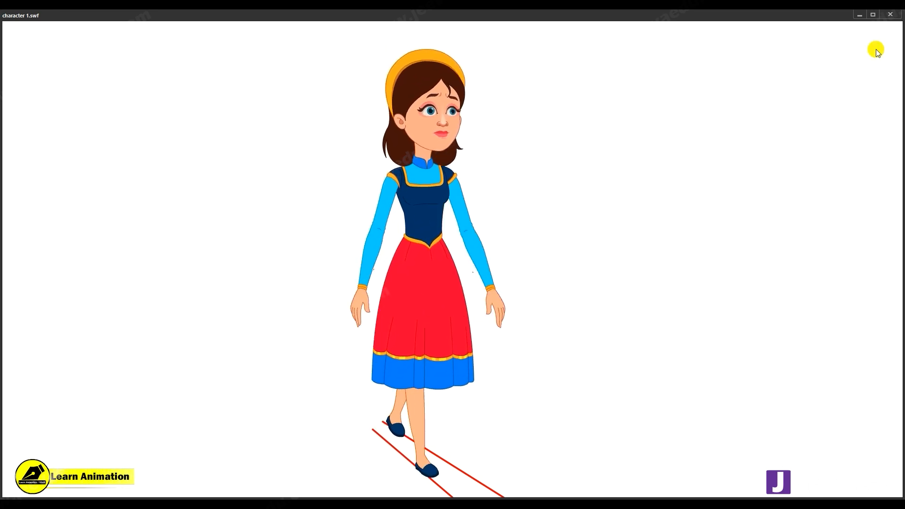
{"action": "left_click", "coordinate": [891, 14]}
Examine how the near shoulder's sleeve cap sits over the arm on frame 19.
{"action": "left_click", "coordinate": [344, 289]}
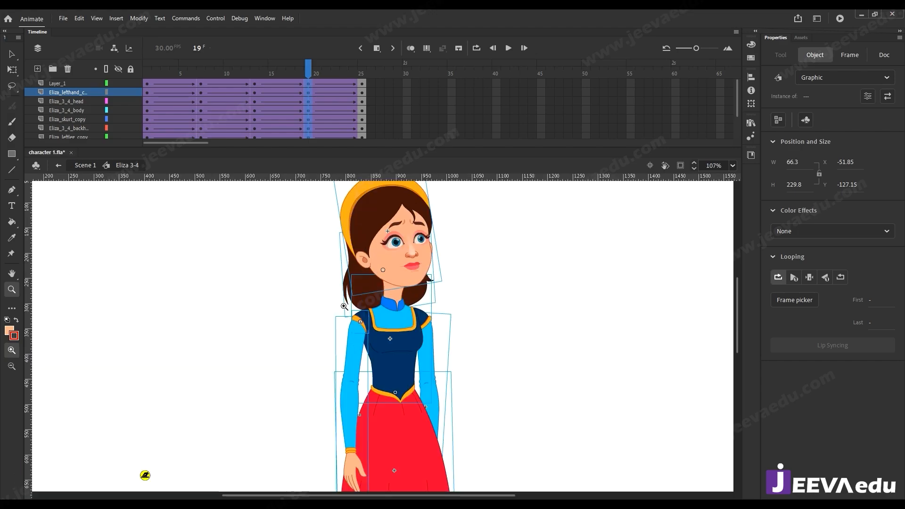
{"action": "left_click", "coordinate": [379, 330]}
{"action": "key", "text": "v"}
{"action": "left_click", "coordinate": [353, 347]}
{"action": "left_click", "coordinate": [432, 379]}
{"action": "key", "text": "q"}
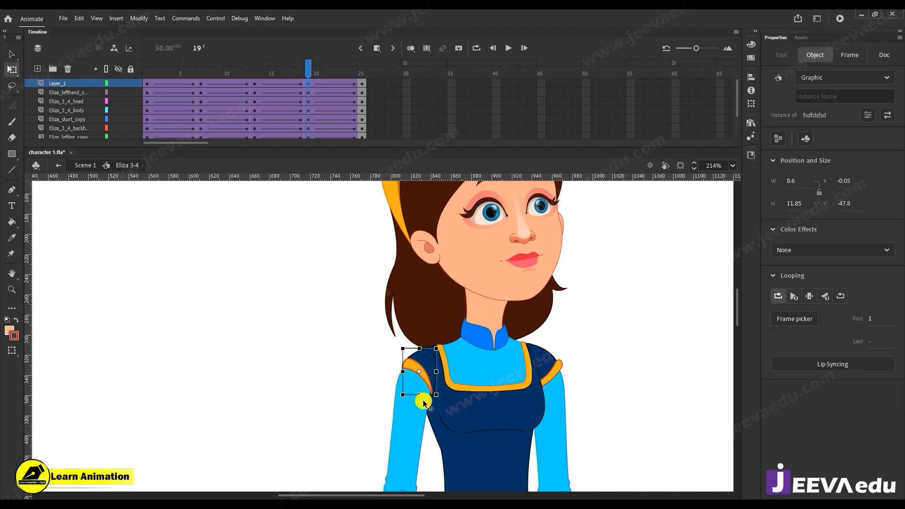
Examine the near shoulder's sleeve cap and arm on frame 13, and test the movie again.
{"action": "left_click_drag", "start_coordinate": [180, 82], "coordinate": [251, 98]}
{"action": "key", "text": "z"}
{"action": "left_click", "coordinate": [454, 439], "text": "alt"}
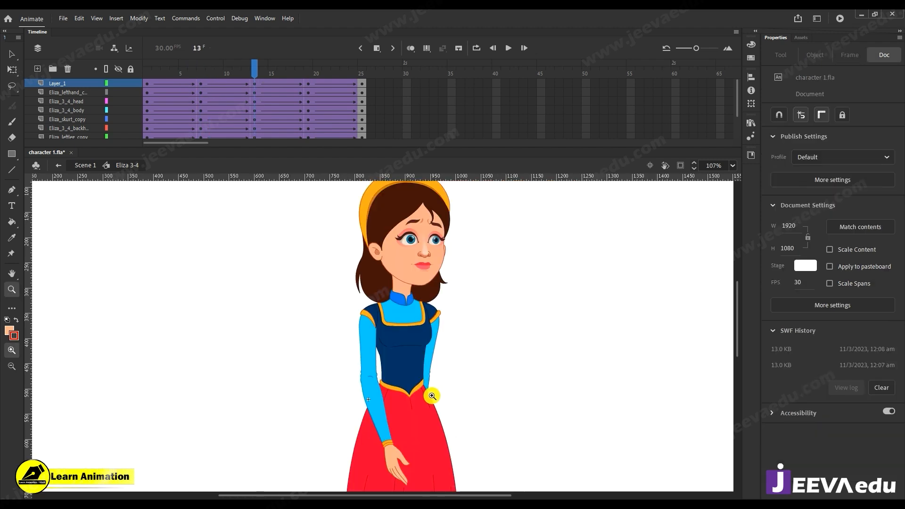
{"action": "left_click", "coordinate": [371, 324]}
{"action": "key", "text": "v"}
{"action": "left_click", "coordinate": [392, 318]}
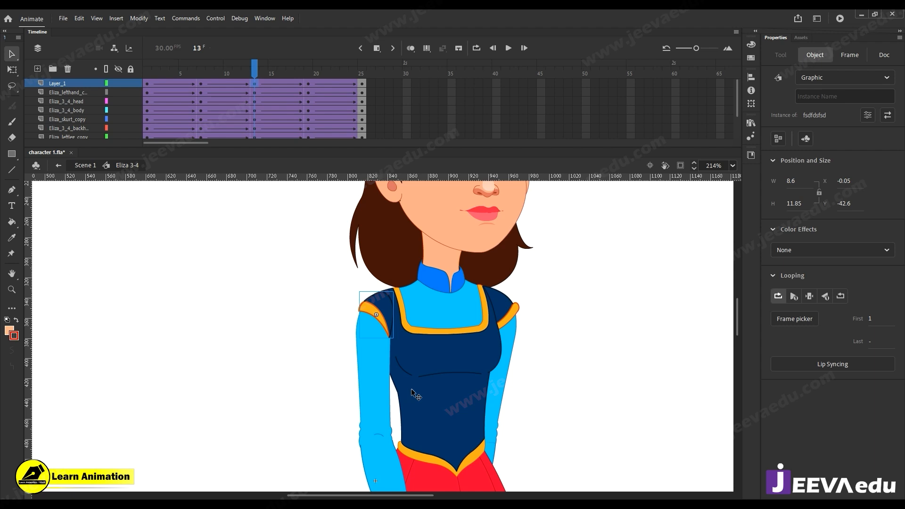
{"action": "key", "text": "z"}
{"action": "left_click", "coordinate": [379, 314], "text": "alt"}
{"action": "left_click", "coordinate": [370, 366]}
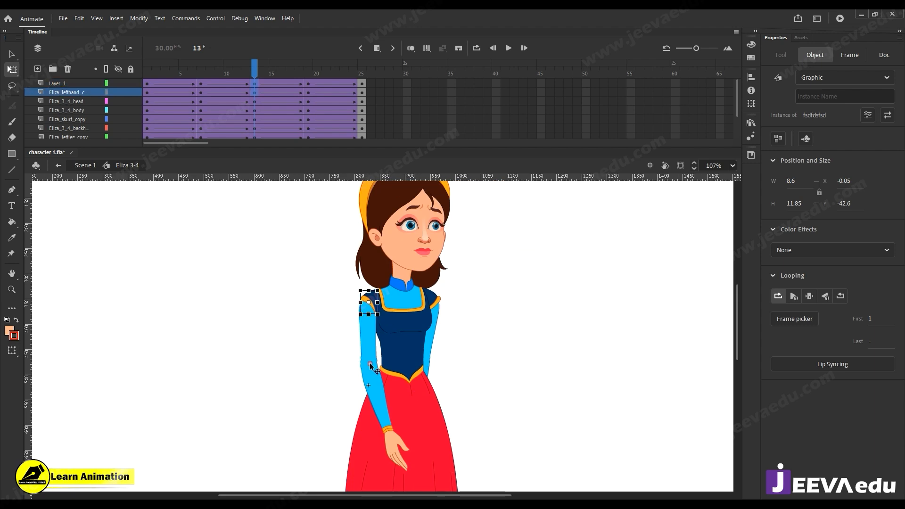
{"action": "key", "text": "z"}
{"action": "left_click", "coordinate": [392, 320]}
{"action": "key", "text": "q"}
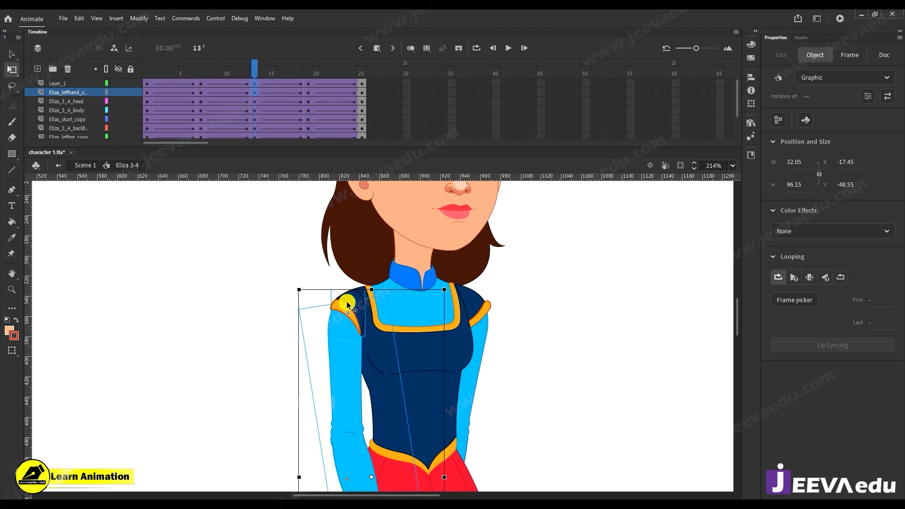
{"action": "left_click", "coordinate": [316, 267]}
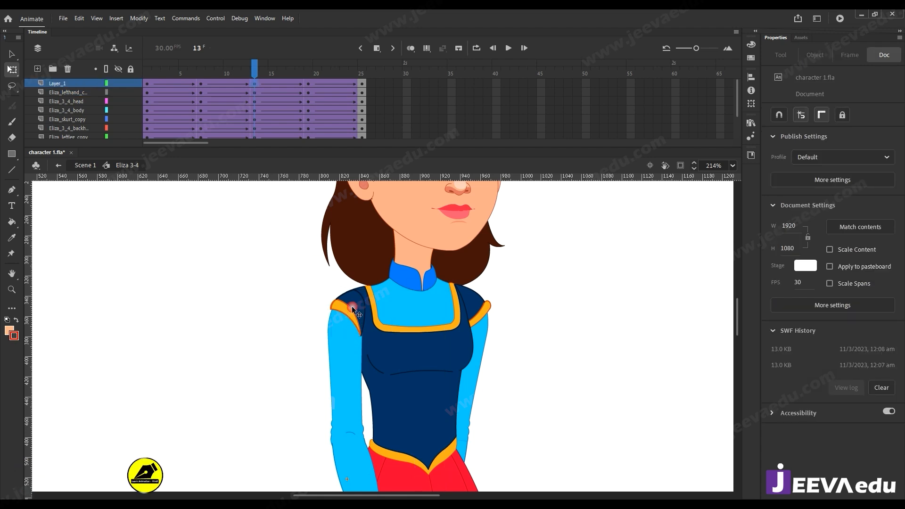
{"action": "left_click", "coordinate": [355, 313]}
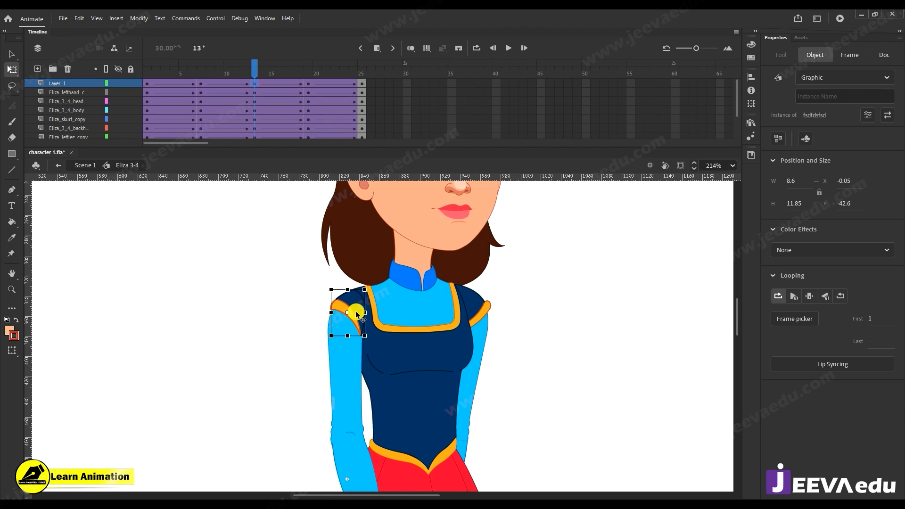
{"action": "key", "text": "ctrl+Return"}
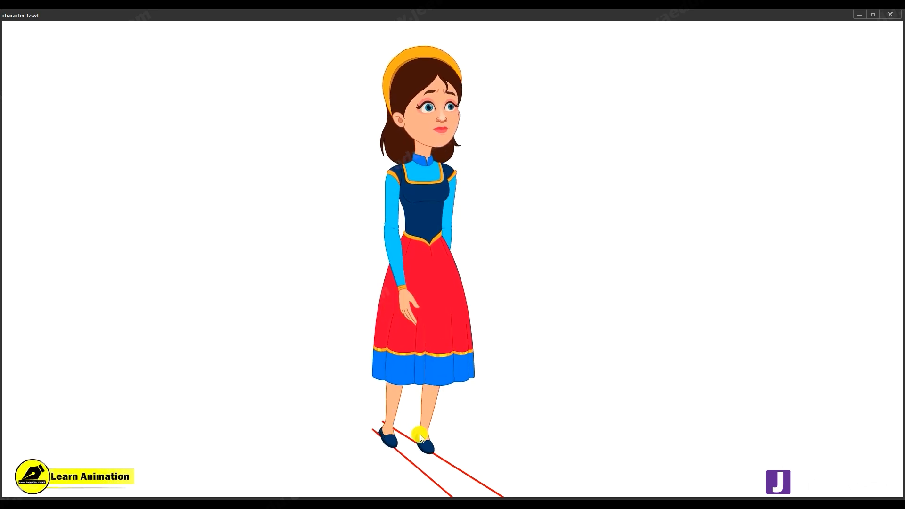
{"action": "left_click", "coordinate": [890, 15]}
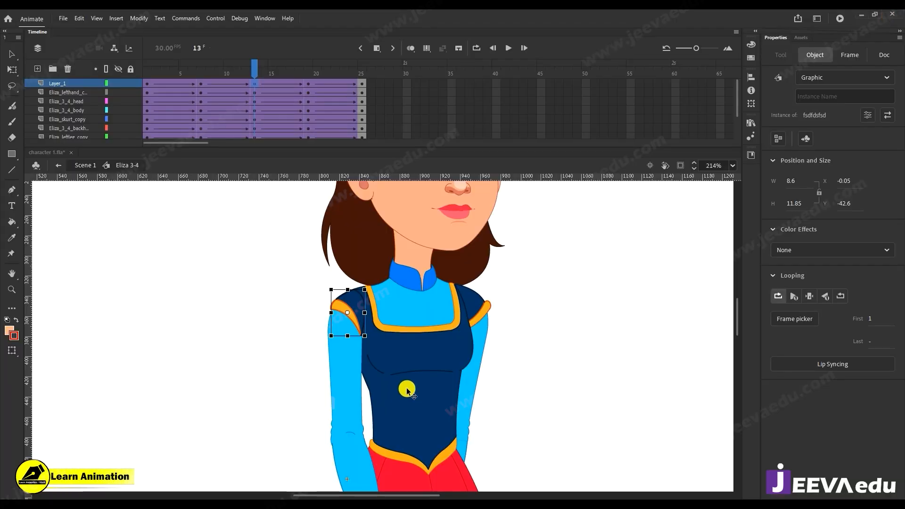
Compare the foot shapes on frame 1 and frame 25 for differences at the loop point.
{"action": "key", "text": "z"}
{"action": "left_click", "coordinate": [409, 393], "text": "alt"}
{"action": "left_click", "coordinate": [418, 421], "text": "alt"}
{"action": "left_click", "coordinate": [402, 407]}
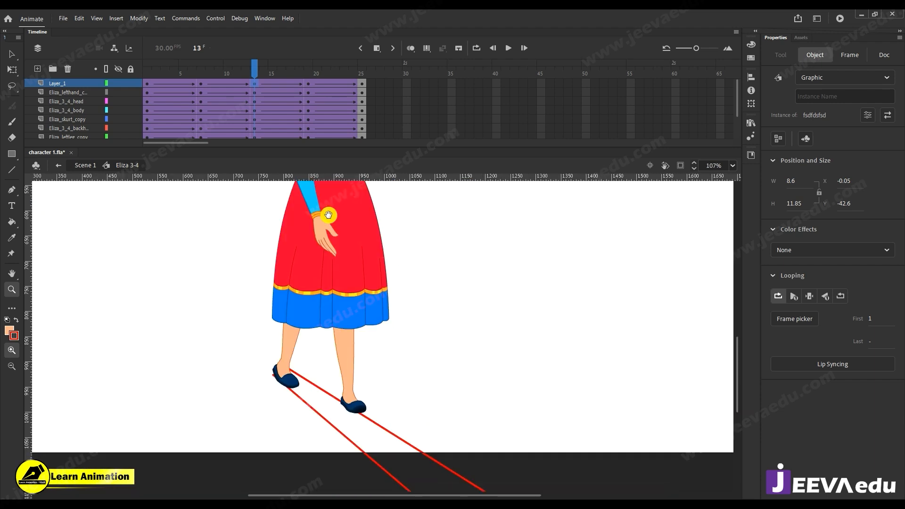
{"action": "left_click_drag", "start_coordinate": [272, 68], "coordinate": [120, 97]}
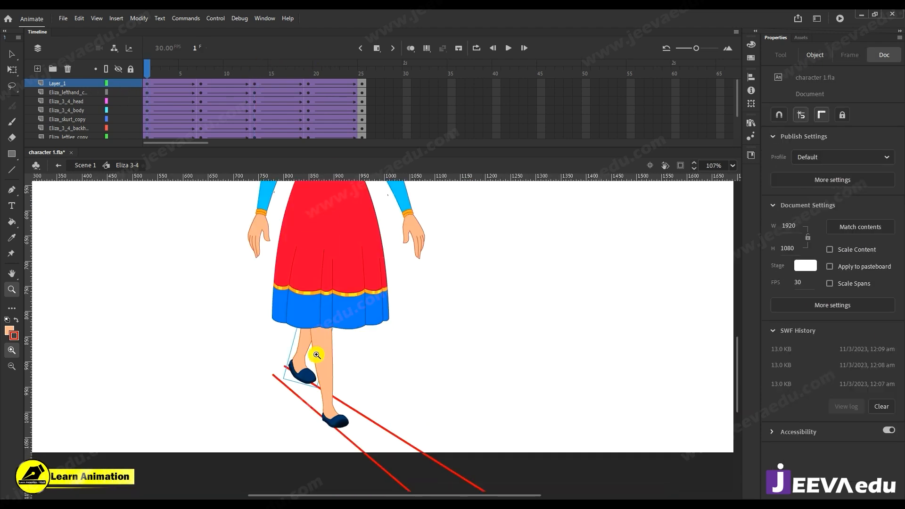
{"action": "left_click", "coordinate": [144, 83]}
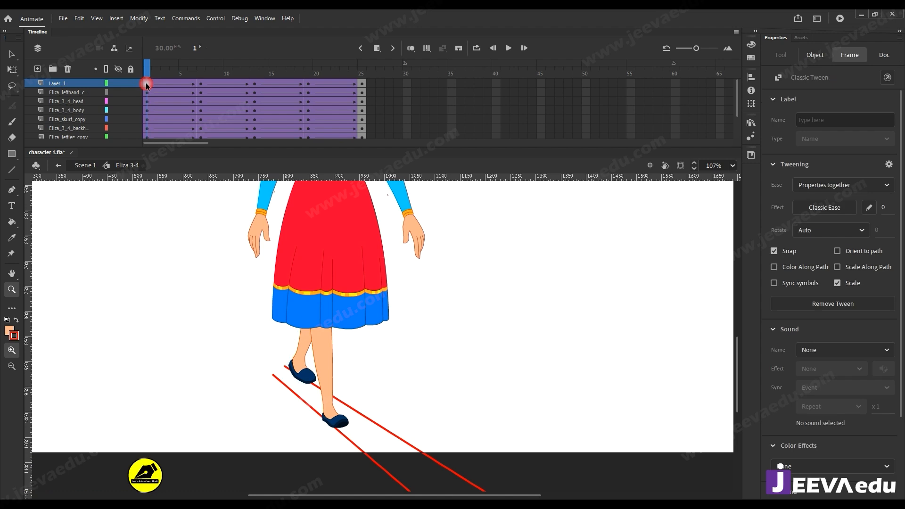
{"action": "left_click", "coordinate": [362, 85]}
{"action": "left_click", "coordinate": [148, 86]}
{"action": "left_click", "coordinate": [361, 84]}
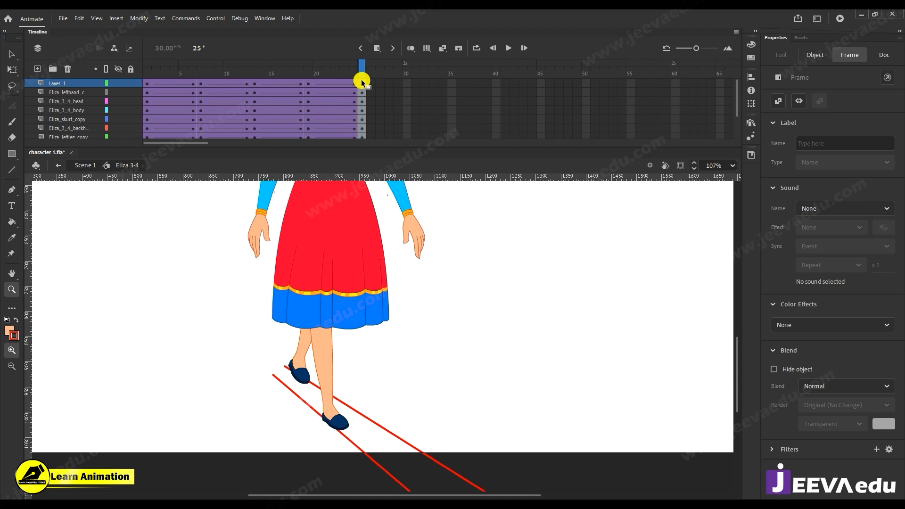
{"action": "left_click_drag", "start_coordinate": [353, 78], "coordinate": [146, 76]}
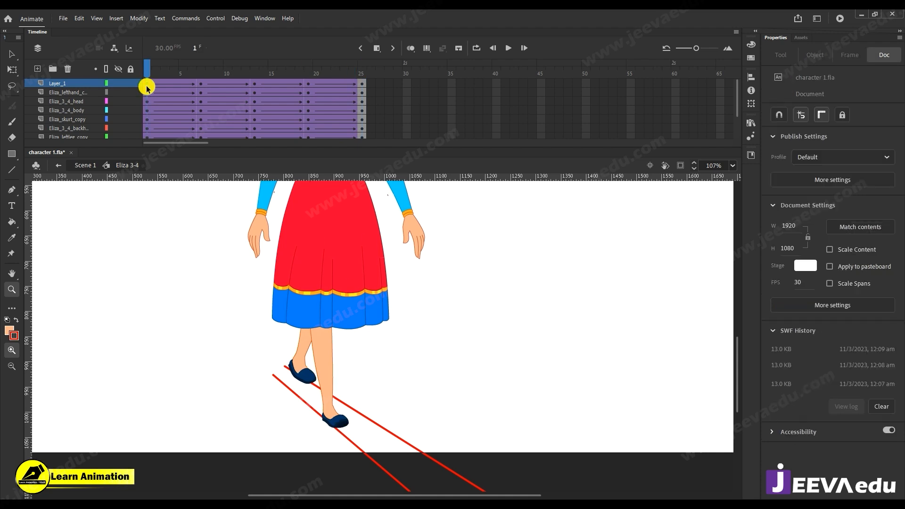
{"action": "left_click", "coordinate": [148, 87]}
{"action": "left_click", "coordinate": [364, 84]}
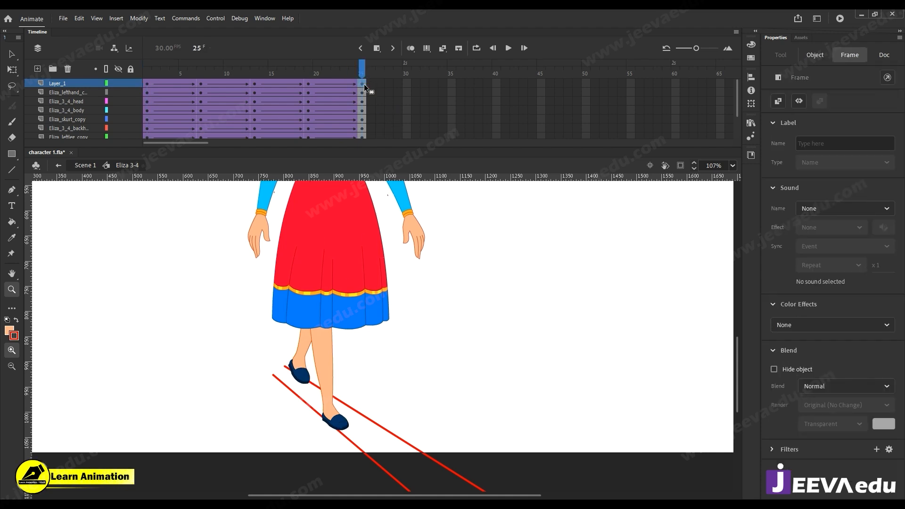
From frame 25, open the front leg symbol and its nested foot symbol for editing.
{"action": "key", "text": "v"}
{"action": "left_click", "coordinate": [305, 415]}
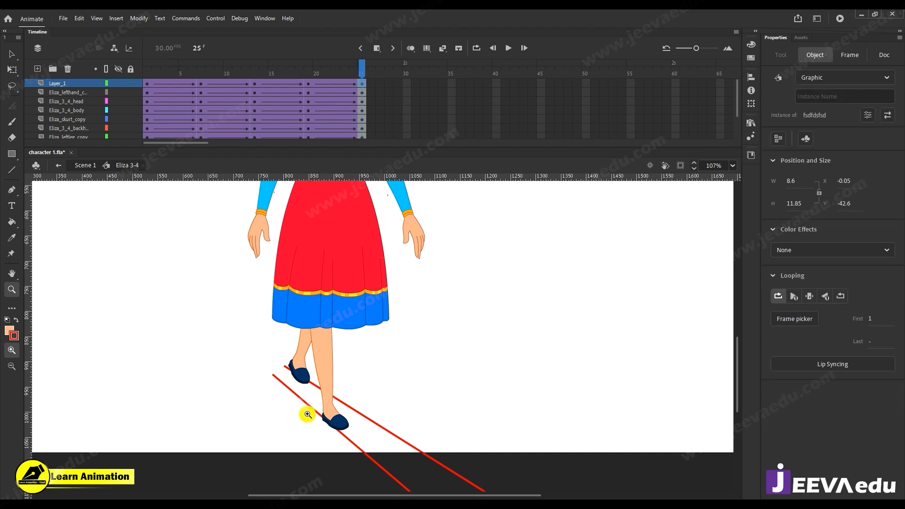
{"action": "left_click", "coordinate": [338, 424]}
{"action": "double_click", "coordinate": [339, 425]}
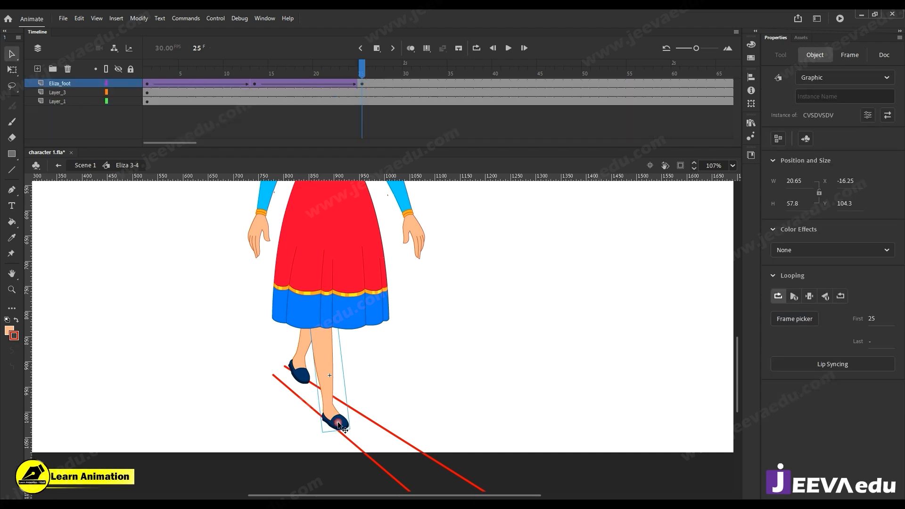
{"action": "left_click", "coordinate": [338, 425]}
{"action": "double_click", "coordinate": [339, 426]}
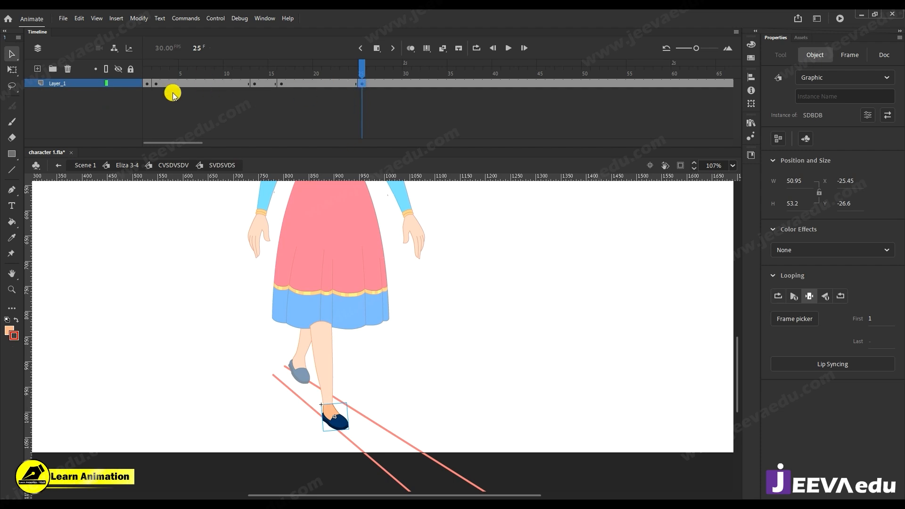
On frame 25, set the front foot graphic to its frame 2 pose to match frame 1, and return to Eliza 3-4.
{"action": "left_click", "coordinate": [148, 84]}
{"action": "key", "text": "z"}
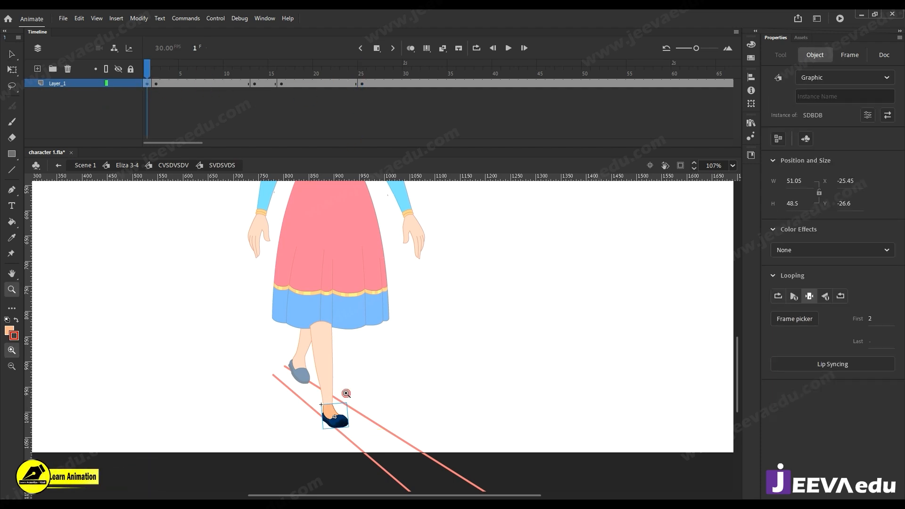
{"action": "left_click", "coordinate": [359, 415]}
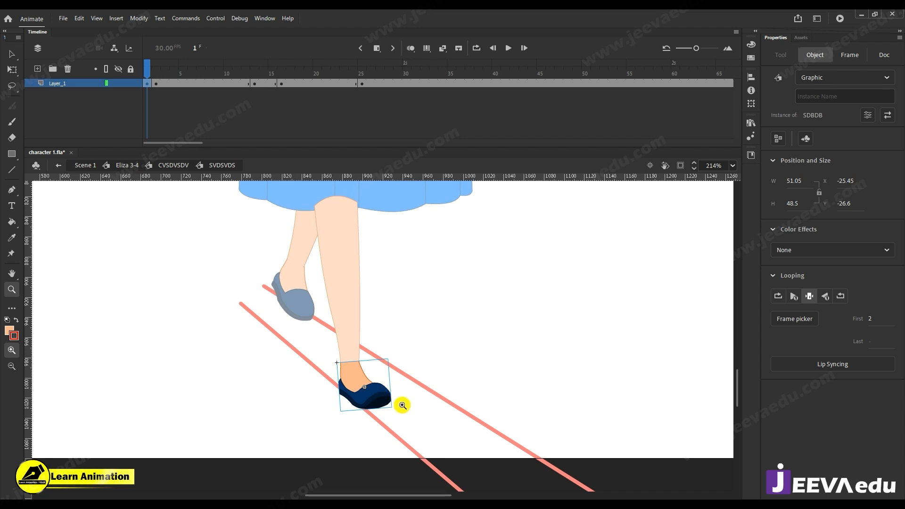
{"action": "left_click", "coordinate": [364, 84]}
{"action": "key", "text": "F6"}
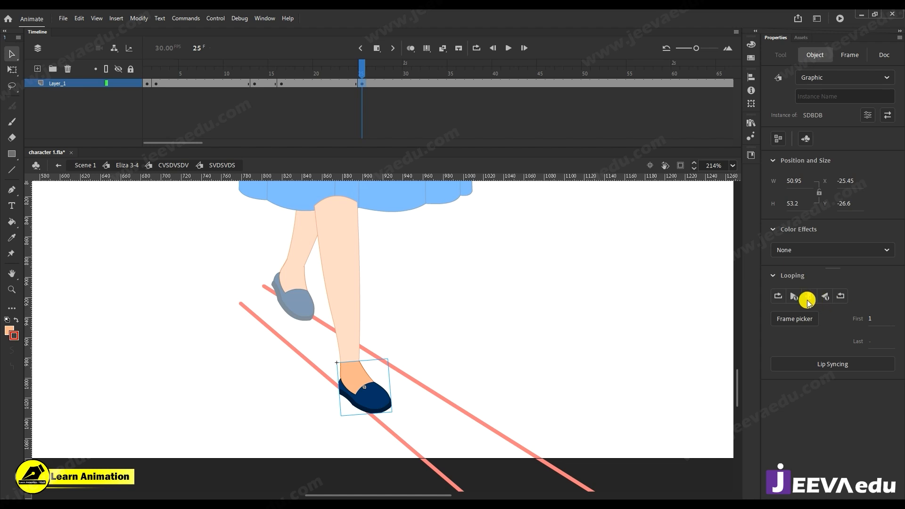
{"action": "left_click", "coordinate": [810, 320]}
{"action": "left_click", "coordinate": [678, 312]}
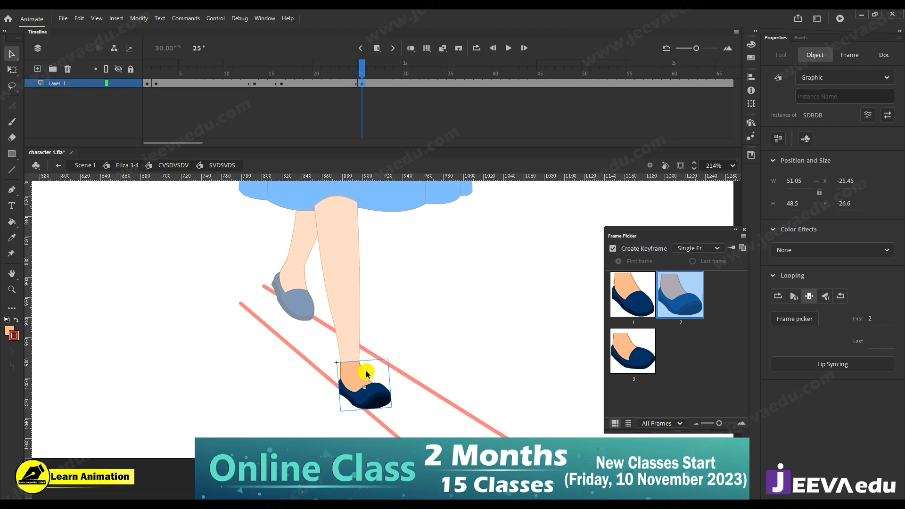
{"action": "left_click", "coordinate": [745, 232]}
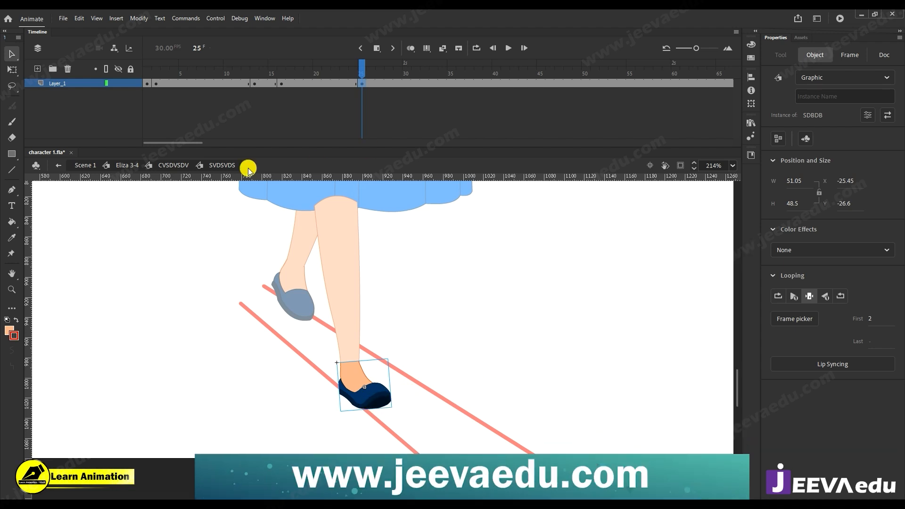
{"action": "left_click", "coordinate": [166, 165]}
{"action": "left_click", "coordinate": [128, 166]}
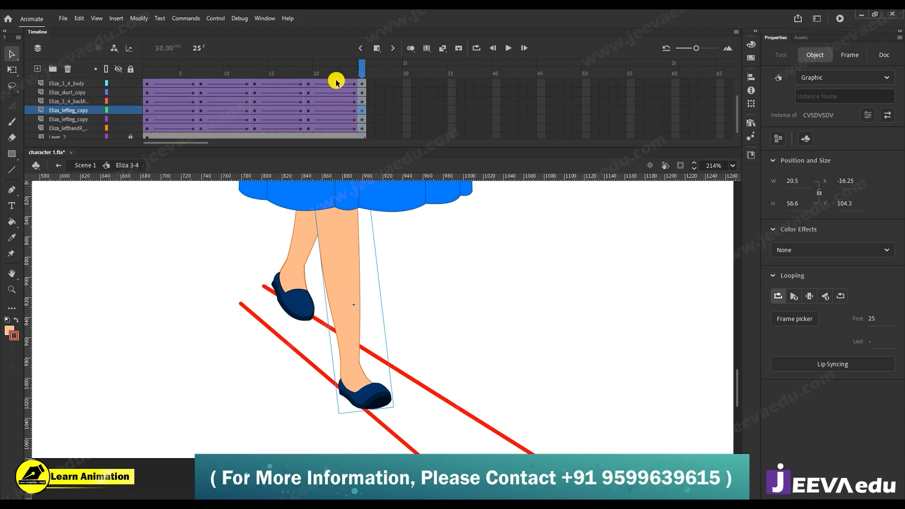
Scrub the timeline to frame 23 and examine the legs and foot shapes just before the loop point.
{"action": "left_click_drag", "start_coordinate": [342, 76], "coordinate": [340, 105]}
{"action": "left_click", "coordinate": [293, 243]}
{"action": "left_click", "coordinate": [317, 66]}
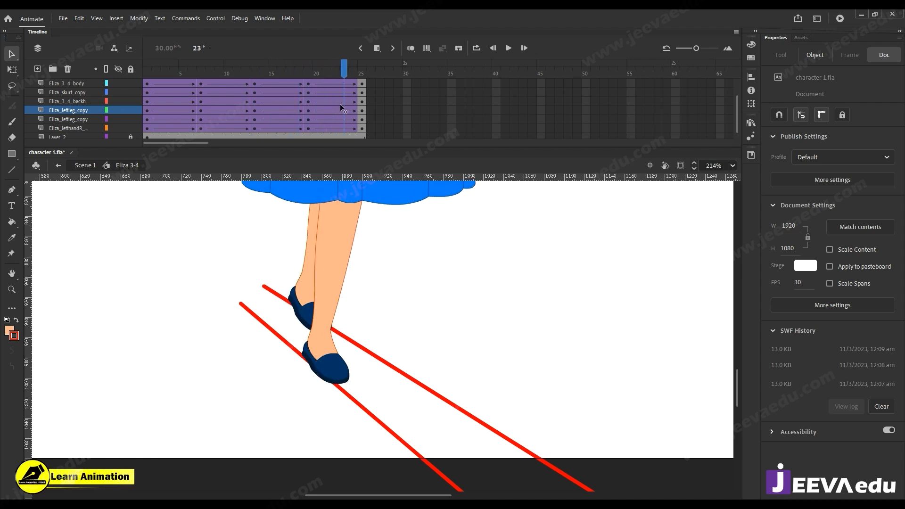
{"action": "left_click", "coordinate": [347, 77]}
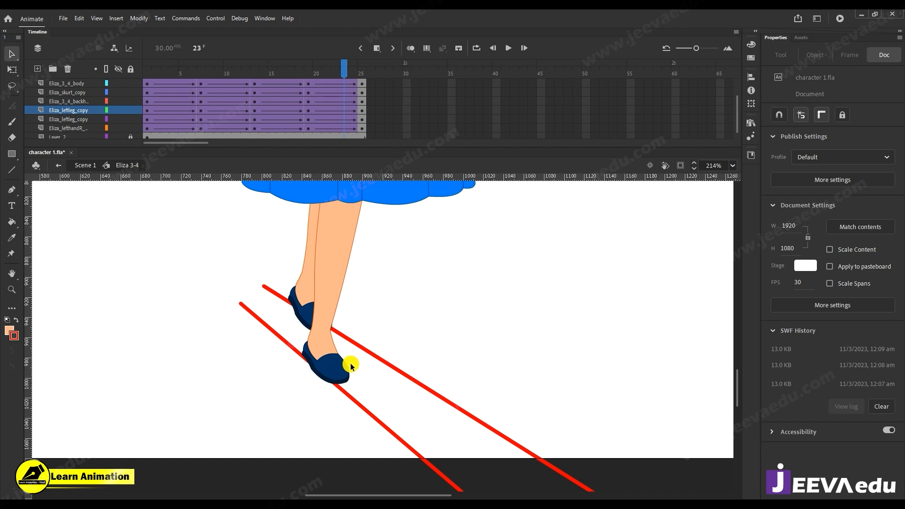
Inside the front leg's nested foot symbol, move the frame 25 pose keyframe to frame 23, and return to Eliza 3-4.
{"action": "mouse_move", "coordinate": [349, 141]}
{"action": "left_mouse_down"}
{"action": "mouse_move", "coordinate": [352, 75]}
{"action": "mouse_move", "coordinate": [346, 79]}
{"action": "mouse_move", "coordinate": [360, 80]}
{"action": "left_mouse_up"}
{"action": "double_click", "coordinate": [370, 406]}
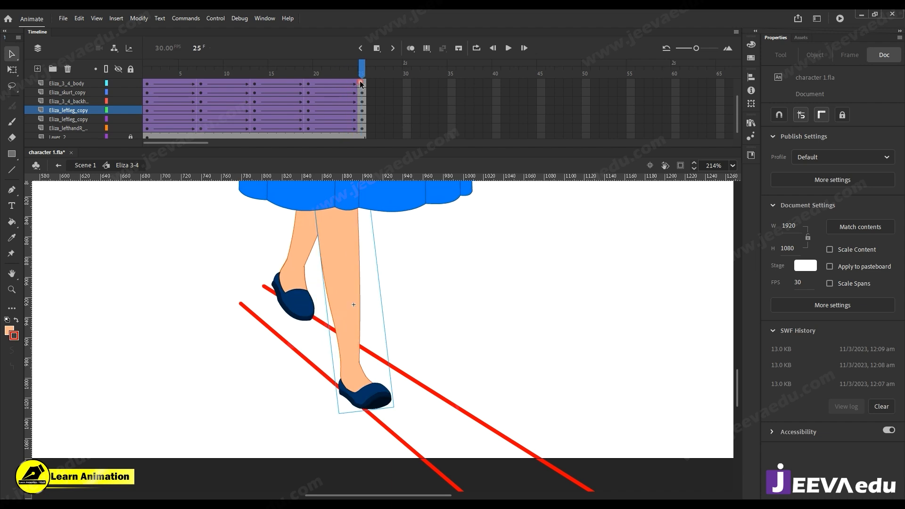
{"action": "left_click", "coordinate": [370, 406]}
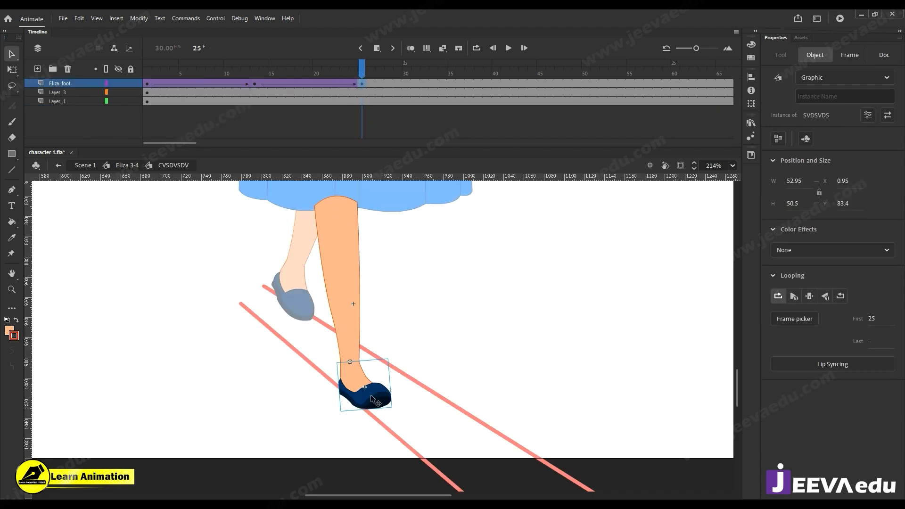
{"action": "double_click", "coordinate": [374, 400]}
{"action": "left_click", "coordinate": [362, 86]}
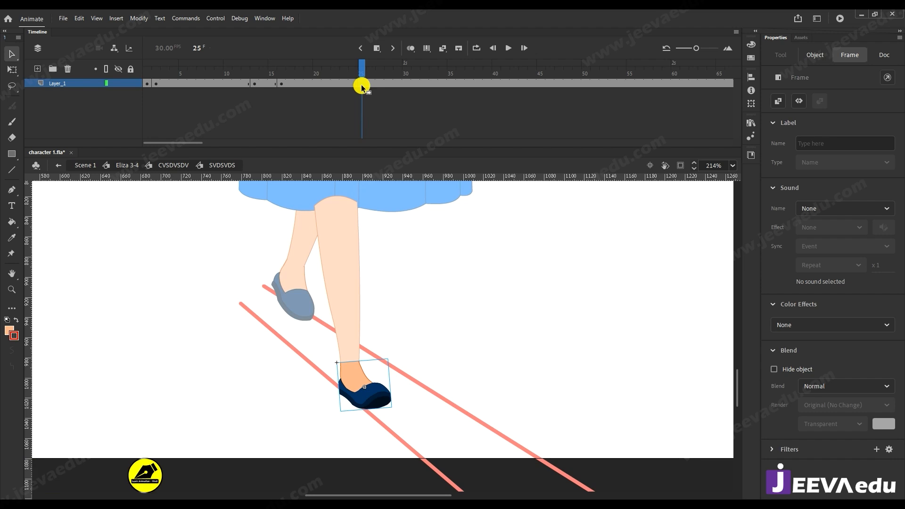
{"action": "left_click", "coordinate": [347, 86]}
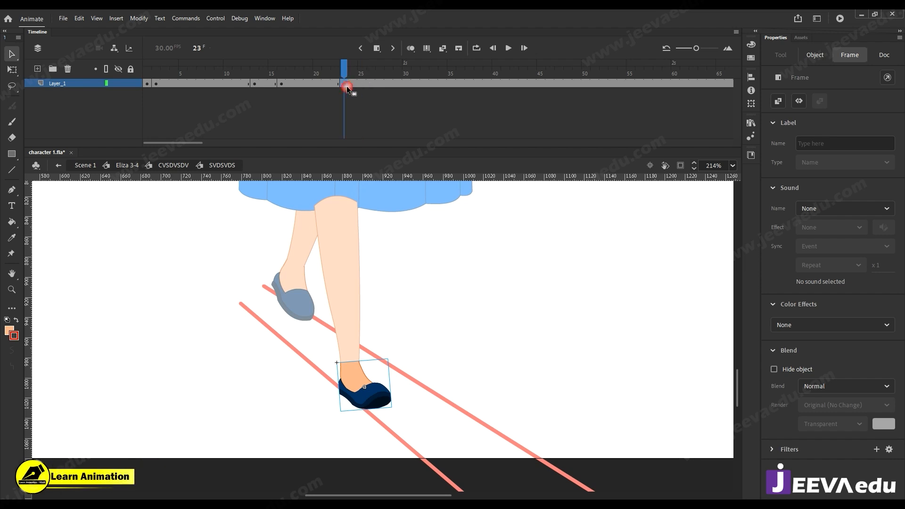
{"action": "double_click", "coordinate": [210, 324]}
{"action": "left_click", "coordinate": [128, 166]}
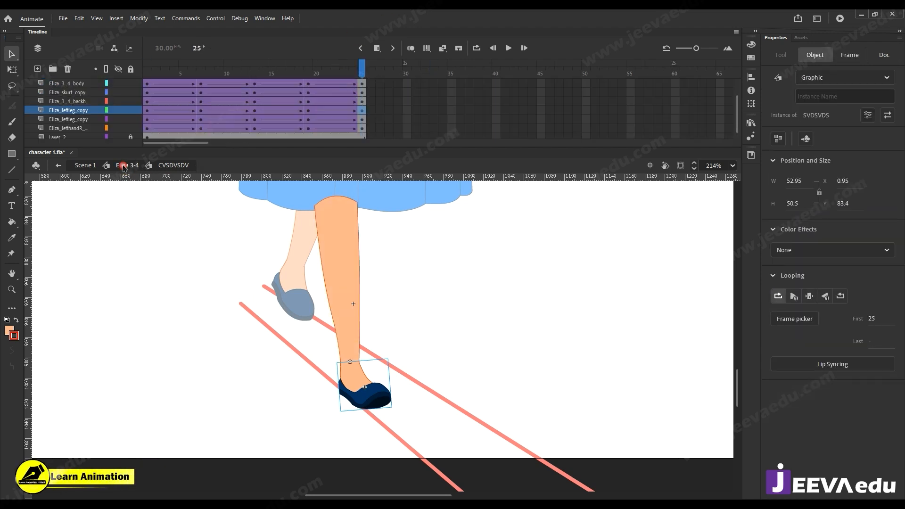
On frame 19, shift the raised back leg slightly toward the front leg.
{"action": "left_click_drag", "start_coordinate": [349, 73], "coordinate": [303, 97]}
{"action": "left_click", "coordinate": [292, 241]}
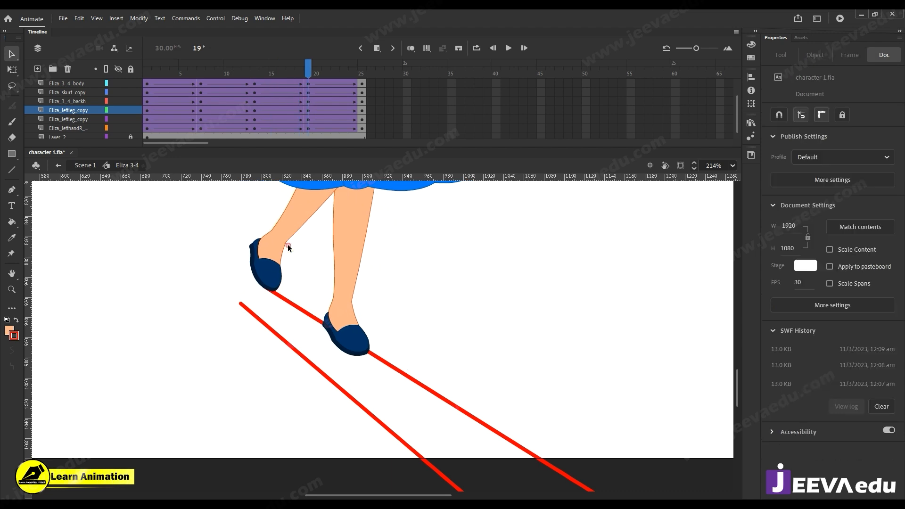
{"action": "left_click", "coordinate": [299, 223]}
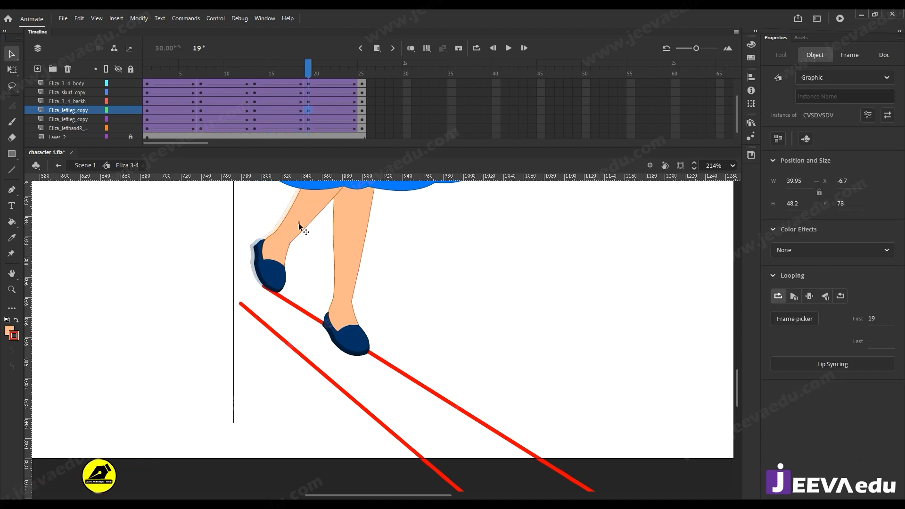
Compare the back foot's shape on frame 1 with its shape on frame 25.
{"action": "left_click", "coordinate": [307, 60]}
{"action": "left_click_drag", "start_coordinate": [308, 60], "coordinate": [362, 127]}
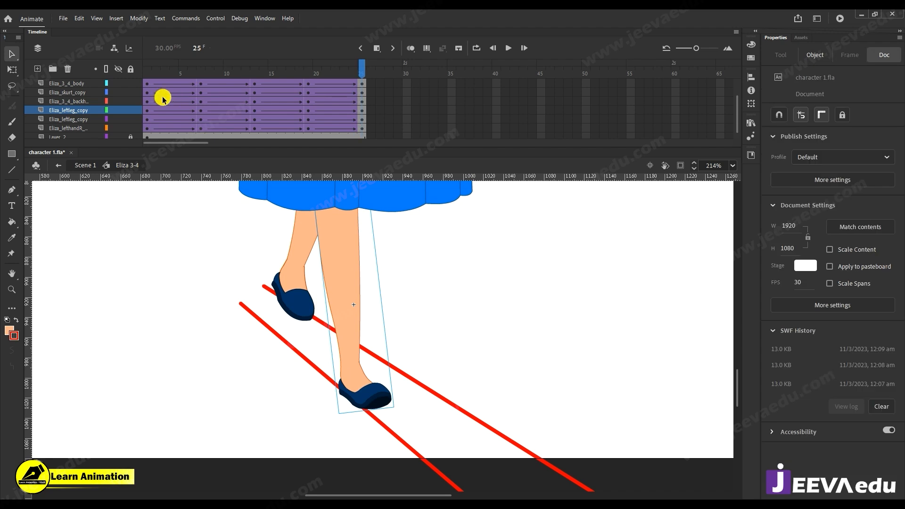
{"action": "left_click", "coordinate": [148, 84]}
{"action": "left_click_drag", "start_coordinate": [148, 73], "coordinate": [149, 101]}
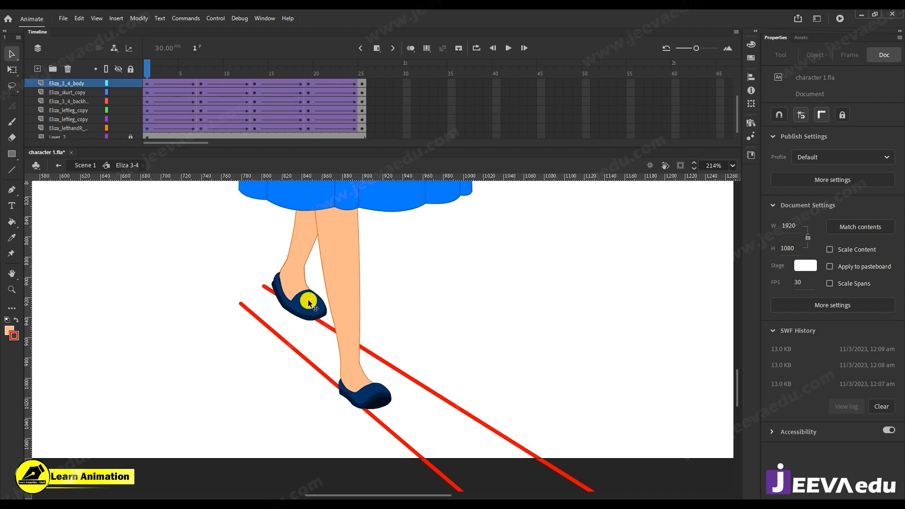
{"action": "left_click", "coordinate": [362, 84]}
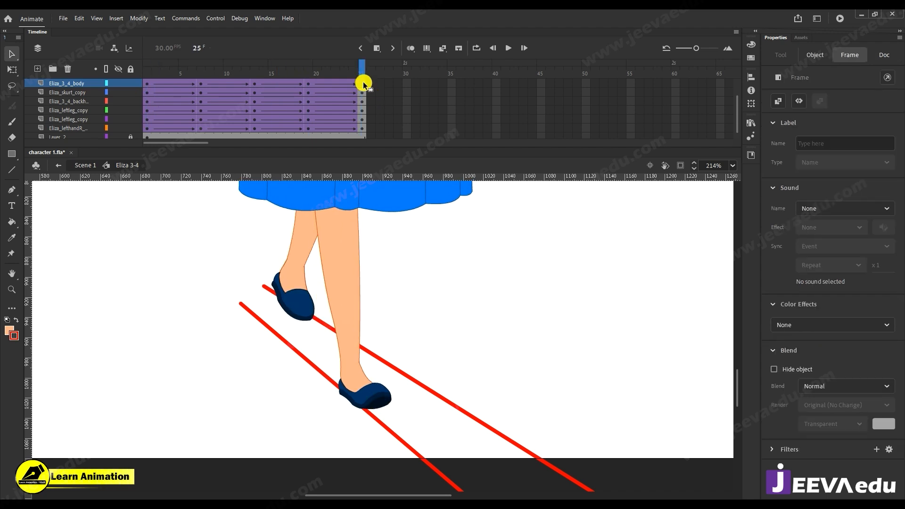
From frame 25, open the back leg symbol and its nested foot symbol, and go to the foot's keyframe on frame 24.
{"action": "left_click", "coordinate": [300, 300]}
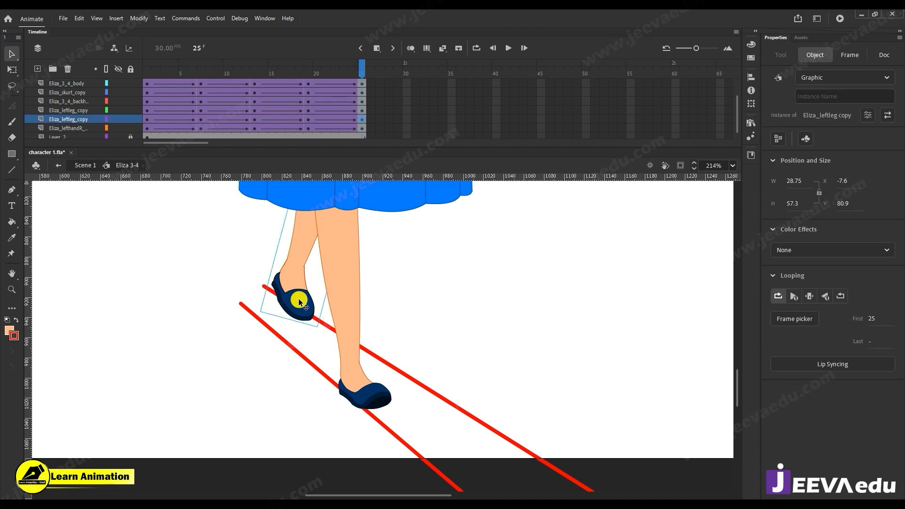
{"action": "double_click", "coordinate": [299, 304]}
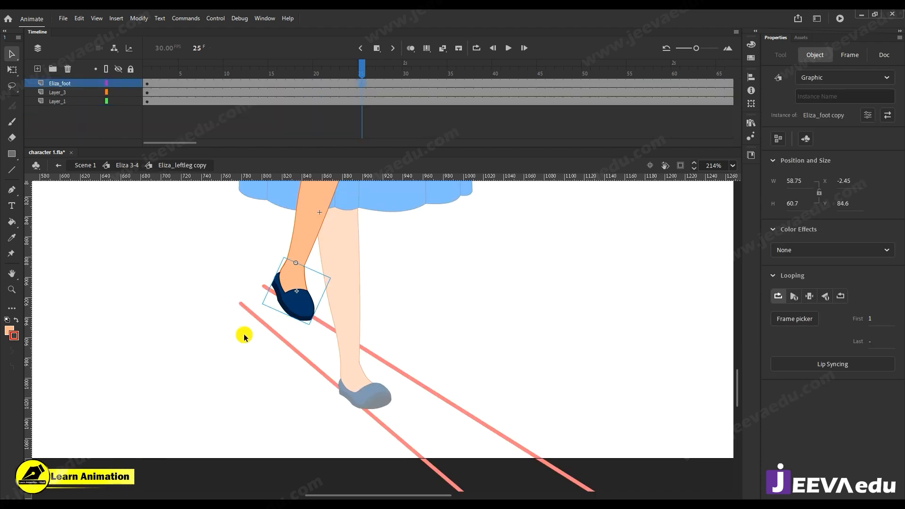
{"action": "double_click", "coordinate": [299, 308]}
{"action": "left_click", "coordinate": [358, 68]}
{"action": "left_click", "coordinate": [357, 85]}
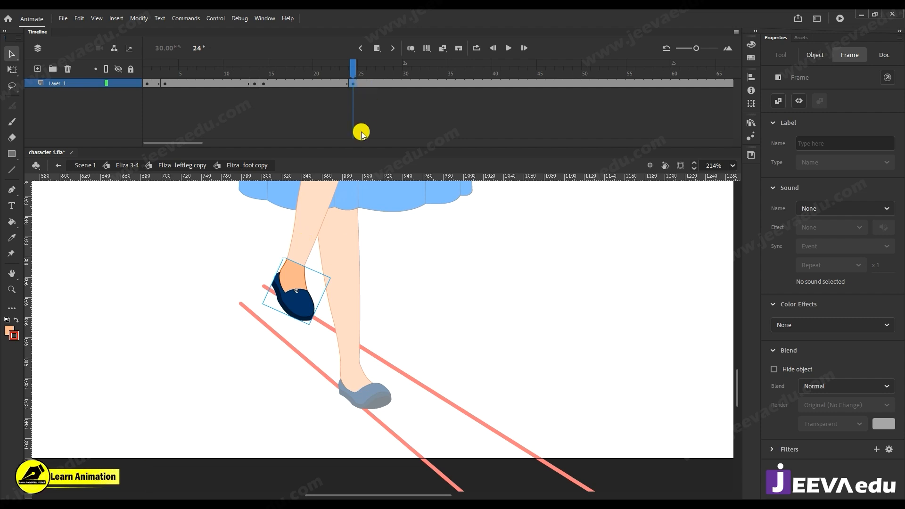
Set the back foot graphic on frame 24 to its frame 2 pose and return to Eliza 3-4.
{"action": "left_click", "coordinate": [304, 303]}
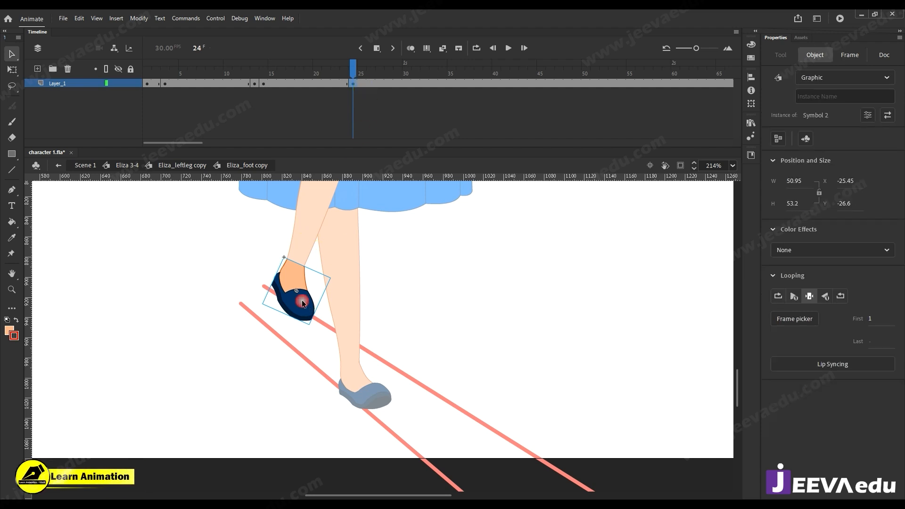
{"action": "left_click", "coordinate": [801, 321]}
{"action": "left_click", "coordinate": [674, 297]}
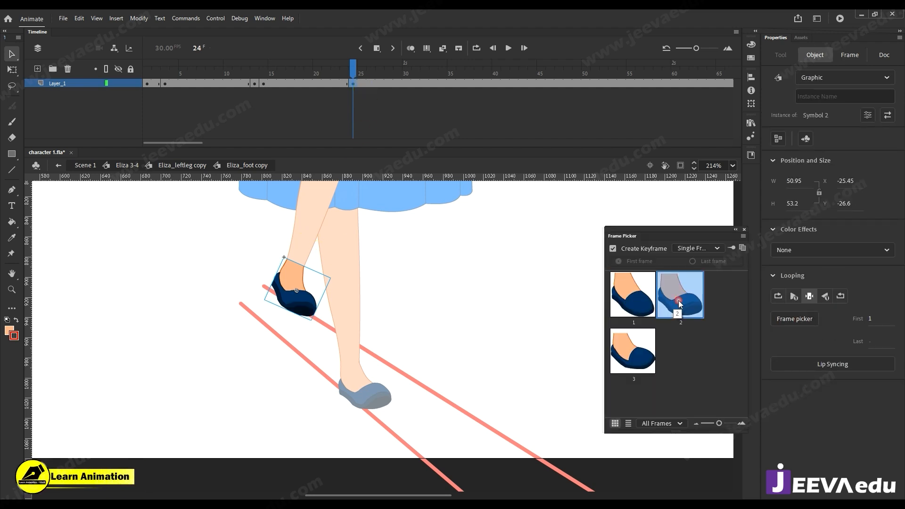
{"action": "left_click", "coordinate": [745, 230]}
{"action": "double_click", "coordinate": [195, 277]}
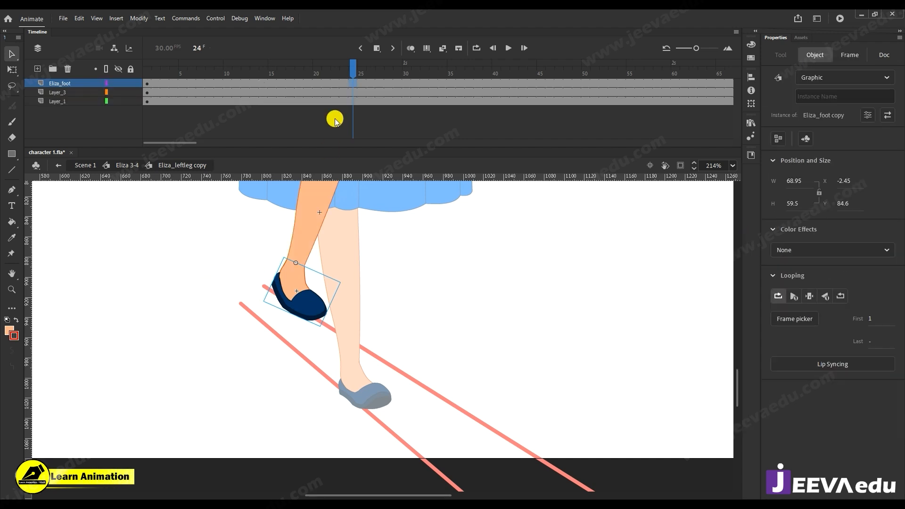
{"action": "left_click", "coordinate": [121, 167]}
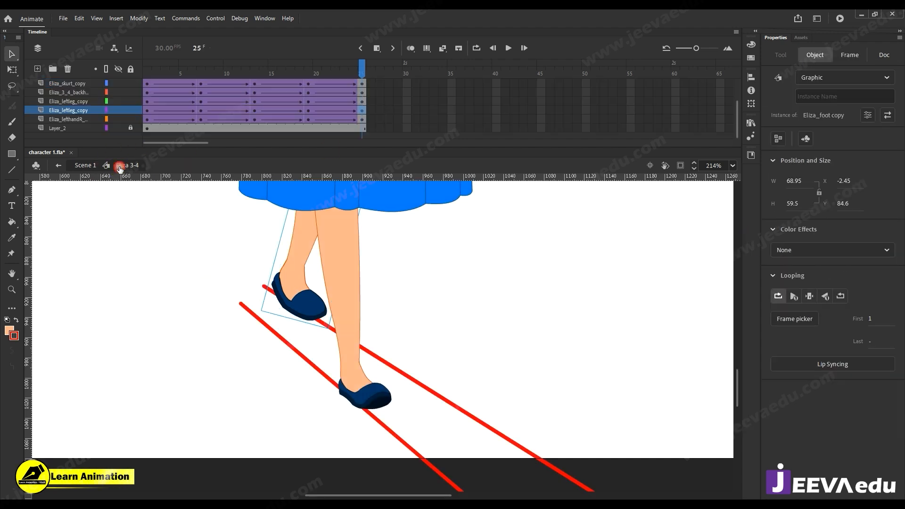
Recheck the full figure on frames 1 and 25, and play the test movie to review the loop.
{"action": "left_click", "coordinate": [147, 84]}
{"action": "left_click_drag", "start_coordinate": [362, 78], "coordinate": [387, 103]}
{"action": "left_click", "coordinate": [401, 103]}
{"action": "left_click", "coordinate": [425, 357]}
{"action": "key", "text": "z"}
{"action": "left_click", "coordinate": [433, 298], "text": "alt"}
{"action": "left_click", "coordinate": [426, 350], "text": "alt"}
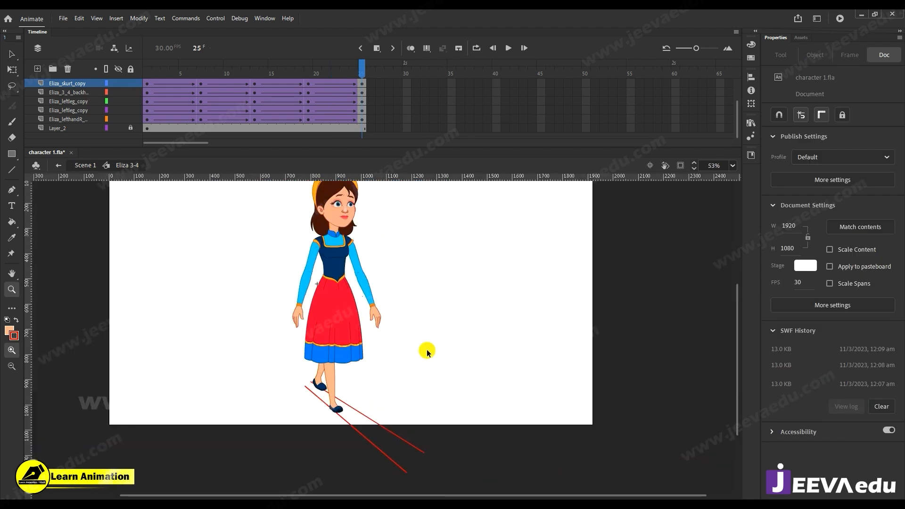
{"action": "key", "text": "ctrl+Return"}
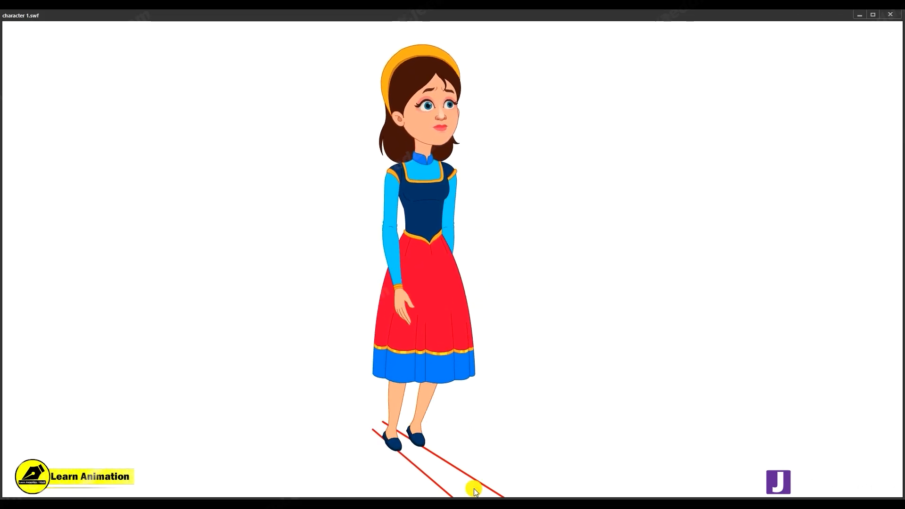
{"action": "left_click", "coordinate": [894, 17]}
Scrub the leg motion between frame 1 and frame 24, and examine the front shoe sole up close.
{"action": "left_click", "coordinate": [330, 385]}
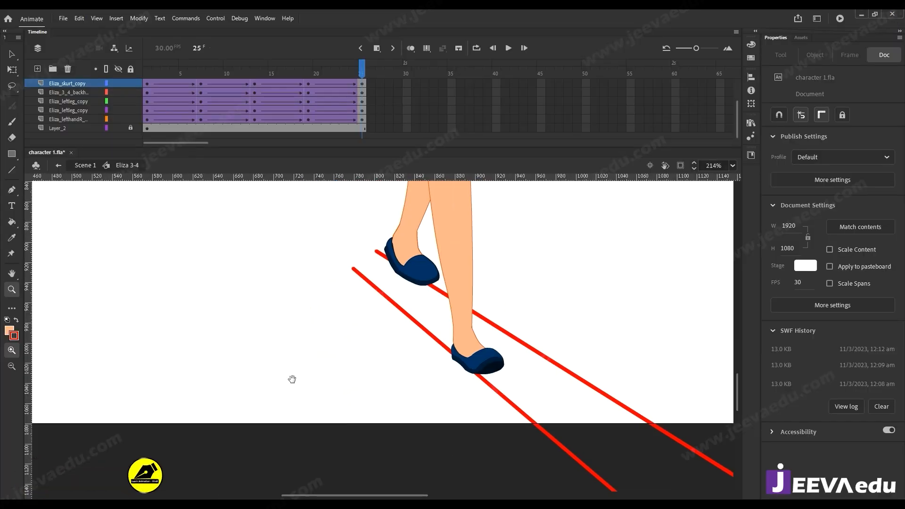
{"action": "left_click_drag", "start_coordinate": [334, 75], "coordinate": [155, 118]}
{"action": "left_click_drag", "start_coordinate": [160, 75], "coordinate": [356, 115]}
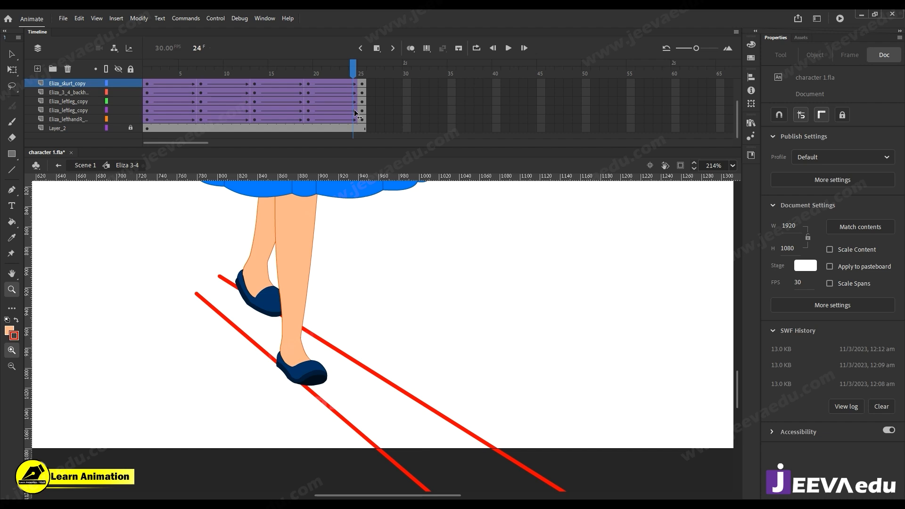
{"action": "left_click", "coordinate": [324, 384]}
{"action": "left_click", "coordinate": [398, 326]}
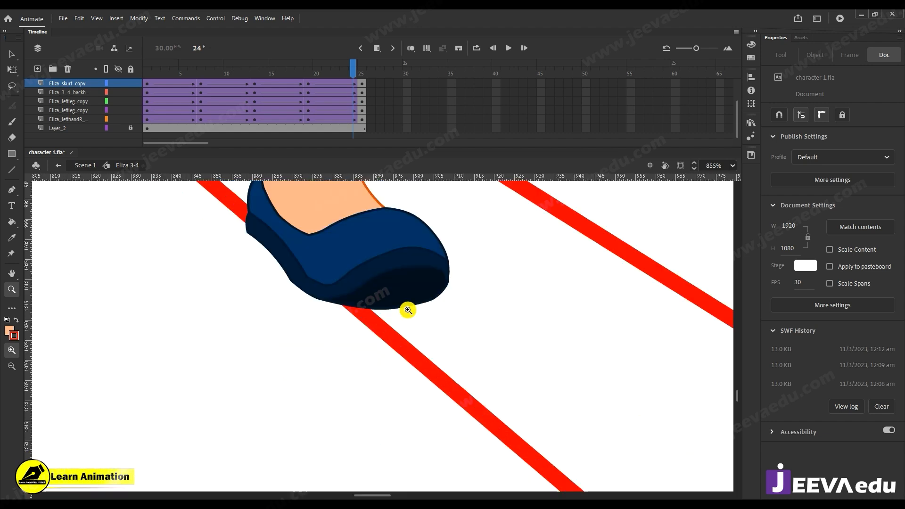
{"action": "key", "text": "ctrl+minus"}
{"action": "key", "text": "ctrl+minus"}
{"action": "key", "text": "ctrl+minus"}
From frame 13, open the front leg's nested foot symbol and move its frame 13 keyframe to frame 12.
{"action": "left_click", "coordinate": [355, 53]}
{"action": "left_click_drag", "start_coordinate": [203, 101], "coordinate": [255, 117]}
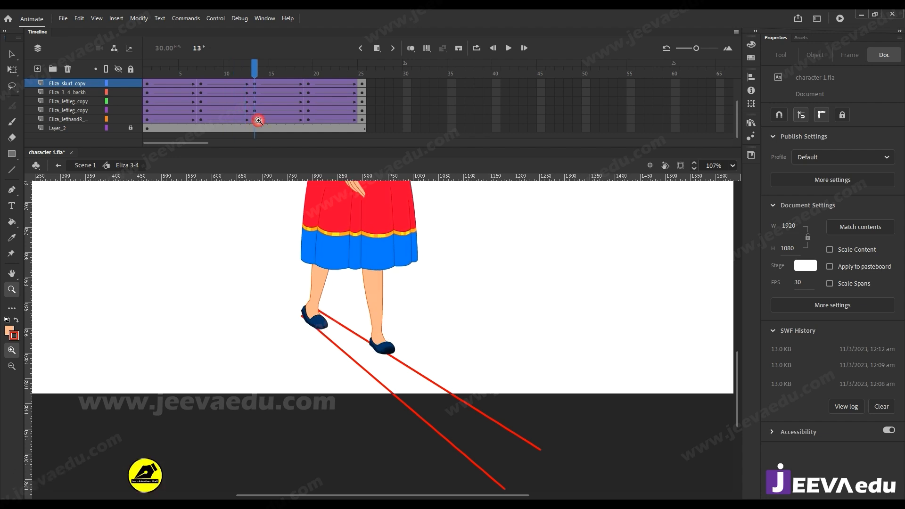
{"action": "left_click", "coordinate": [394, 336]}
{"action": "key", "text": "v"}
{"action": "double_click", "coordinate": [368, 370]}
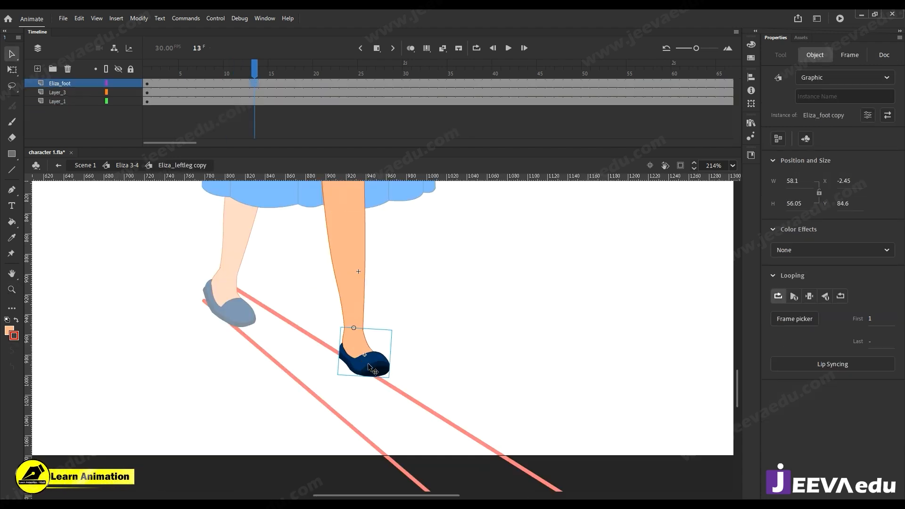
{"action": "double_click", "coordinate": [368, 364]}
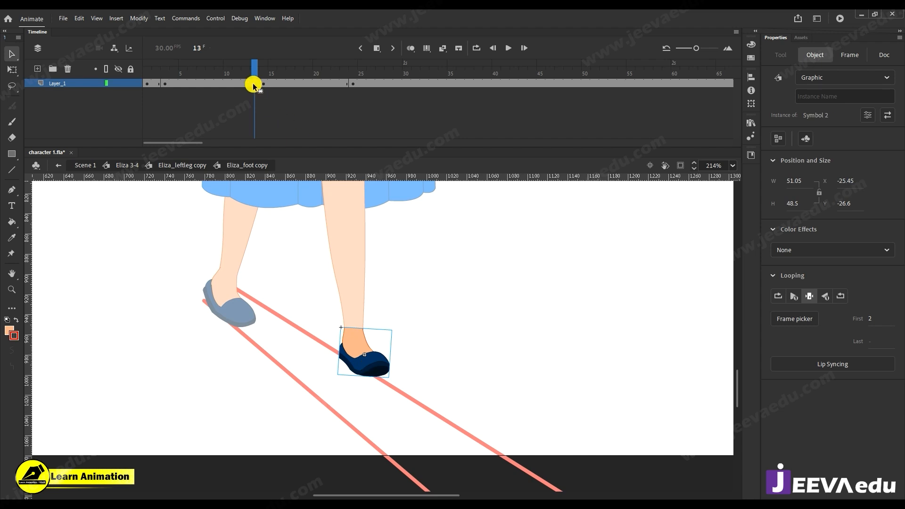
{"action": "left_click_drag", "start_coordinate": [252, 83], "coordinate": [242, 83]}
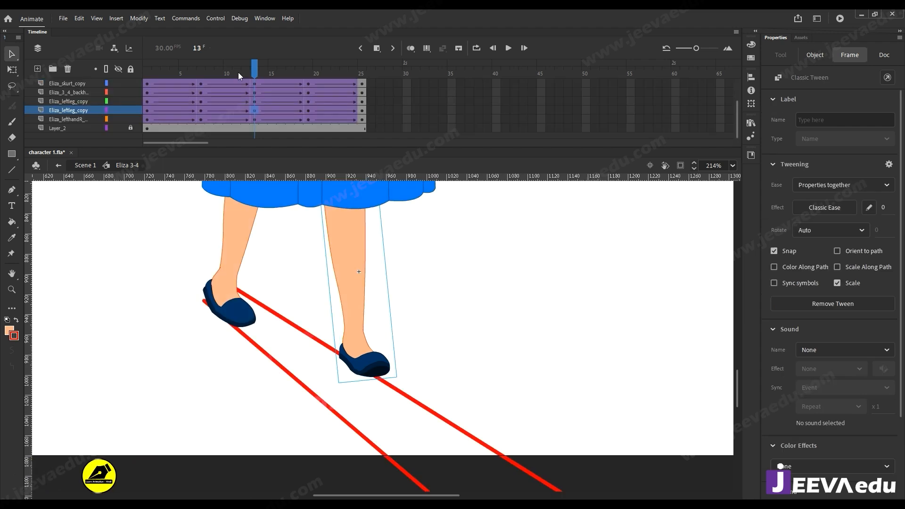
Examine the front foot's landing pose on frame 12 up close, and play the test movie.
{"action": "left_click", "coordinate": [183, 86]}
{"action": "left_click", "coordinate": [222, 89]}
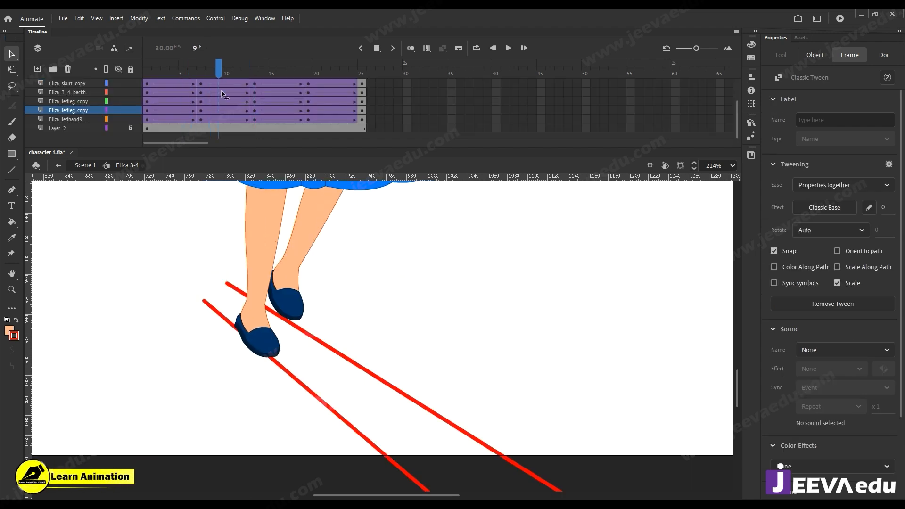
{"action": "left_click", "coordinate": [249, 100]}
{"action": "key", "text": "z"}
{"action": "left_click", "coordinate": [352, 344]}
{"action": "left_click", "coordinate": [361, 324]}
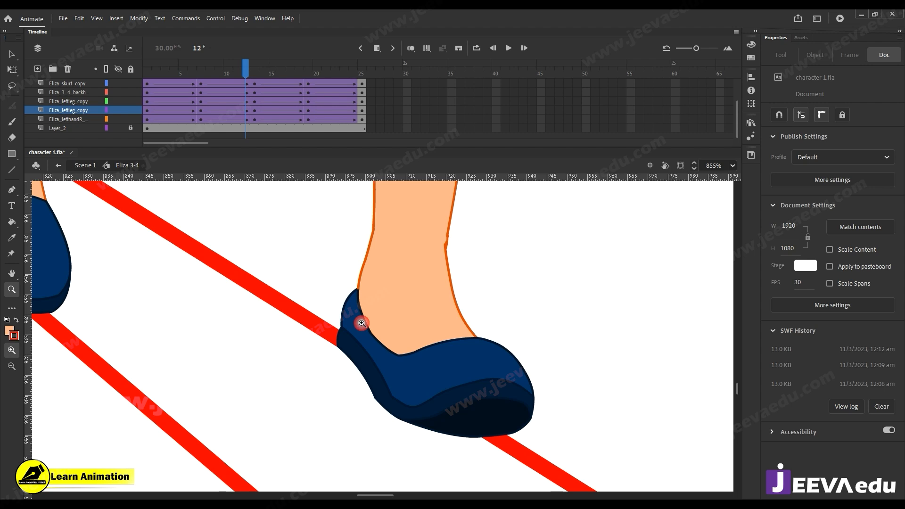
{"action": "key", "text": "ctrl+Return"}
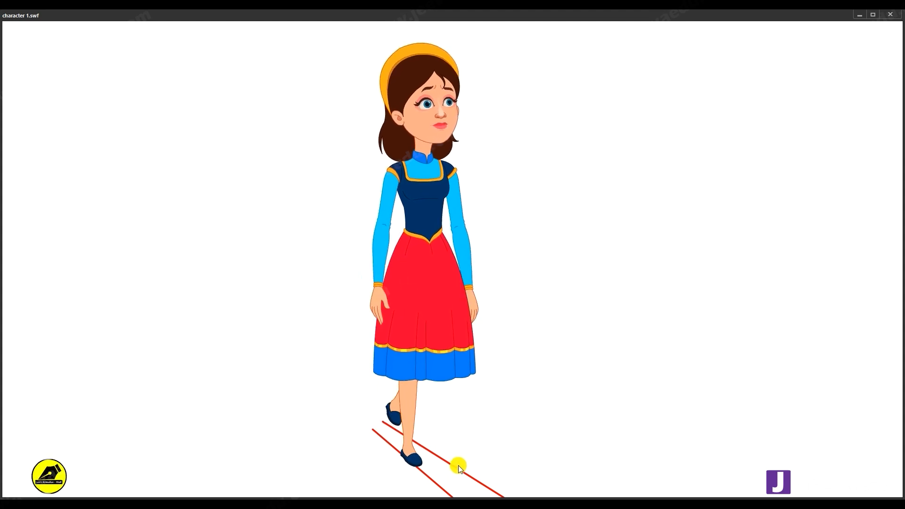
{"action": "left_click", "coordinate": [890, 14]}
Delete Layer_2, which holds the red guide lines.
{"action": "left_click", "coordinate": [425, 332], "text": "alt"}
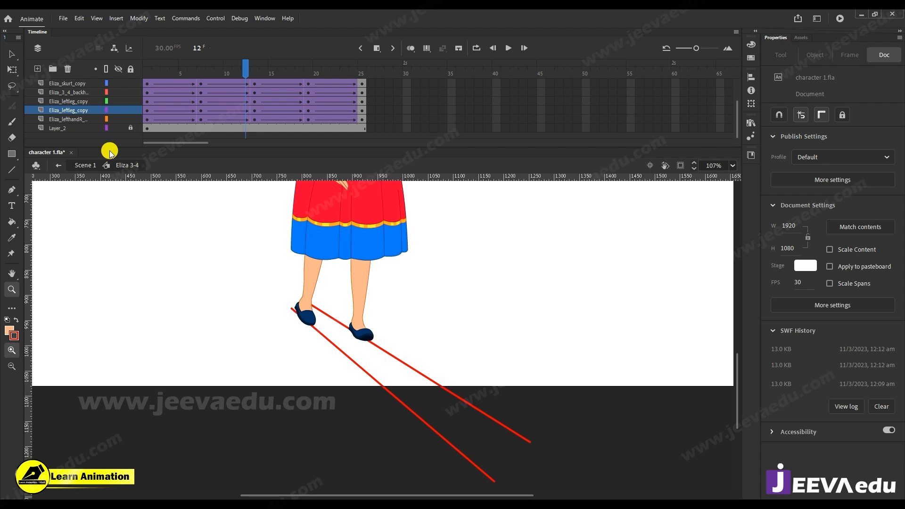
{"action": "left_click", "coordinate": [69, 129]}
{"action": "left_click", "coordinate": [67, 69]}
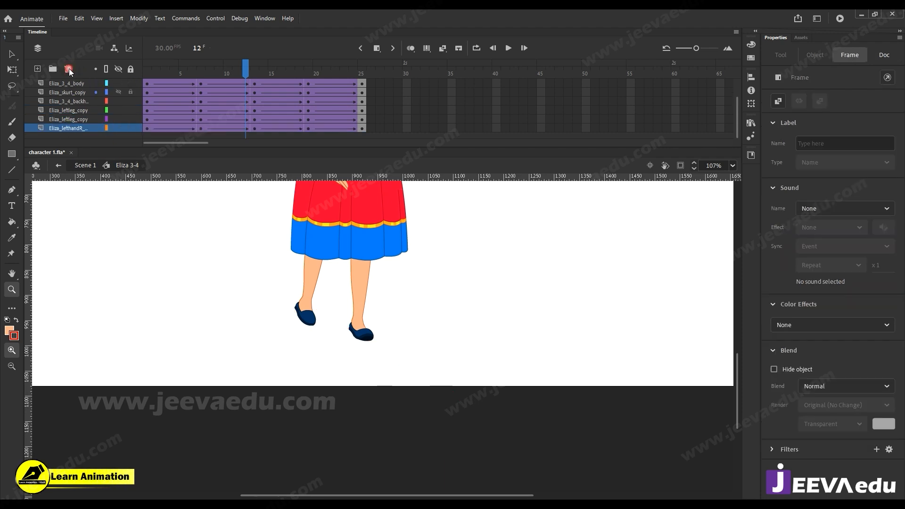
Return to Scene 1 and place a second copy of the Eliza 3-4 character beside the first.
{"action": "left_click_drag", "start_coordinate": [237, 74], "coordinate": [83, 91]}
{"action": "left_click", "coordinate": [422, 277], "text": "alt"}
{"action": "left_click", "coordinate": [422, 277], "text": "alt"}
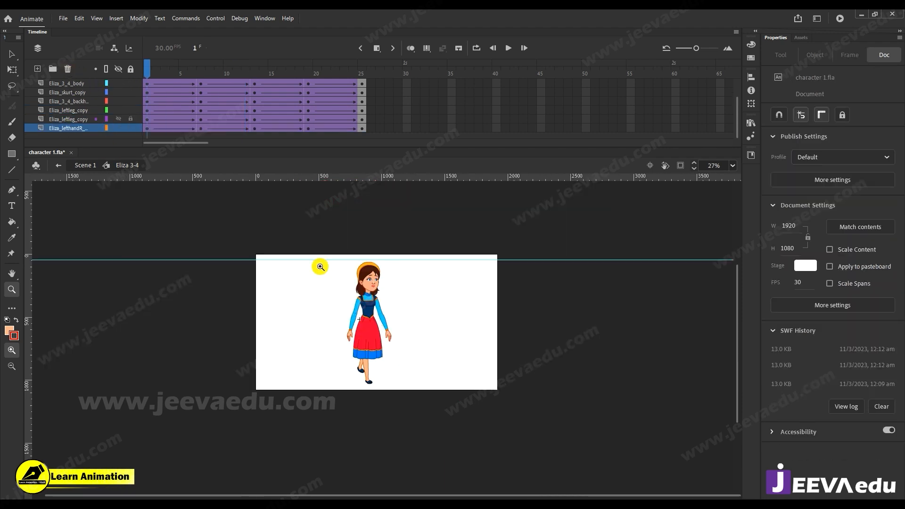
{"action": "left_click", "coordinate": [85, 166]}
{"action": "key", "text": "v"}
{"action": "left_click_drag", "start_coordinate": [366, 343], "coordinate": [340, 349]}
Enlarge the left character to about 1001 × 2617 px, position its legs over the stage, and test the movie.
{"action": "left_click", "coordinate": [335, 329]}
{"action": "key", "text": "q"}
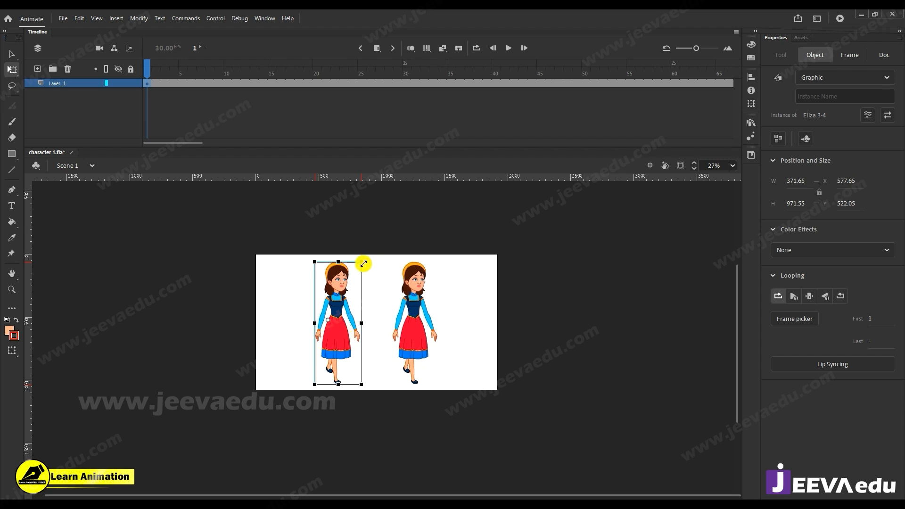
{"action": "left_click_drag", "start_coordinate": [383, 223], "coordinate": [419, 163], "text": "shift"}
{"action": "left_click_drag", "start_coordinate": [342, 402], "coordinate": [318, 285]}
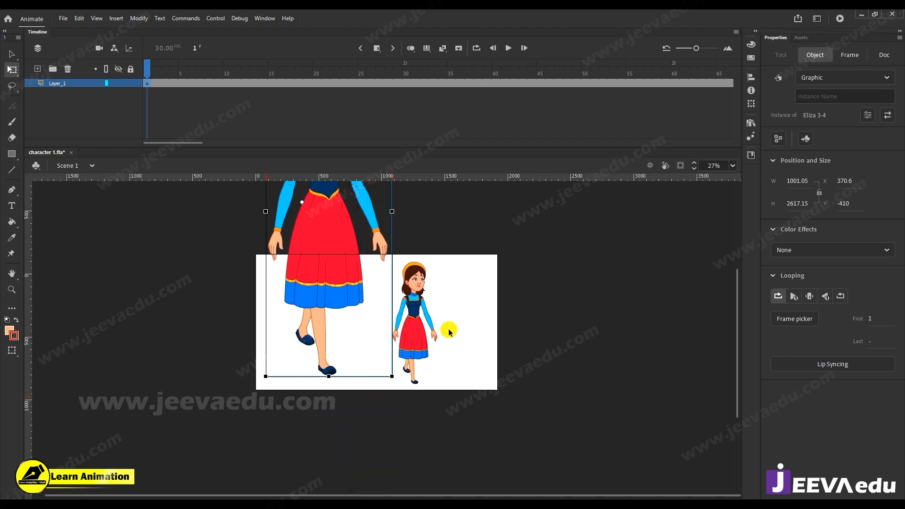
{"action": "key", "text": "ctrl+Return"}
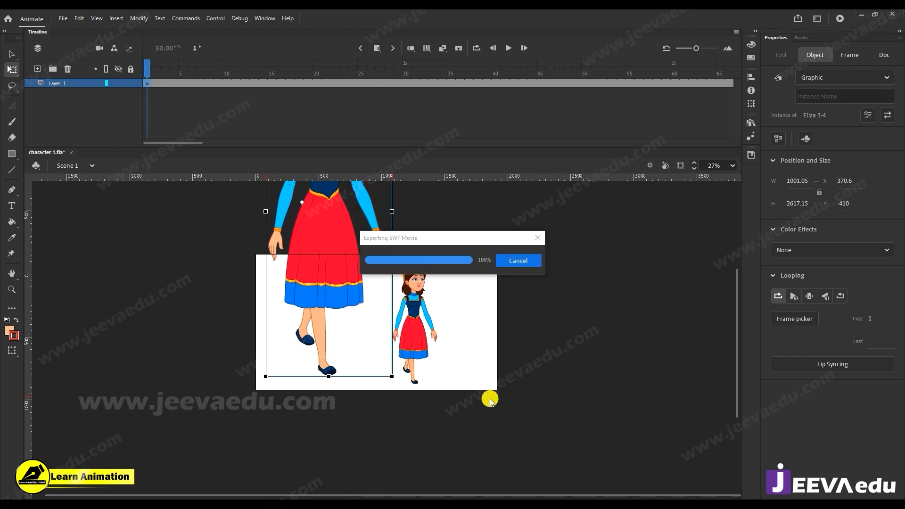